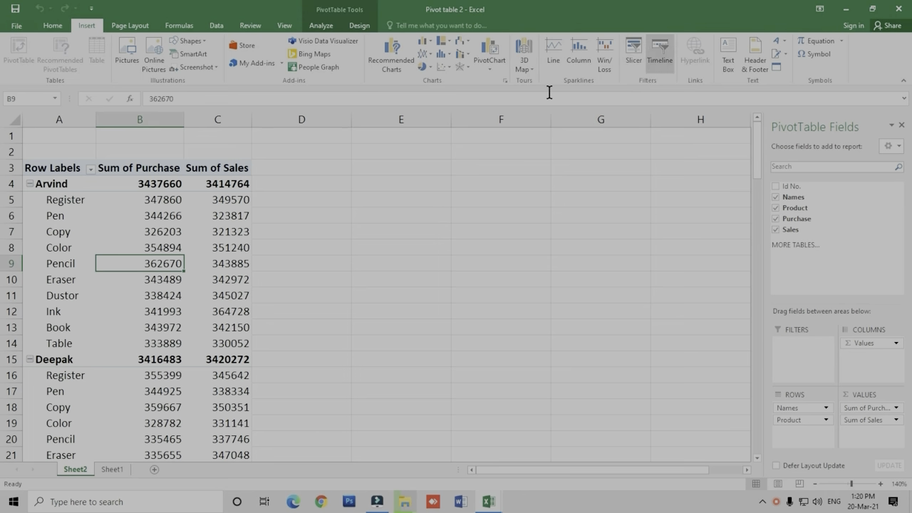
{"action": "left_click", "coordinate": [208, 262]}
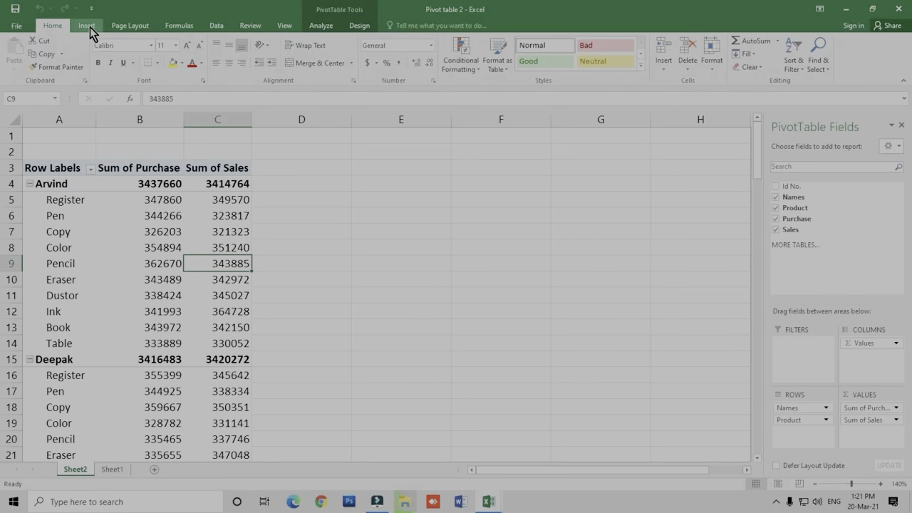
{"action": "left_click", "coordinate": [87, 27]}
{"action": "left_click", "coordinate": [57, 28]}
{"action": "left_click", "coordinate": [86, 29]}
{"action": "left_click", "coordinate": [130, 27]}
{"action": "left_click", "coordinate": [171, 26]}
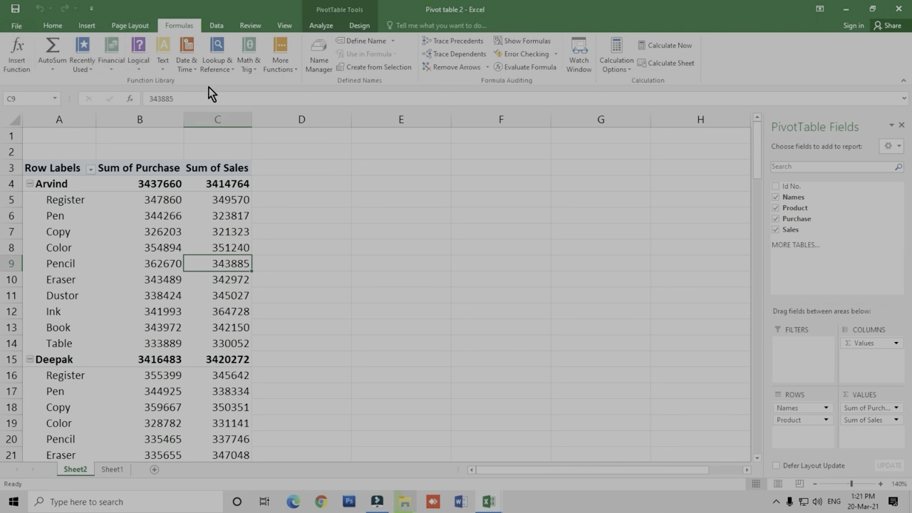
{"action": "left_click", "coordinate": [218, 26]}
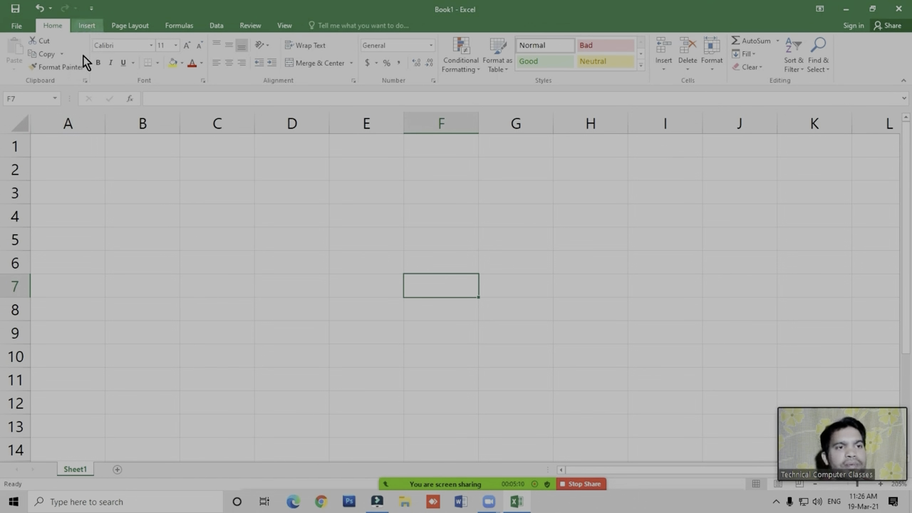
{"action": "left_click", "coordinate": [81, 29]}
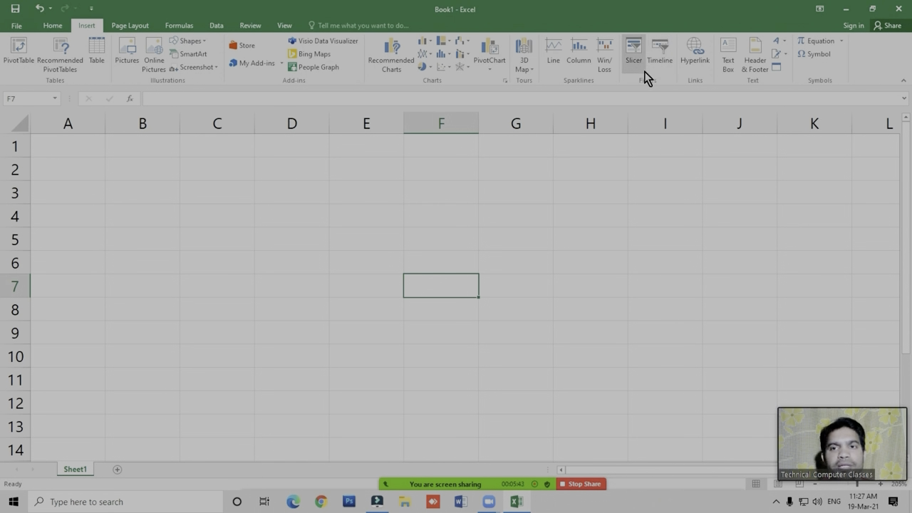
{"action": "left_click", "coordinate": [291, 206]}
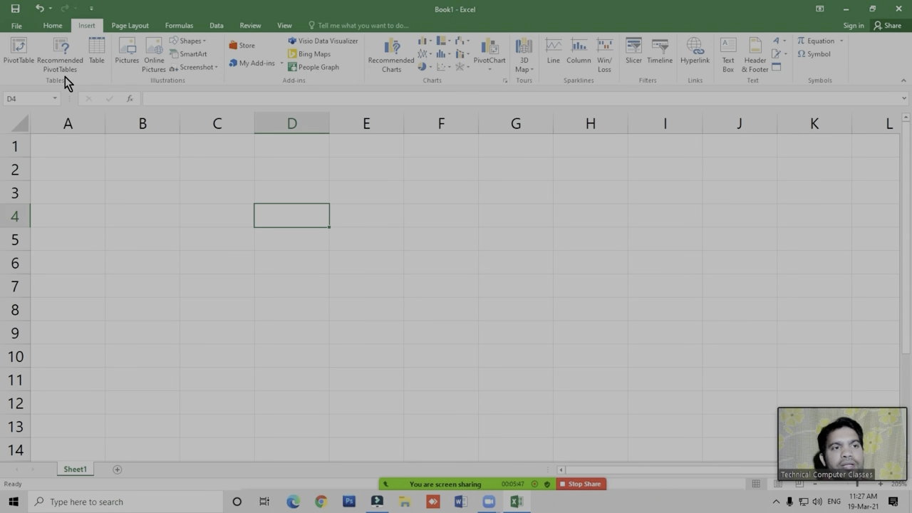
{"action": "left_click", "coordinate": [51, 27]}
{"action": "left_click", "coordinate": [84, 27]}
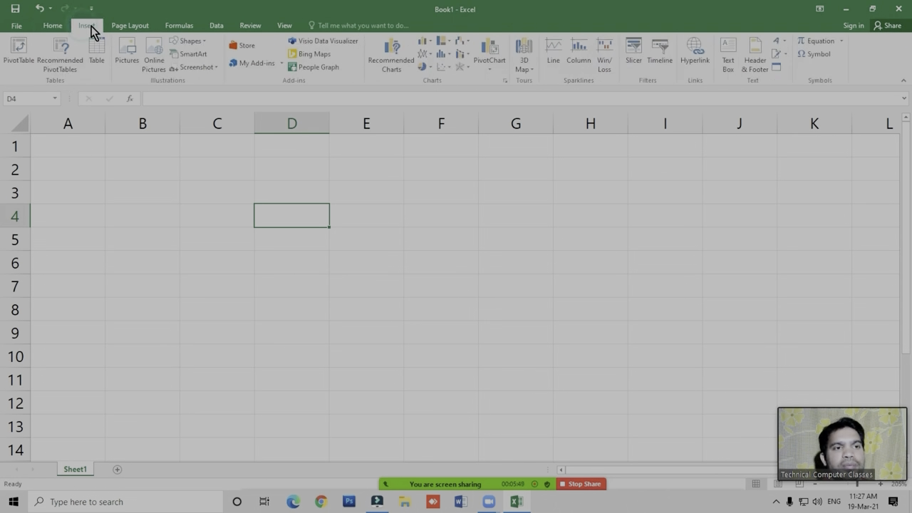
{"action": "left_click", "coordinate": [125, 25]}
{"action": "left_click", "coordinate": [181, 27]}
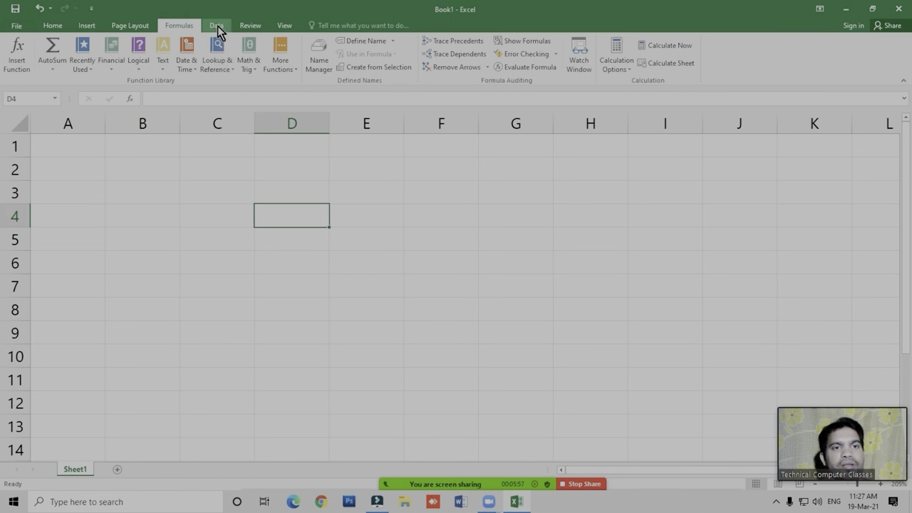
- Look over the commands for getting external data, including the list of other data sources
{"action": "left_click", "coordinate": [218, 31]}
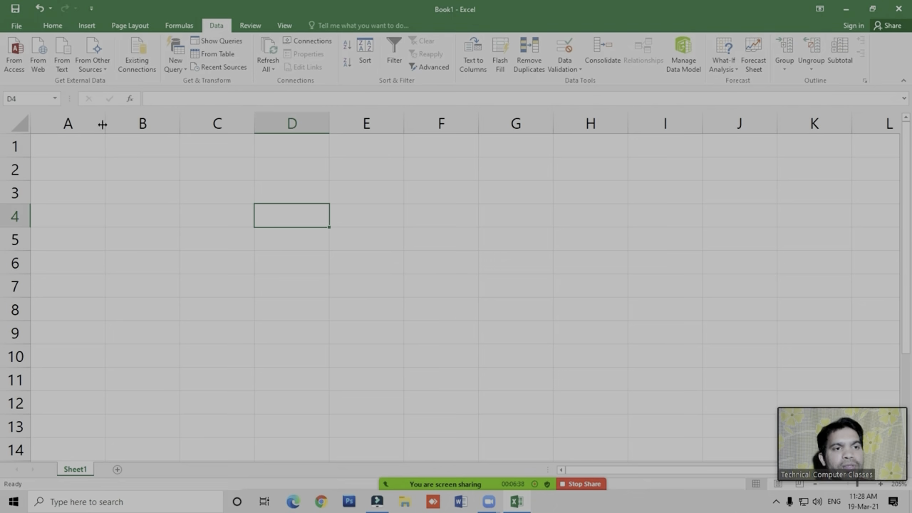
{"action": "left_click", "coordinate": [96, 66]}
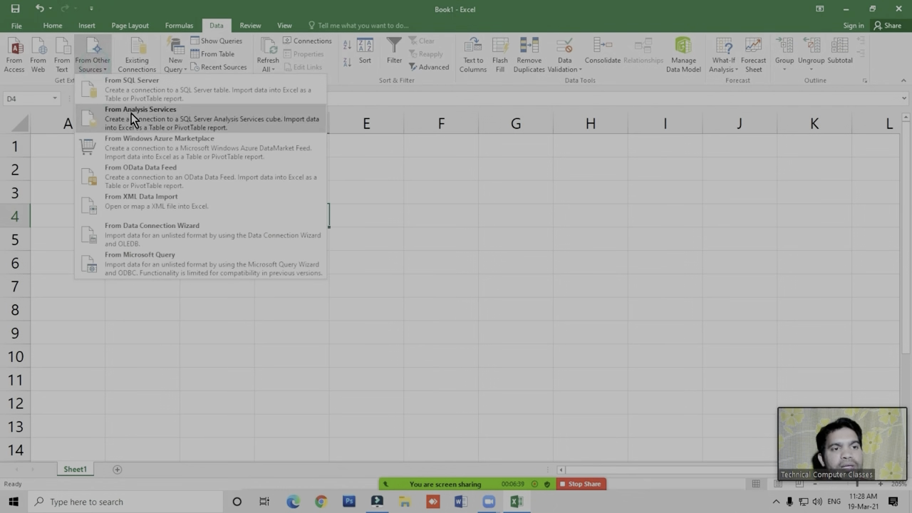
{"action": "left_click", "coordinate": [148, 311]}
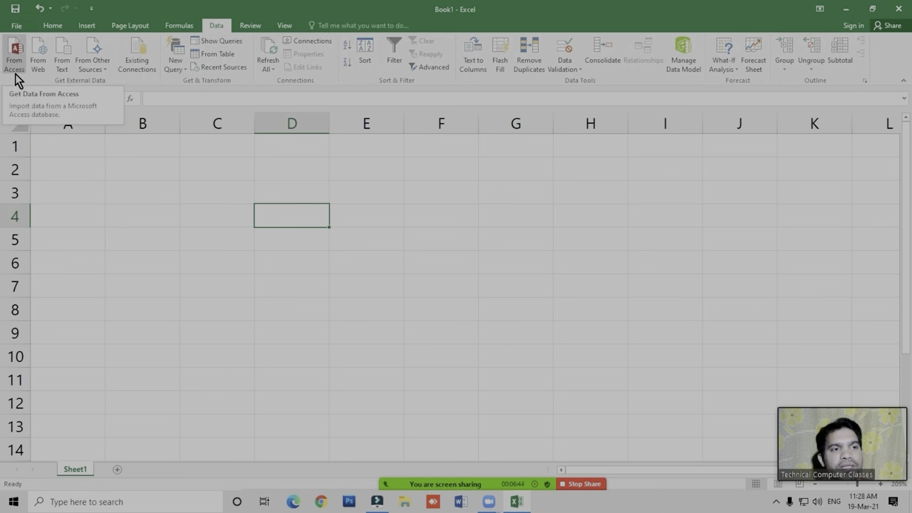
{"action": "left_click", "coordinate": [230, 216]}
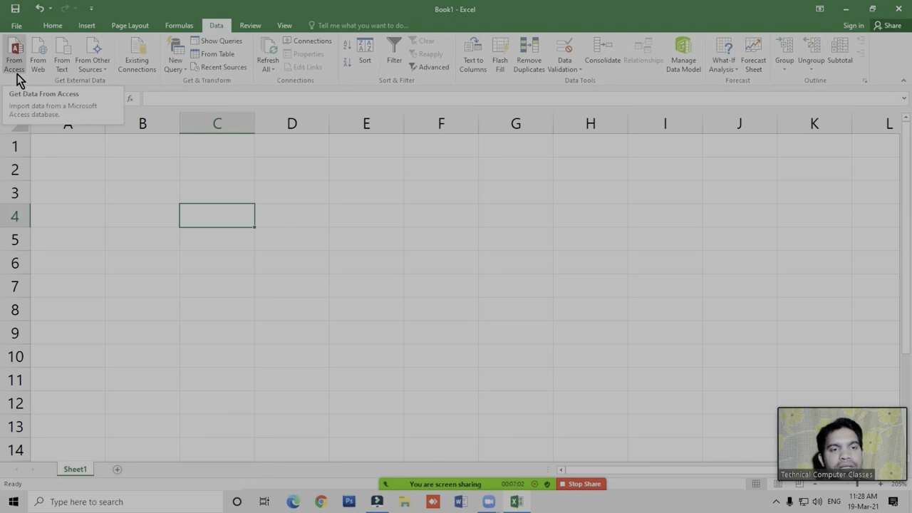
{"action": "left_click", "coordinate": [317, 226]}
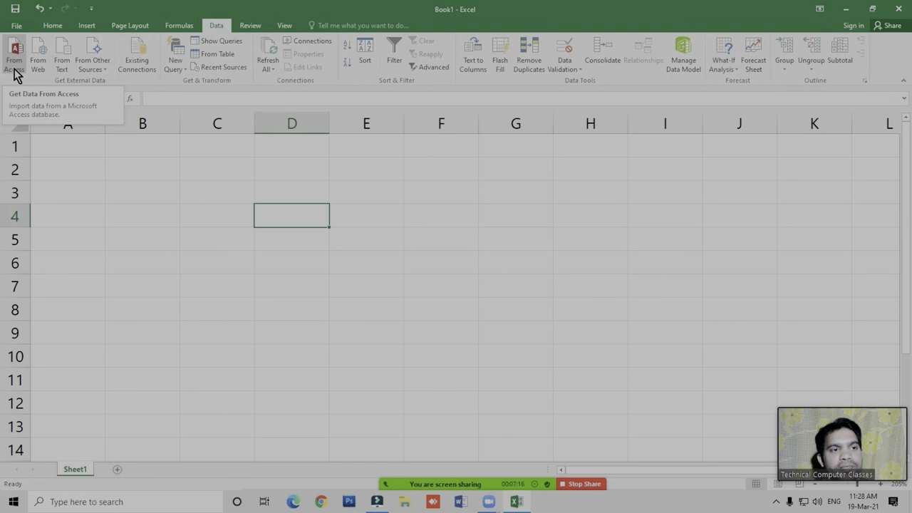
{"action": "left_click", "coordinate": [275, 168]}
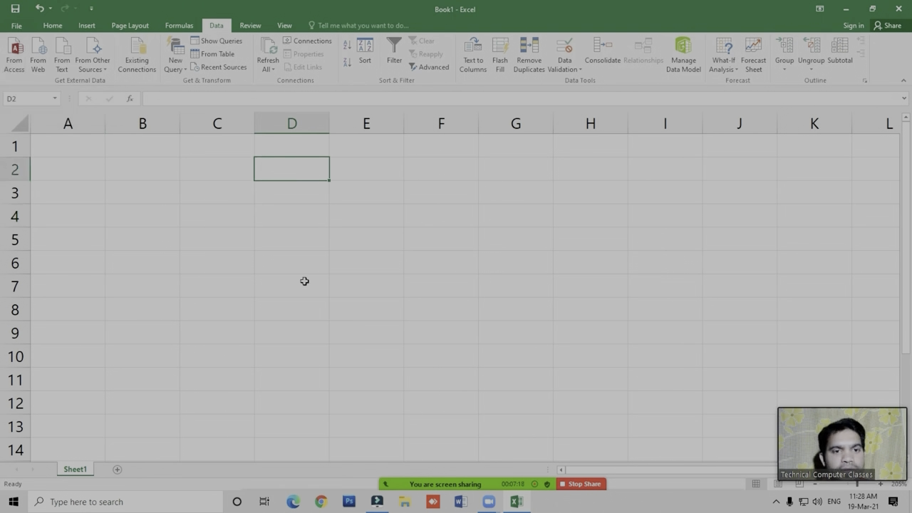
- Check the files in the Data Tab Example Files folder on the desktop and return to the Excel workbook
{"action": "key", "text": "super+d"}
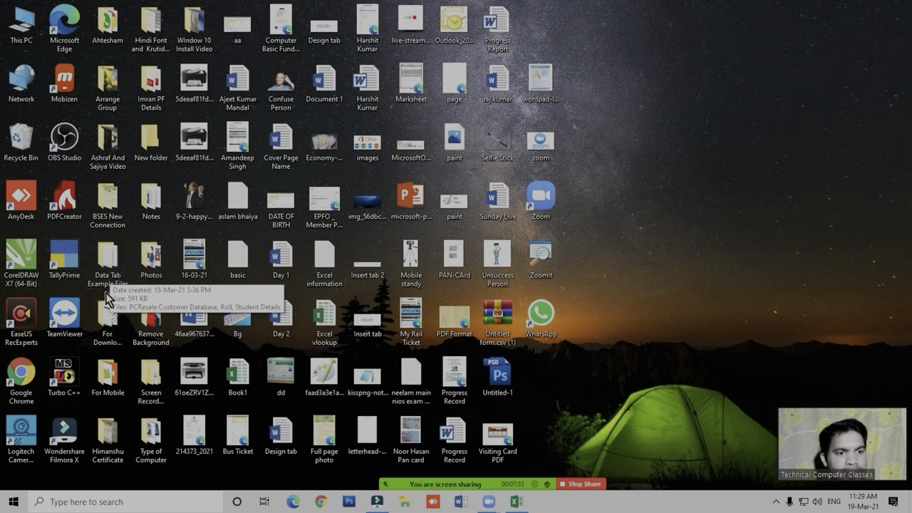
{"action": "double_click", "coordinate": [105, 256]}
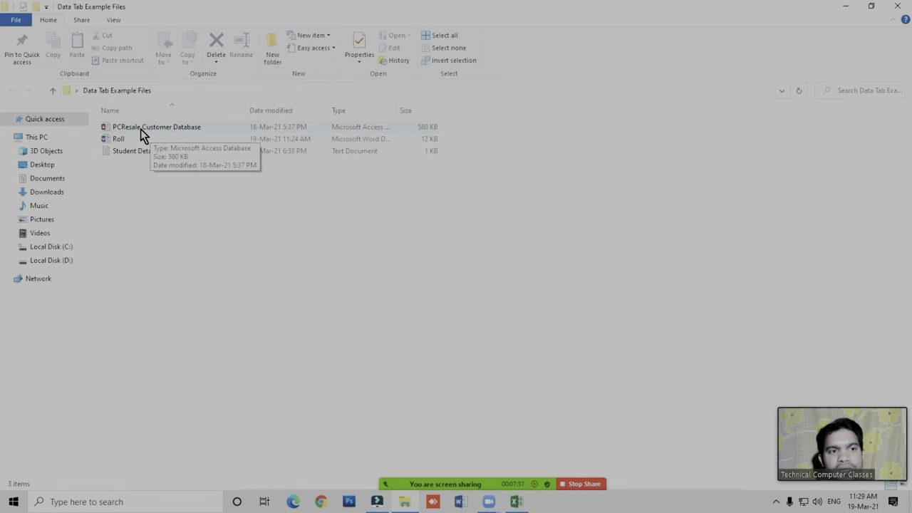
{"action": "left_click", "coordinate": [897, 6]}
{"action": "left_click", "coordinate": [517, 503]}
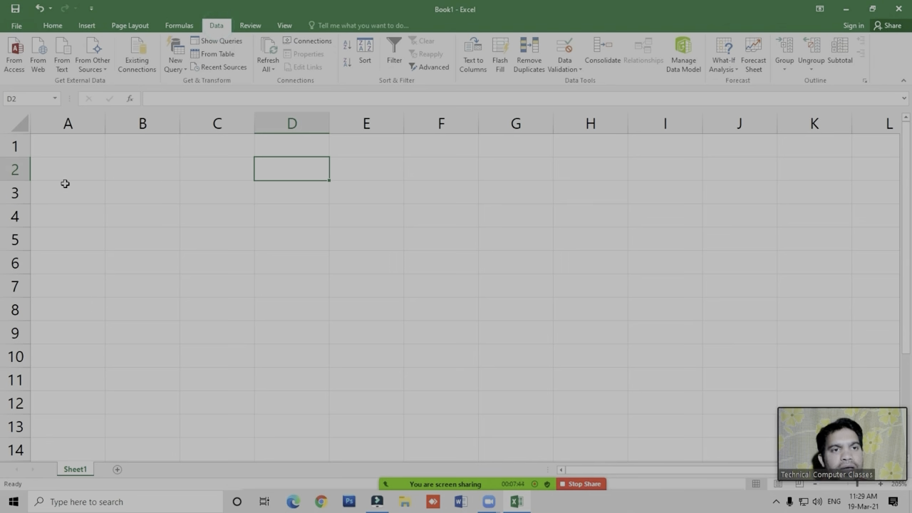
- Open PCResale Customer Database from the desktop's Data Tab Example Files folder as the Access data source
{"action": "left_click", "coordinate": [13, 62]}
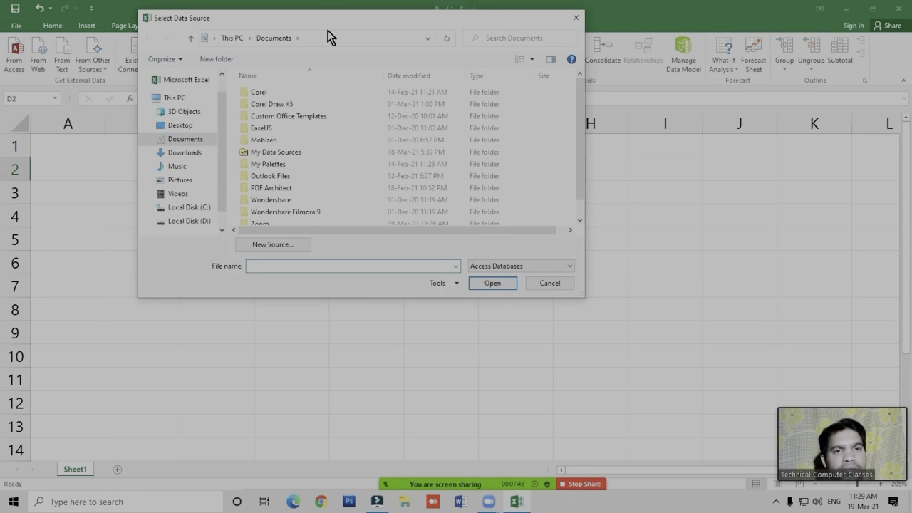
{"action": "left_click_drag", "start_coordinate": [340, 23], "coordinate": [388, 16]}
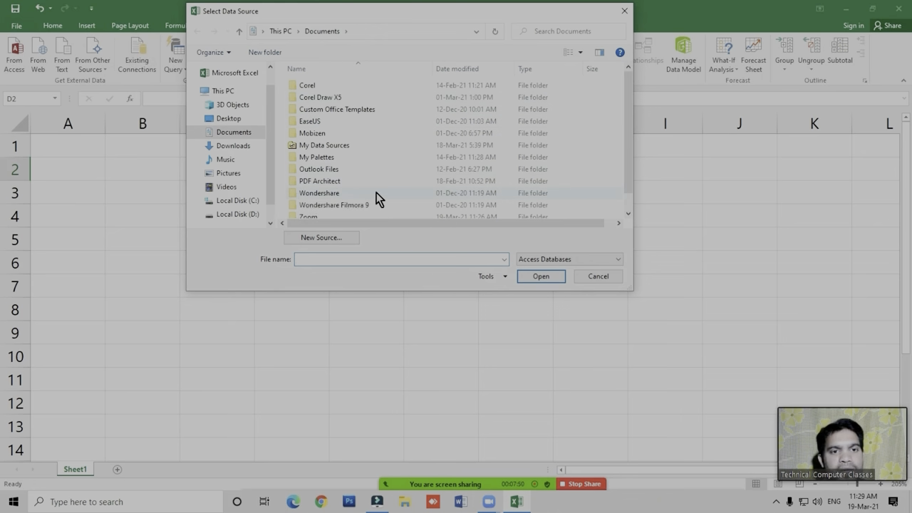
{"action": "left_click", "coordinate": [229, 119]}
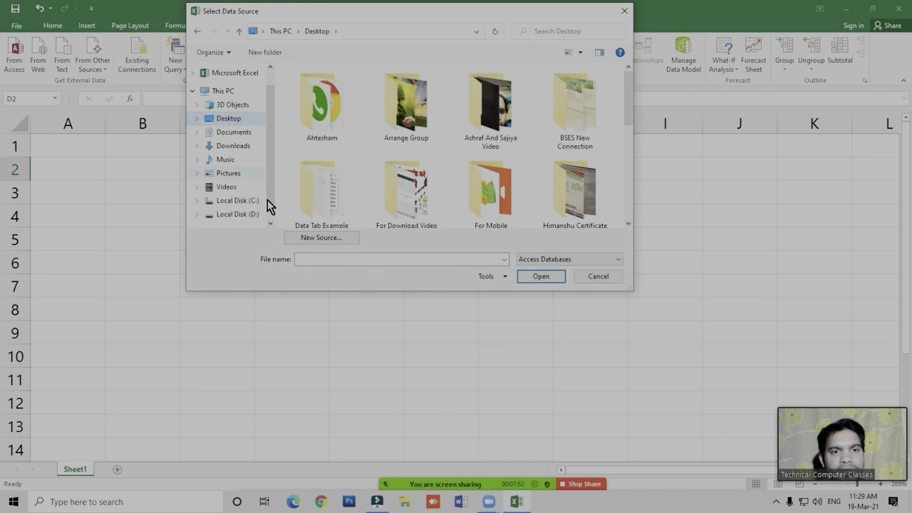
{"action": "scroll", "coordinate": [631, 115], "scroll_direction": "down", "scroll_amount": 1}
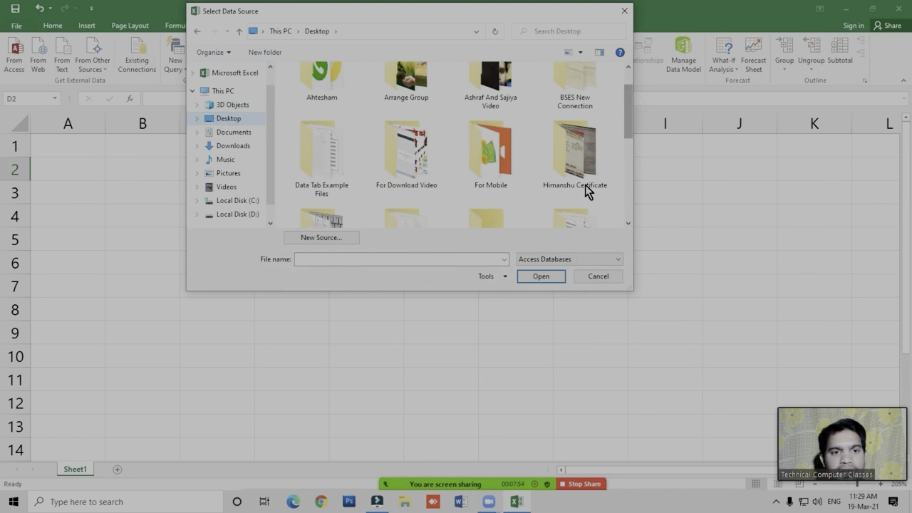
{"action": "double_click", "coordinate": [327, 160]}
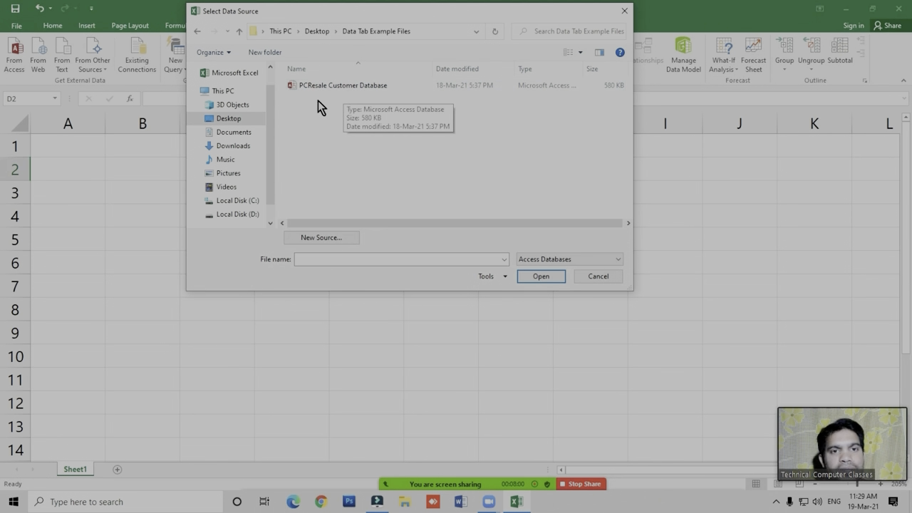
{"action": "left_click", "coordinate": [336, 86]}
{"action": "left_click", "coordinate": [540, 277]}
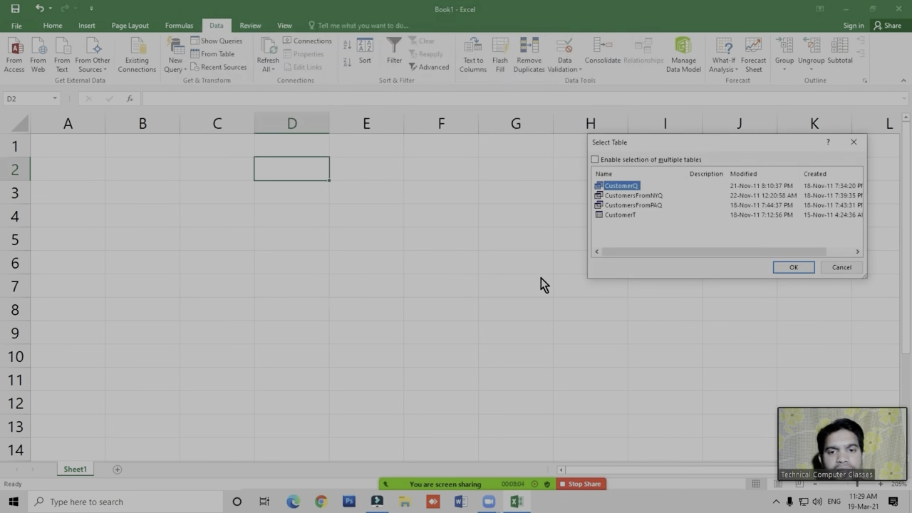
- Choose the CustomerT table from the Access database for import
{"action": "left_click_drag", "start_coordinate": [688, 141], "coordinate": [491, 132]}
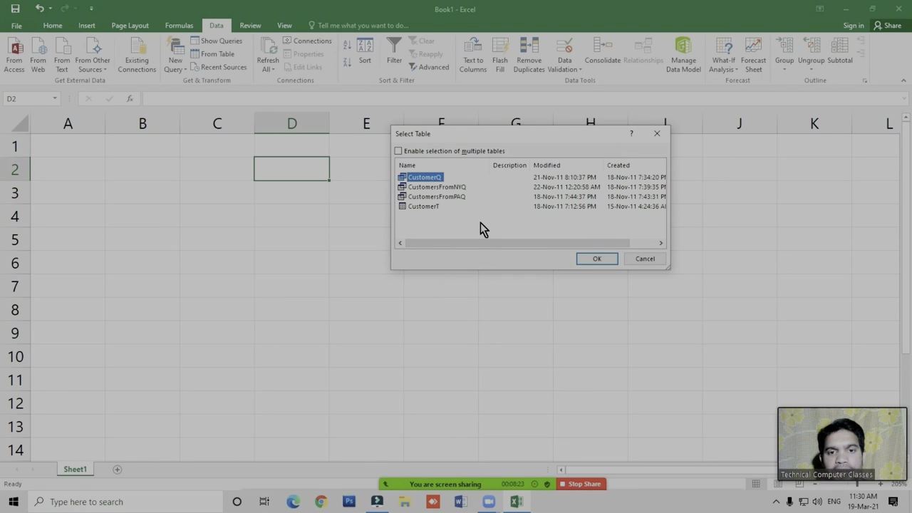
{"action": "left_click", "coordinate": [431, 209]}
{"action": "left_click", "coordinate": [429, 208]}
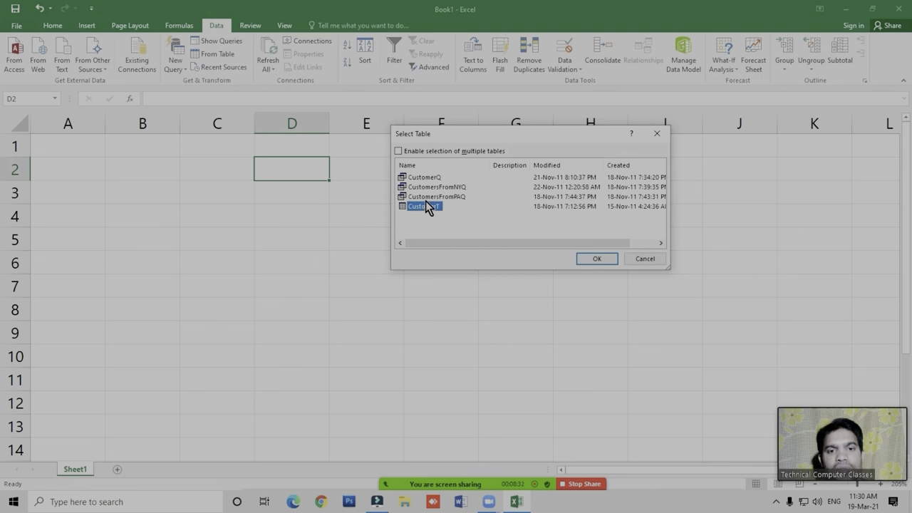
{"action": "left_click", "coordinate": [596, 259]}
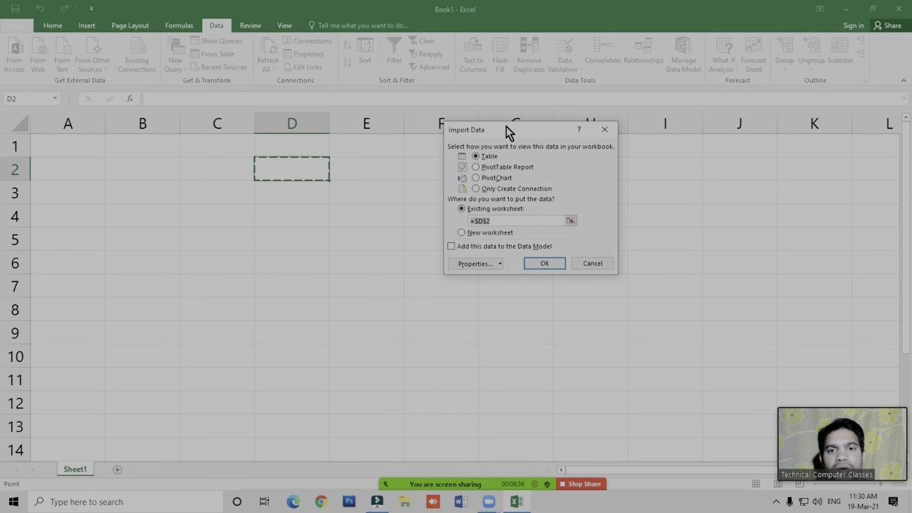
- Import the data as a table into the existing worksheet, starting at cell A1 of Sheet1
{"action": "left_click_drag", "start_coordinate": [508, 132], "coordinate": [461, 142]}
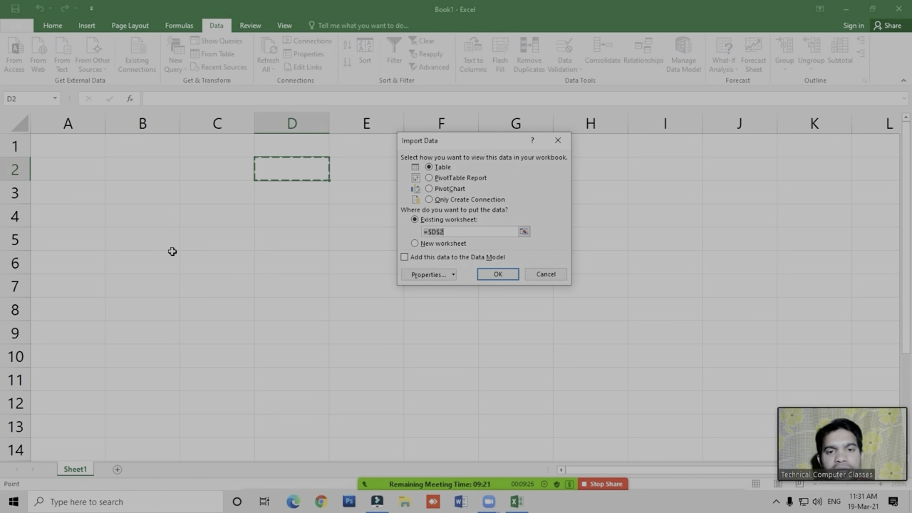
{"action": "left_click", "coordinate": [436, 221]}
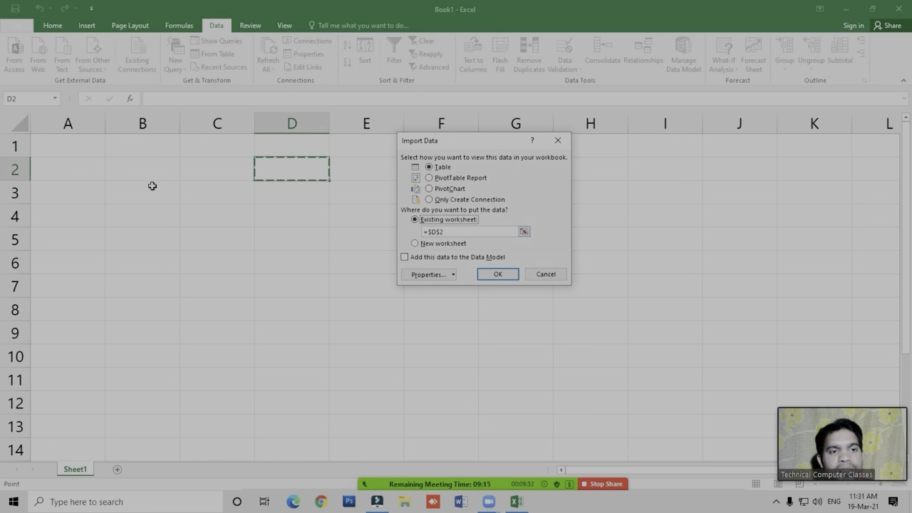
{"action": "left_click", "coordinate": [236, 241]}
{"action": "left_click", "coordinate": [118, 205]}
{"action": "left_click", "coordinate": [135, 149]}
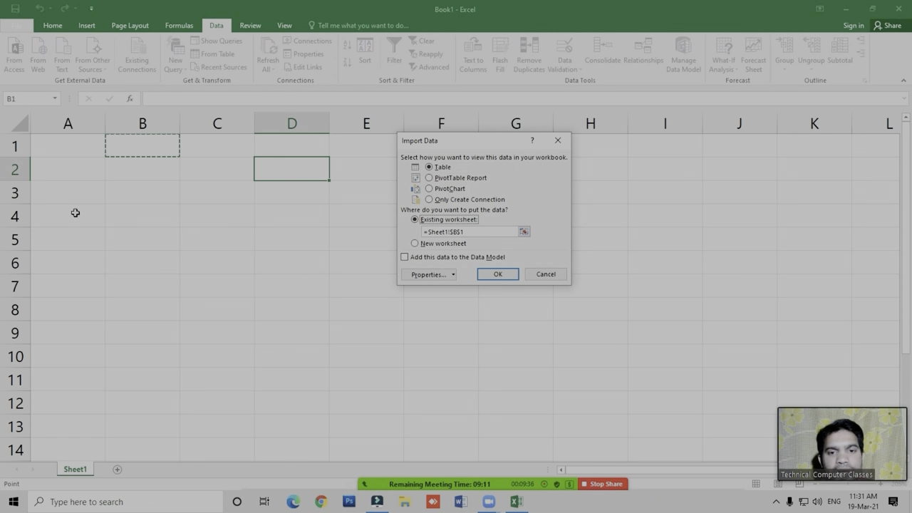
{"action": "left_click", "coordinate": [57, 149]}
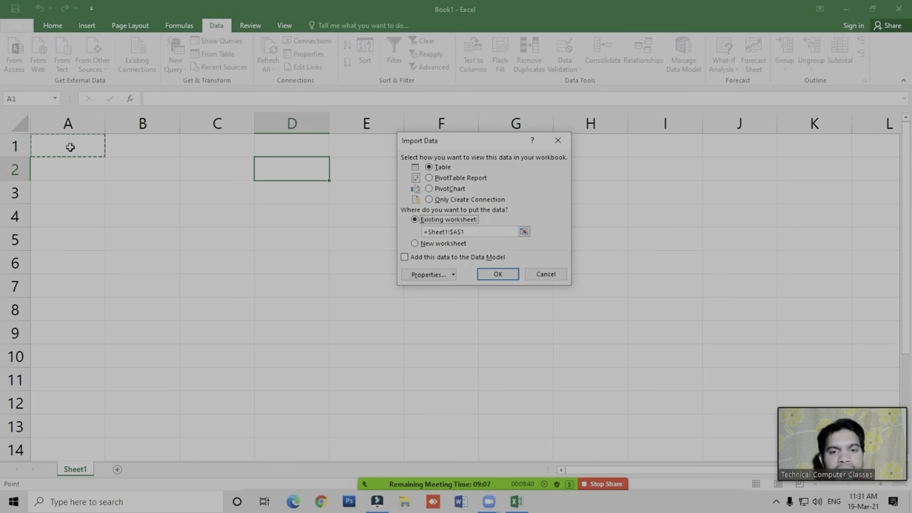
{"action": "left_click", "coordinate": [502, 275]}
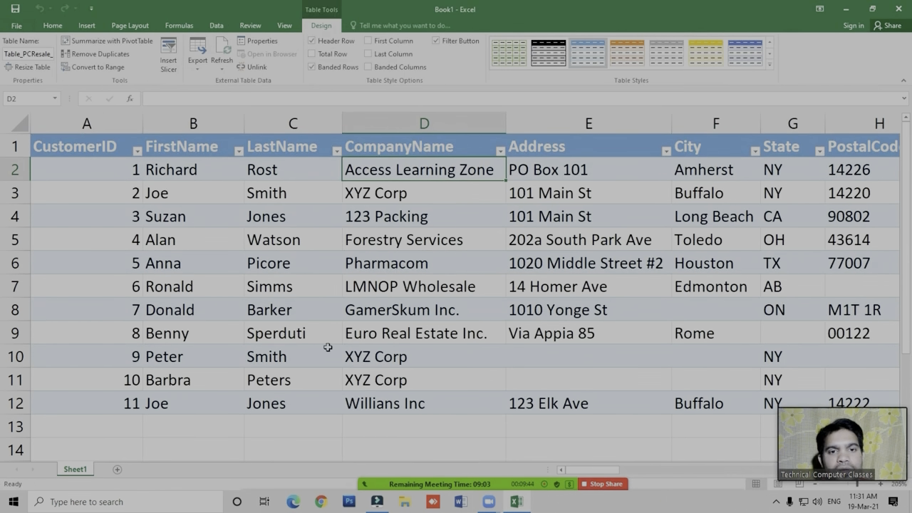
- Bring back the external data commands and select empty cell B15 below the imported customer table
{"action": "left_click", "coordinate": [446, 266]}
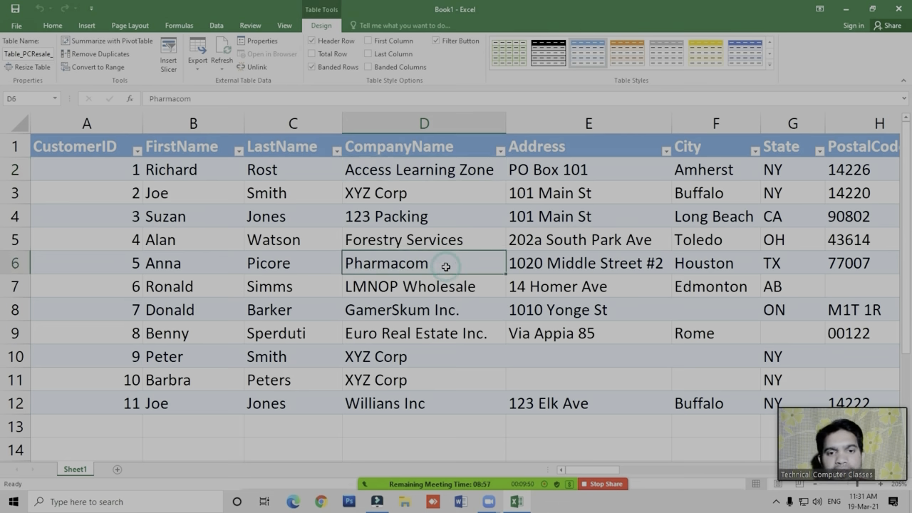
{"action": "left_click", "coordinate": [217, 29]}
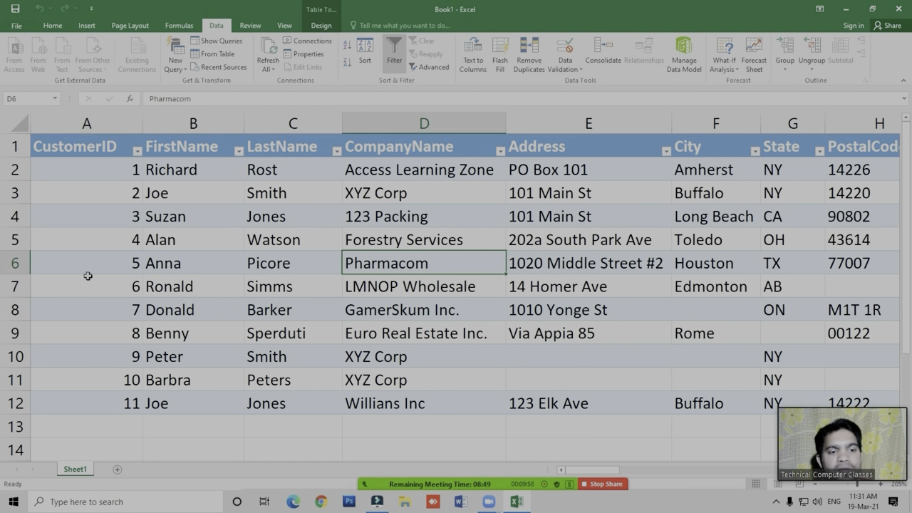
{"action": "left_click", "coordinate": [166, 453]}
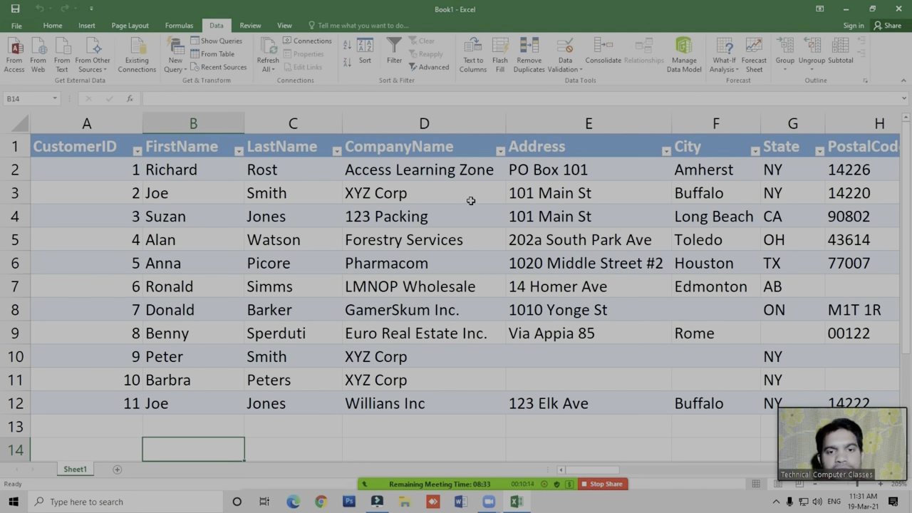
{"action": "left_click", "coordinate": [464, 271]}
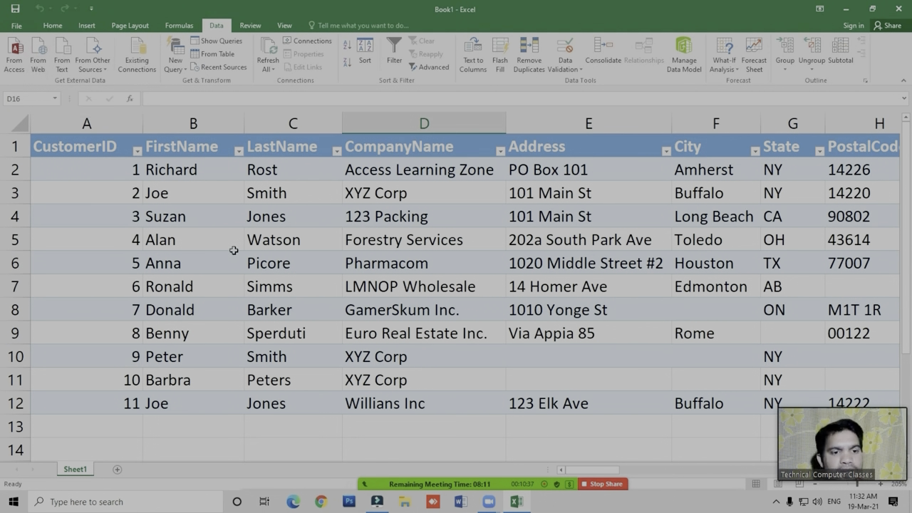
{"action": "scroll", "coordinate": [234, 245], "scroll_direction": "down", "scroll_amount": 3}
{"action": "left_click", "coordinate": [193, 265]}
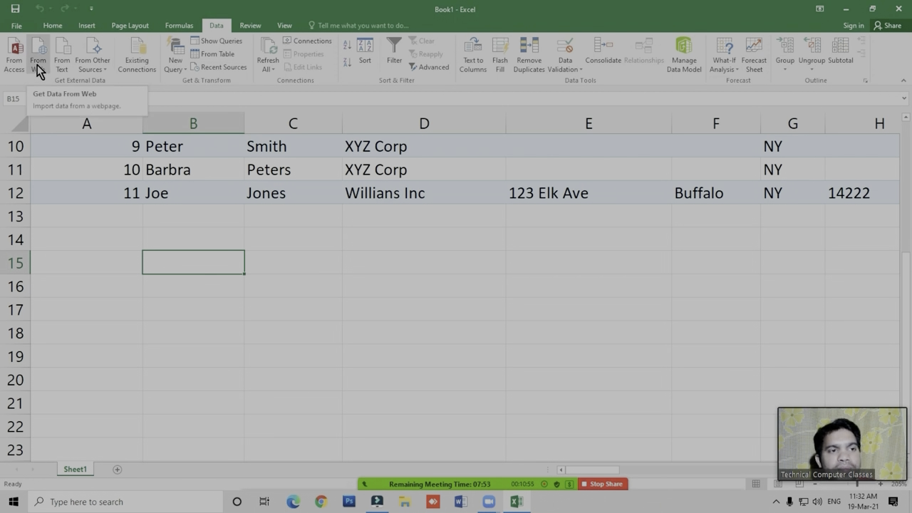
- Switch to Chrome and open the X-Rates Indian Rupee exchange table at x-rates.com/table/?from=INR&amount=1, then look over its rates
{"action": "left_click", "coordinate": [333, 282]}
{"action": "left_click", "coordinate": [231, 254]}
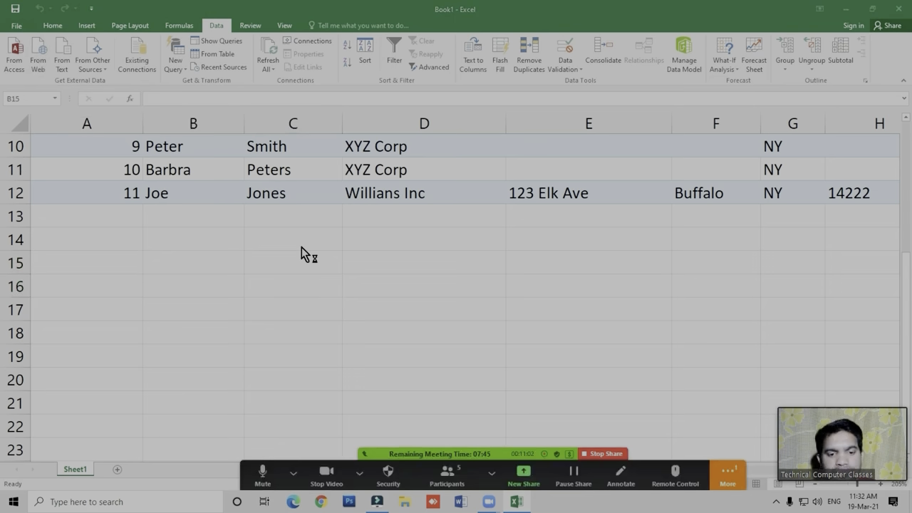
{"action": "left_click", "coordinate": [320, 503]}
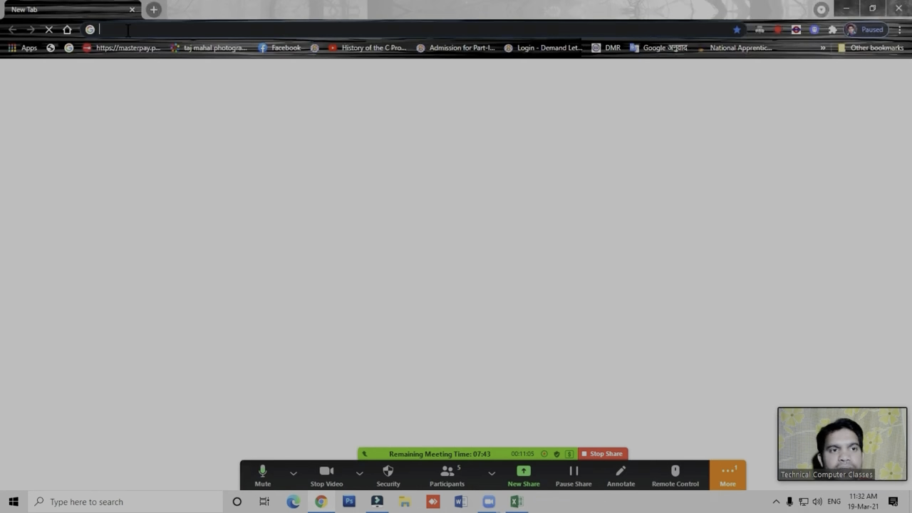
{"action": "left_click", "coordinate": [128, 30]}
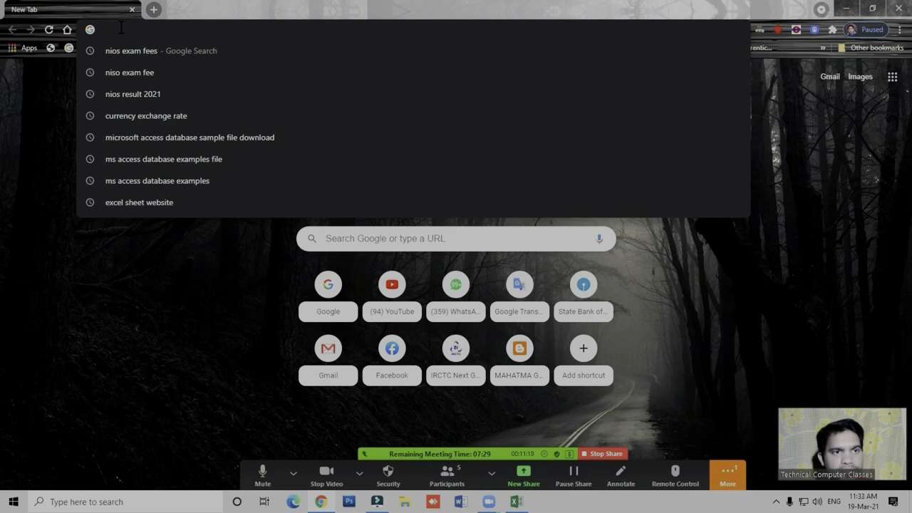
{"action": "type", "text": "x"}
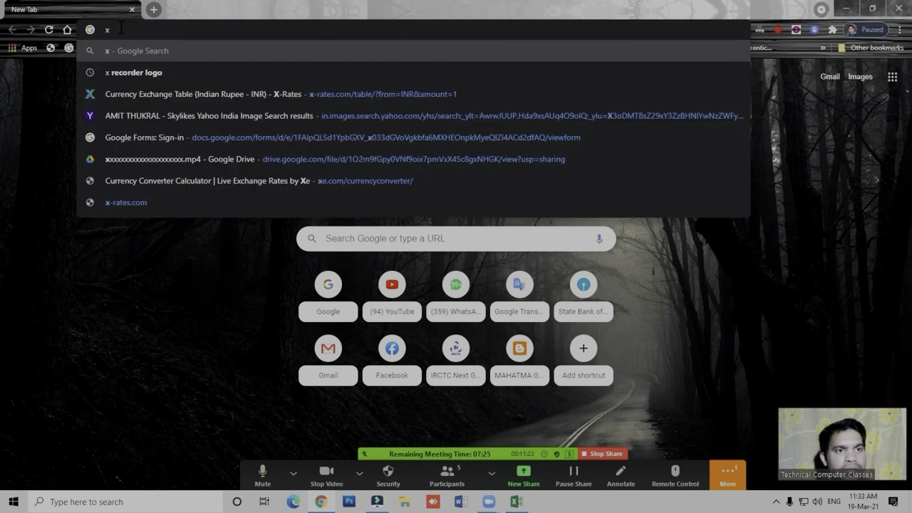
{"action": "key", "text": "Down"}
{"action": "key", "text": "Down"}
{"action": "key", "text": "Return"}
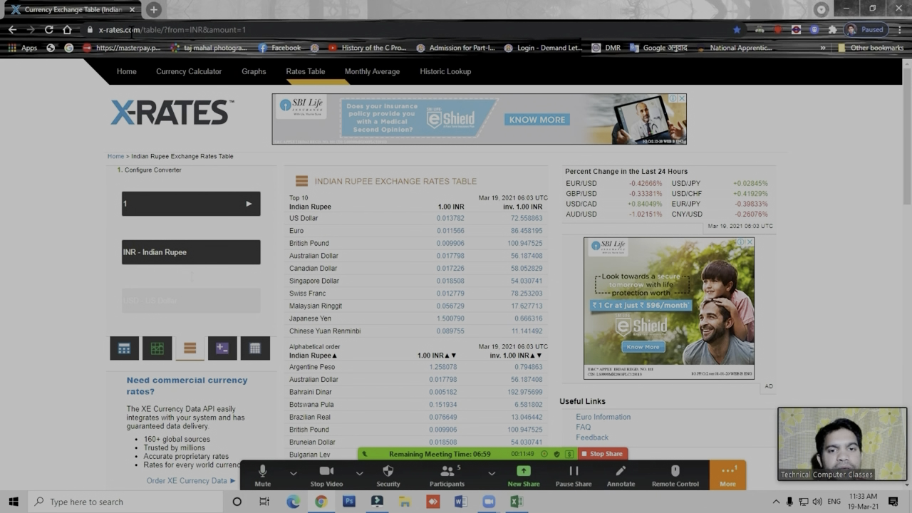
{"action": "scroll", "coordinate": [400, 224], "scroll_direction": "down", "scroll_amount": 6}
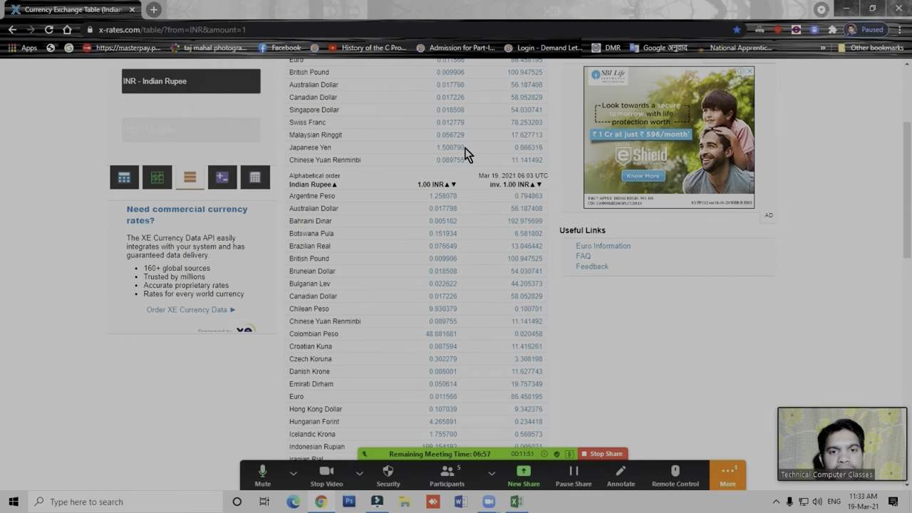
{"action": "scroll", "coordinate": [471, 266], "scroll_direction": "up", "scroll_amount": 10}
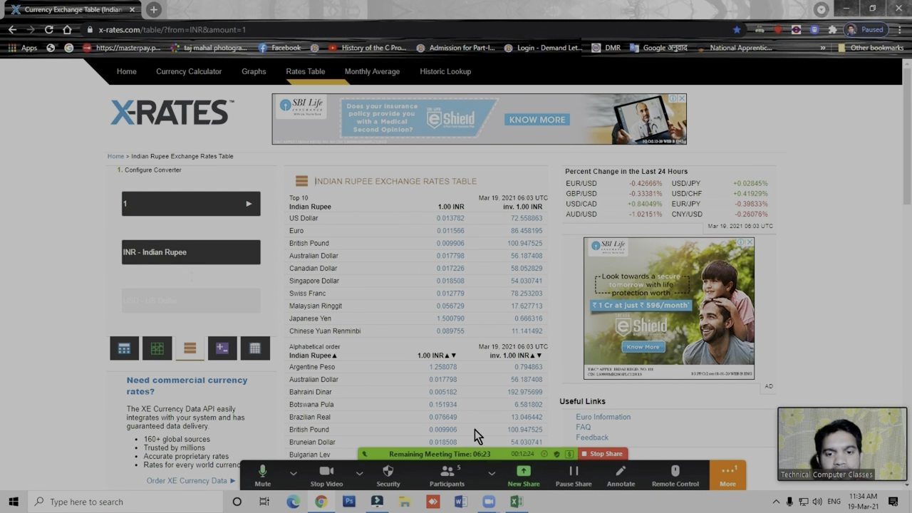
- Copy the web address of the X-Rates Indian Rupee exchange rates page in Chrome
{"action": "left_click", "coordinate": [516, 502]}
{"action": "left_click", "coordinate": [312, 291]}
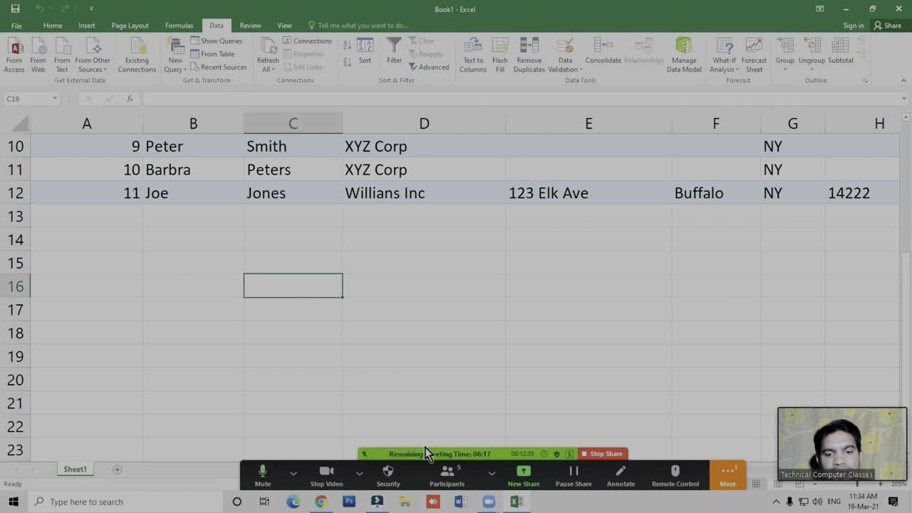
{"action": "left_click", "coordinate": [520, 506]}
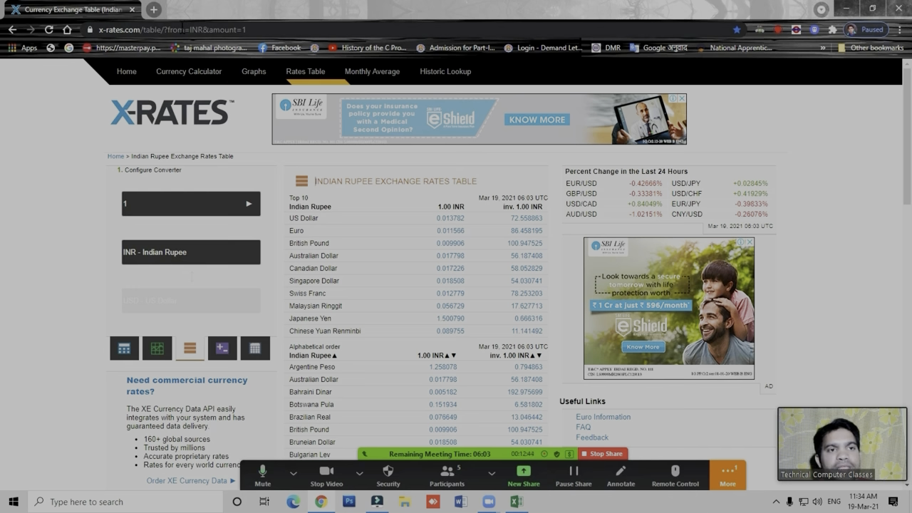
{"action": "left_click", "coordinate": [178, 30]}
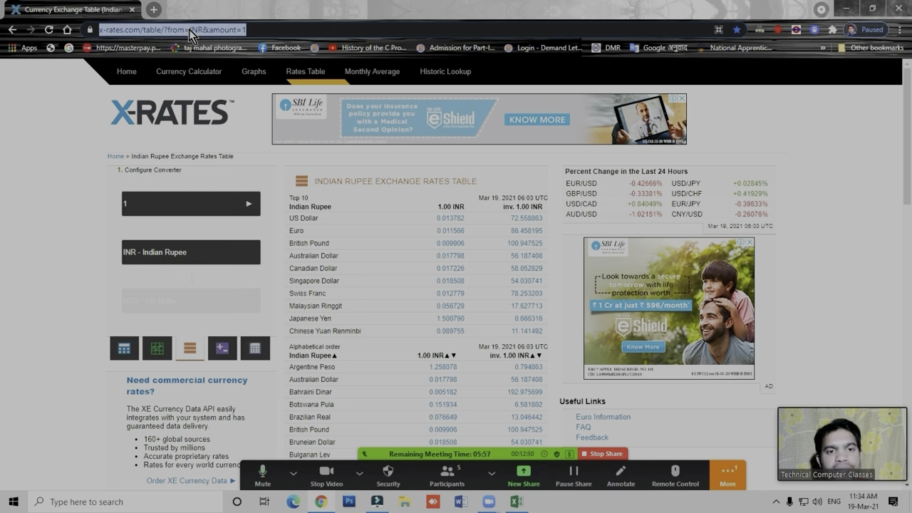
{"action": "left_click", "coordinate": [293, 473]}
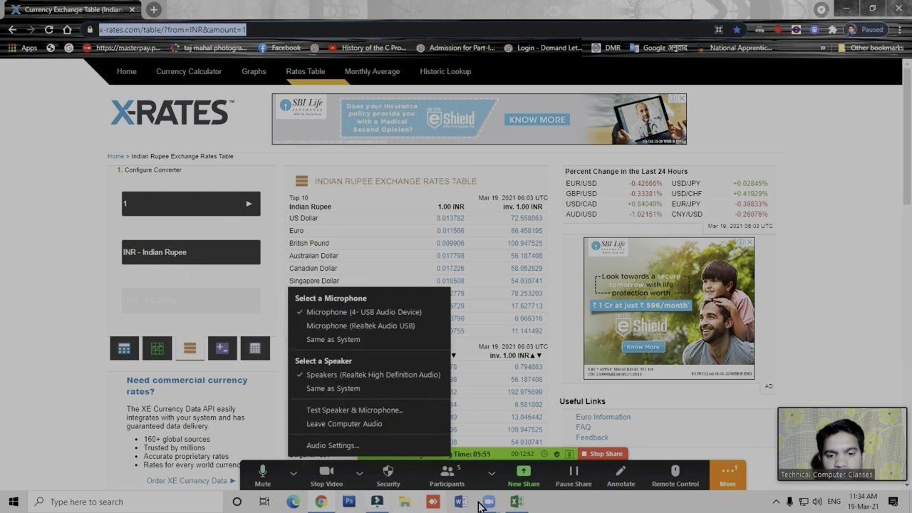
- Switch to Excel, select empty cell B16 and start a new web query to get data from a webpage
{"action": "left_click", "coordinate": [517, 502]}
{"action": "left_click_drag", "start_coordinate": [187, 276], "coordinate": [169, 269]}
{"action": "left_click", "coordinate": [329, 317]}
{"action": "left_click", "coordinate": [174, 279]}
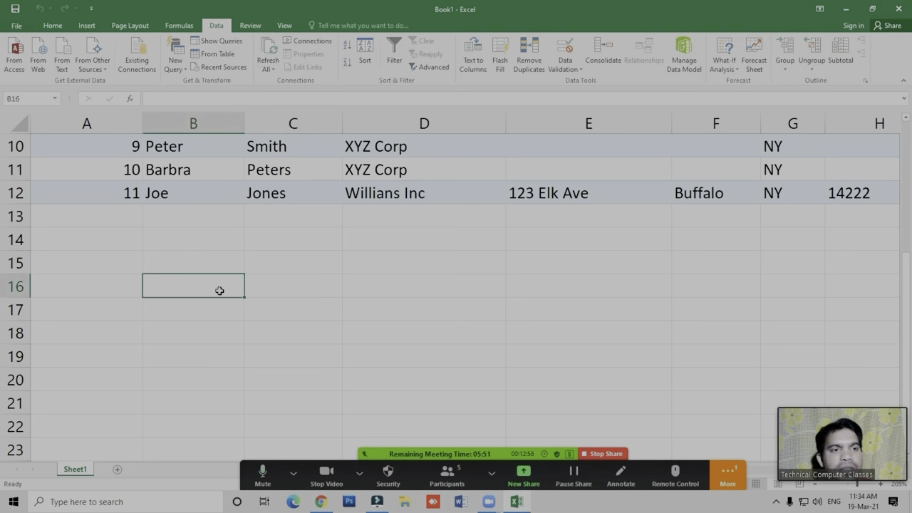
{"action": "left_click", "coordinate": [40, 63]}
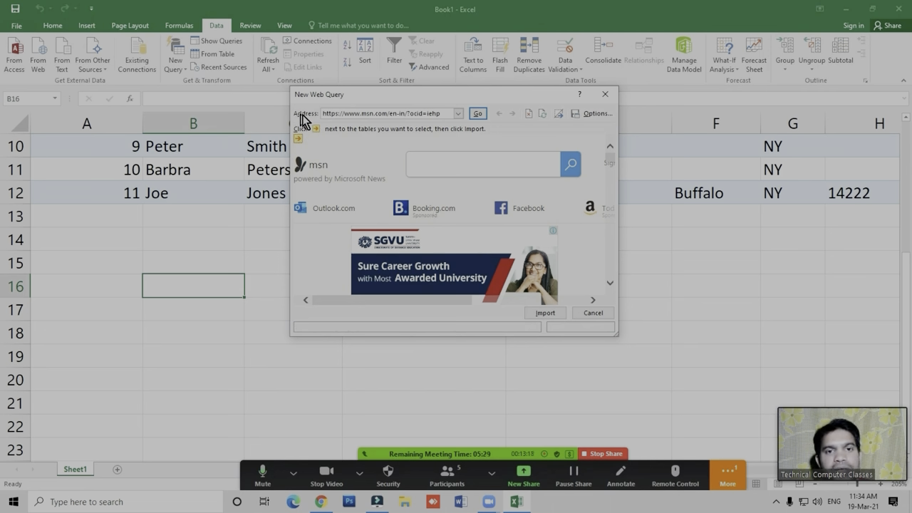
- Replace the web query's address with the copied x-rates.com Indian Rupee table URL and load it, viewing only securely delivered content
{"action": "left_click", "coordinate": [444, 112]}
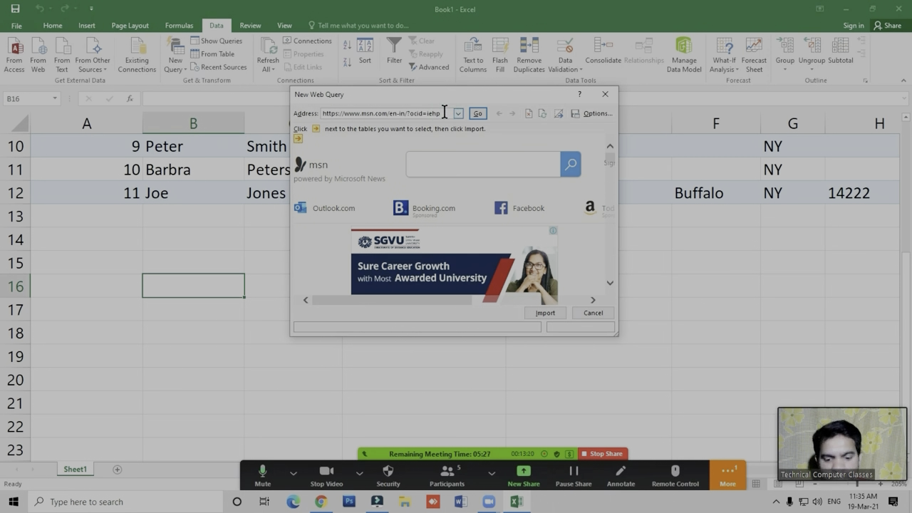
{"action": "key", "text": "BackSpace"}
{"action": "key", "text": "BackSpace"}
{"action": "key", "text": "BackSpace"}
{"action": "key", "text": "BackSpace"}
{"action": "key", "text": "BackSpace"}
{"action": "key", "text": "BackSpace"}
{"action": "key", "text": "BackSpace"}
{"action": "key", "text": "BackSpace"}
{"action": "key", "text": "BackSpace"}
{"action": "key", "text": "BackSpace"}
{"action": "key", "text": "BackSpace"}
{"action": "key", "text": "BackSpace"}
{"action": "key", "text": "BackSpace"}
{"action": "key", "text": "BackSpace"}
{"action": "key", "text": "BackSpace"}
{"action": "key", "text": "BackSpace"}
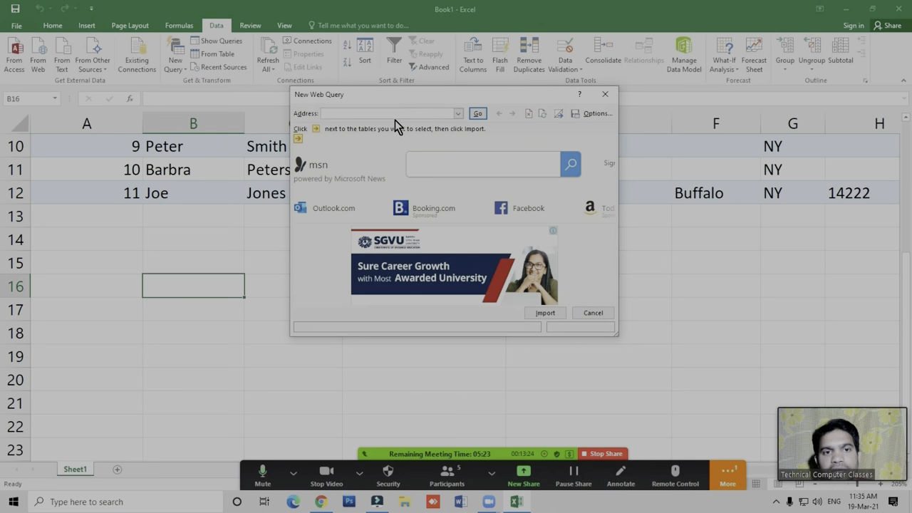
{"action": "key", "text": "ctrl+v"}
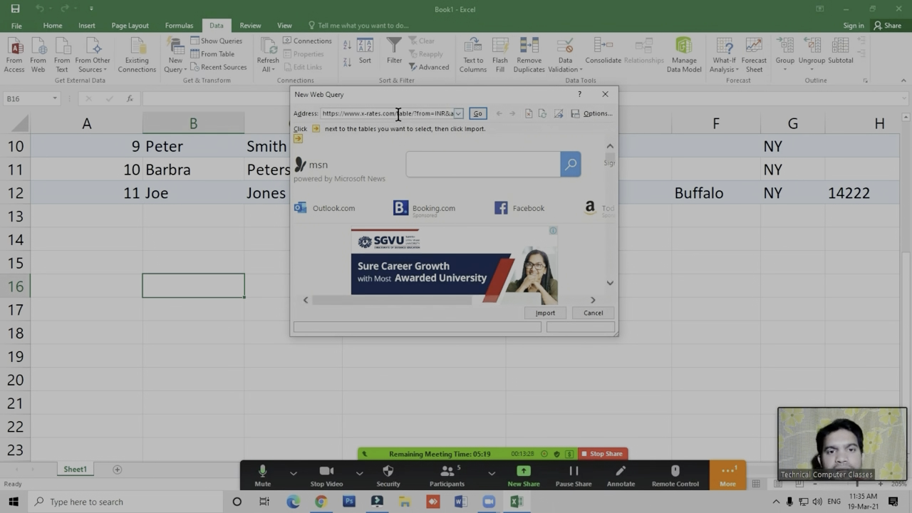
{"action": "left_click", "coordinate": [478, 117]}
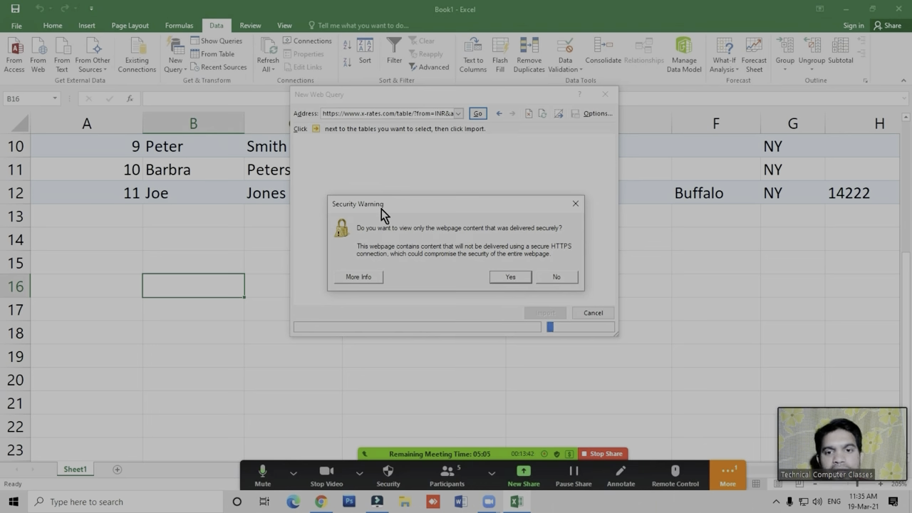
{"action": "left_click", "coordinate": [510, 278]}
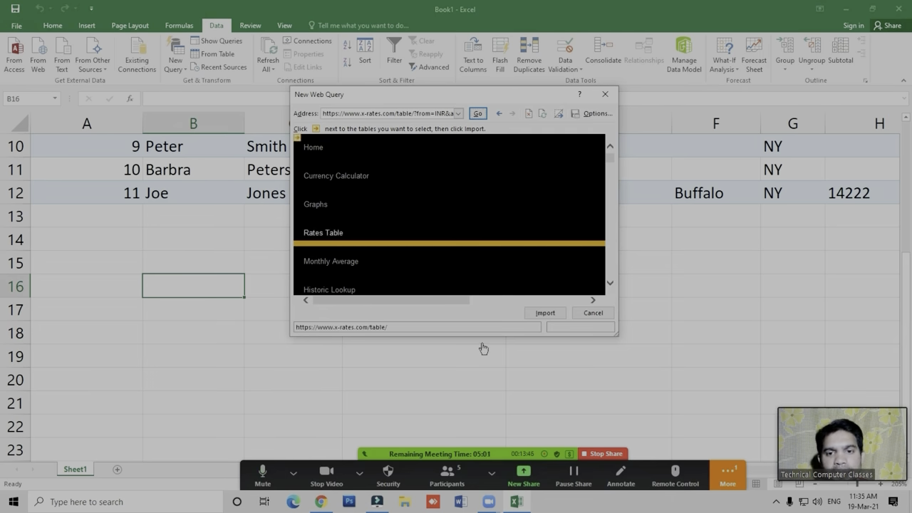
{"action": "left_click", "coordinate": [442, 318]}
{"action": "left_click", "coordinate": [443, 318]}
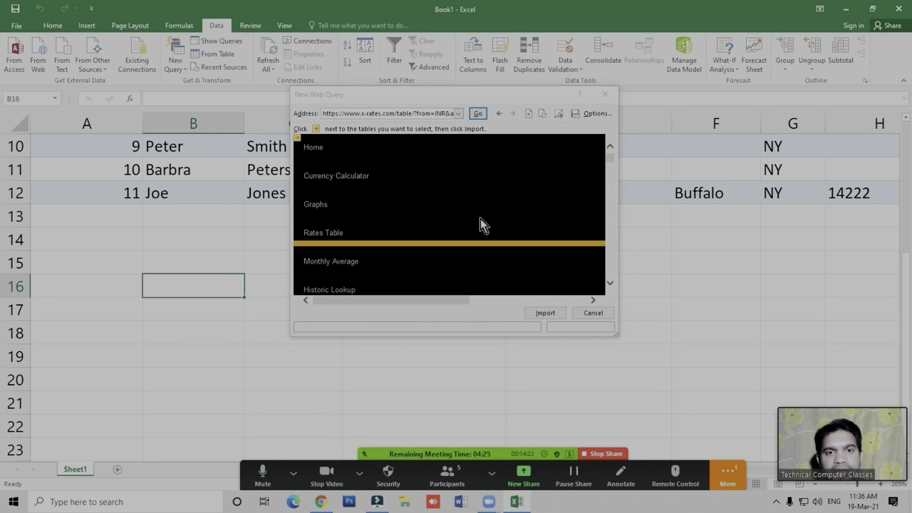
- Switch to Chrome and open google.com in a new tab beside the X-Rates page
{"action": "left_click", "coordinate": [321, 502]}
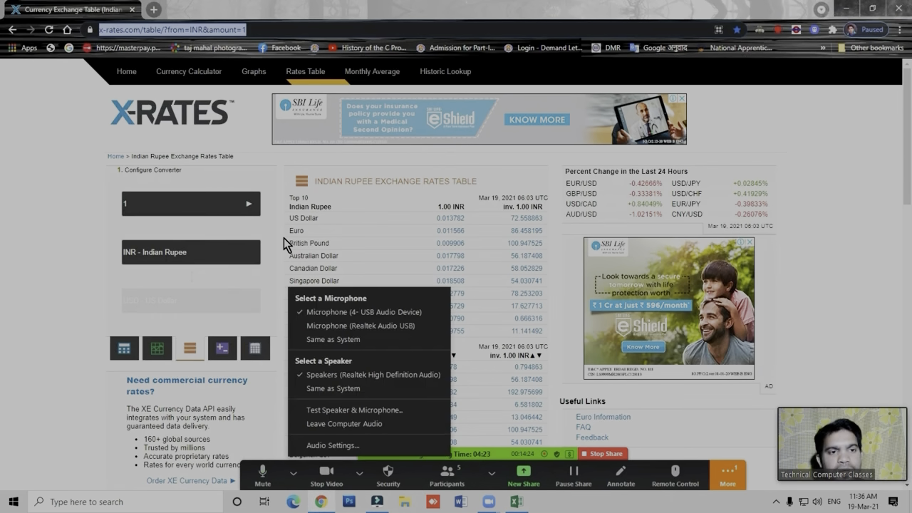
{"action": "left_click", "coordinate": [153, 9]}
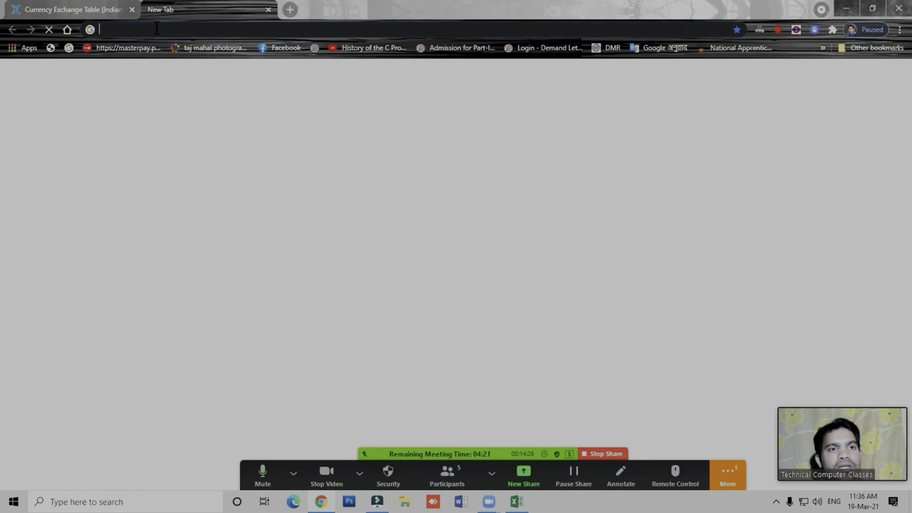
{"action": "left_click", "coordinate": [157, 29]}
{"action": "type", "text": "go"}
{"action": "key", "text": "Return"}
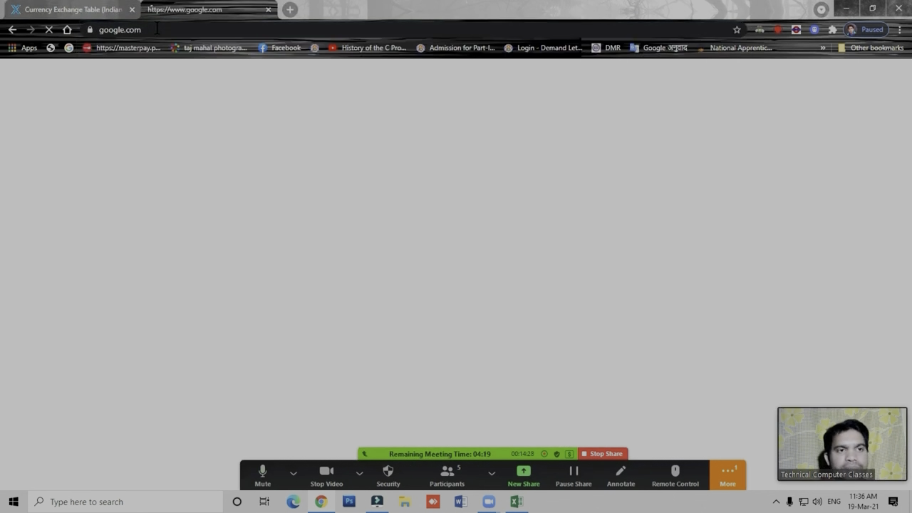
{"action": "left_click", "coordinate": [78, 9]}
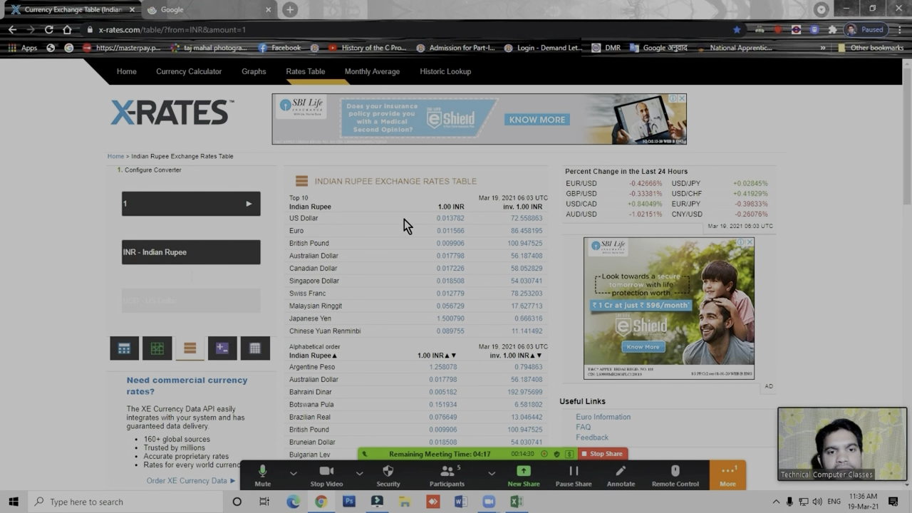
{"action": "left_click", "coordinate": [188, 9]}
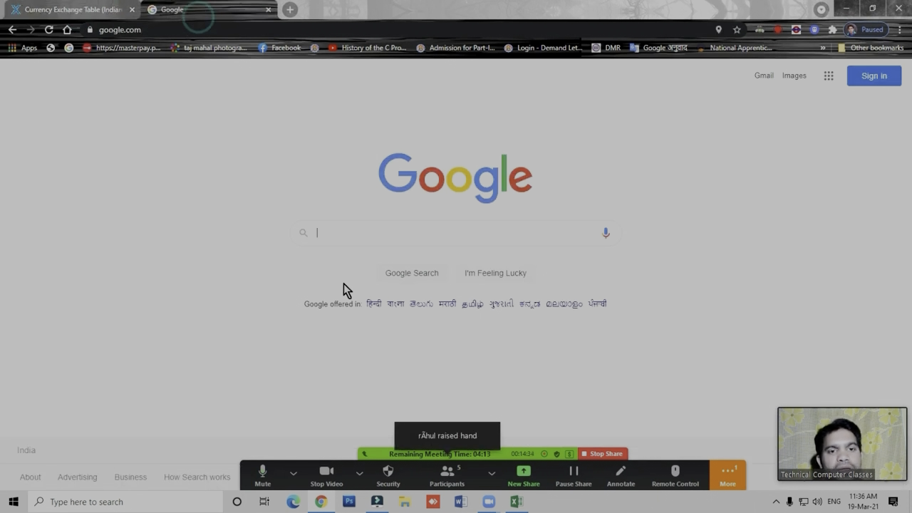
- Search Google for "exchange rate us dollar to indian rupees"
{"action": "left_click", "coordinate": [341, 232]}
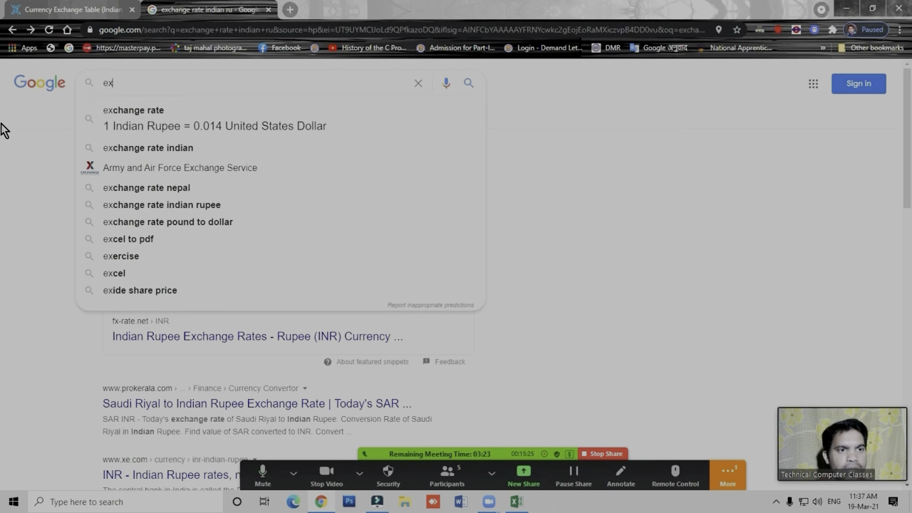
{"action": "type", "text": "ch"}
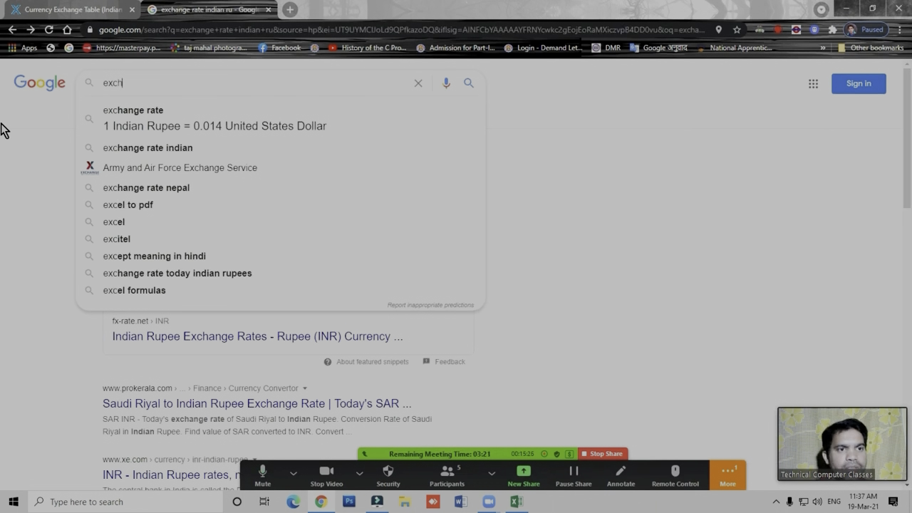
{"action": "type", "text": "ange rate us do"}
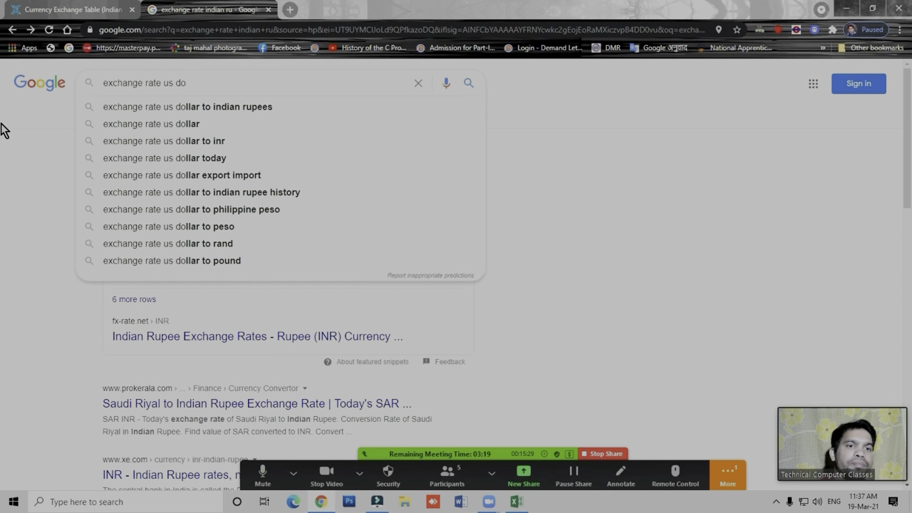
{"action": "key", "text": "Down"}
{"action": "key", "text": "Return"}
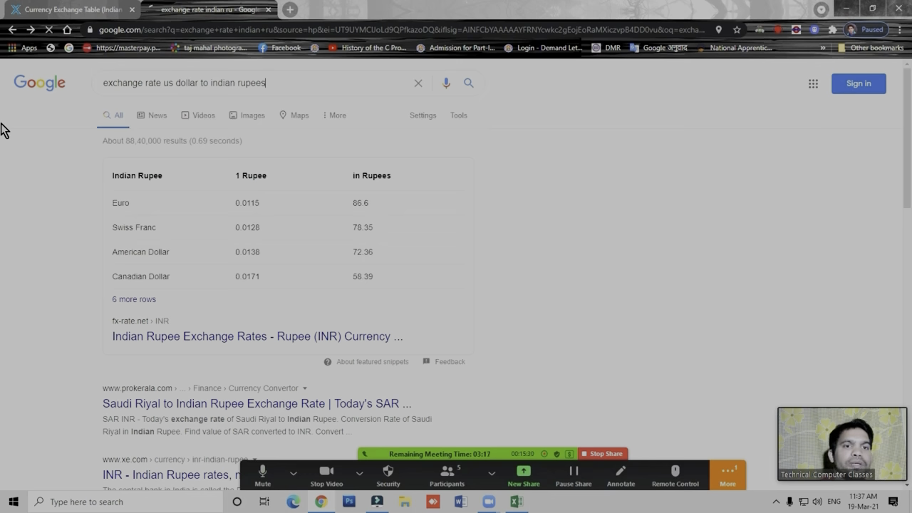
- Open the x-rates.com US Dollar to Indian Rupee result and view its USD rates table
{"action": "scroll", "coordinate": [255, 251], "scroll_direction": "down", "scroll_amount": 5}
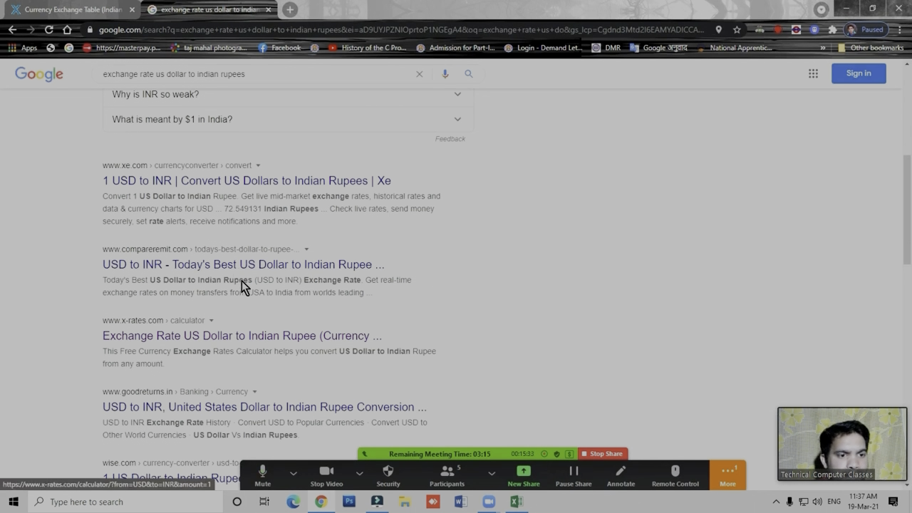
{"action": "left_click", "coordinate": [180, 338]}
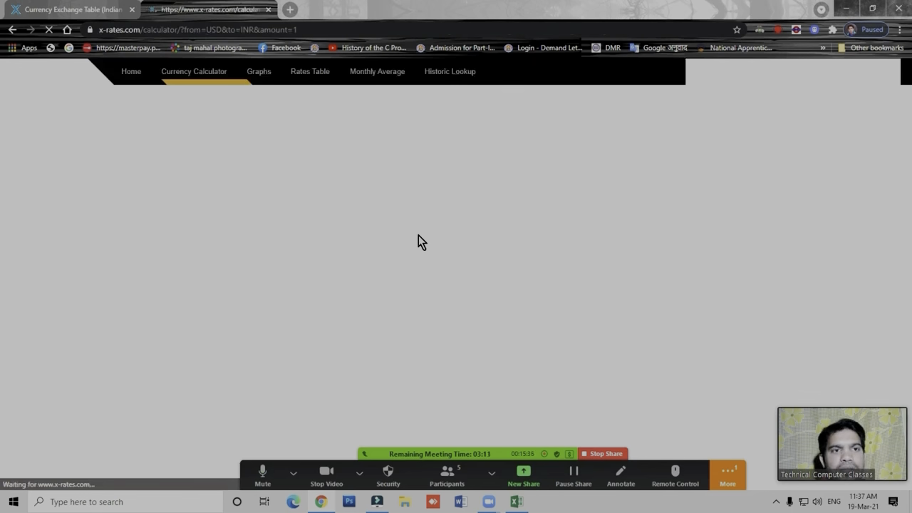
{"action": "scroll", "coordinate": [456, 263], "scroll_direction": "down", "scroll_amount": 2}
{"action": "scroll", "coordinate": [458, 267], "scroll_direction": "up", "scroll_amount": 2}
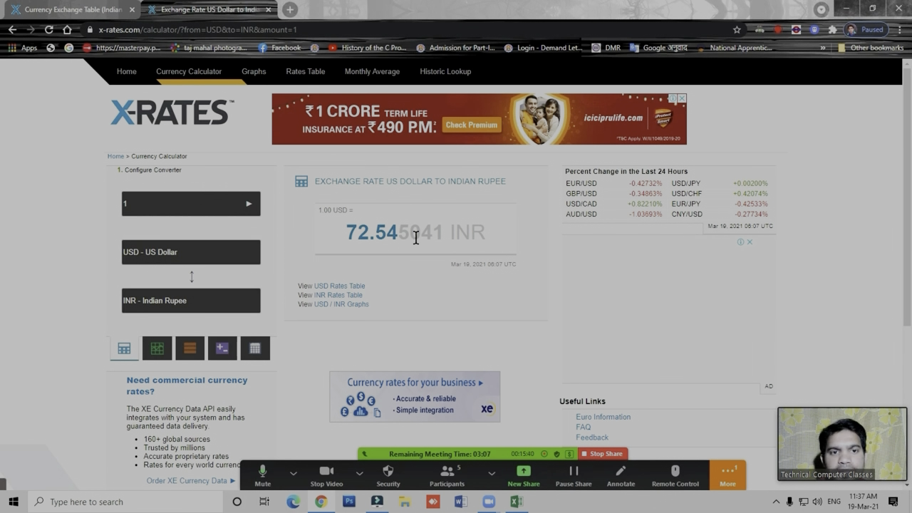
{"action": "left_click", "coordinate": [417, 180]}
{"action": "left_click", "coordinate": [304, 179]}
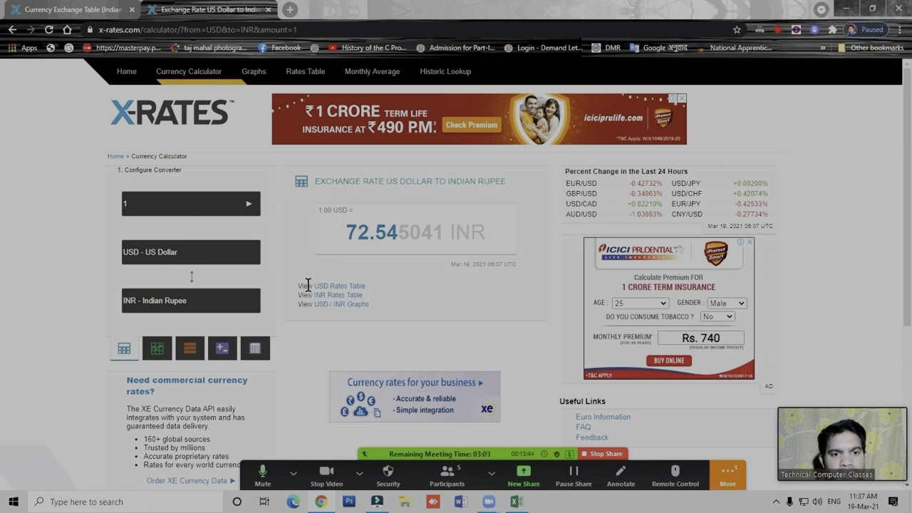
{"action": "left_click", "coordinate": [344, 289]}
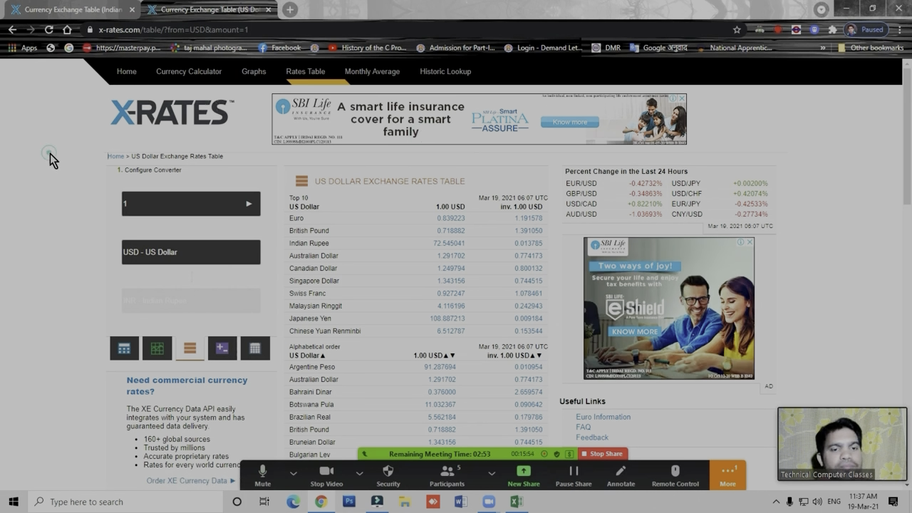
- Switch back to Excel and enlarge and reposition the New Web Query window around the Indian Rupee exchange rates table
{"action": "left_click", "coordinate": [522, 502]}
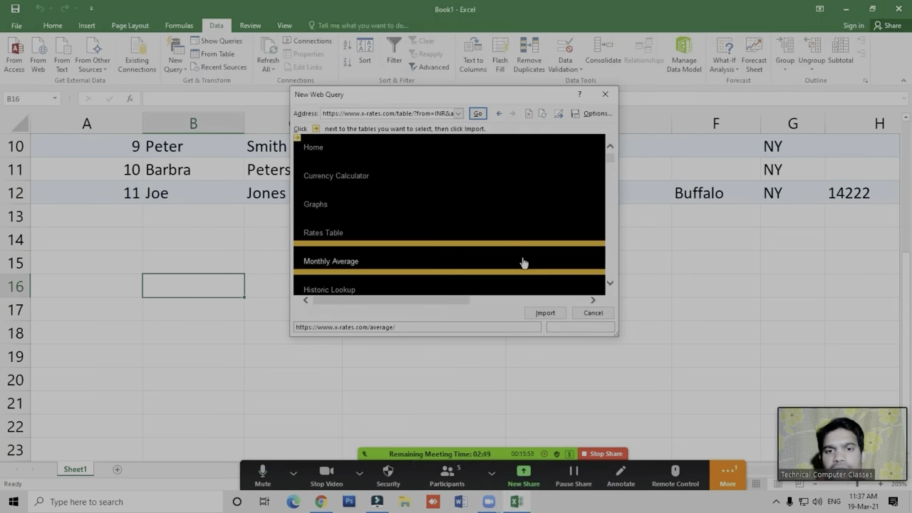
{"action": "left_click", "coordinate": [612, 285]}
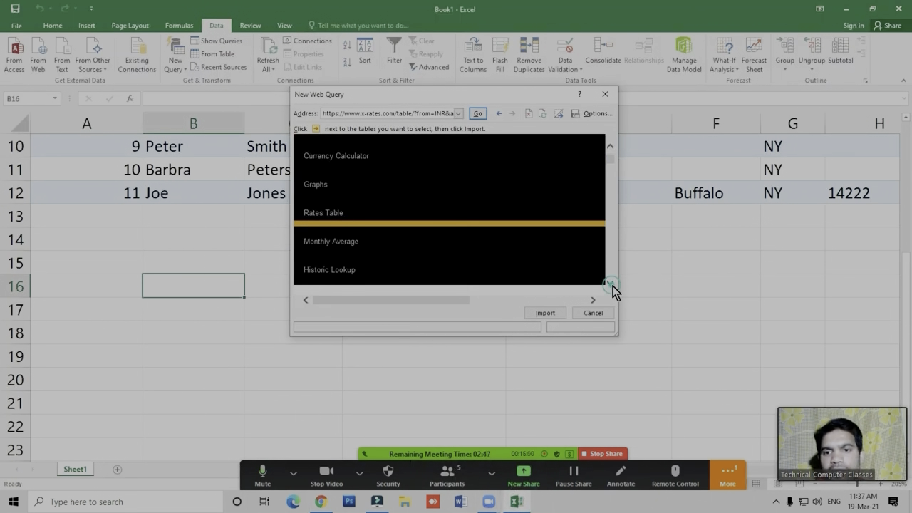
{"action": "left_click", "coordinate": [613, 286]}
{"action": "left_click", "coordinate": [612, 286]}
{"action": "left_click", "coordinate": [612, 285]}
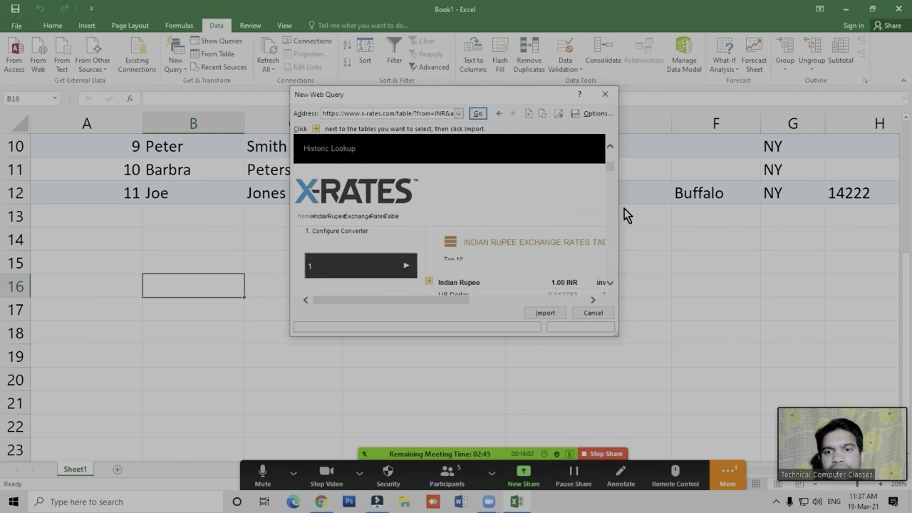
{"action": "left_click_drag", "start_coordinate": [619, 218], "coordinate": [902, 245]}
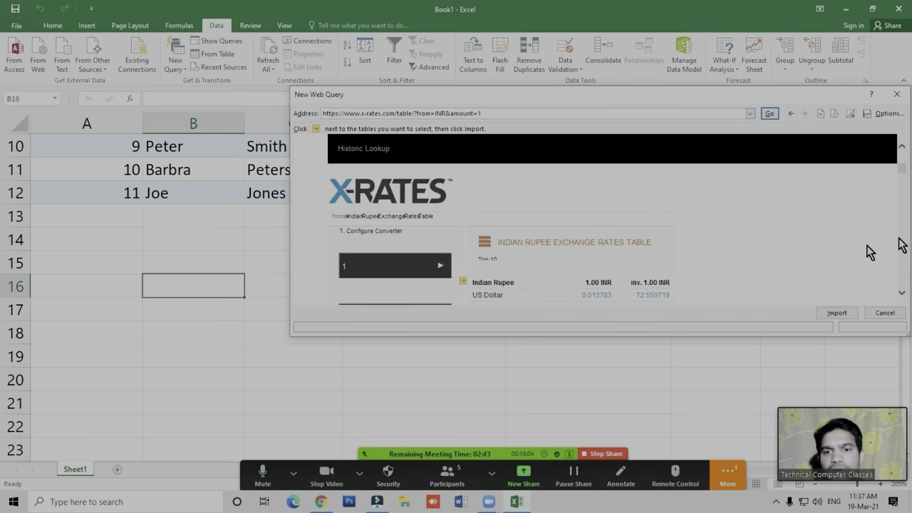
{"action": "left_click_drag", "start_coordinate": [602, 96], "coordinate": [446, 60]}
{"action": "left_click_drag", "start_coordinate": [754, 304], "coordinate": [786, 389]}
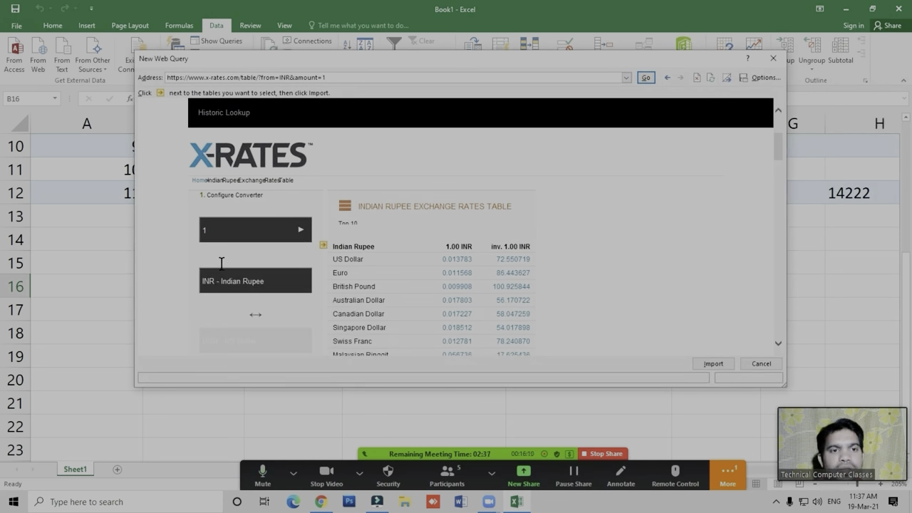
{"action": "left_click_drag", "start_coordinate": [343, 64], "coordinate": [445, 66]}
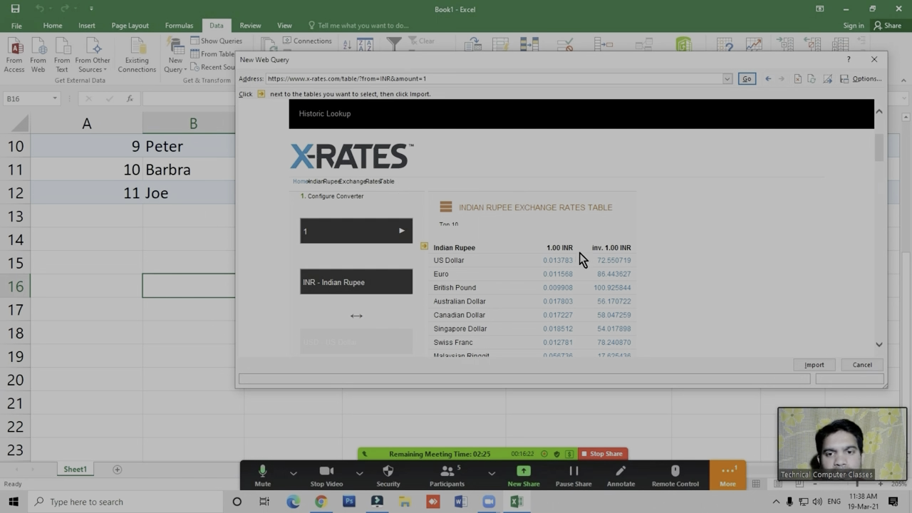
- Mark both the Top 10 and the alphabetical Indian Rupee rate tables for import in the web query
{"action": "left_click", "coordinate": [425, 248]}
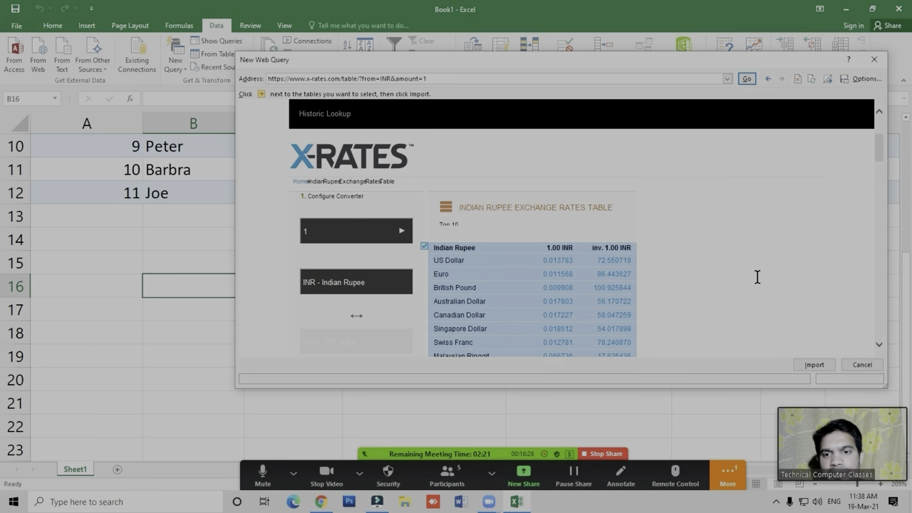
{"action": "scroll", "coordinate": [882, 162], "scroll_direction": "down", "scroll_amount": 1}
{"action": "scroll", "coordinate": [882, 162], "scroll_direction": "down", "scroll_amount": 3}
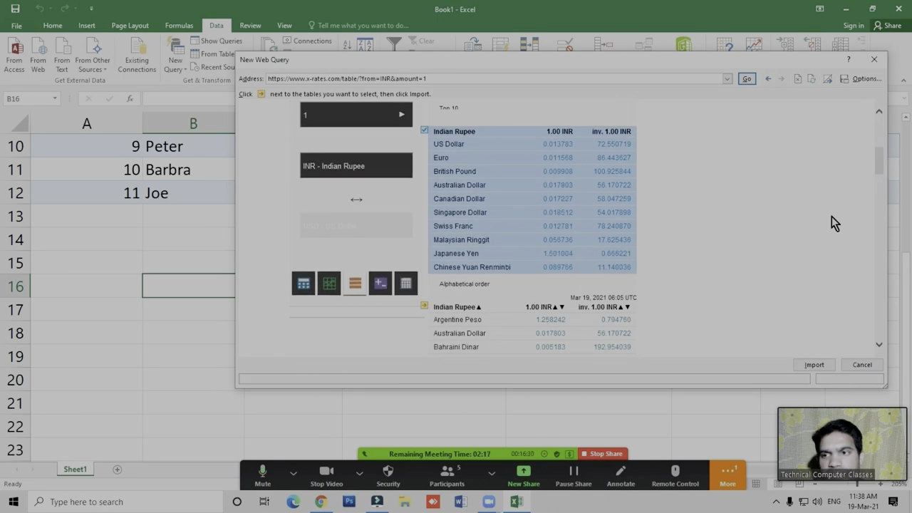
{"action": "scroll", "coordinate": [880, 163], "scroll_direction": "down", "scroll_amount": 3}
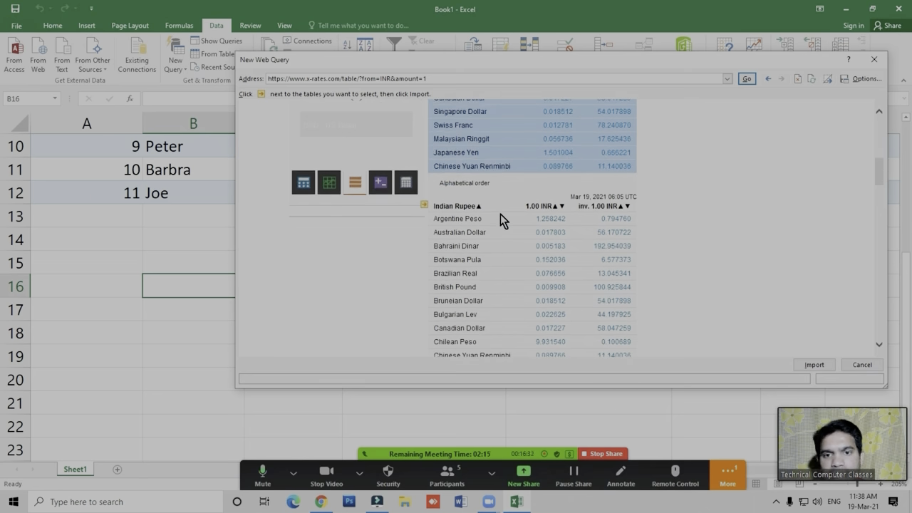
{"action": "left_click", "coordinate": [424, 205]}
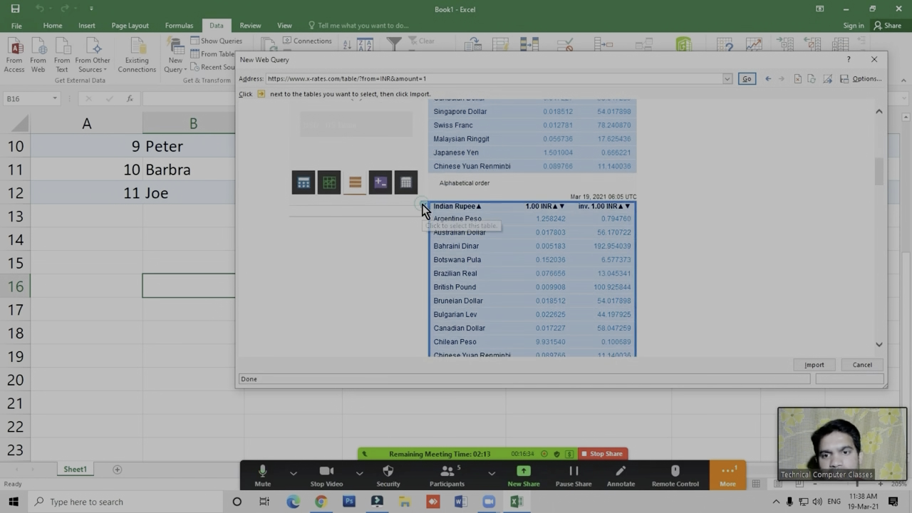
{"action": "left_click_drag", "start_coordinate": [880, 165], "coordinate": [861, 153]}
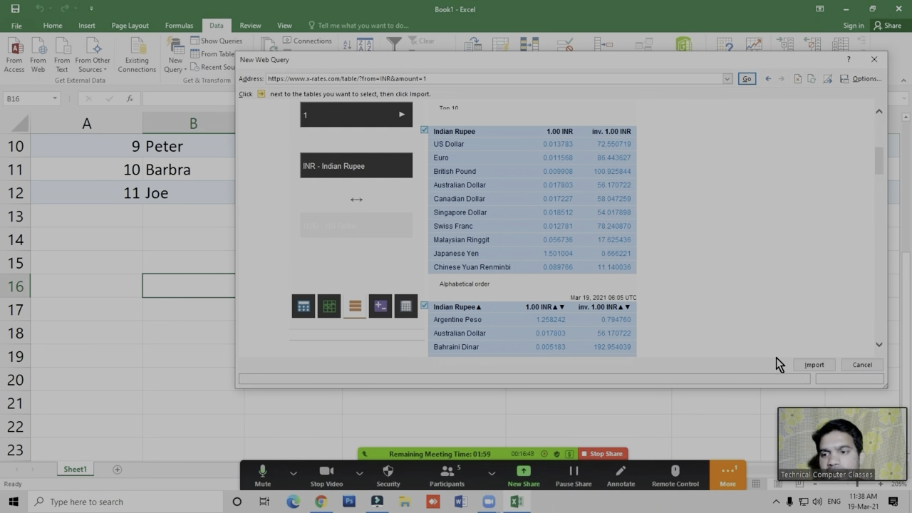
- Import the selected Indian Rupee rate tables into a new worksheet
{"action": "left_click", "coordinate": [816, 368]}
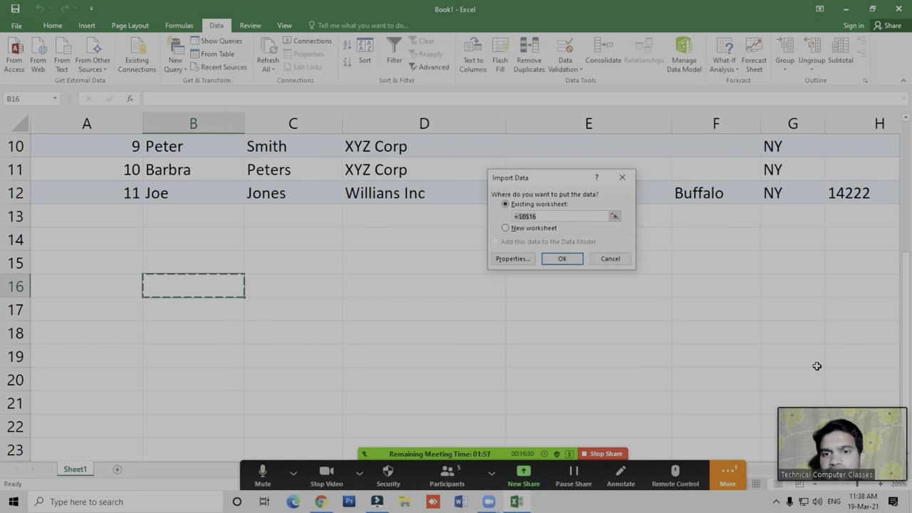
{"action": "left_click_drag", "start_coordinate": [542, 179], "coordinate": [419, 215]}
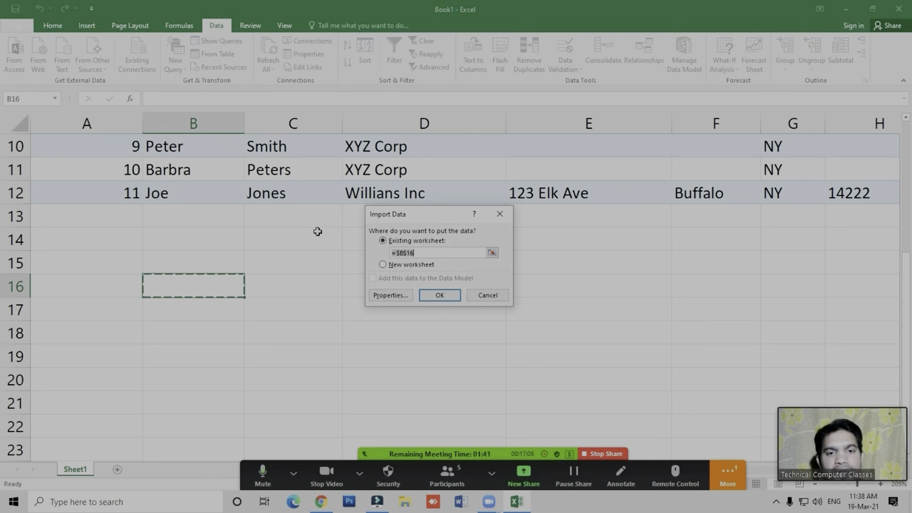
{"action": "left_click", "coordinate": [425, 266]}
{"action": "left_click", "coordinate": [442, 298]}
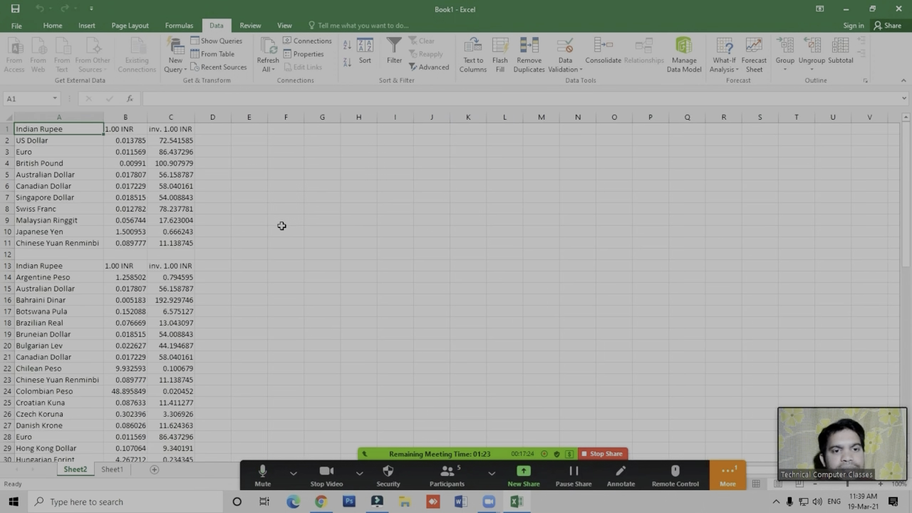
- Magnify the imported currency rates on Sheet2 and compare them with the X-Rates page in Chrome, returning to Excel
{"action": "left_click", "coordinate": [240, 298]}
{"action": "scroll", "coordinate": [240, 298], "scroll_direction": "up", "scroll_amount": 5, "text": "ctrl"}
{"action": "scroll", "coordinate": [235, 294], "scroll_direction": "up", "scroll_amount": 1, "text": "ctrl"}
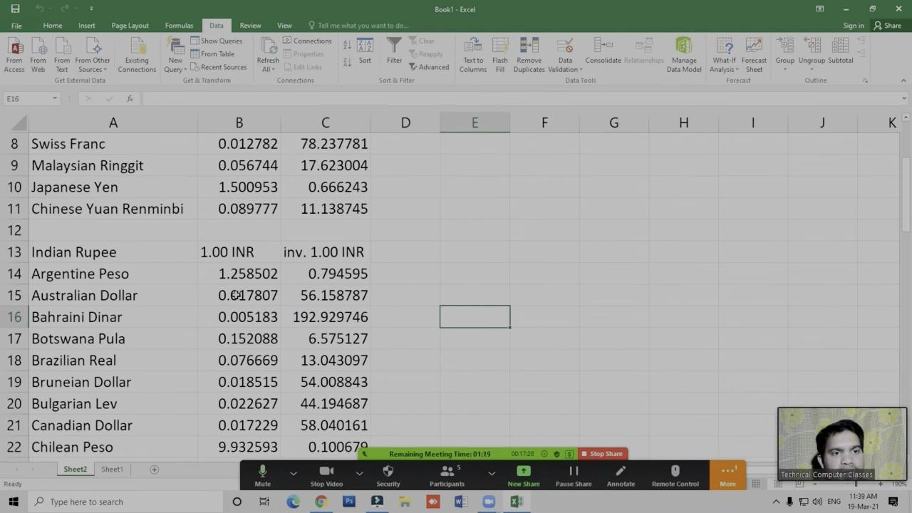
{"action": "scroll", "coordinate": [232, 292], "scroll_direction": "up", "scroll_amount": 3}
{"action": "left_click", "coordinate": [243, 269]}
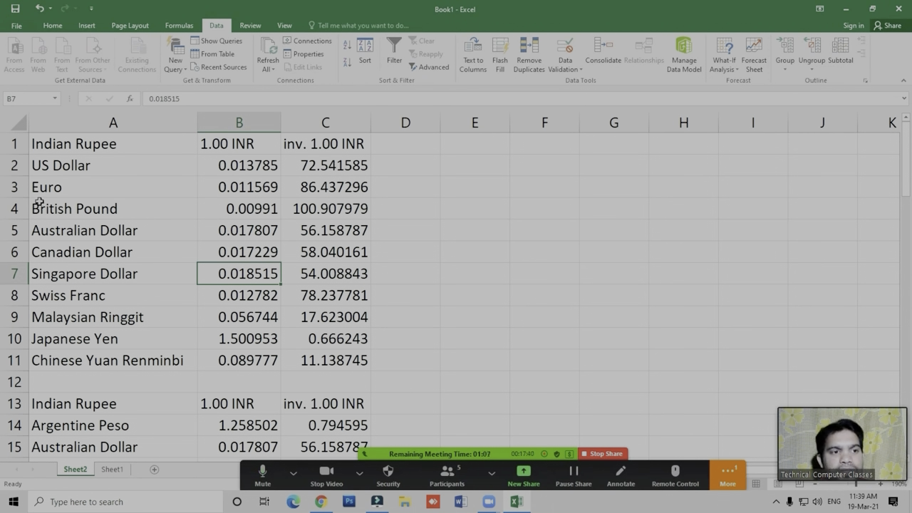
{"action": "left_click", "coordinate": [329, 228]}
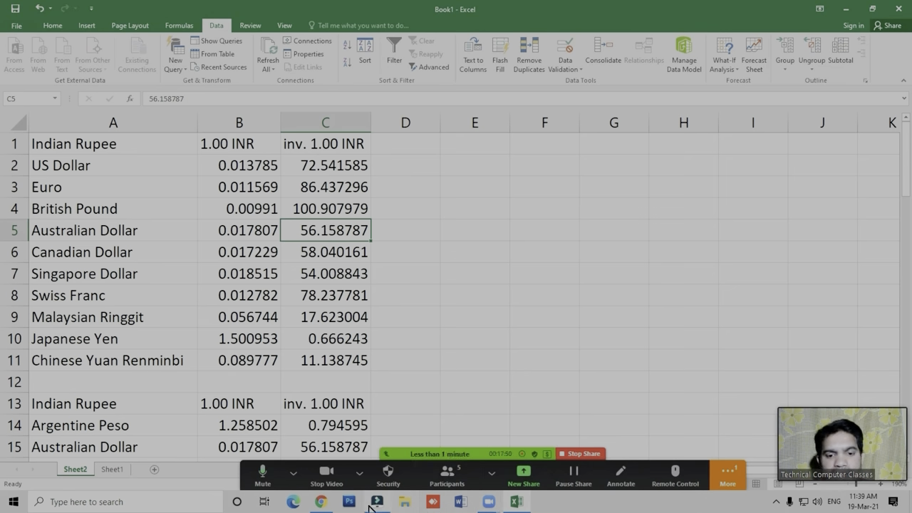
{"action": "left_click", "coordinate": [320, 501]}
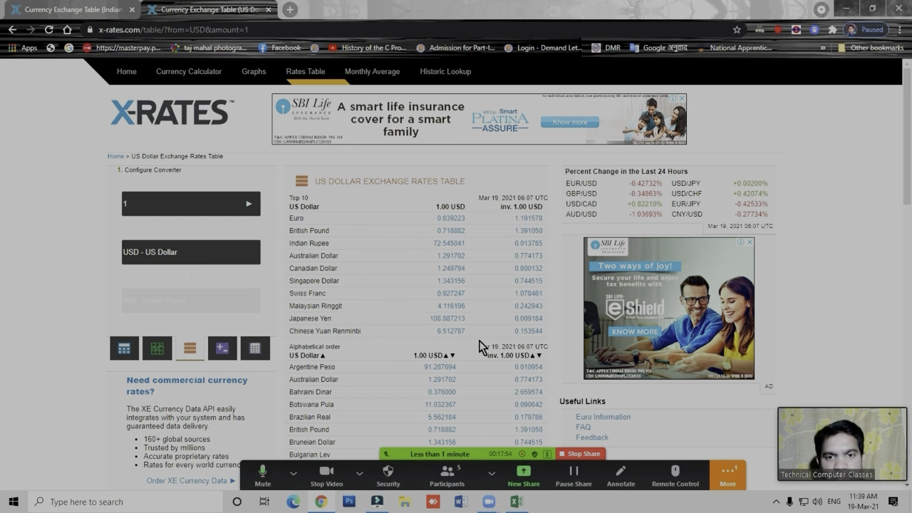
{"action": "left_click", "coordinate": [518, 502]}
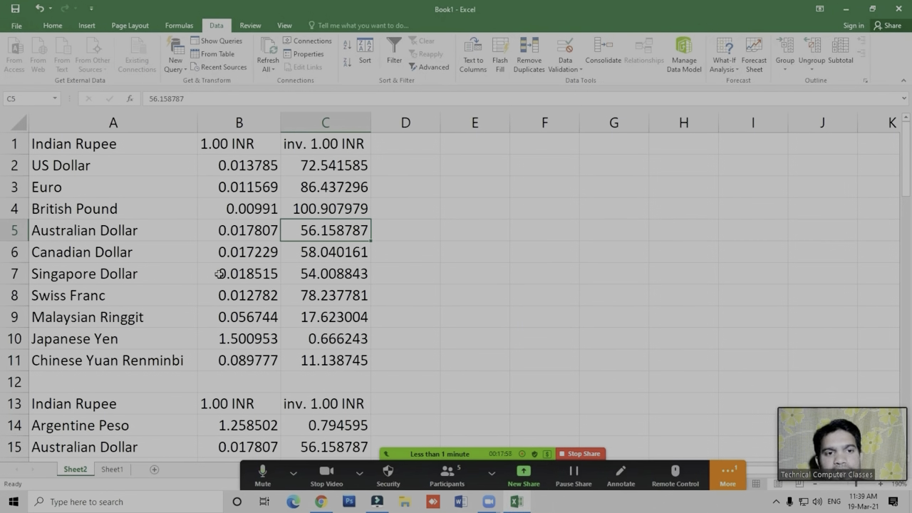
- Check whether the data range properties are available for cells inside and outside the imported rates table
{"action": "left_click", "coordinate": [451, 288]}
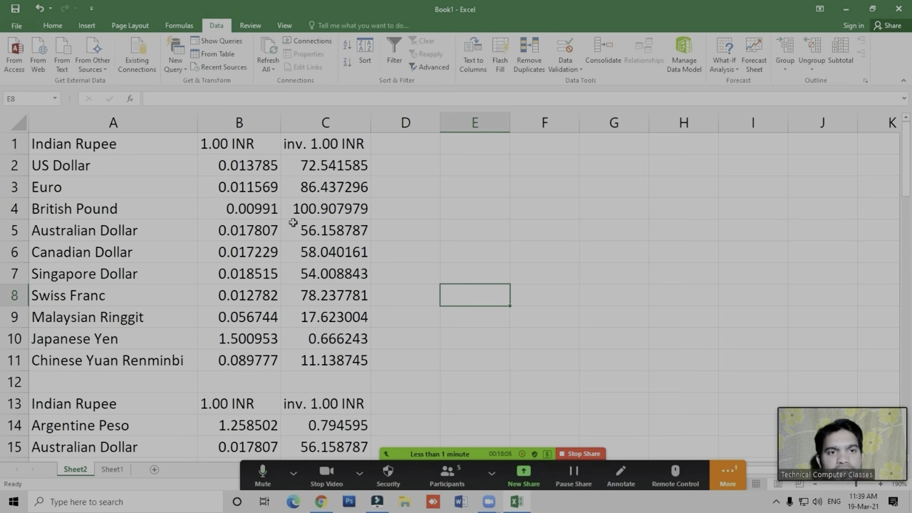
{"action": "left_click", "coordinate": [423, 214]}
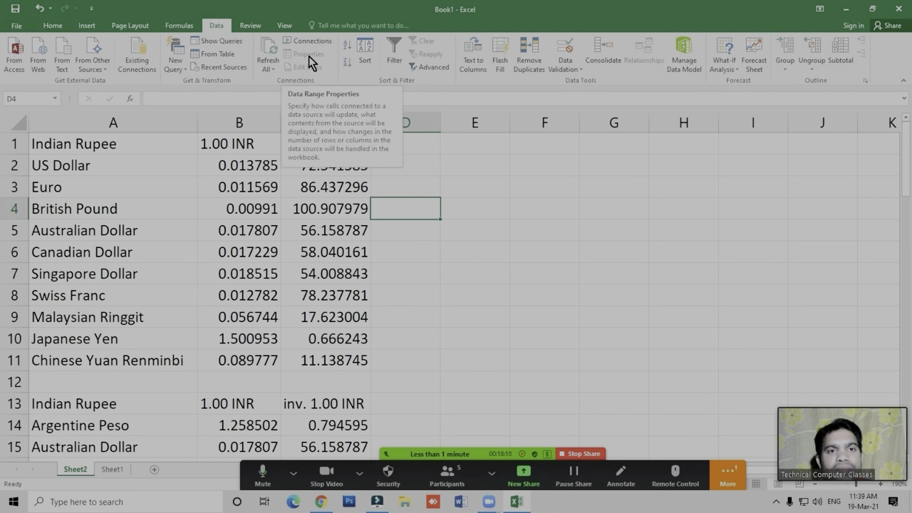
{"action": "left_click", "coordinate": [256, 233]}
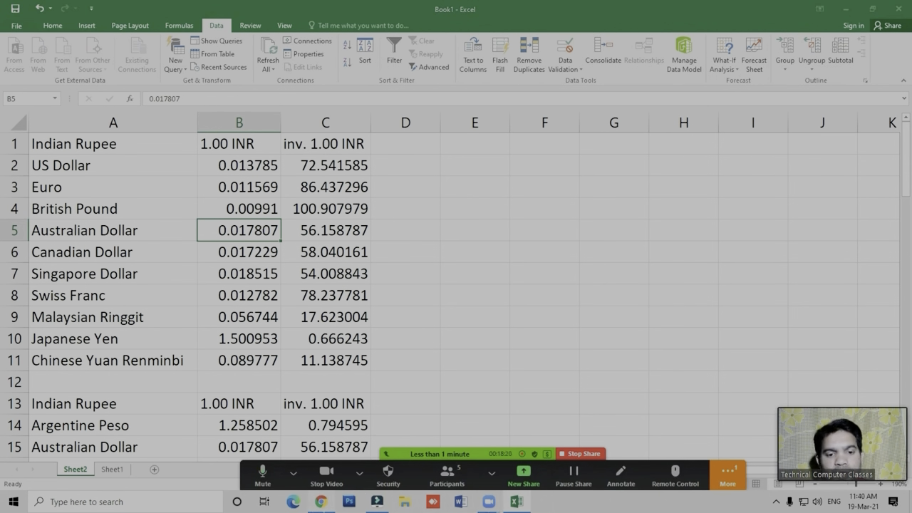
{"action": "left_click", "coordinate": [321, 502]}
{"action": "left_click", "coordinate": [517, 501]}
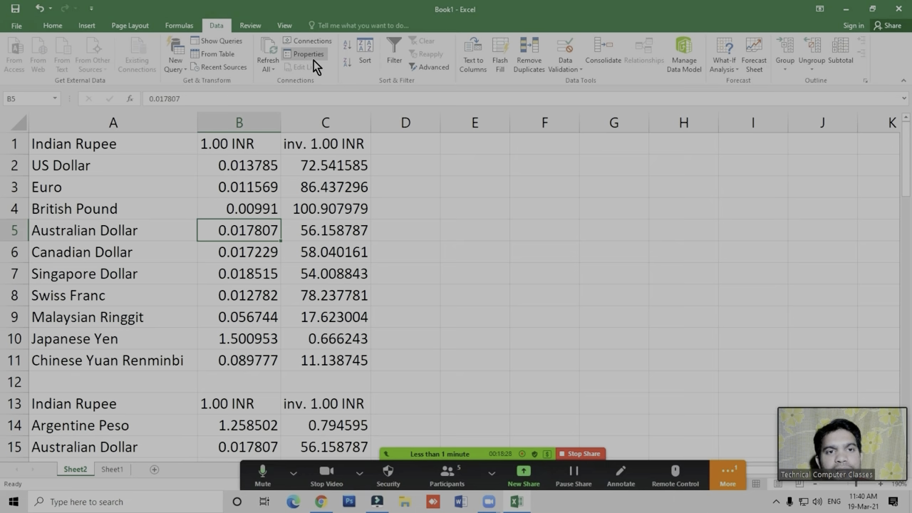
{"action": "left_click", "coordinate": [547, 252]}
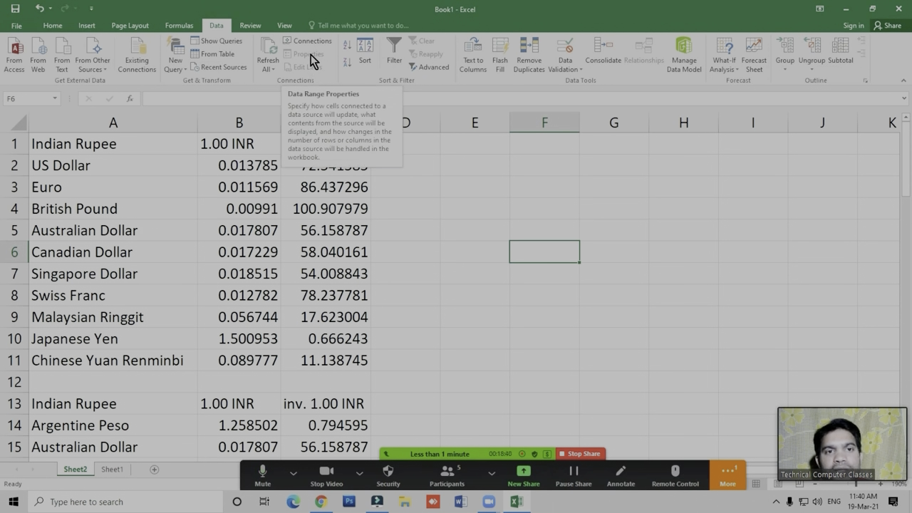
- Set the imported rates table's external data range to refresh every 1 minute
{"action": "left_click", "coordinate": [256, 231]}
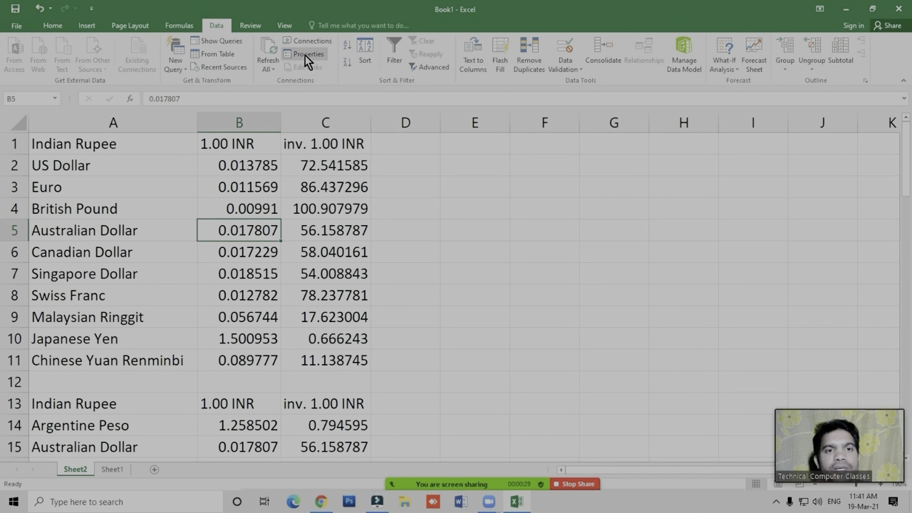
{"action": "left_click", "coordinate": [305, 55]}
{"action": "left_click_drag", "start_coordinate": [443, 133], "coordinate": [477, 104]}
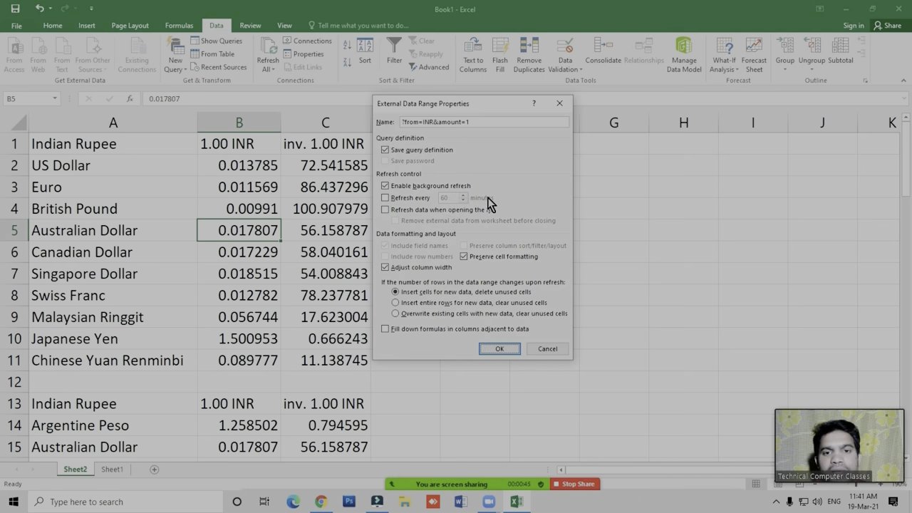
{"action": "left_click", "coordinate": [320, 501]}
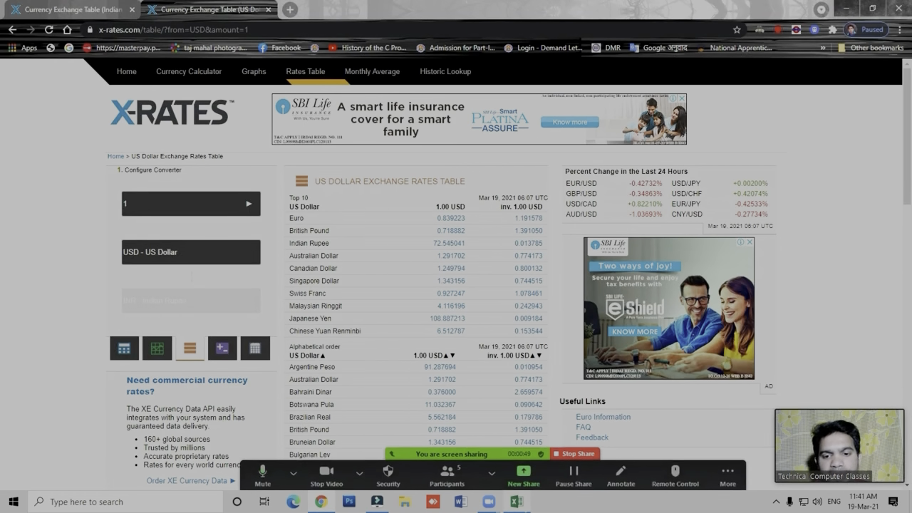
{"action": "left_click", "coordinate": [516, 503]}
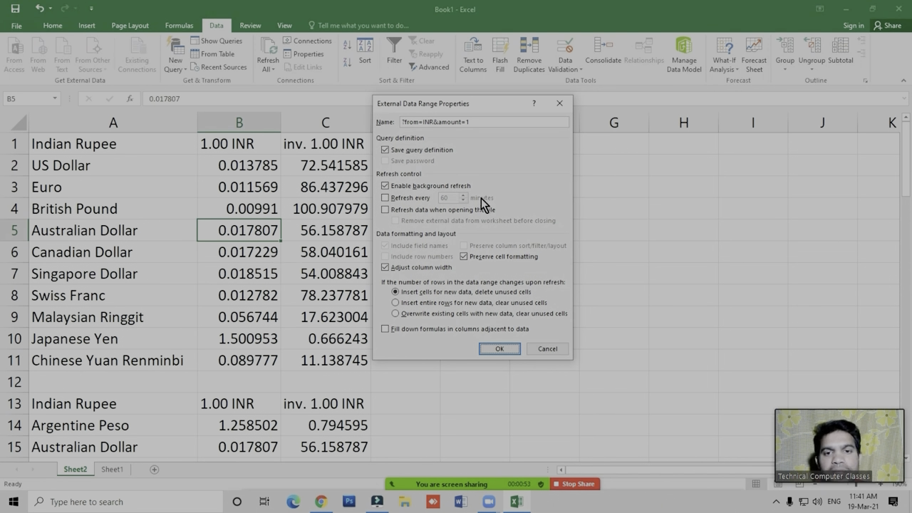
{"action": "left_click", "coordinate": [403, 202]}
{"action": "left_click", "coordinate": [448, 197]}
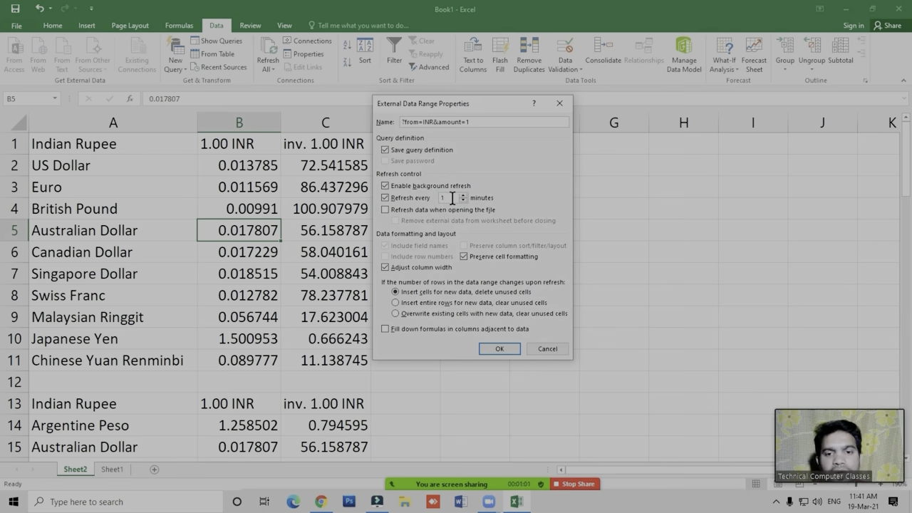
{"action": "left_click", "coordinate": [498, 349]}
- View the X-Rates page in Chrome, then return to Excel and look over the imported rates
{"action": "left_click", "coordinate": [320, 502]}
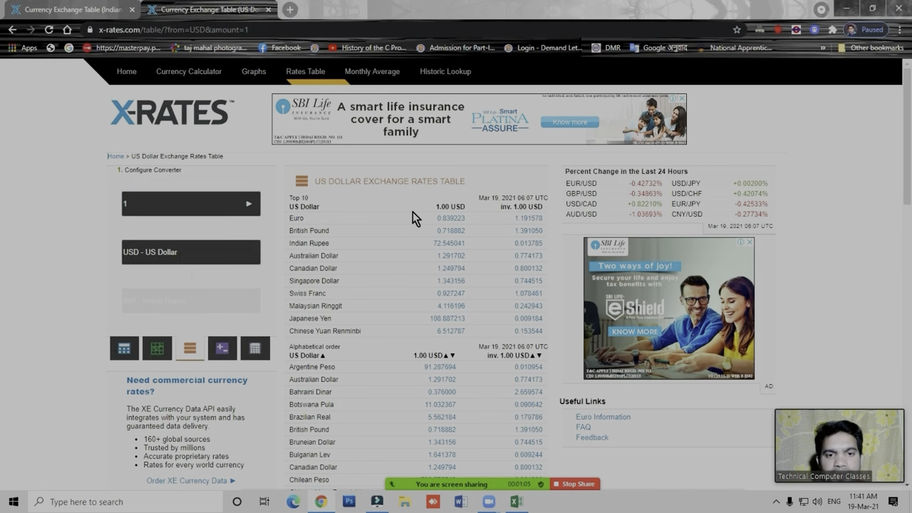
{"action": "left_click", "coordinate": [517, 503]}
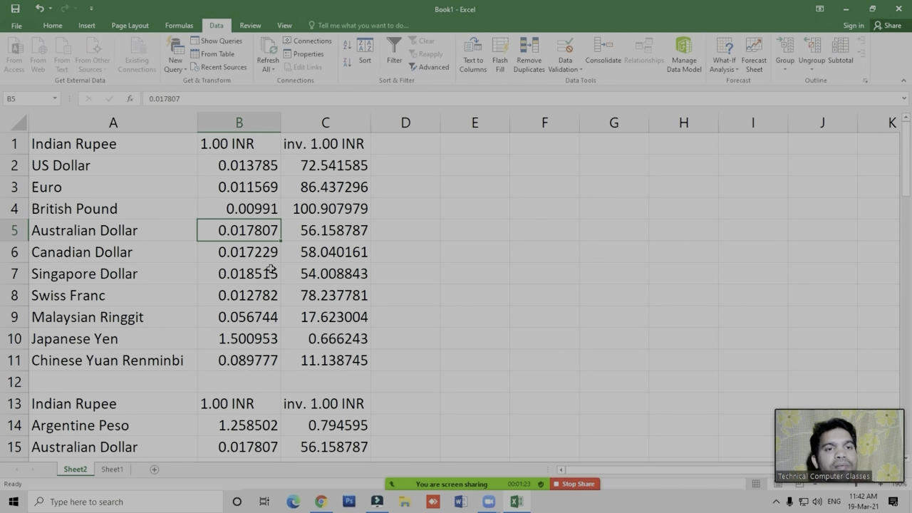
{"action": "left_click", "coordinate": [335, 207]}
{"action": "left_click", "coordinate": [326, 255]}
{"action": "left_click", "coordinate": [512, 208]}
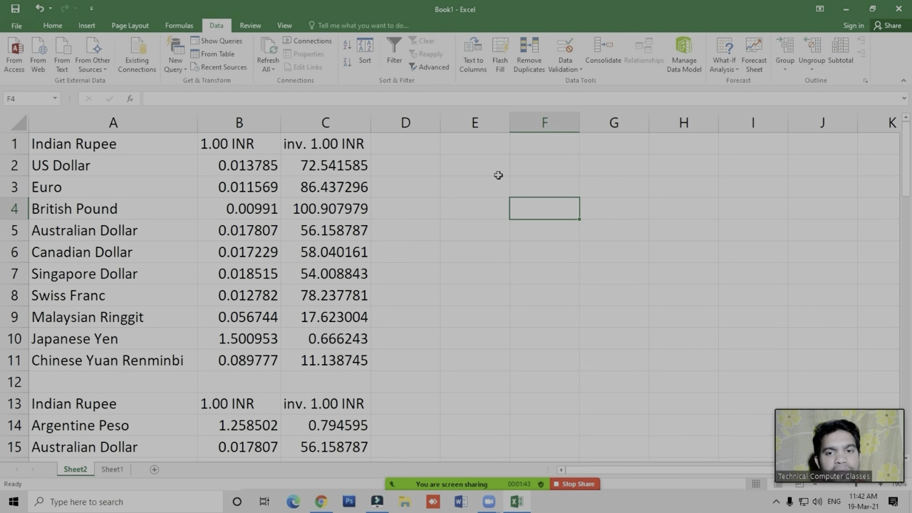
{"action": "left_click", "coordinate": [414, 278]}
- Open the Zoom meeting's participants list, look through it and close it
{"action": "left_click", "coordinate": [446, 473]}
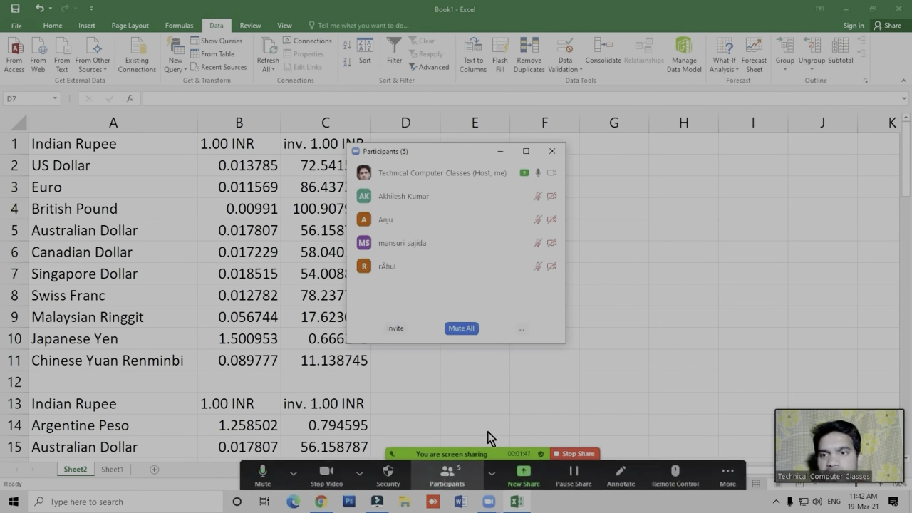
{"action": "mouse_move", "coordinate": [506, 269]}
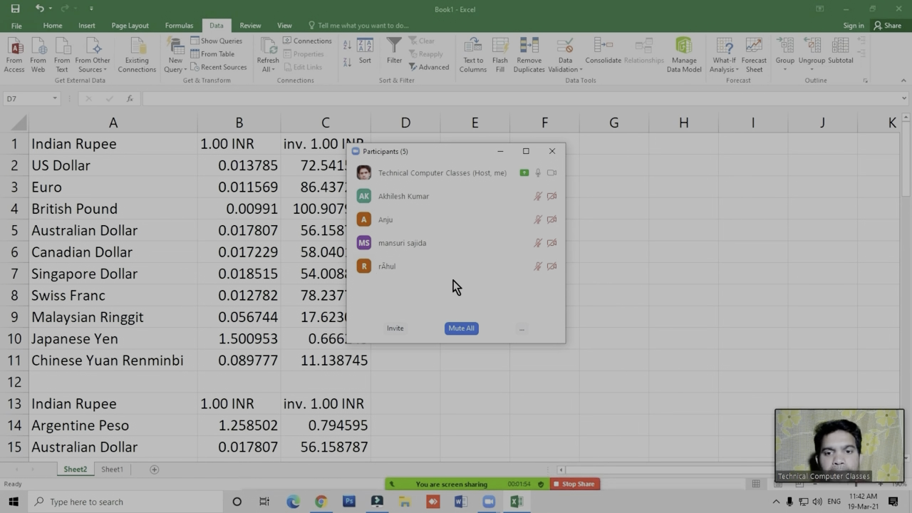
{"action": "left_click", "coordinate": [553, 153]}
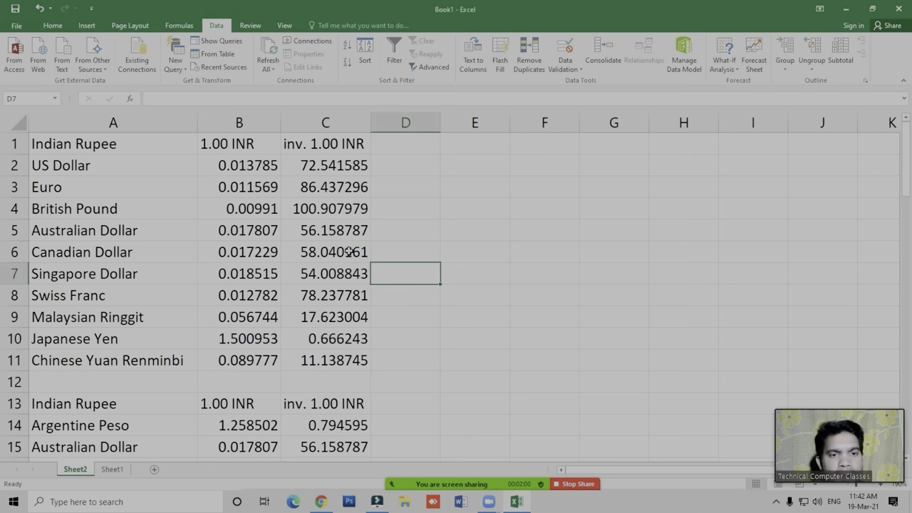
- Examine the imported exchange rates across the major currencies to see how the automatic refresh changes them
{"action": "left_click", "coordinate": [397, 252]}
{"action": "left_click", "coordinate": [345, 252]}
{"action": "left_click", "coordinate": [344, 229]}
{"action": "left_click", "coordinate": [345, 206]}
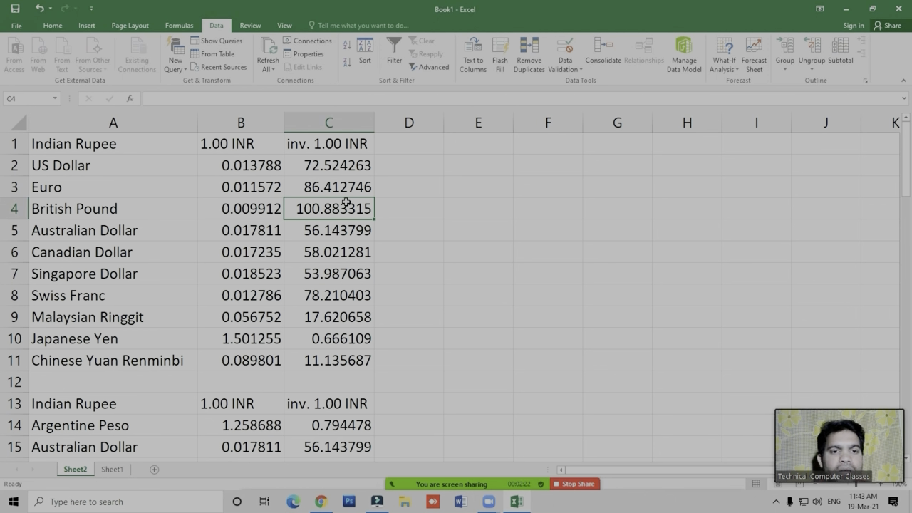
{"action": "left_click", "coordinate": [339, 204]}
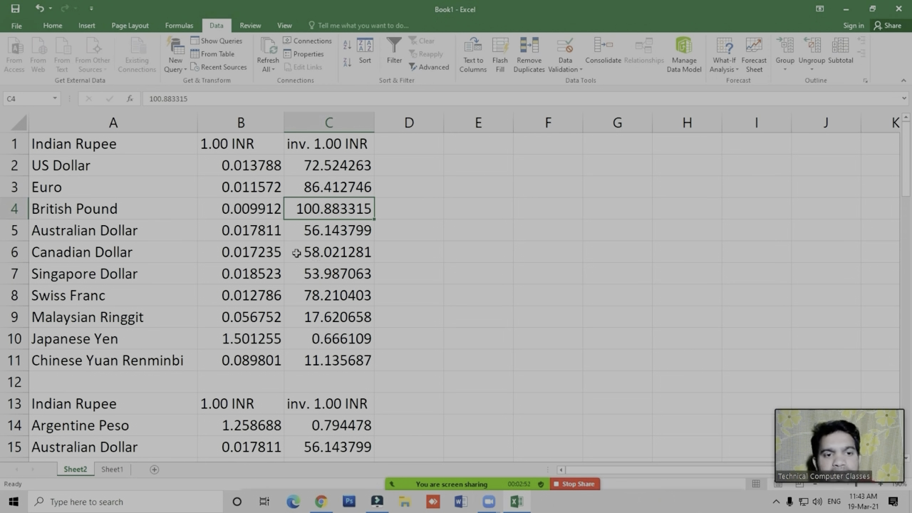
{"action": "left_click", "coordinate": [255, 275]}
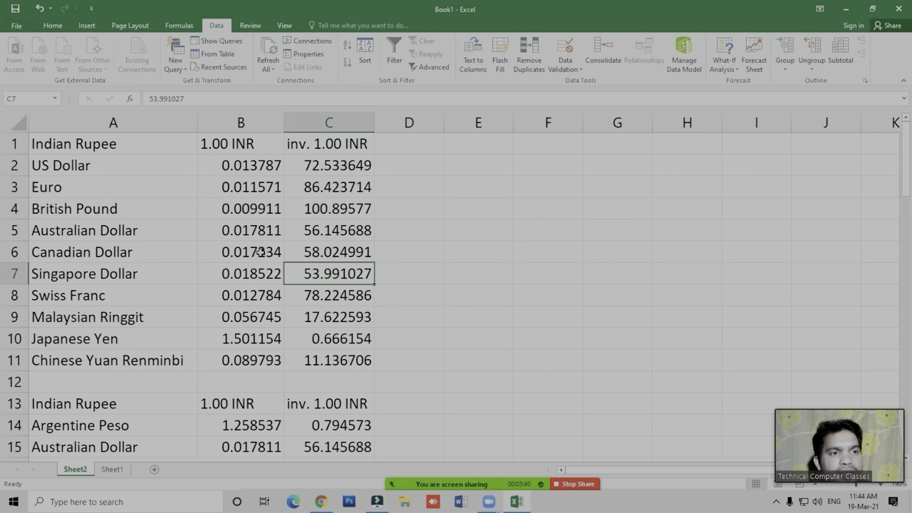
{"action": "left_click", "coordinate": [352, 228]}
{"action": "left_click", "coordinate": [447, 239]}
{"action": "left_click", "coordinate": [334, 267]}
{"action": "left_click", "coordinate": [335, 228]}
{"action": "left_click", "coordinate": [335, 206]}
{"action": "left_click", "coordinate": [327, 187]}
{"action": "left_click", "coordinate": [338, 166]}
{"action": "left_click_drag", "start_coordinate": [216, 208], "coordinate": [303, 235]}
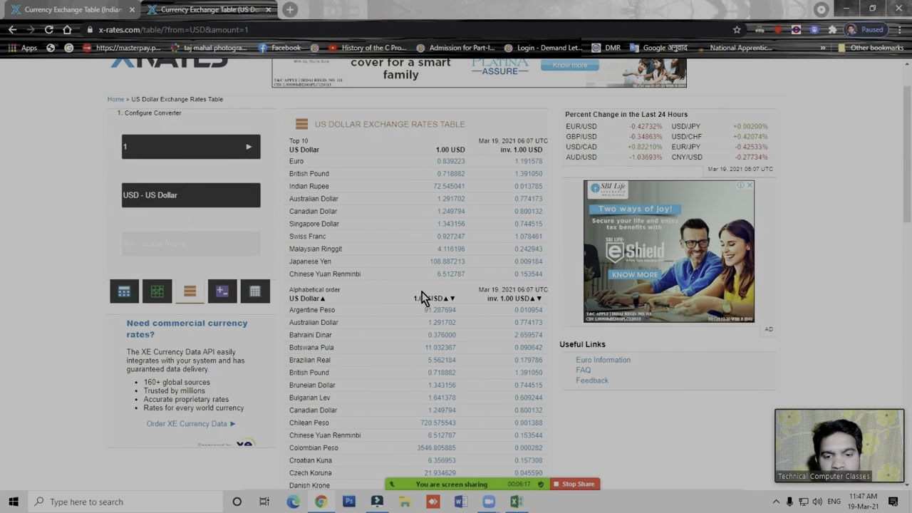
- Switch back to Excel and set the imported rates table's external data range to refresh every 60 minutes
{"action": "left_click", "coordinate": [524, 503]}
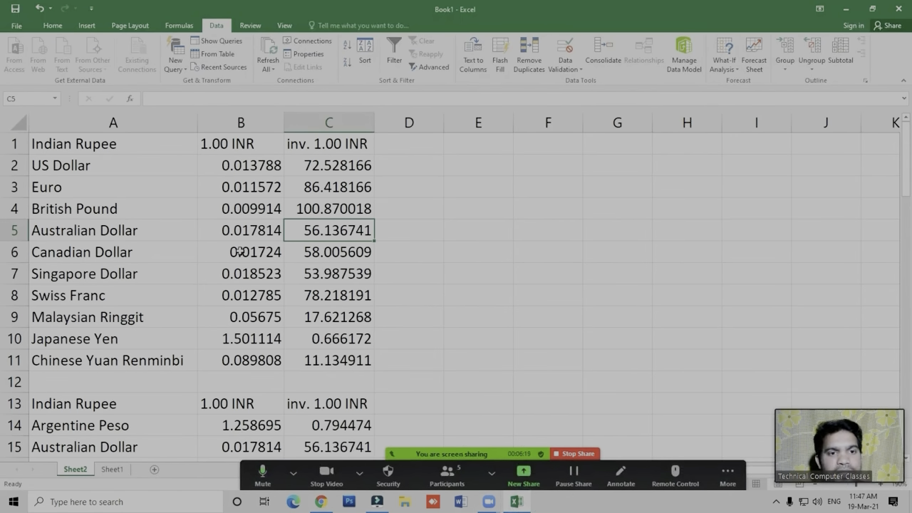
{"action": "left_click", "coordinate": [257, 211]}
{"action": "left_click", "coordinate": [319, 212]}
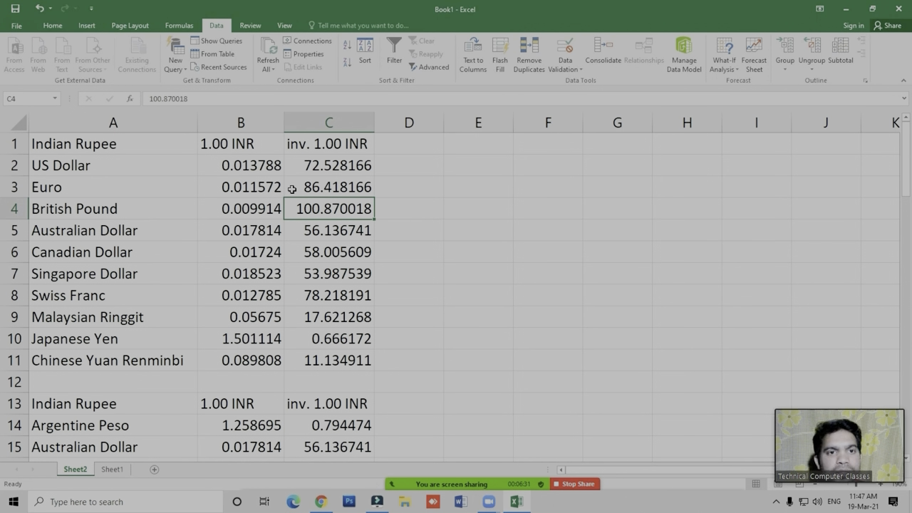
{"action": "left_click", "coordinate": [307, 54]}
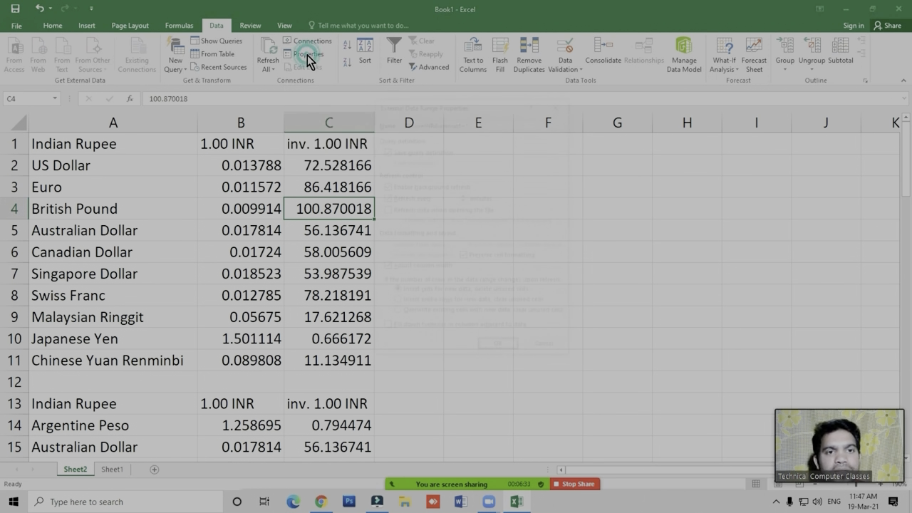
{"action": "double_click", "coordinate": [444, 197]}
{"action": "type", "text": "60"}
{"action": "left_click", "coordinate": [499, 349]}
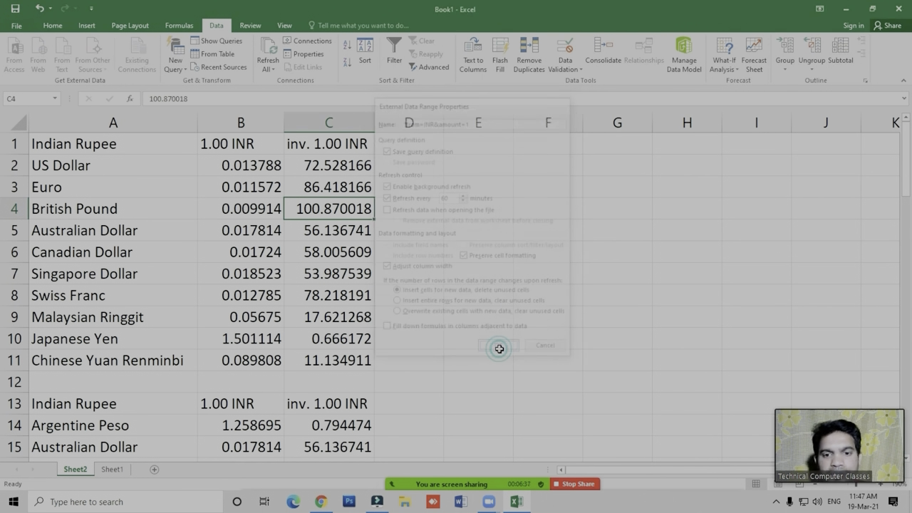
{"action": "left_click", "coordinate": [428, 199]}
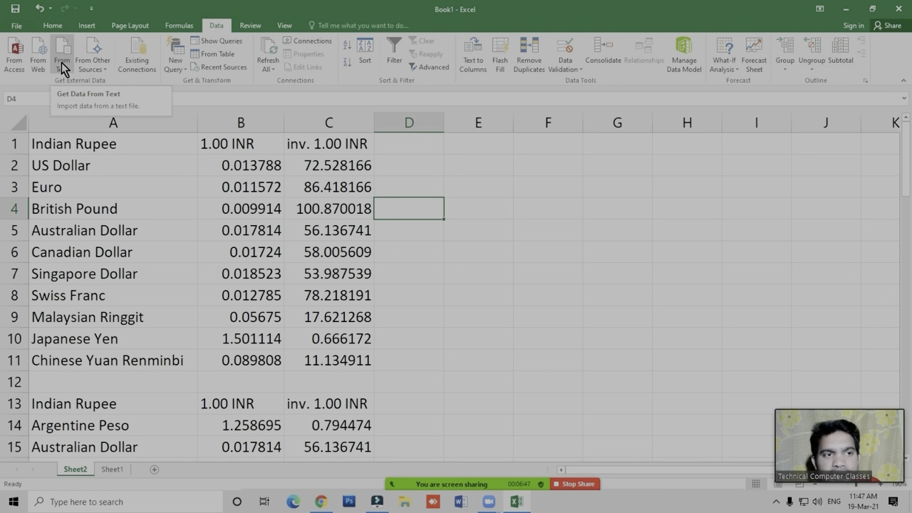
- Start a text import at cell E4 from Student Details in the Desktop's Data Tab Example Files folder, treating it as delimited data
{"action": "left_click", "coordinate": [462, 248]}
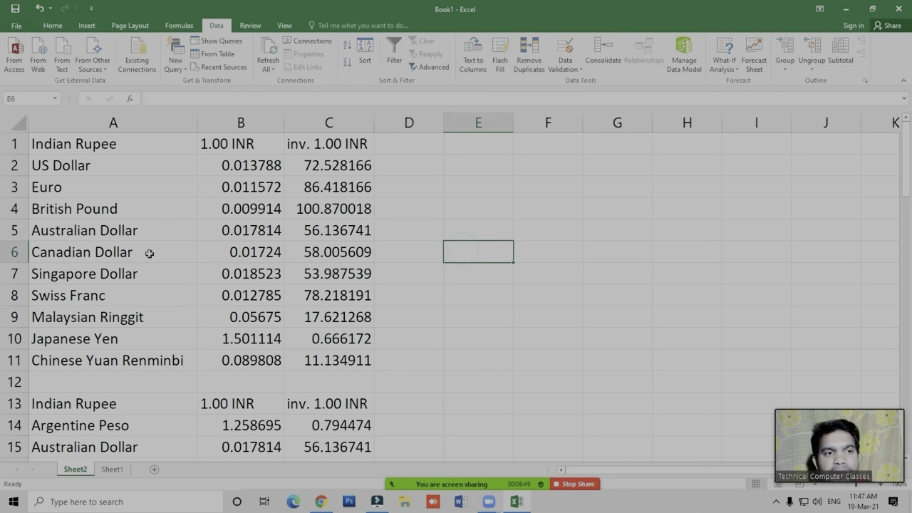
{"action": "left_click", "coordinate": [492, 206]}
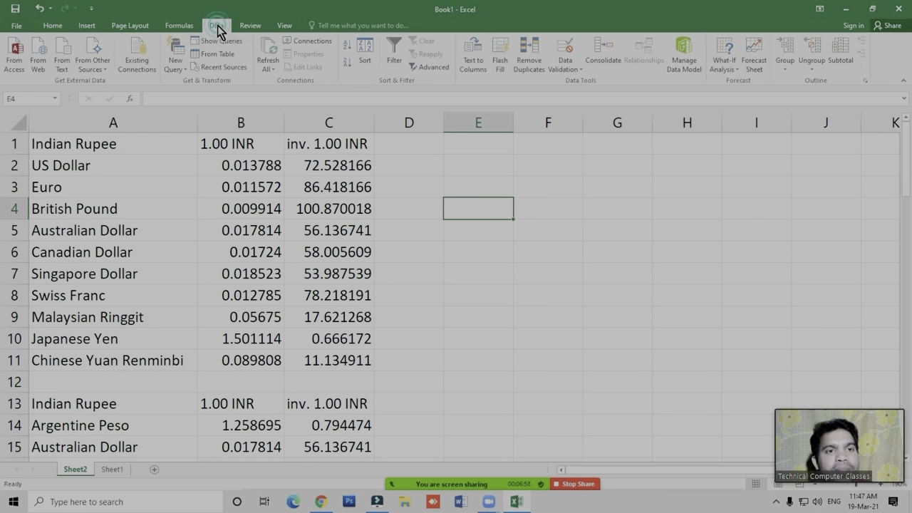
{"action": "left_click", "coordinate": [62, 62]}
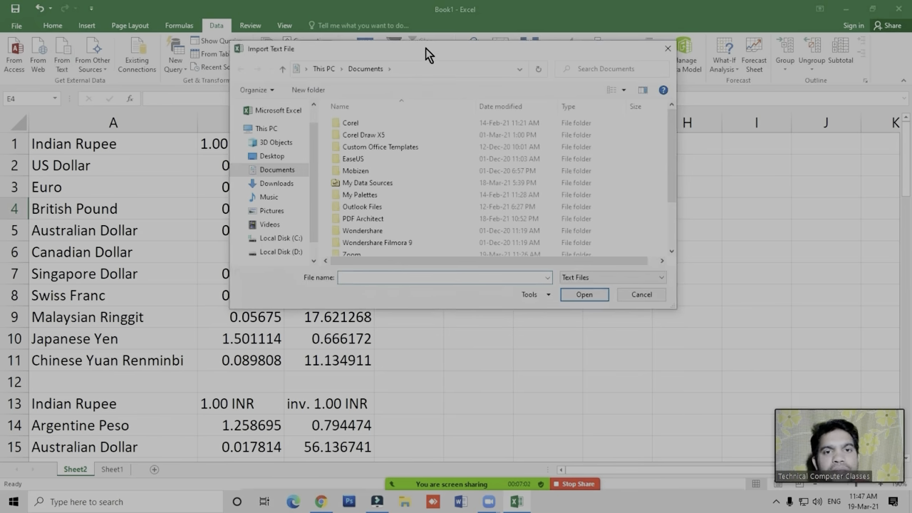
{"action": "left_click_drag", "start_coordinate": [425, 48], "coordinate": [377, 67]}
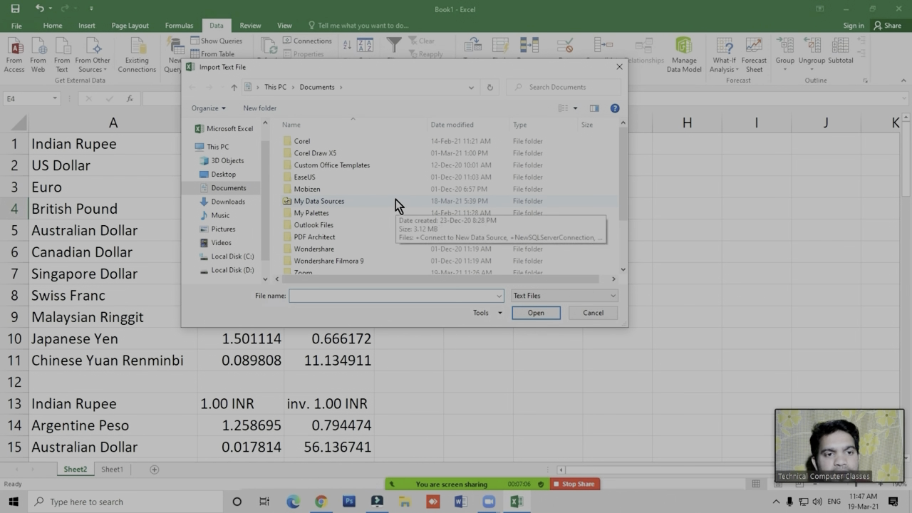
{"action": "left_click", "coordinate": [226, 177]}
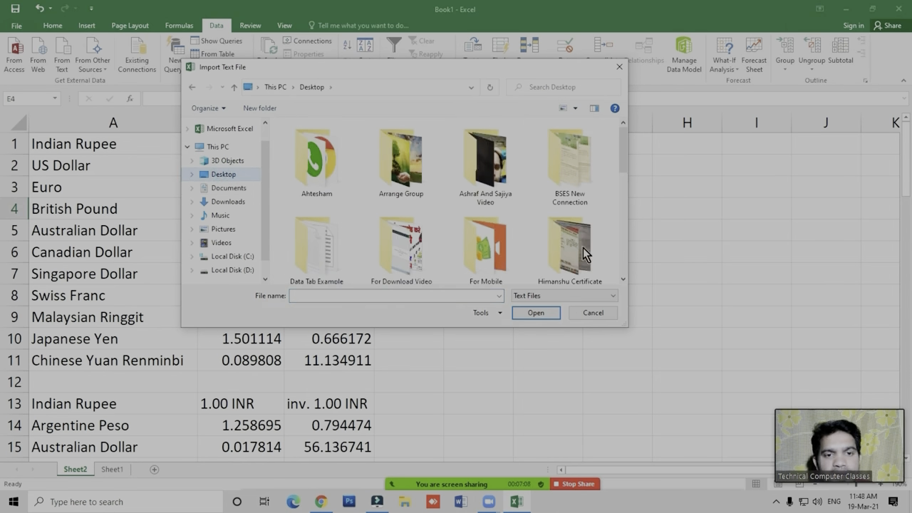
{"action": "left_click_drag", "start_coordinate": [619, 160], "coordinate": [624, 169]}
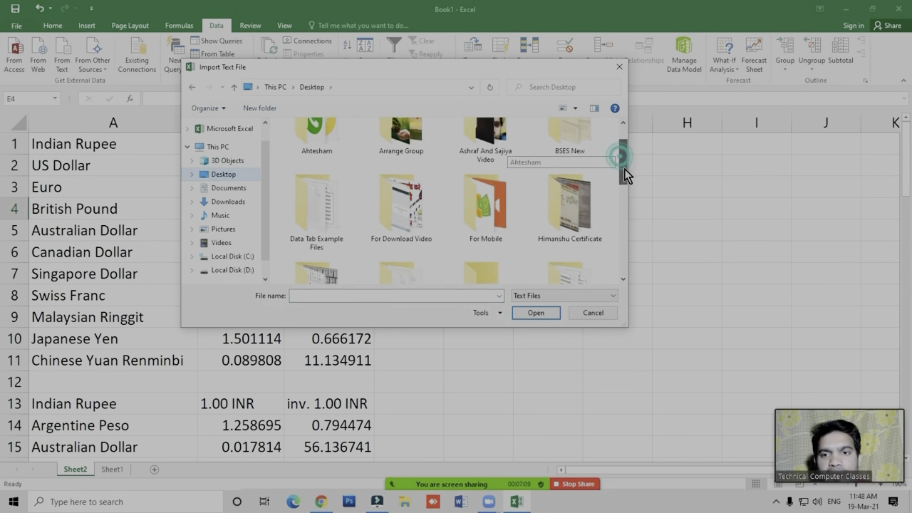
{"action": "double_click", "coordinate": [322, 209]}
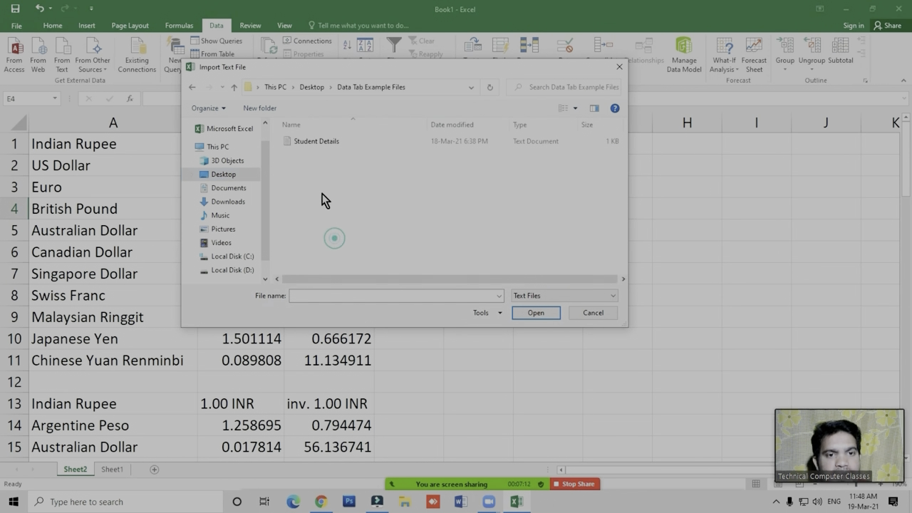
{"action": "left_click", "coordinate": [319, 142]}
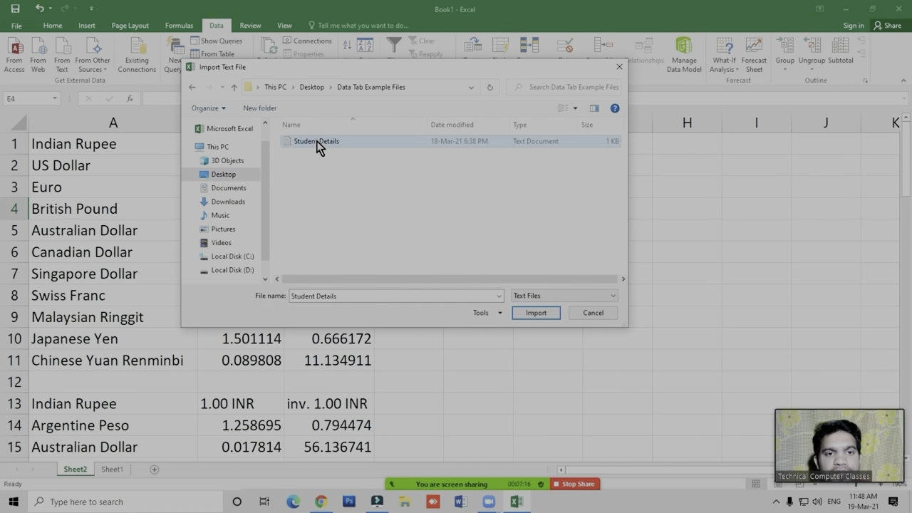
{"action": "left_click", "coordinate": [536, 314]}
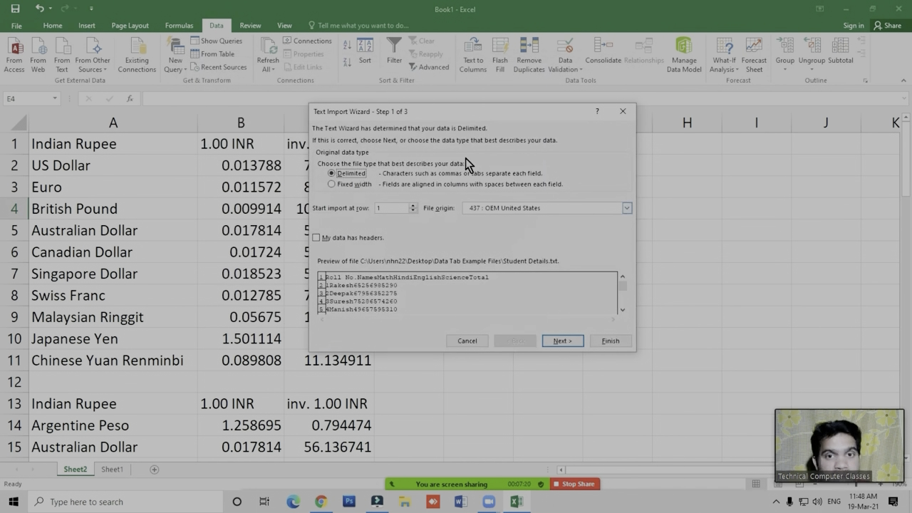
{"action": "left_click_drag", "start_coordinate": [472, 121], "coordinate": [429, 129]}
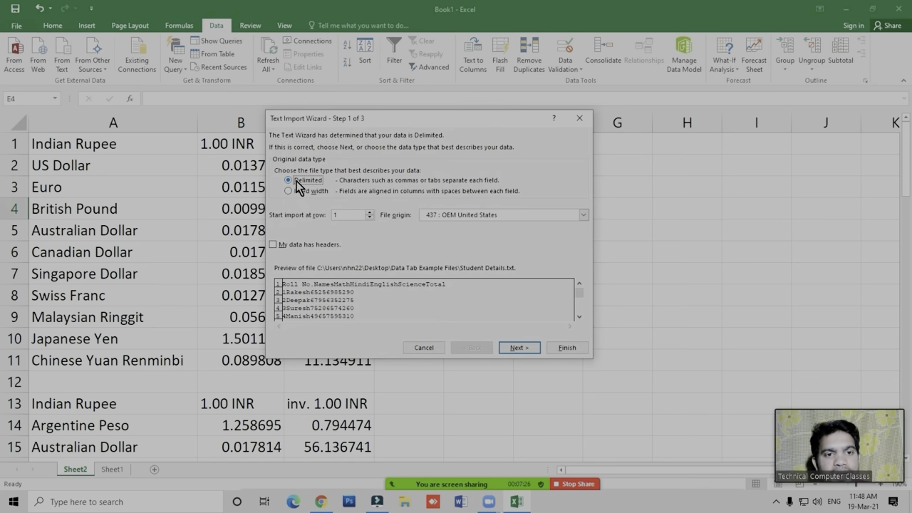
{"action": "left_click", "coordinate": [519, 349]}
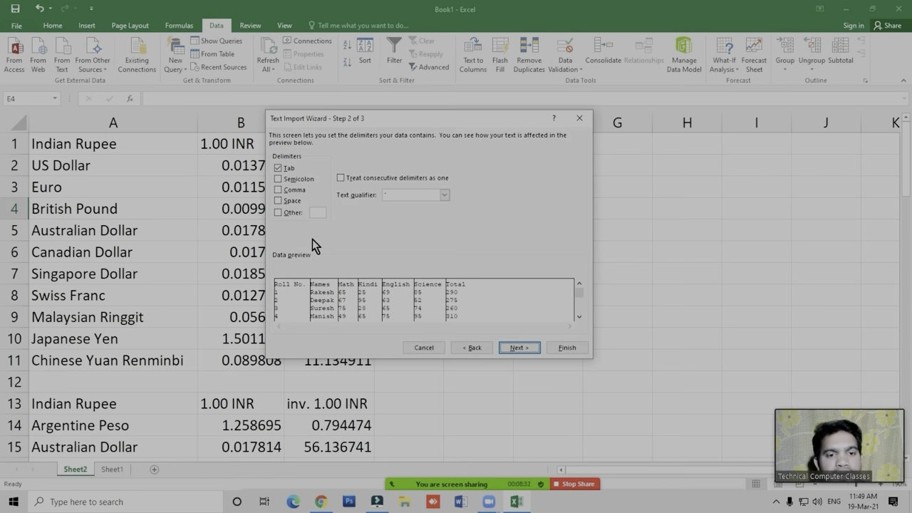
- Mute the unmuted attendee in the Zoom meeting's participants list and close the list
{"action": "left_click", "coordinate": [447, 475]}
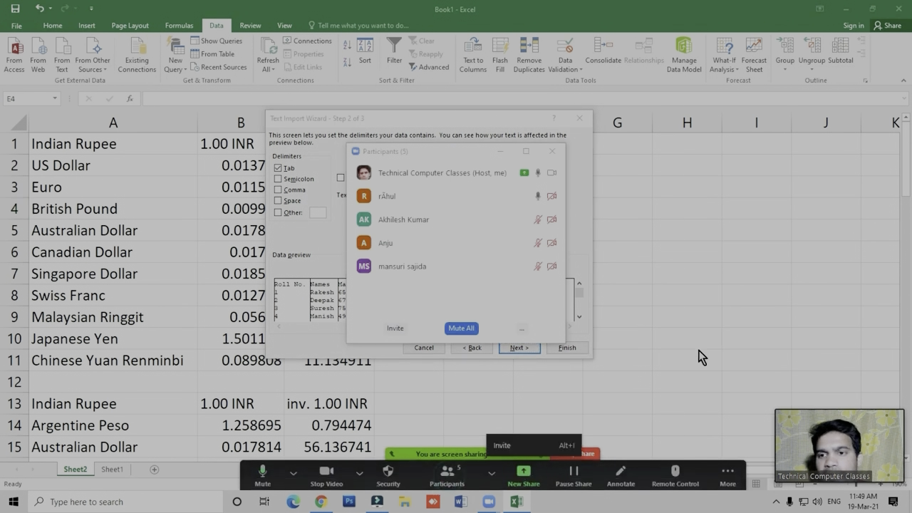
{"action": "mouse_move", "coordinate": [539, 204]}
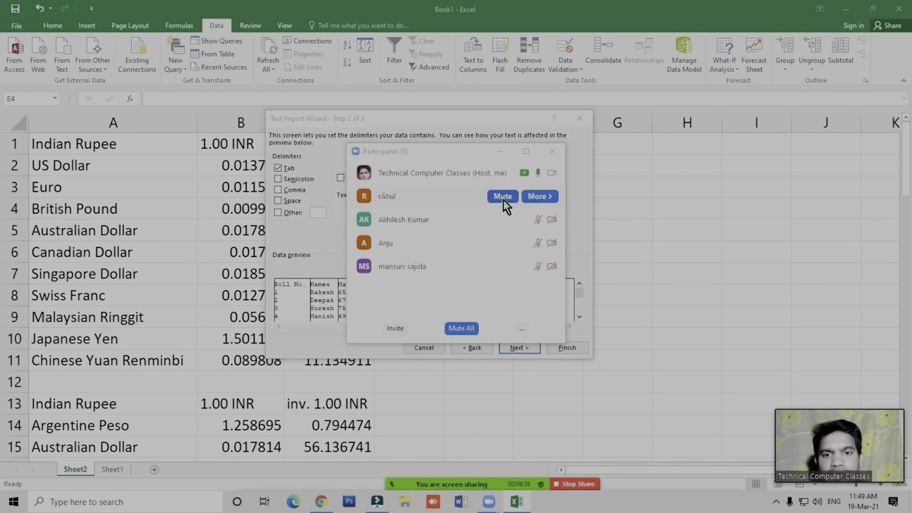
{"action": "left_click", "coordinate": [503, 199]}
{"action": "left_click", "coordinate": [553, 151]}
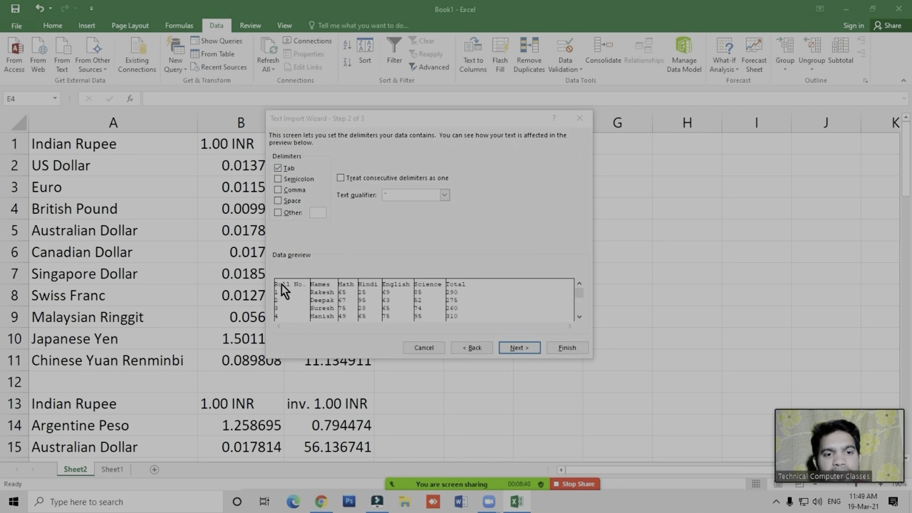
- Toggle the Tab delimiter off and back on, then finish the text import wizard with General column format
{"action": "left_click", "coordinate": [285, 168]}
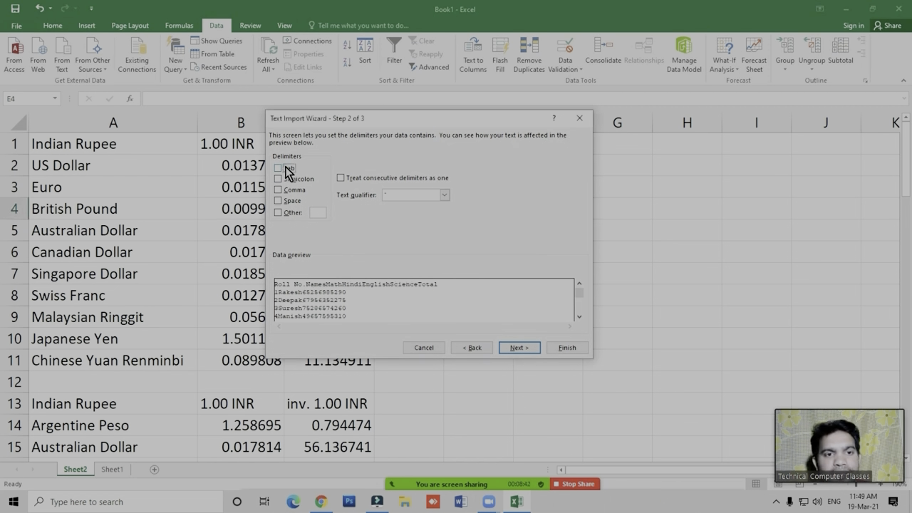
{"action": "left_click", "coordinate": [286, 168]}
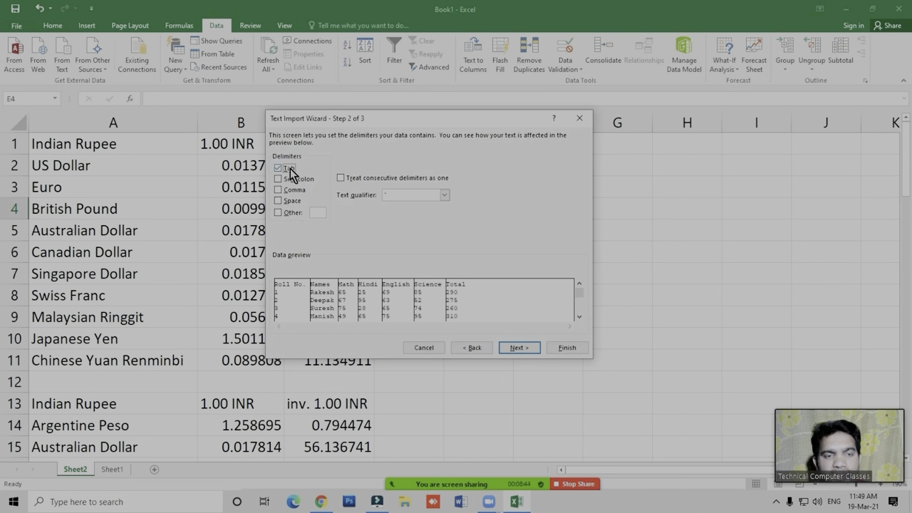
{"action": "left_click", "coordinate": [517, 352]}
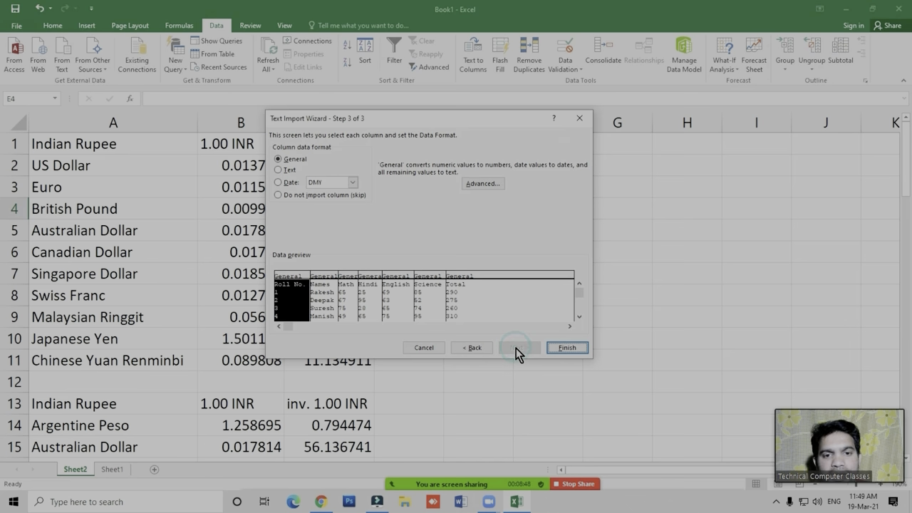
{"action": "left_click", "coordinate": [573, 349]}
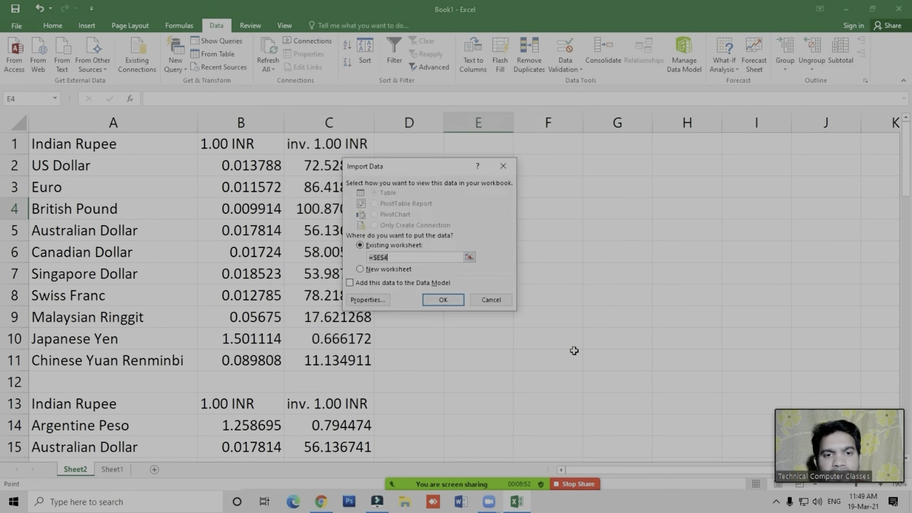
- Place the imported student data in a new worksheet
{"action": "left_click_drag", "start_coordinate": [493, 177], "coordinate": [543, 151]}
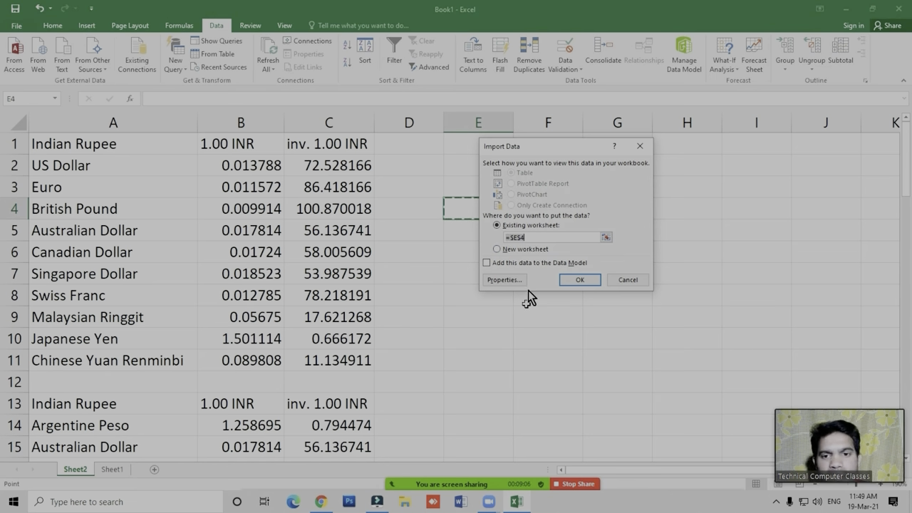
{"action": "left_click", "coordinate": [524, 250]}
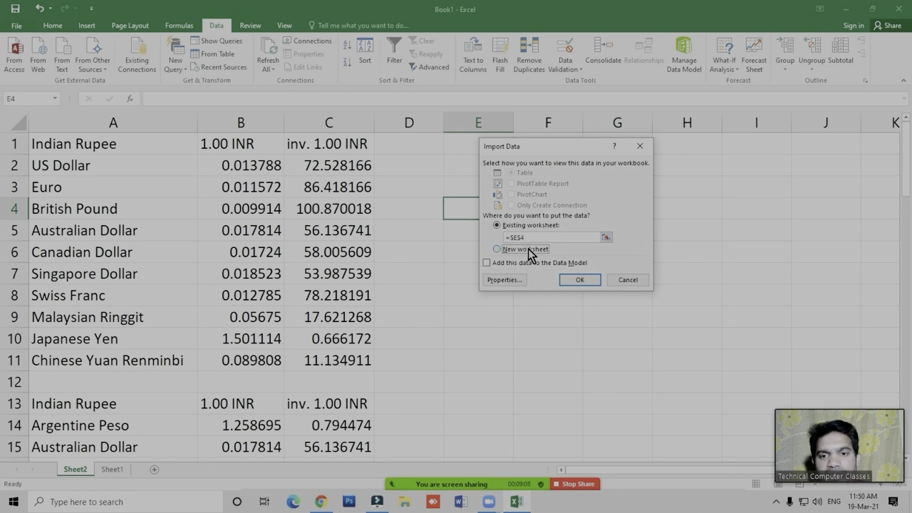
{"action": "left_click", "coordinate": [584, 281]}
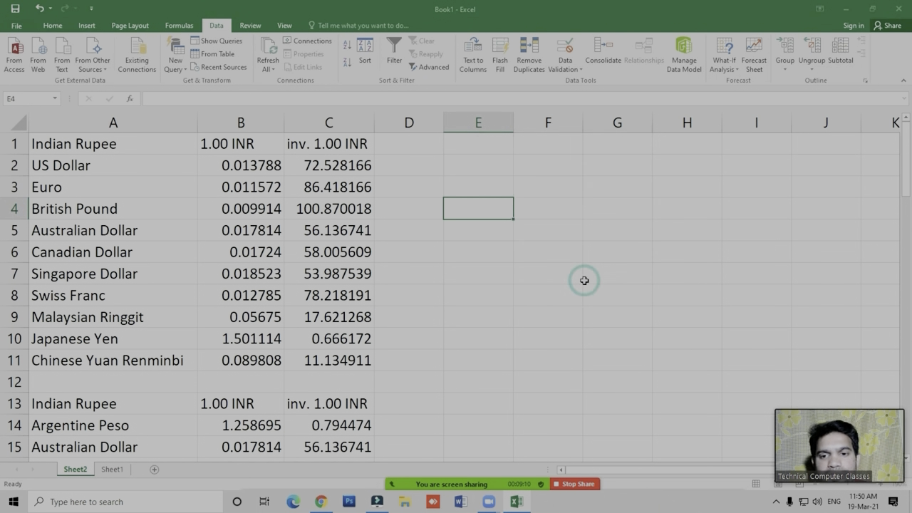
- Examine the imported student marks table and its Roll No., Names and Math headers on the new sheet
{"action": "left_click", "coordinate": [137, 299]}
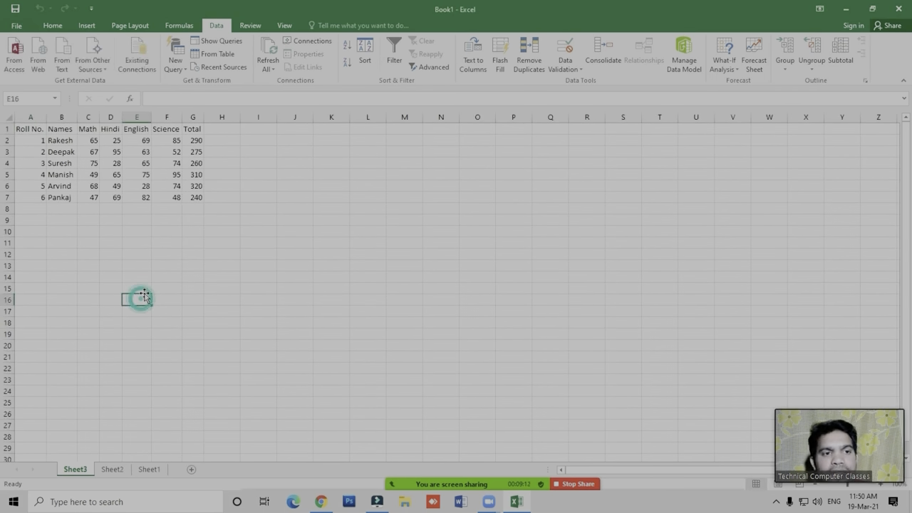
{"action": "scroll", "coordinate": [137, 287], "scroll_direction": "up", "scroll_amount": 4}
{"action": "scroll", "coordinate": [136, 284], "scroll_direction": "up", "scroll_amount": 2}
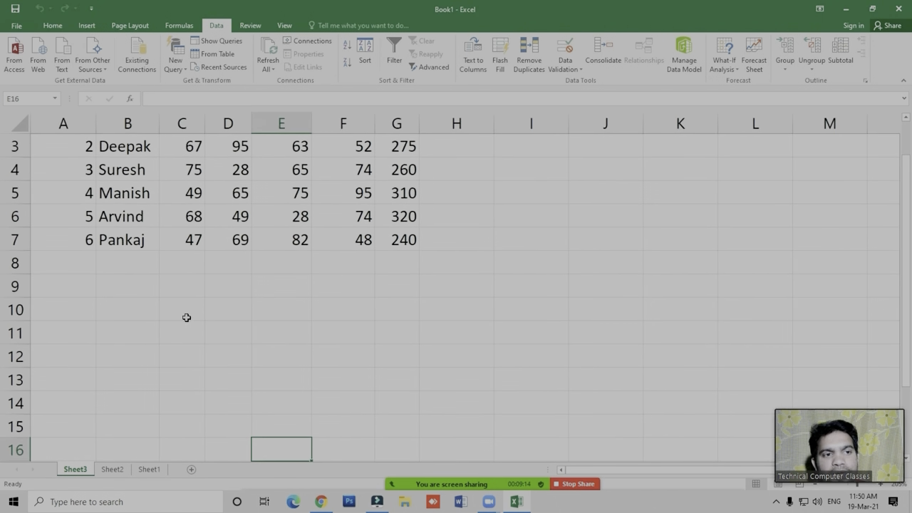
{"action": "scroll", "coordinate": [186, 313], "scroll_direction": "up", "scroll_amount": 1}
{"action": "left_click_drag", "start_coordinate": [57, 147], "coordinate": [407, 287]}
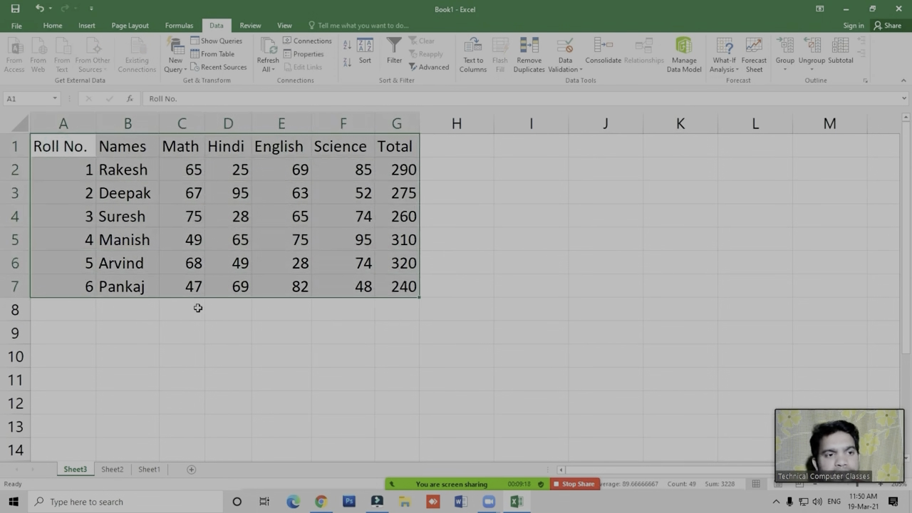
{"action": "left_click", "coordinate": [68, 146]}
{"action": "left_click", "coordinate": [131, 144]}
{"action": "left_click", "coordinate": [169, 146]}
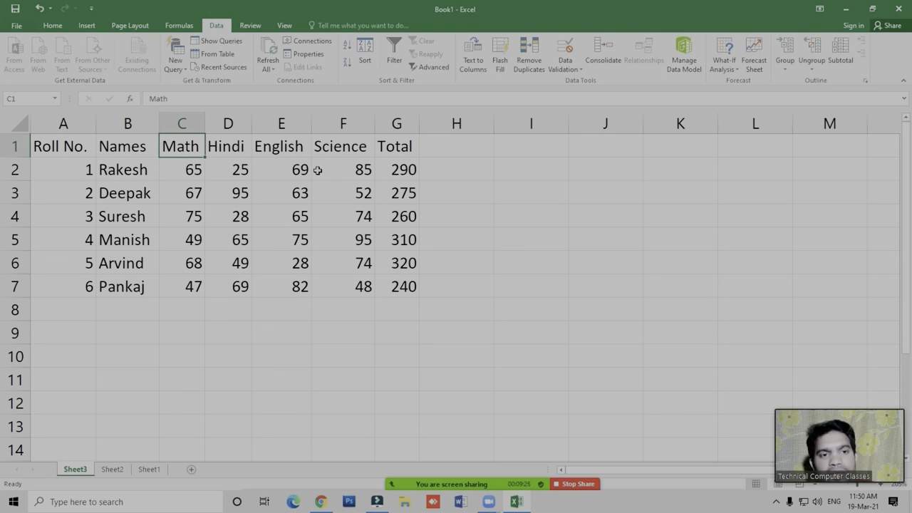
{"action": "left_click", "coordinate": [497, 261]}
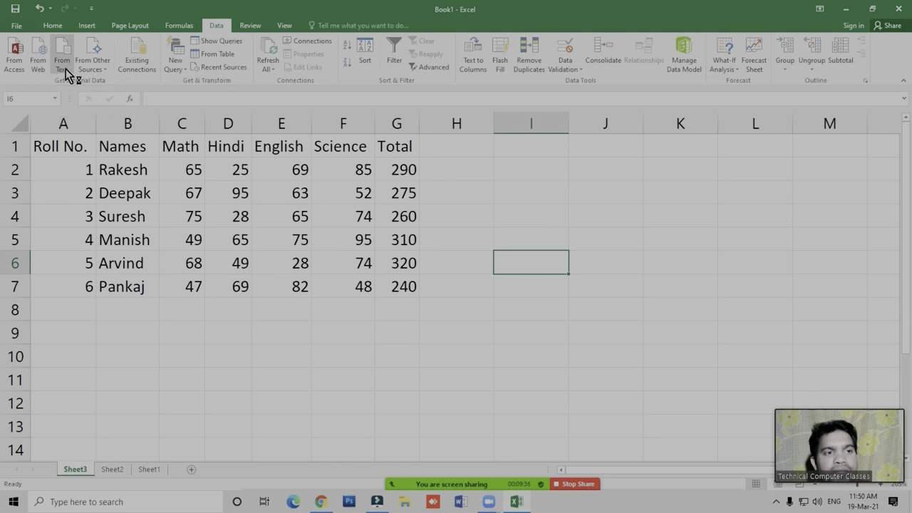
- Examine the list of other external data sources, from SQL Server to Microsoft Query, then close it
{"action": "left_click", "coordinate": [135, 195]}
{"action": "left_click", "coordinate": [133, 361]}
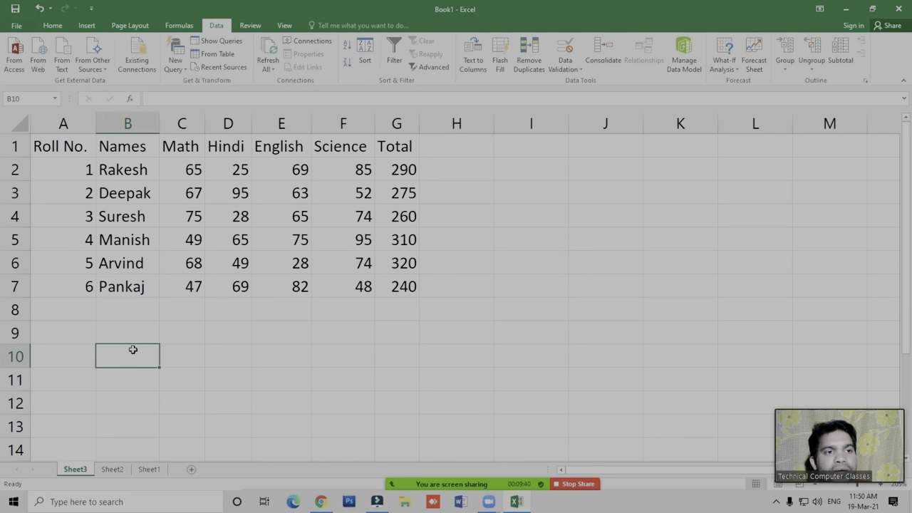
{"action": "left_click", "coordinate": [101, 69]}
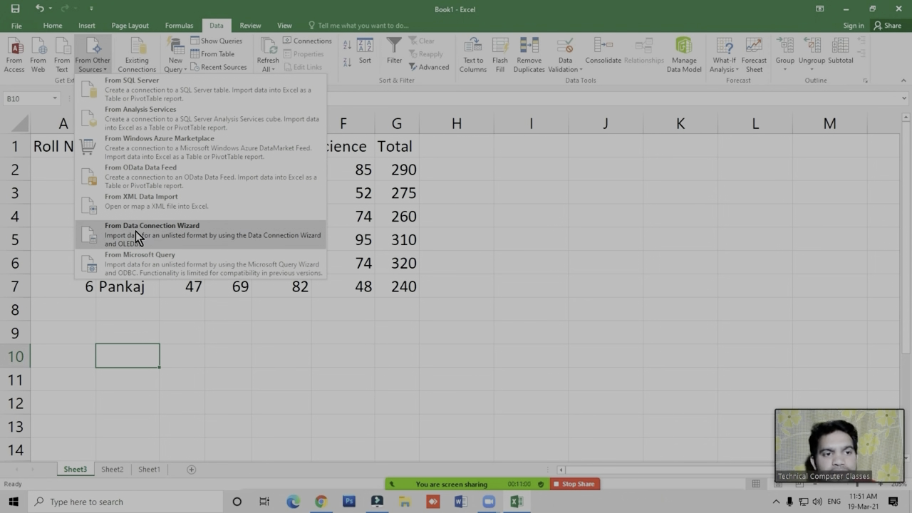
{"action": "left_click", "coordinate": [373, 225]}
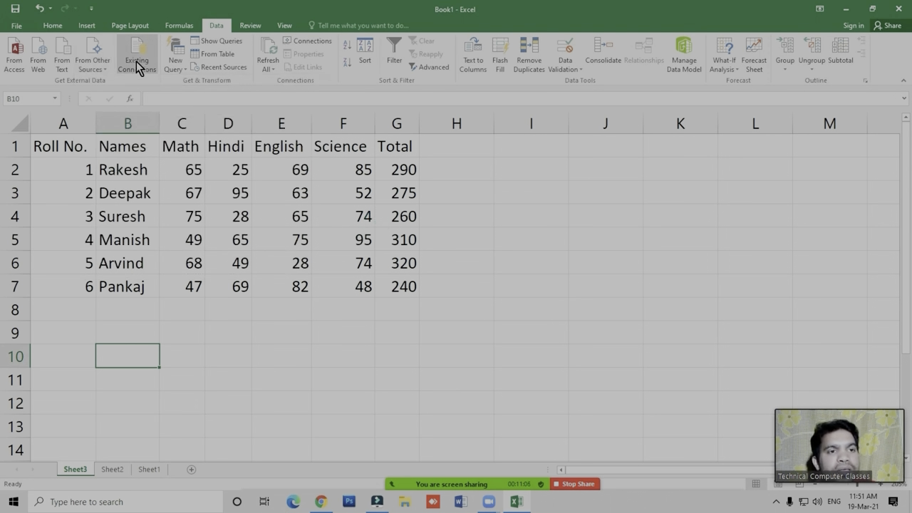
- View the workbook's existing connections and close the list without opening any of them
{"action": "left_click", "coordinate": [243, 351]}
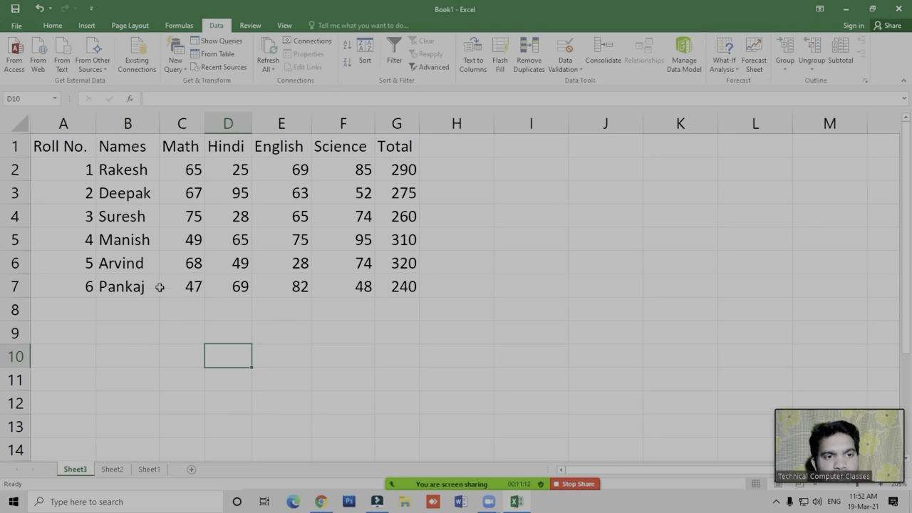
{"action": "left_click", "coordinate": [358, 353]}
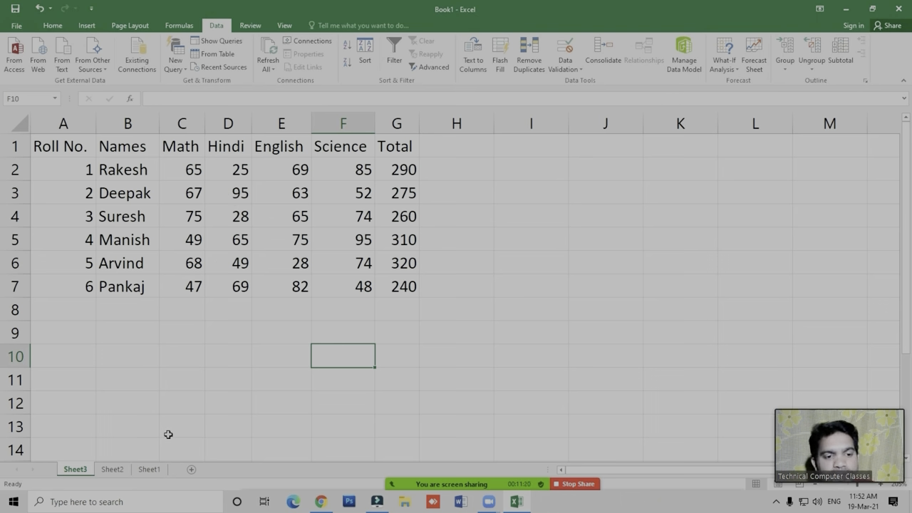
{"action": "left_click", "coordinate": [184, 401]}
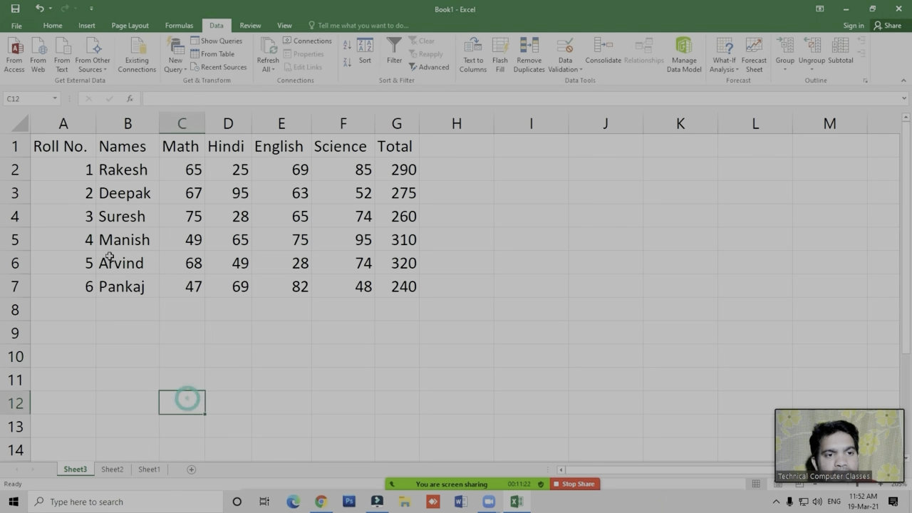
{"action": "left_click", "coordinate": [68, 379]}
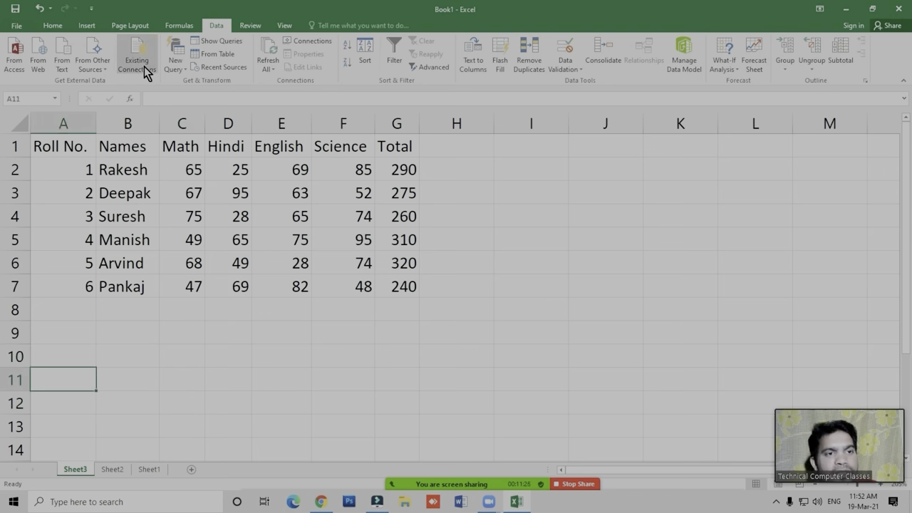
{"action": "left_click", "coordinate": [138, 64]}
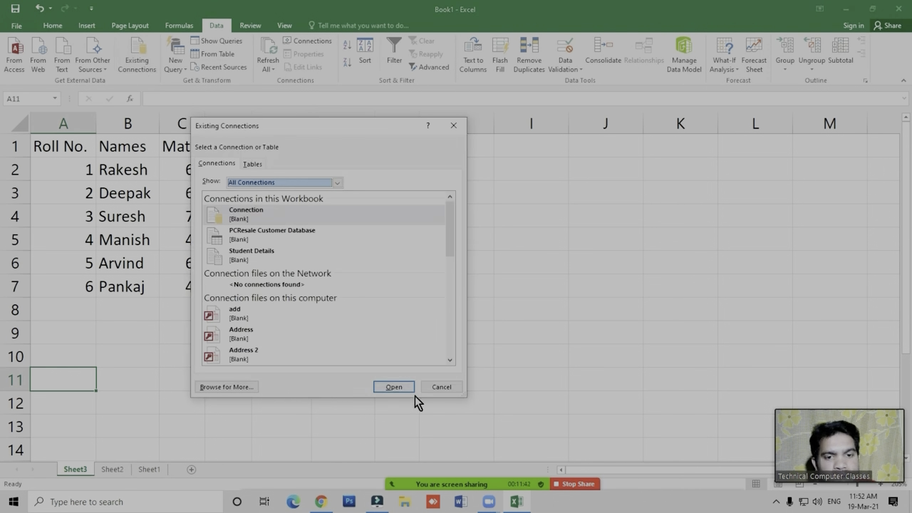
{"action": "left_click", "coordinate": [441, 389]}
- Review the imported customer table on Sheet1, the currency rates on Sheet2 and the student marks on Sheet3
{"action": "left_click", "coordinate": [151, 470]}
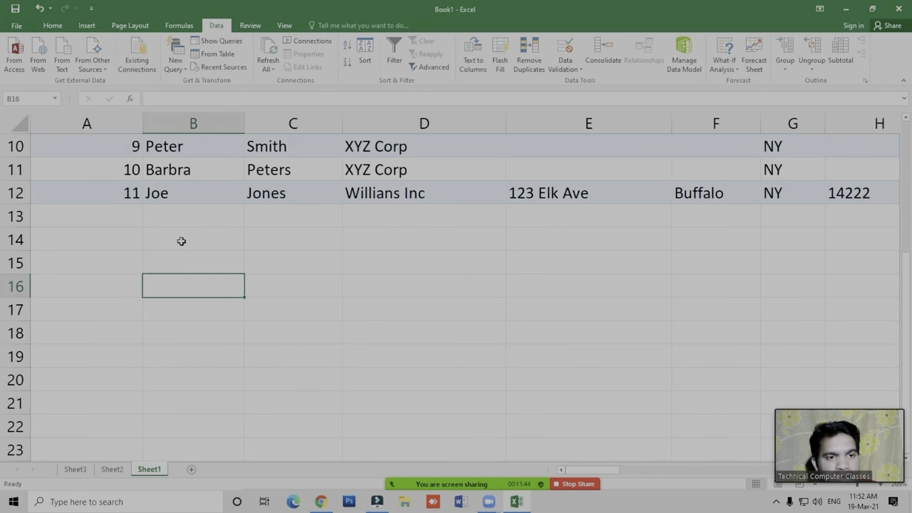
{"action": "scroll", "coordinate": [242, 335], "scroll_direction": "up", "scroll_amount": 2}
{"action": "scroll", "coordinate": [249, 336], "scroll_direction": "up", "scroll_amount": 1}
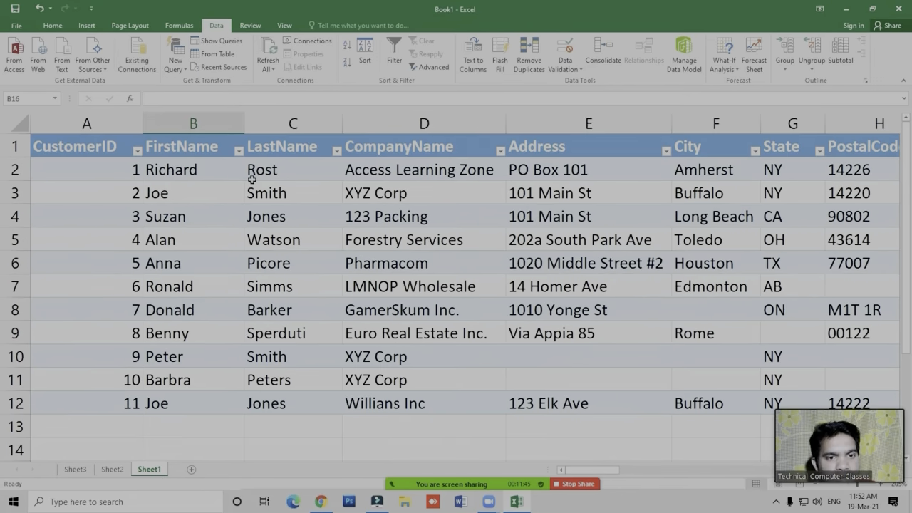
{"action": "left_click", "coordinate": [114, 471]}
{"action": "left_click", "coordinate": [250, 230]}
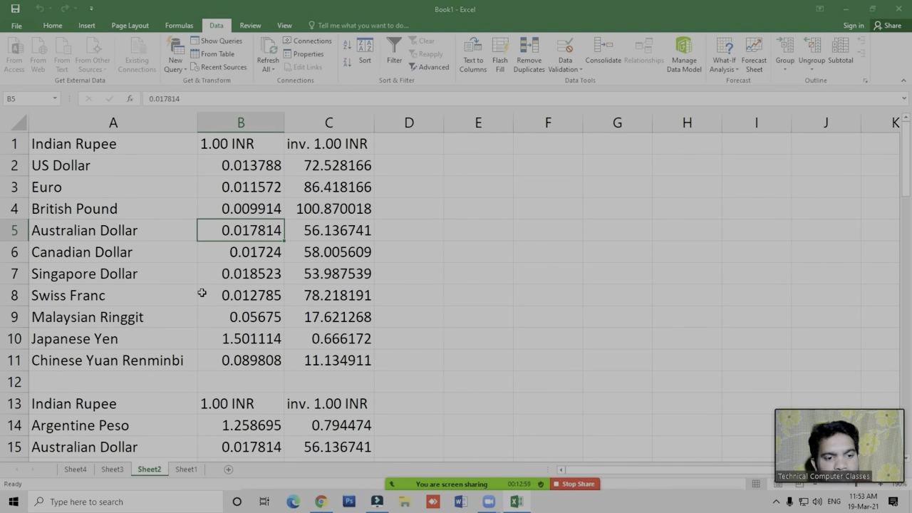
{"action": "left_click", "coordinate": [113, 471]}
{"action": "left_click", "coordinate": [199, 304]}
{"action": "left_click", "coordinate": [261, 360]}
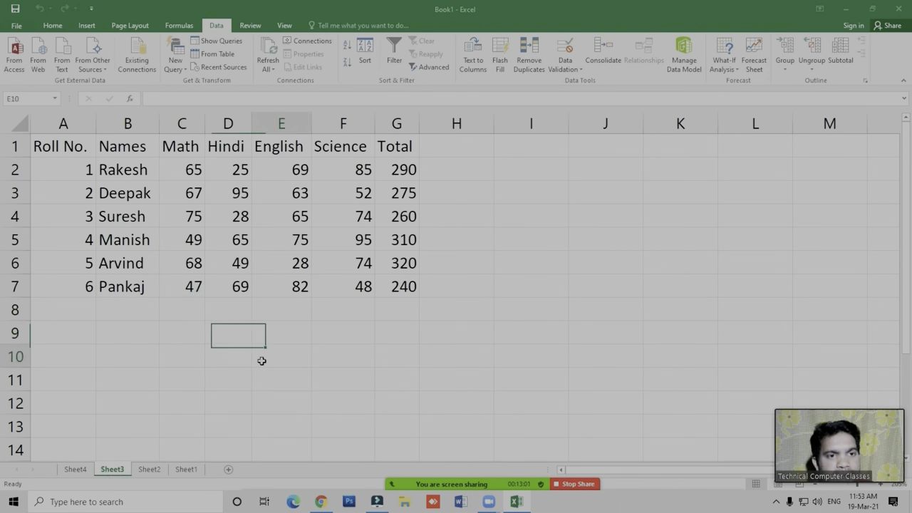
{"action": "left_click", "coordinate": [192, 332]}
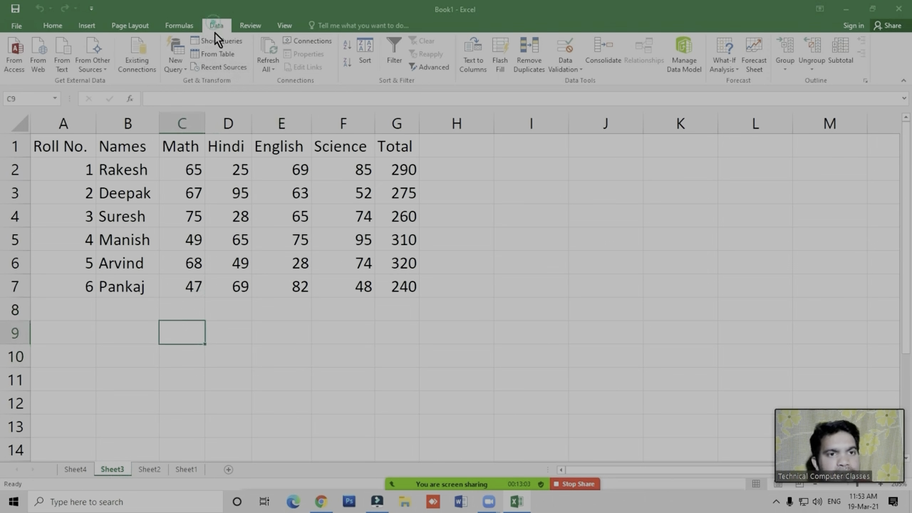
- Import the existing PCResale Customer Database connection as a table in a new worksheet
{"action": "left_click", "coordinate": [134, 66]}
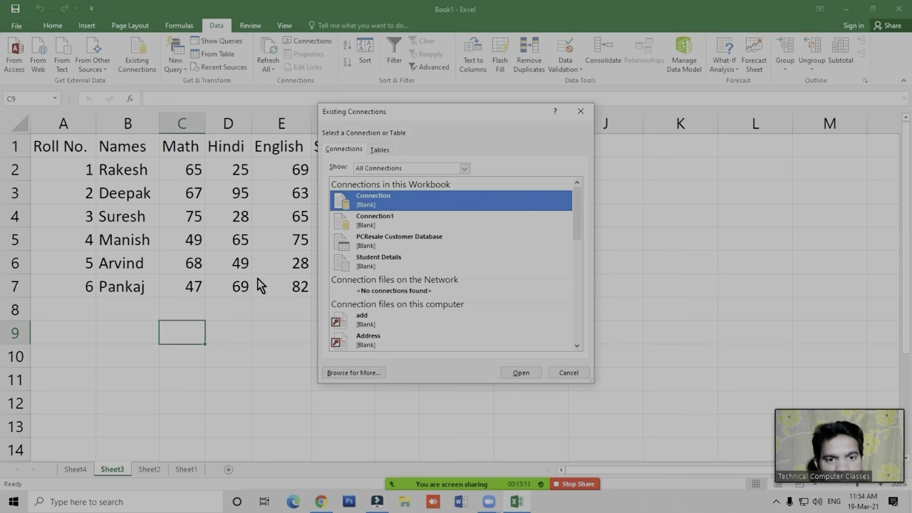
{"action": "left_click", "coordinate": [394, 244]}
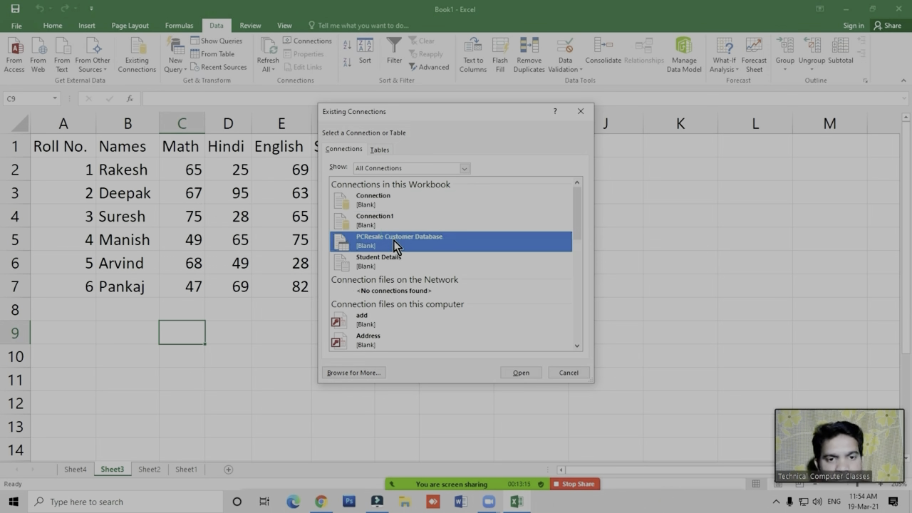
{"action": "left_click", "coordinate": [378, 261]}
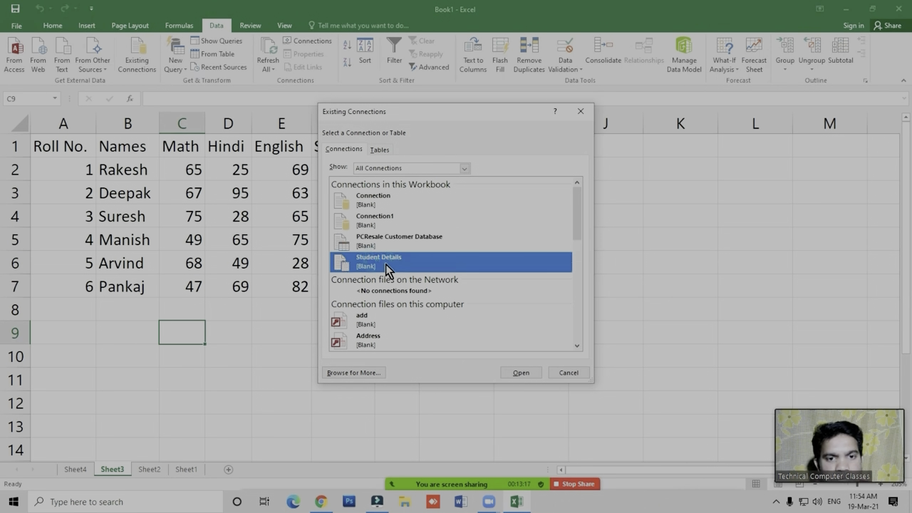
{"action": "left_click", "coordinate": [382, 241]}
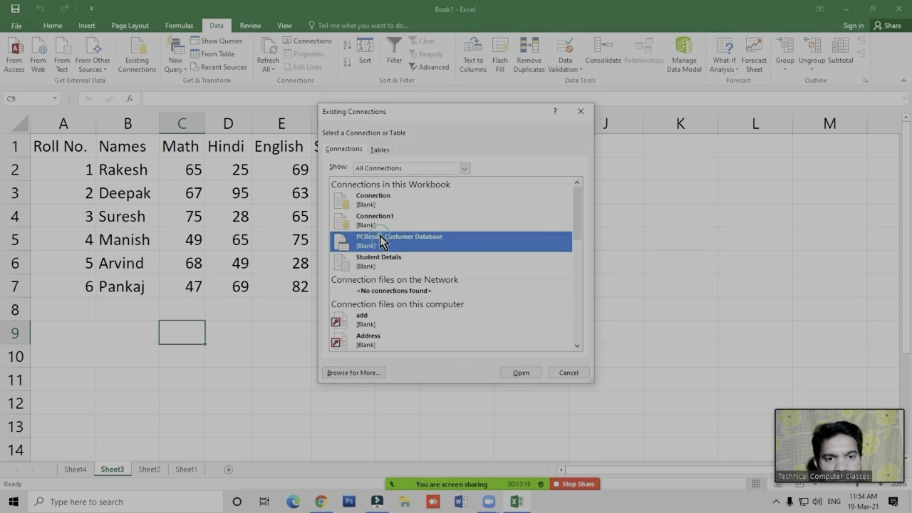
{"action": "left_click", "coordinate": [513, 375]}
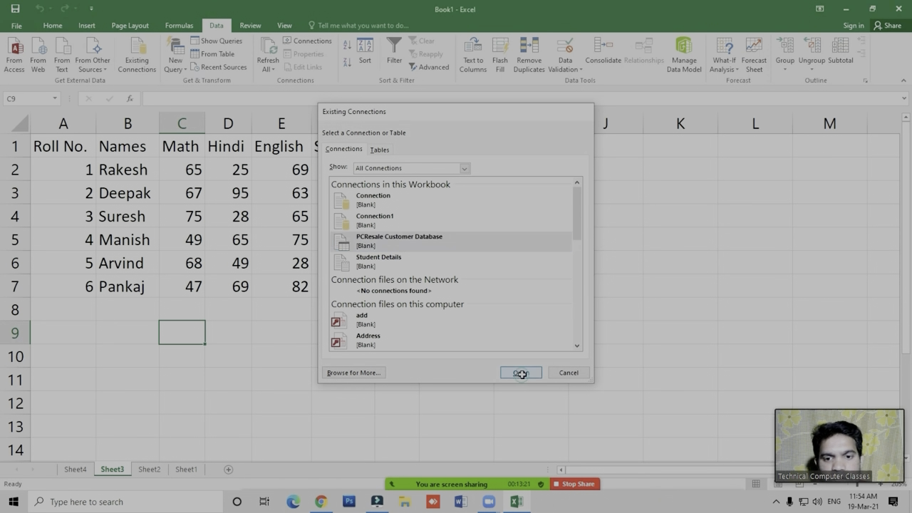
{"action": "left_click", "coordinate": [419, 264]}
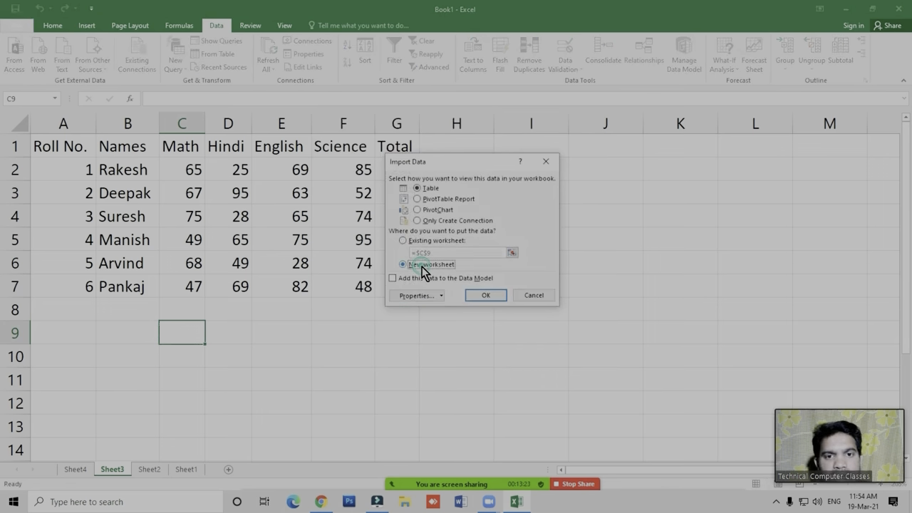
{"action": "left_click", "coordinate": [478, 297]}
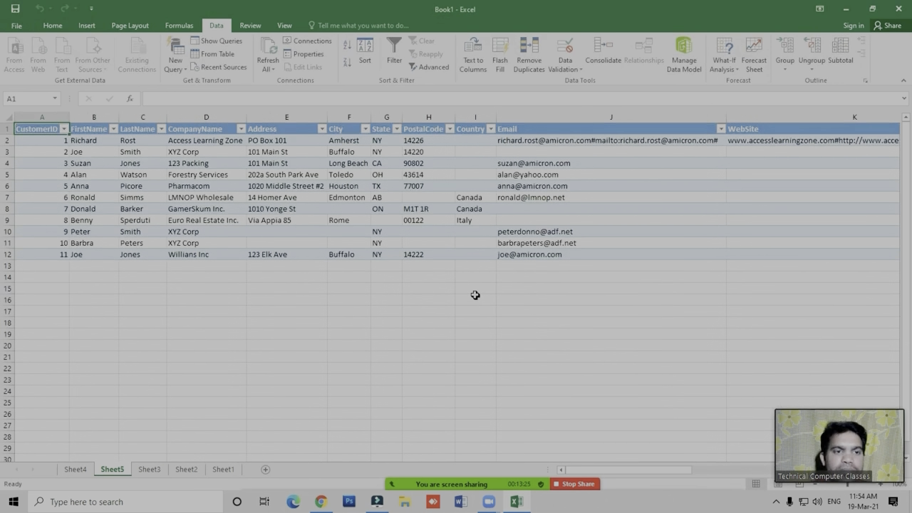
{"action": "scroll", "coordinate": [347, 313], "scroll_direction": "up", "scroll_amount": 5}
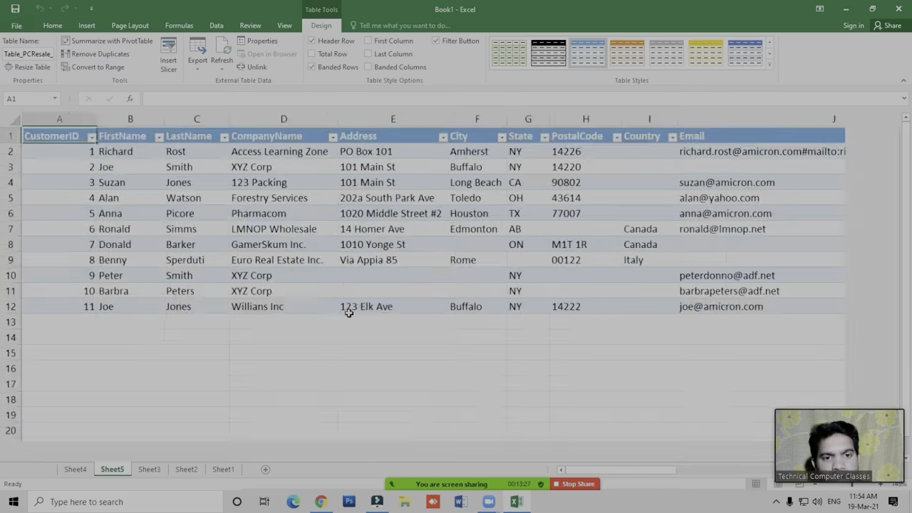
{"action": "left_click", "coordinate": [251, 381]}
{"action": "left_click", "coordinate": [216, 25]}
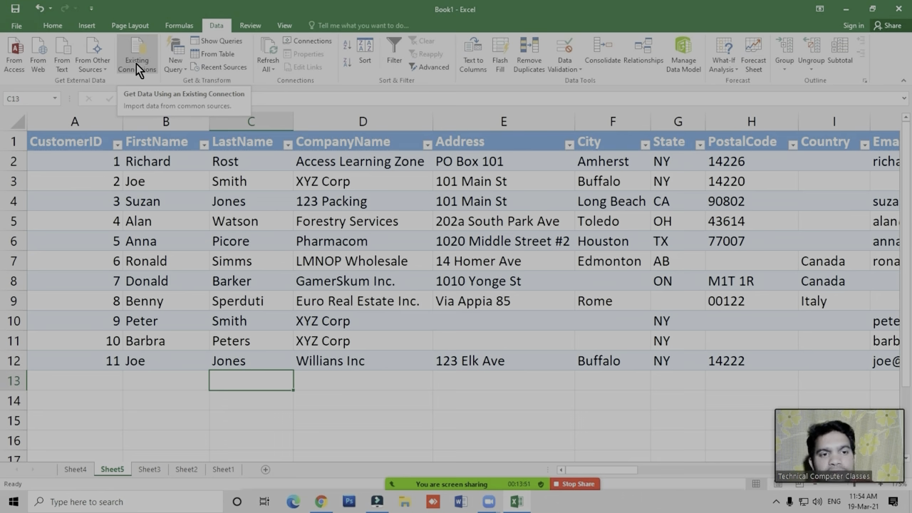
{"action": "left_click", "coordinate": [153, 382]}
{"action": "left_click", "coordinate": [136, 58]}
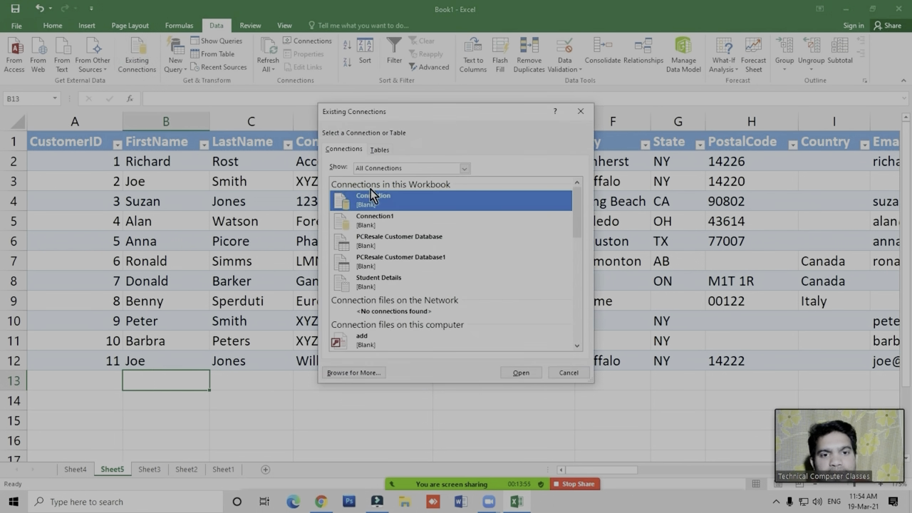
{"action": "left_click", "coordinate": [383, 241]}
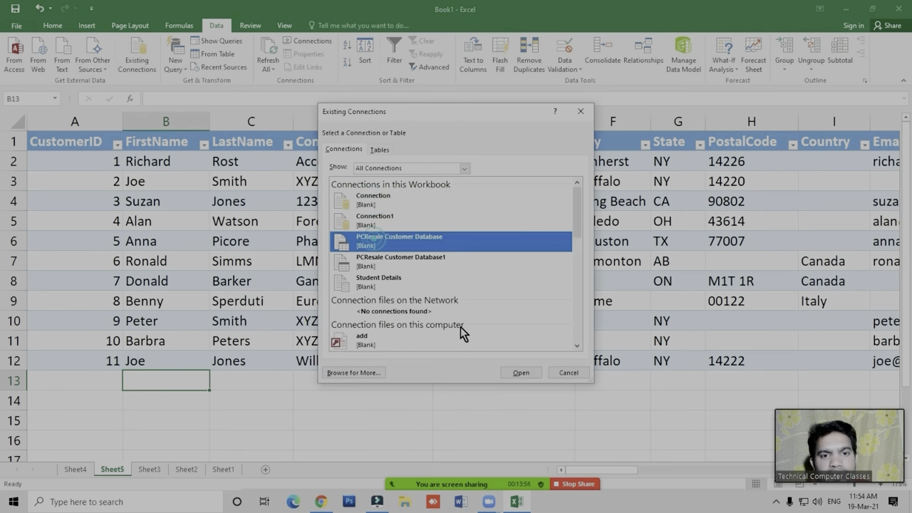
{"action": "left_click", "coordinate": [528, 373]}
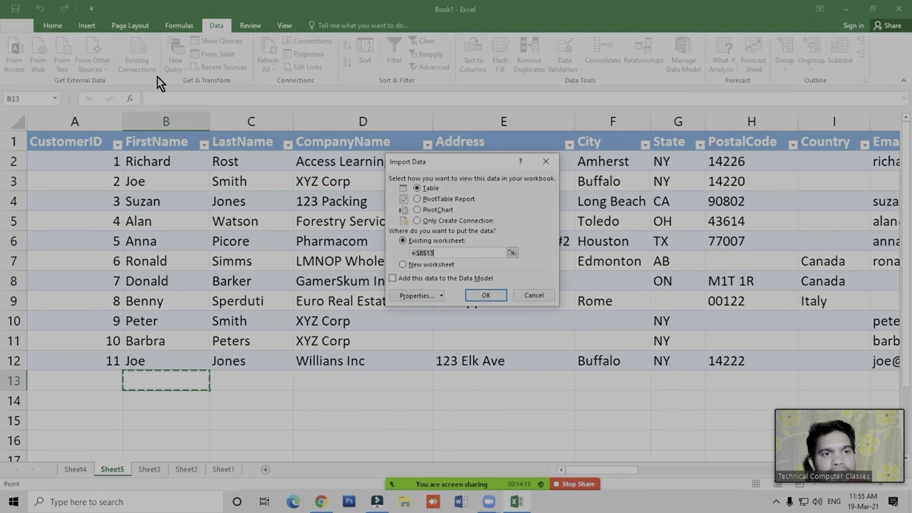
{"action": "left_click", "coordinate": [525, 295]}
- Examine the New Query source categories and the file types offered for a query from a file
{"action": "left_click", "coordinate": [234, 414]}
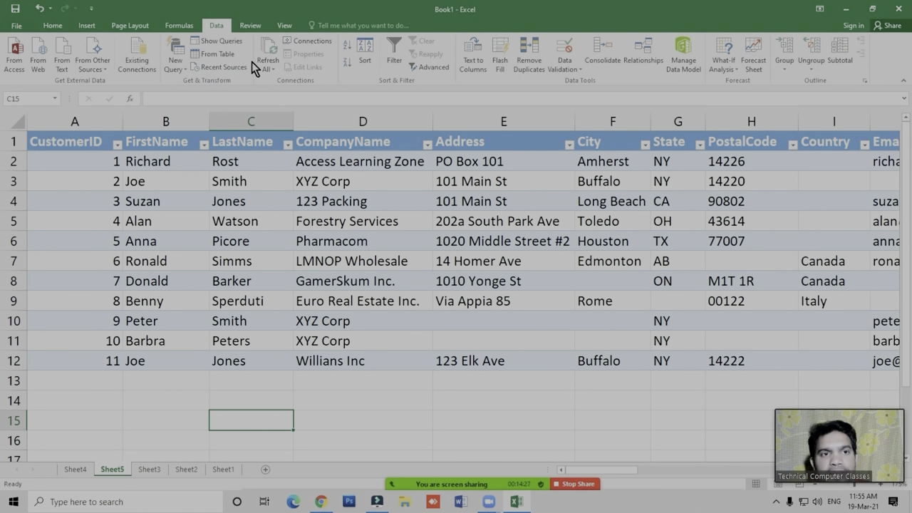
{"action": "left_click", "coordinate": [184, 76]}
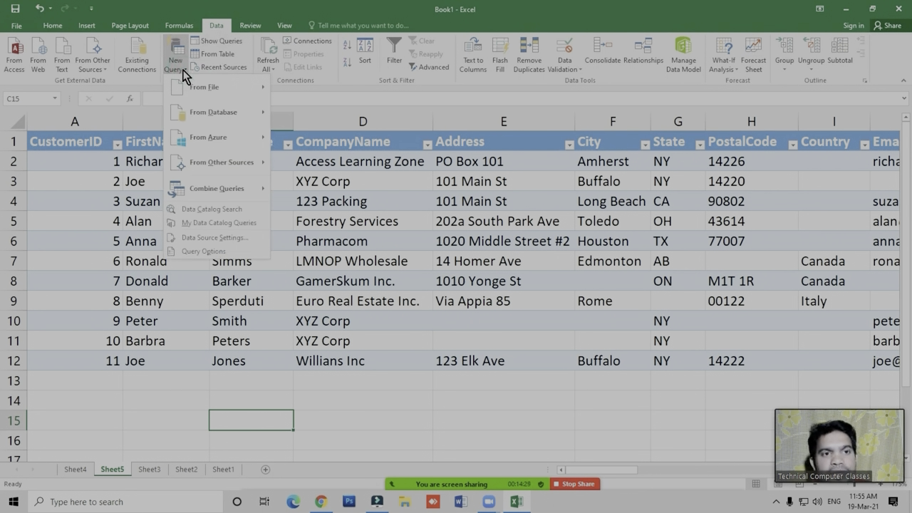
{"action": "mouse_move", "coordinate": [241, 93]}
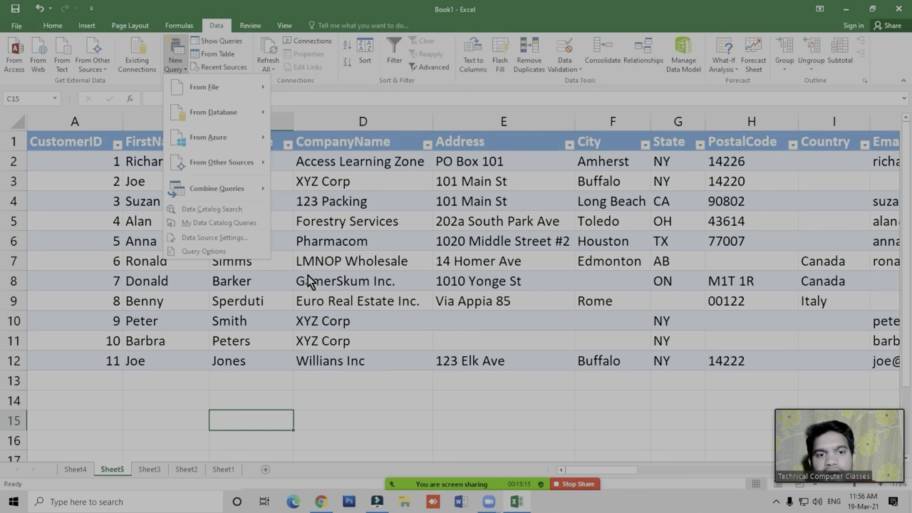
{"action": "mouse_move", "coordinate": [212, 89]}
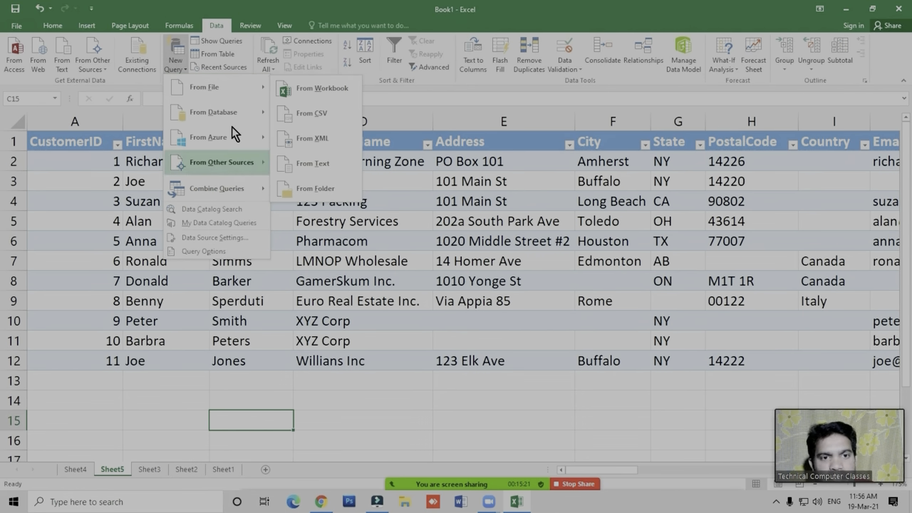
{"action": "left_click", "coordinate": [309, 284]}
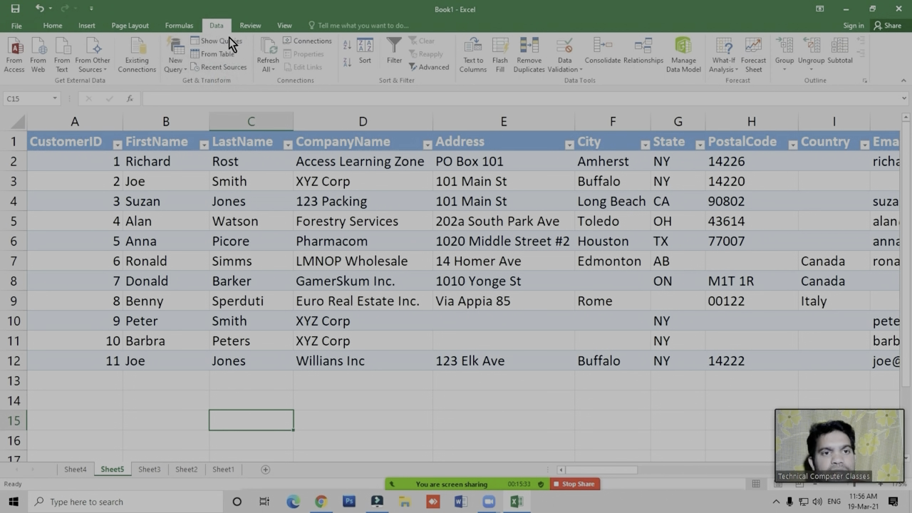
- Select a cell inside the customer table and view the available Refresh All options
{"action": "left_click", "coordinate": [235, 240]}
{"action": "left_click", "coordinate": [250, 341]}
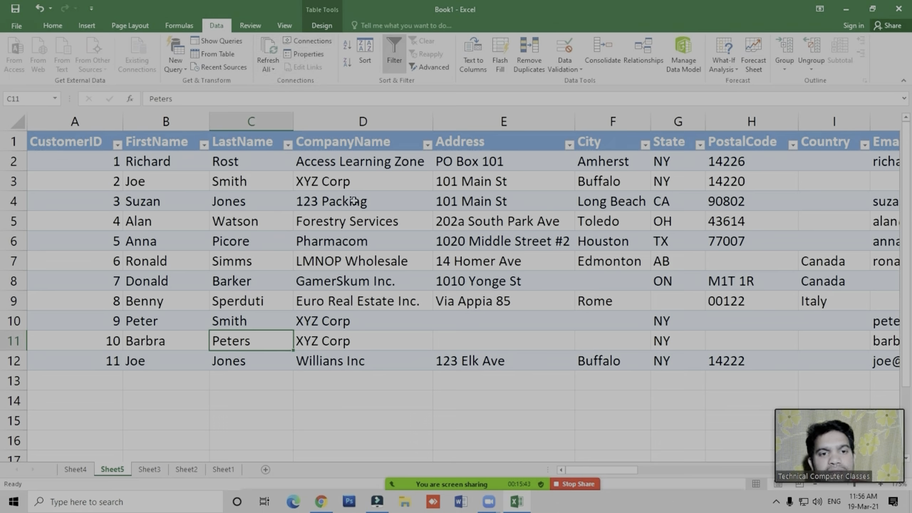
{"action": "left_click", "coordinate": [270, 68]}
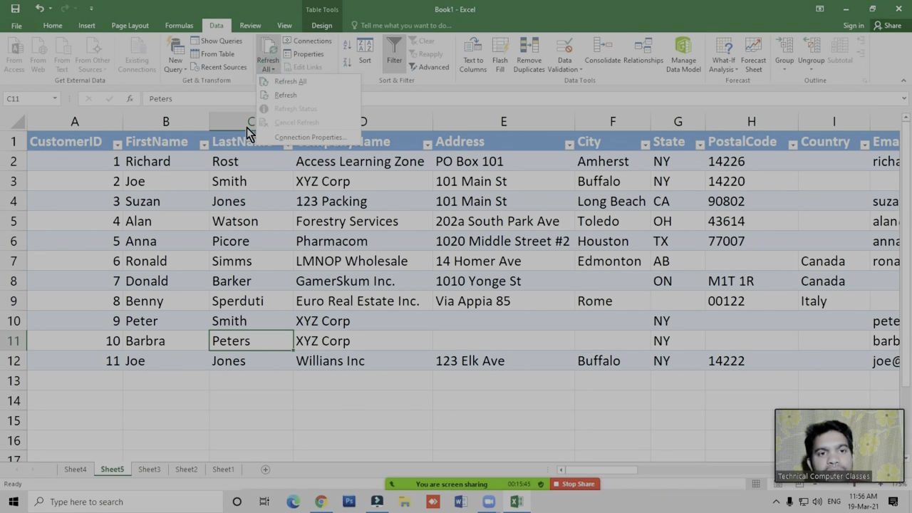
{"action": "left_click", "coordinate": [318, 407]}
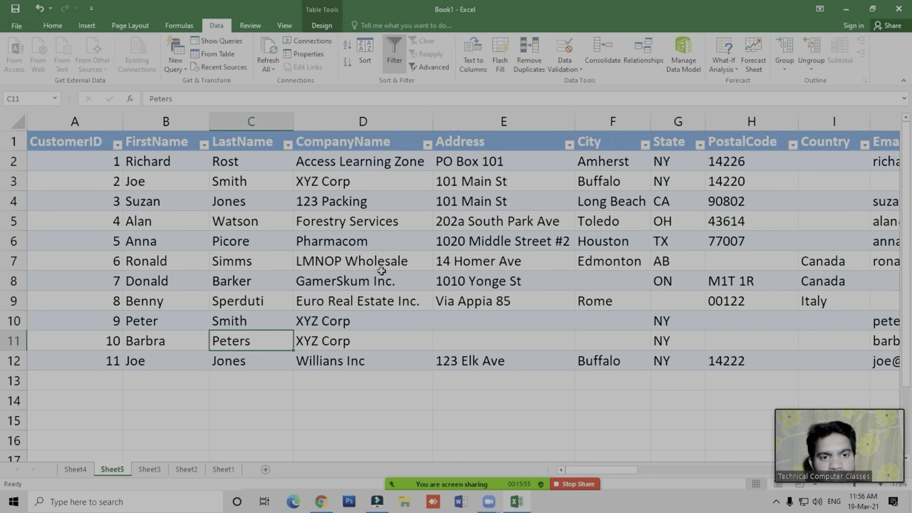
- View the meeting's participant list and its Mute All and additional options, dismissing them without muting anyone
{"action": "left_click", "coordinate": [411, 399]}
{"action": "mouse_move", "coordinate": [461, 492]}
{"action": "left_click", "coordinate": [448, 477]}
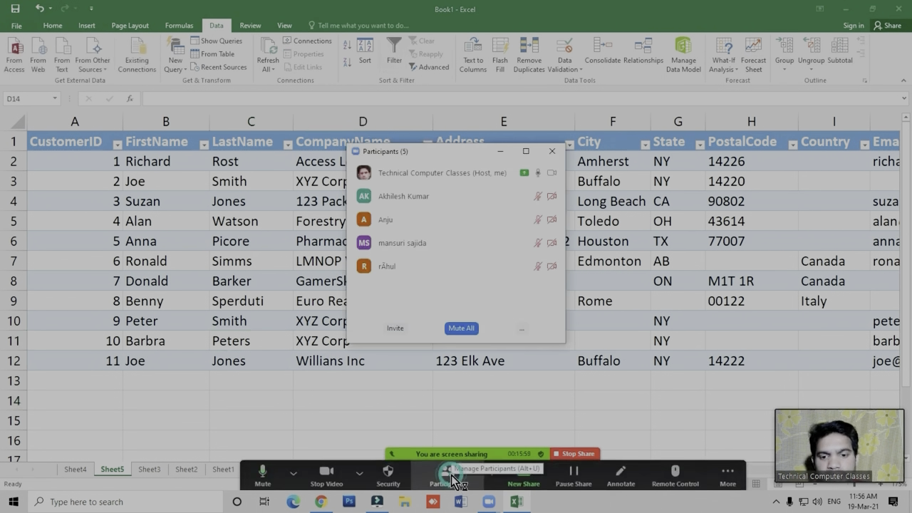
{"action": "left_click", "coordinate": [462, 329]}
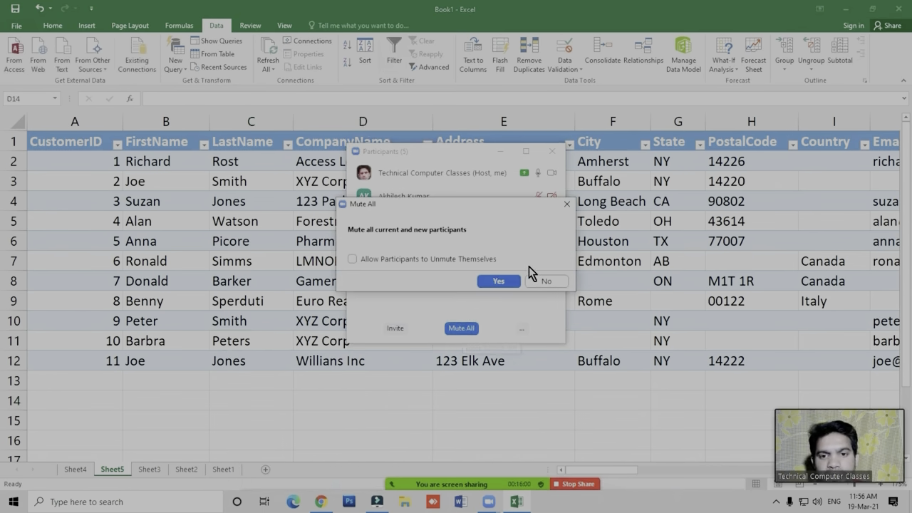
{"action": "left_click", "coordinate": [566, 205]}
{"action": "left_click", "coordinate": [522, 328]}
{"action": "left_click", "coordinate": [560, 345]}
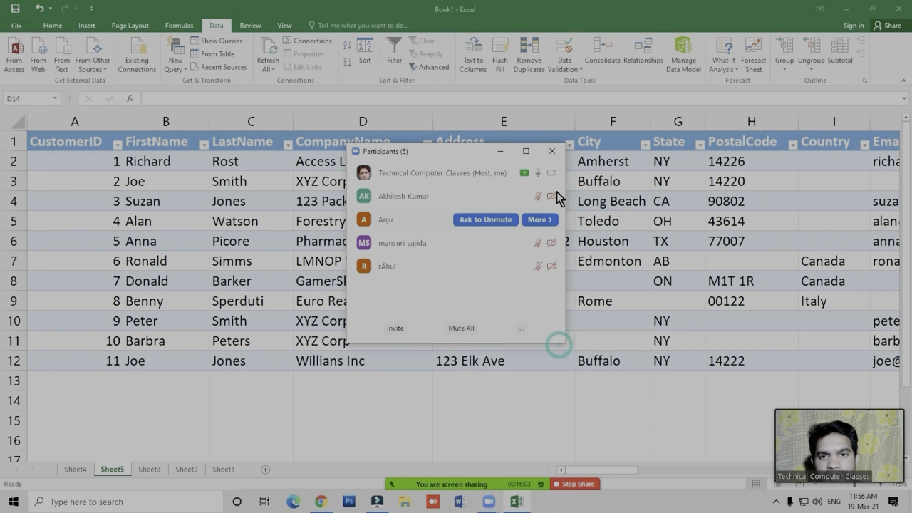
{"action": "left_click", "coordinate": [552, 151]}
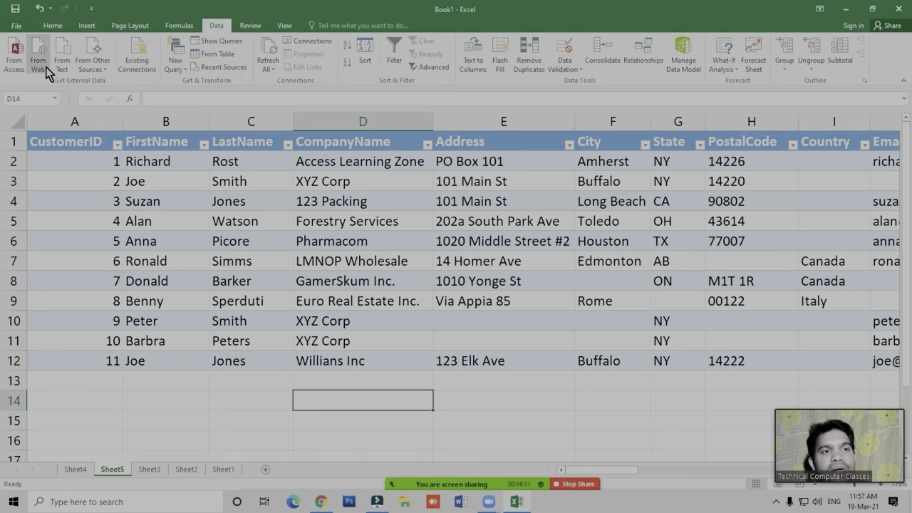
- View the Refresh All options with an empty cell below the customer table selected
{"action": "left_click", "coordinate": [232, 435]}
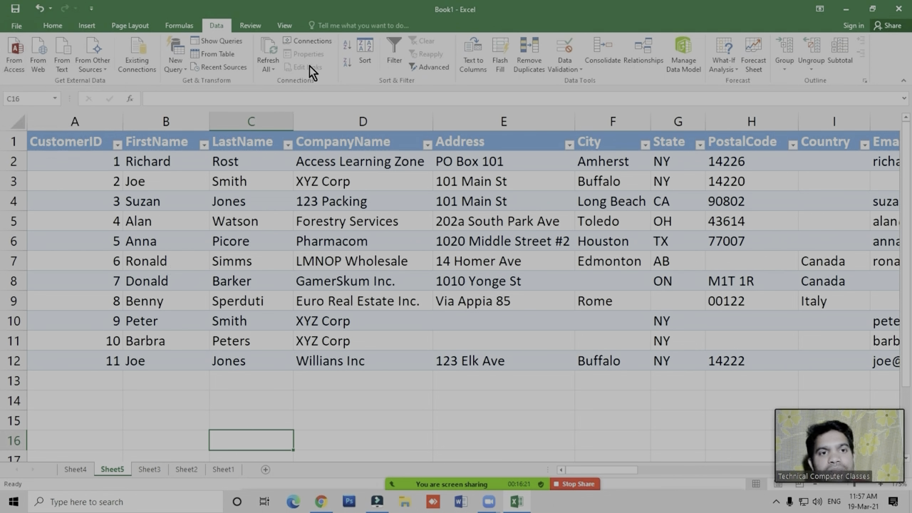
{"action": "left_click", "coordinate": [266, 69]}
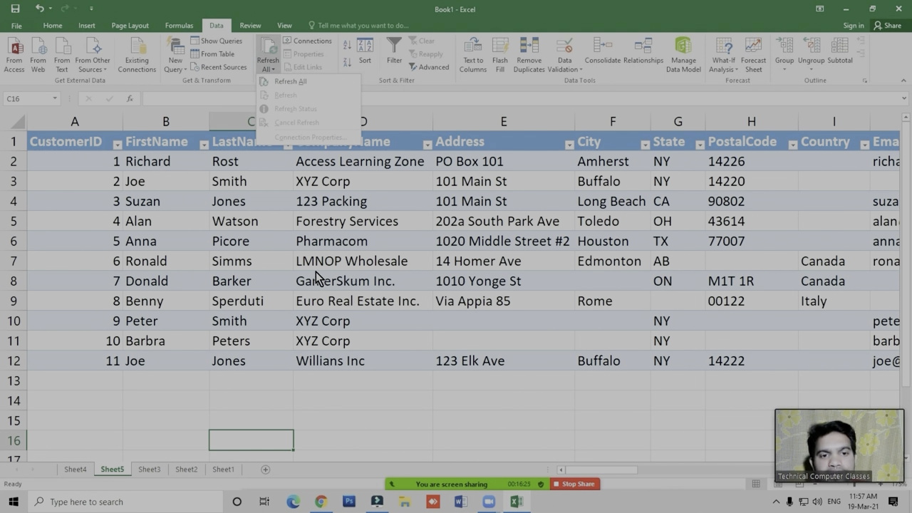
{"action": "left_click", "coordinate": [365, 408]}
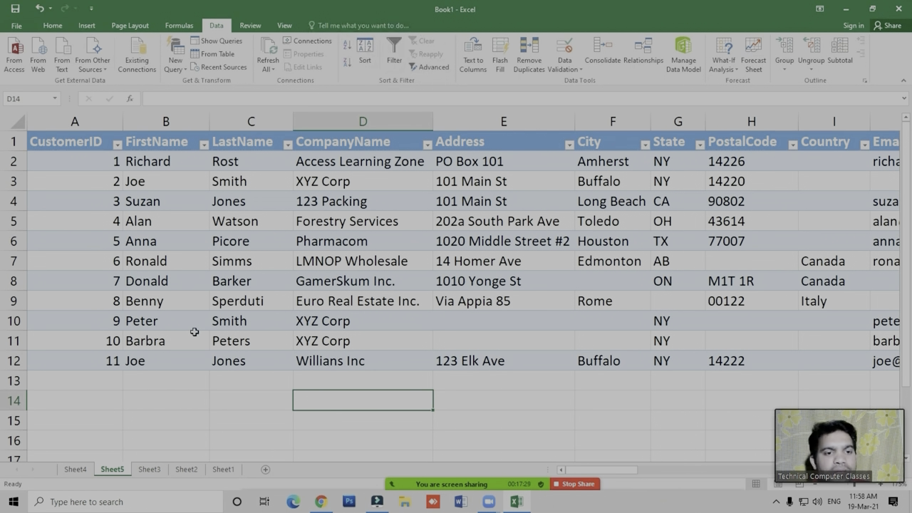
{"action": "left_click", "coordinate": [327, 427]}
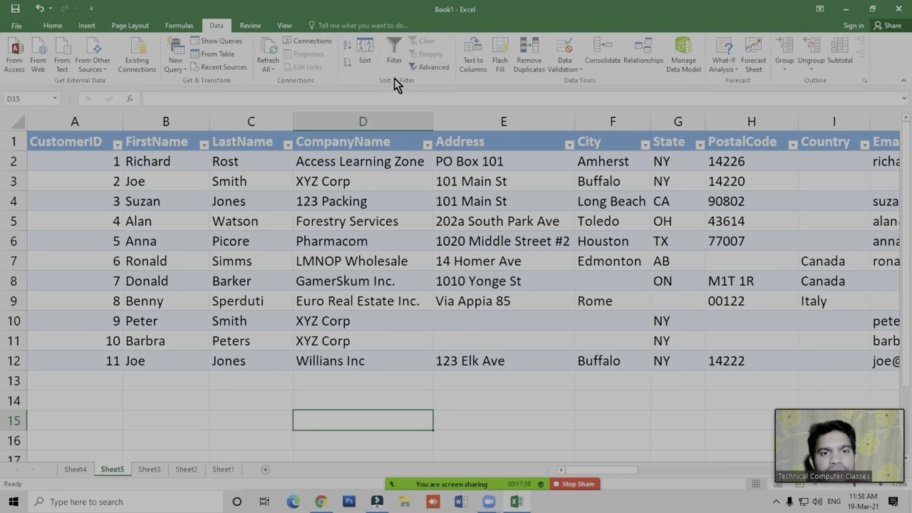
- Add a blank worksheet directly after Sheet3 and select its cell A1
{"action": "left_click", "coordinate": [151, 470]}
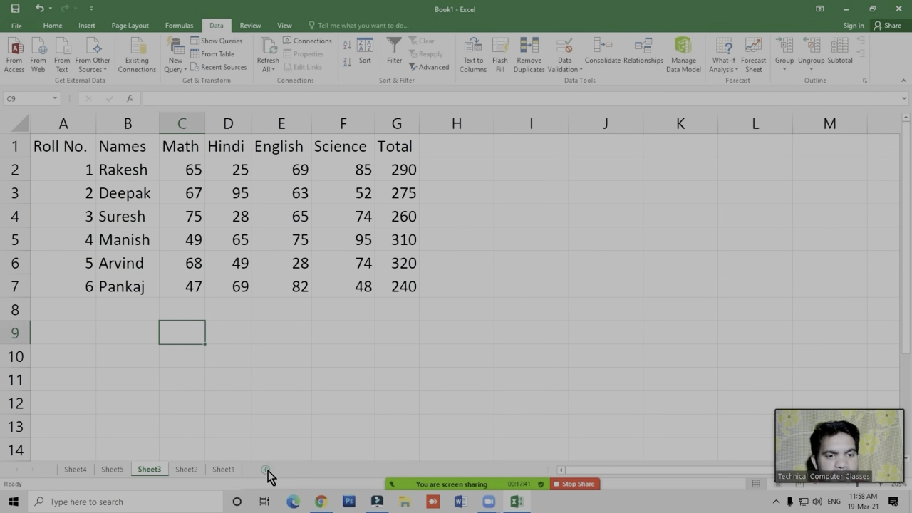
{"action": "left_click", "coordinate": [266, 469]}
{"action": "left_click", "coordinate": [227, 254]}
{"action": "scroll", "coordinate": [154, 299], "scroll_direction": "up", "scroll_amount": 5}
{"action": "left_click", "coordinate": [96, 150]}
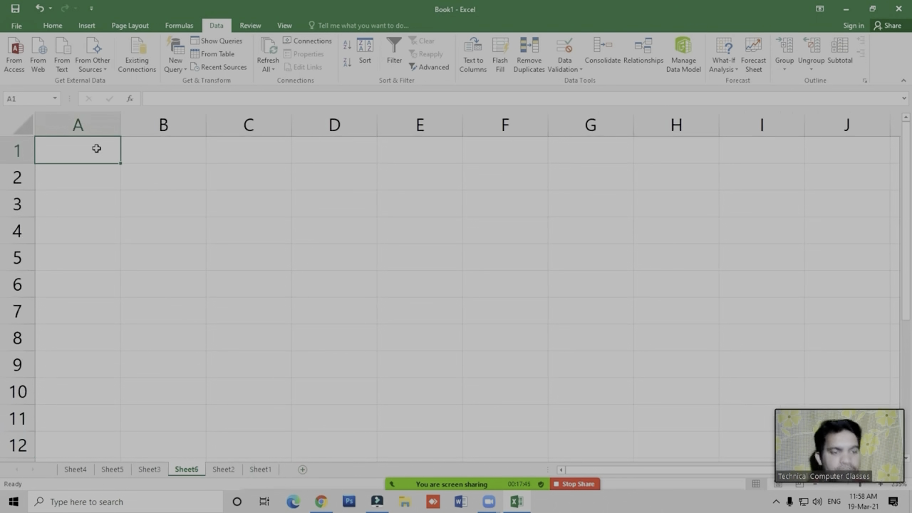
- Enter the headers Roll No., Names, Math, Hindi, English, Science, Sanskrit and Total in A1:H1
{"action": "type", "text": "Roll No"}
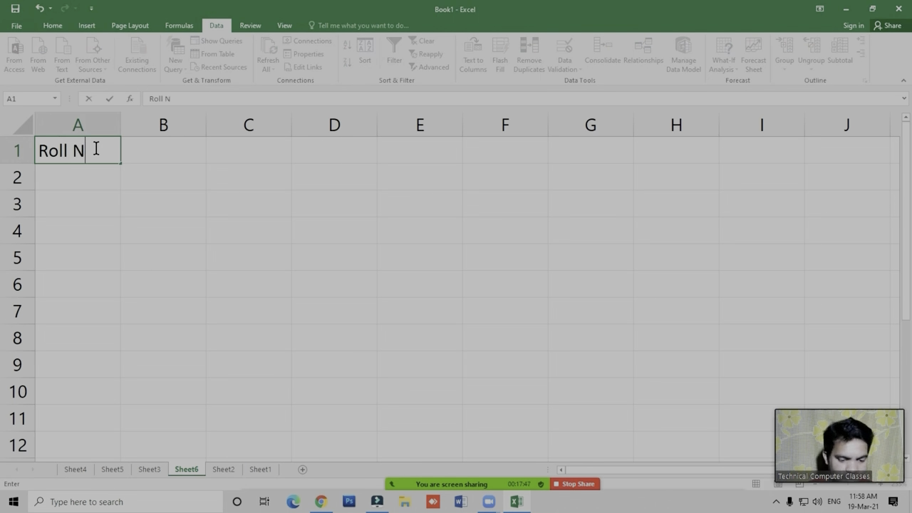
{"action": "key", "text": "Tab"}
{"action": "type", "text": "Nmae"}
{"action": "key", "text": "BackSpace"}
{"action": "key", "text": "BackSpace"}
{"action": "key", "text": "BackSpace"}
{"action": "type", "text": "ames"}
{"action": "key", "text": "Tab"}
{"action": "type", "text": "MA"}
{"action": "key", "text": "BackSpace"}
{"action": "key", "text": "BackSpace"}
{"action": "type", "text": "Math"}
{"action": "key", "text": "Tab"}
{"action": "type", "text": "Hindi"}
{"action": "key", "text": "Tab"}
{"action": "type", "text": "English"}
{"action": "key", "text": "Tab"}
{"action": "type", "text": "Science"}
{"action": "key", "text": "Tab"}
{"action": "type", "text": "Sanskrit"}
{"action": "key", "text": "Tab"}
{"action": "type", "text": "Total"}
{"action": "key", "text": "Return"}
- Fill the Roll No. column with the series 1 to 10 in A2:A11
{"action": "type", "text": "1"}
{"action": "key", "text": "shift+Down"}
{"action": "key", "text": "shift+Down"}
{"action": "key", "text": "shift+Down"}
{"action": "key", "text": "shift+Down"}
{"action": "key", "text": "shift+Down"}
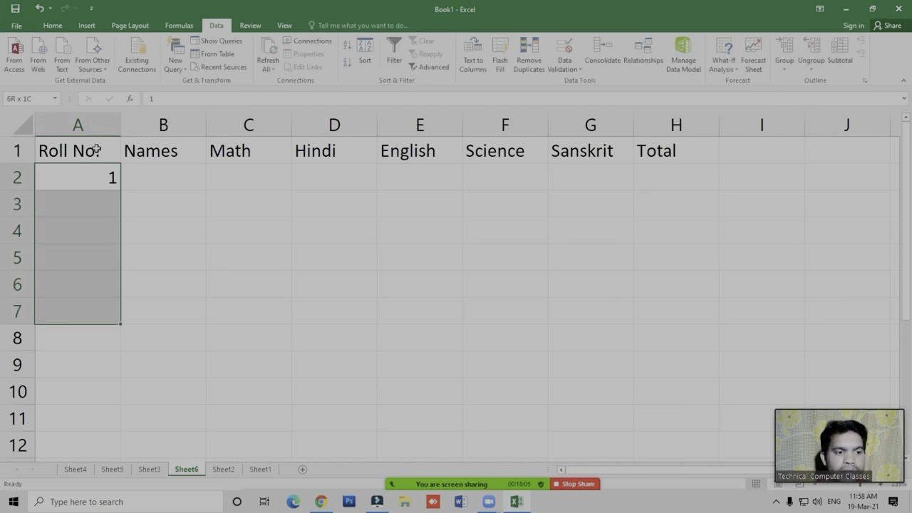
{"action": "key", "text": "shift+Down"}
{"action": "key", "text": "shift+Down"}
{"action": "key", "text": "shift+Down"}
{"action": "key", "text": "shift+Down"}
{"action": "key", "text": "alt"}
{"action": "key", "text": "e"}
{"action": "key", "text": "i"}
{"action": "key", "text": "s"}
{"action": "key", "text": "Return"}
- Examine the custom lists in the advanced Excel options, including the one starting with Register, Pen and Copy, and cancel without changes
{"action": "key", "text": "Up"}
{"action": "key", "text": "Right"}
{"action": "key", "text": "Down"}
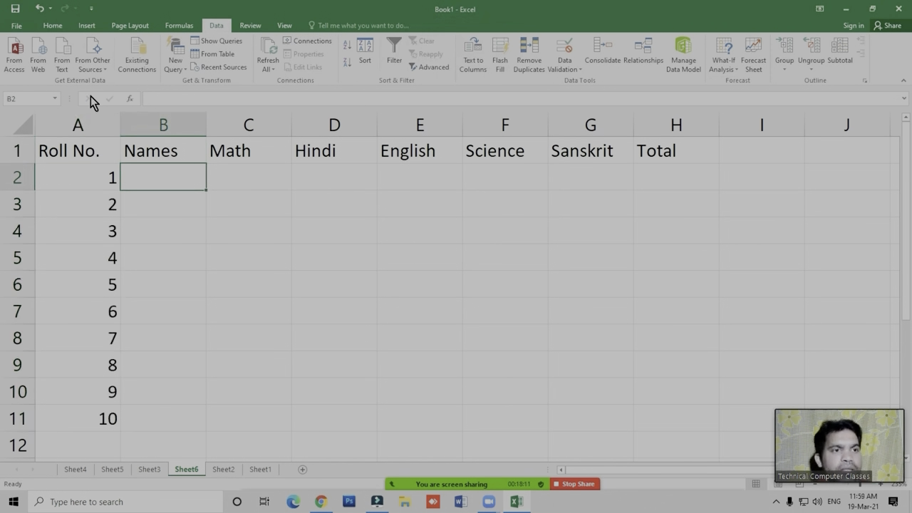
{"action": "left_click", "coordinate": [16, 26]}
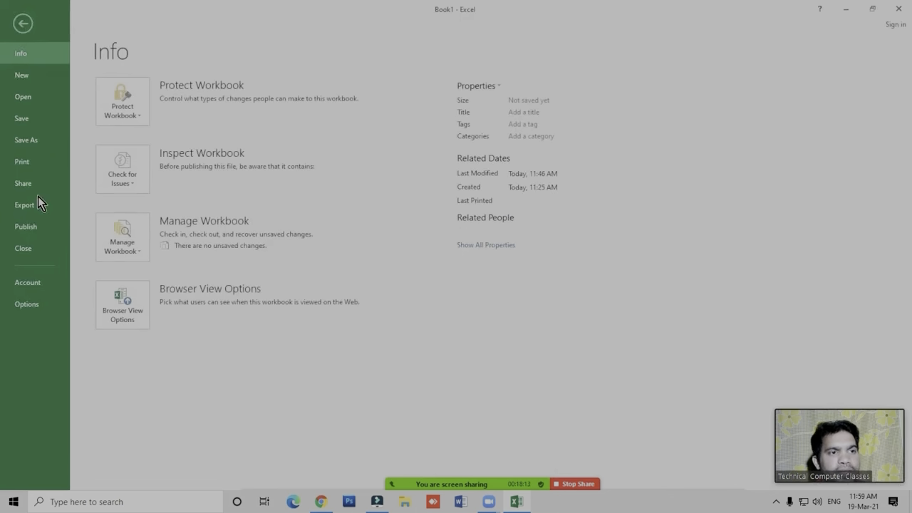
{"action": "left_click", "coordinate": [45, 283]}
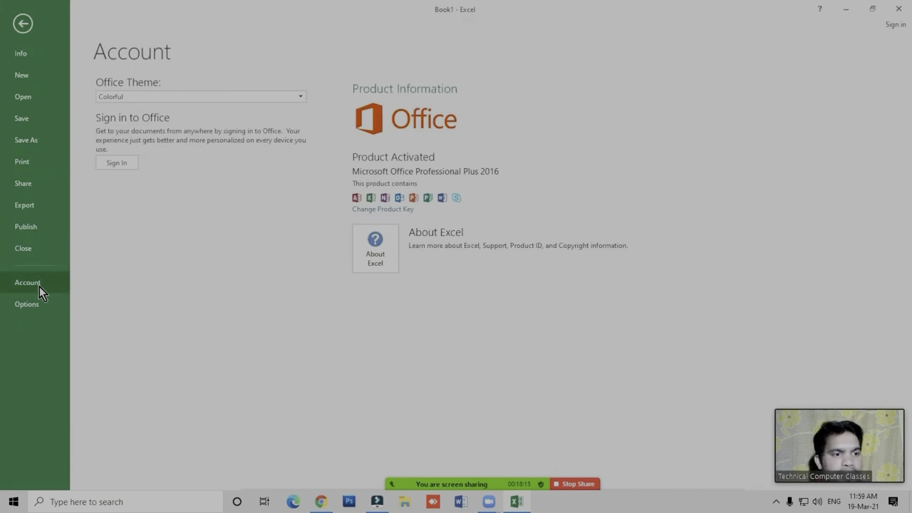
{"action": "key", "text": "Escape"}
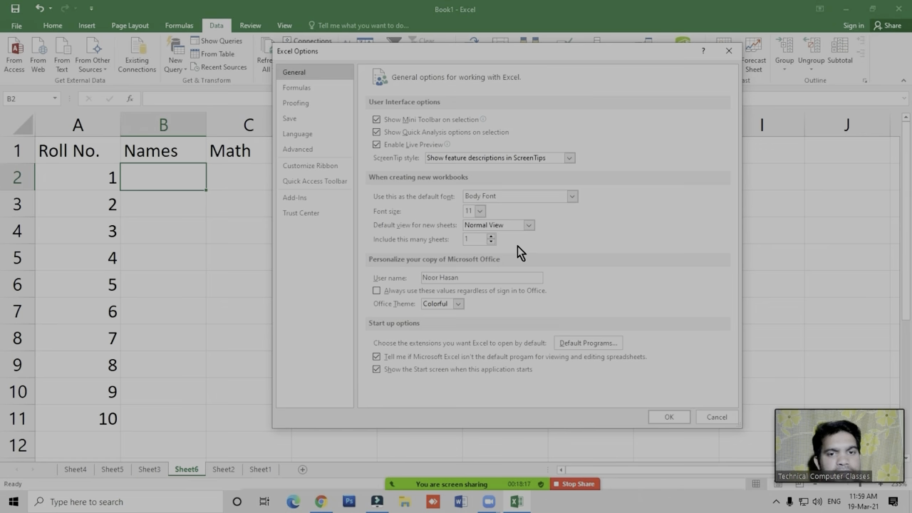
{"action": "left_click", "coordinate": [306, 151]}
{"action": "scroll", "coordinate": [629, 241], "scroll_direction": "down", "scroll_amount": 15}
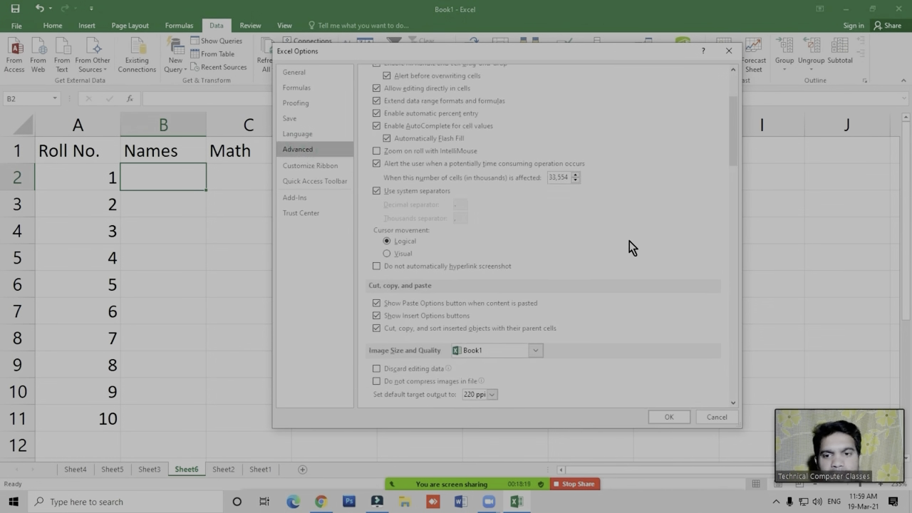
{"action": "scroll", "coordinate": [629, 242], "scroll_direction": "down", "scroll_amount": 20}
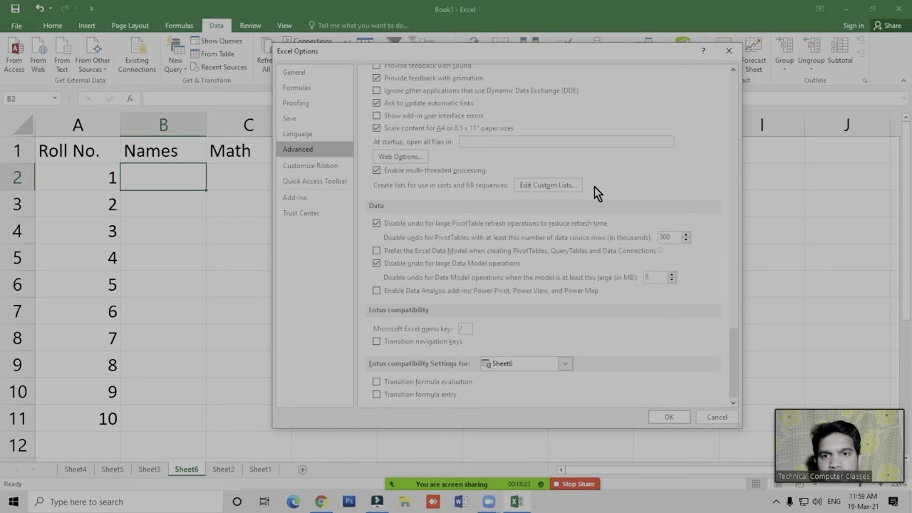
{"action": "left_click", "coordinate": [542, 188]}
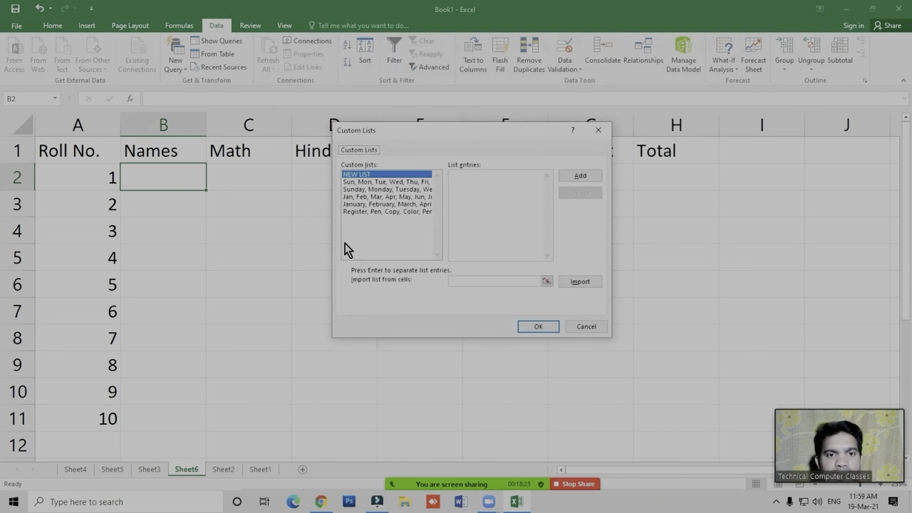
{"action": "left_click", "coordinate": [360, 205]}
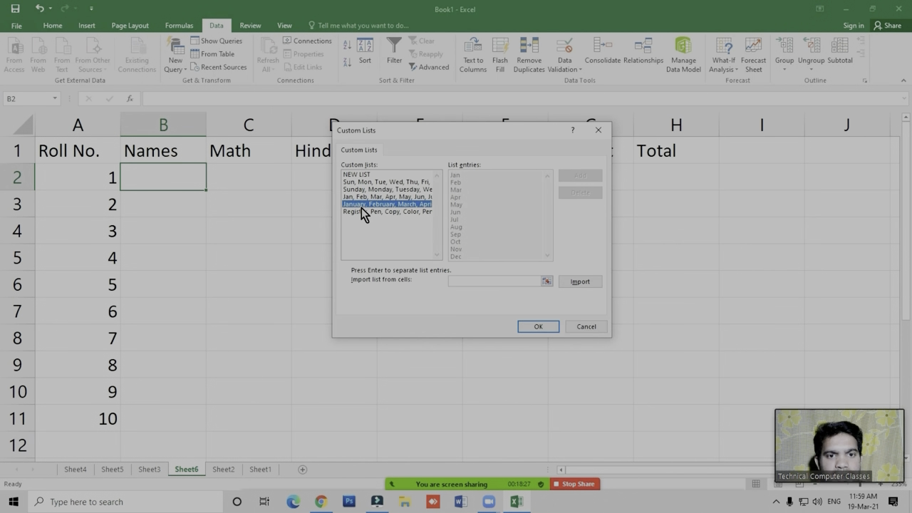
{"action": "left_click", "coordinate": [376, 212]}
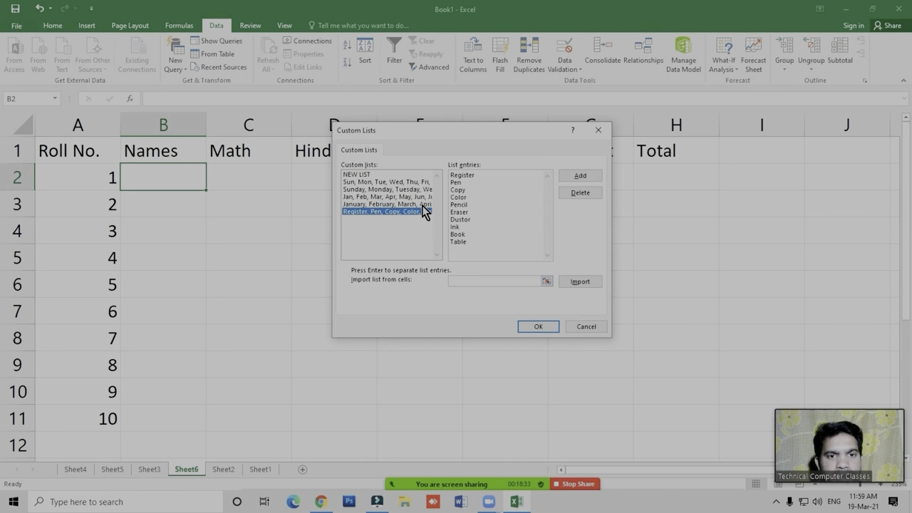
{"action": "left_click", "coordinate": [586, 326]}
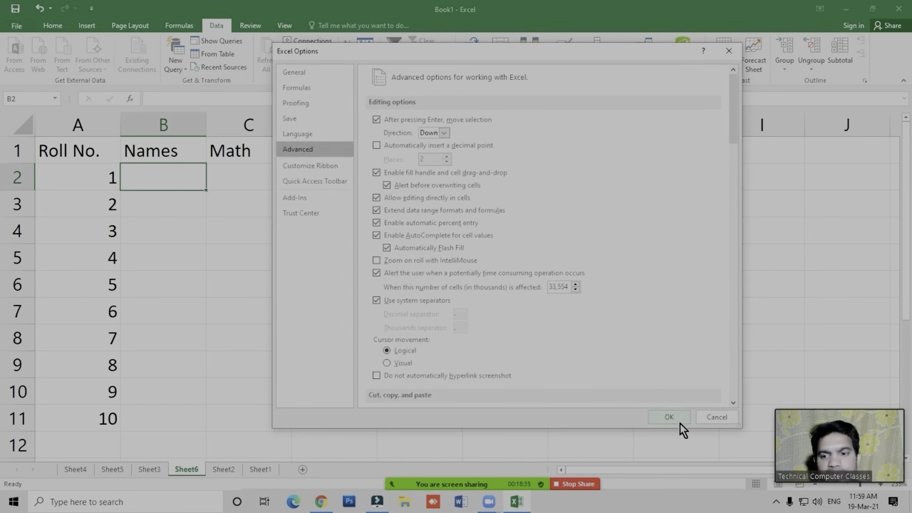
{"action": "left_click", "coordinate": [717, 421]}
- Enter the first names of the students with roll numbers 1 to 5 in B2:B6
{"action": "left_click", "coordinate": [175, 178]}
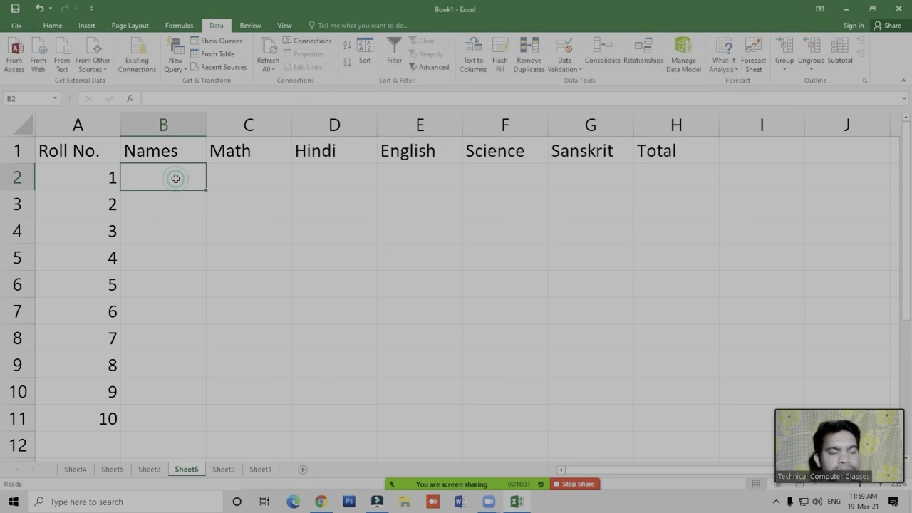
{"action": "type", "text": "Rakesh"}
{"action": "key", "text": "Return"}
{"action": "type", "text": "D"}
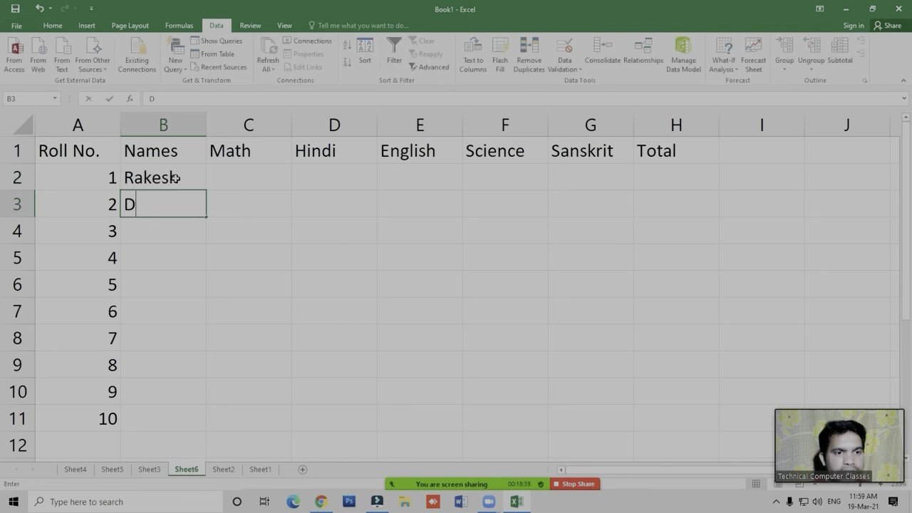
{"action": "type", "text": "eepak"}
{"action": "key", "text": "Return"}
{"action": "type", "text": "Suresh"}
{"action": "key", "text": "Return"}
{"action": "type", "text": "Manish"}
{"action": "key", "text": "Return"}
{"action": "type", "text": "Aevin"}
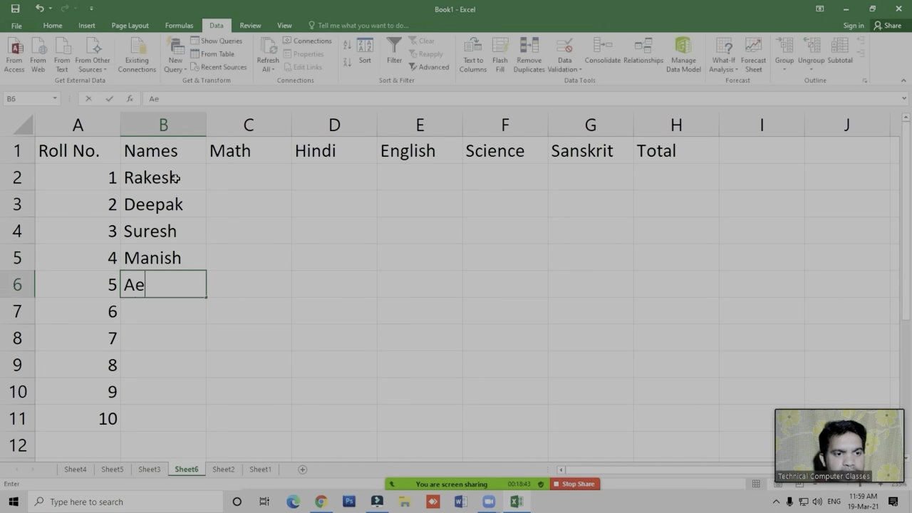
{"action": "key", "text": "BackSpace"}
{"action": "key", "text": "BackSpace"}
{"action": "type", "text": "rvind"}
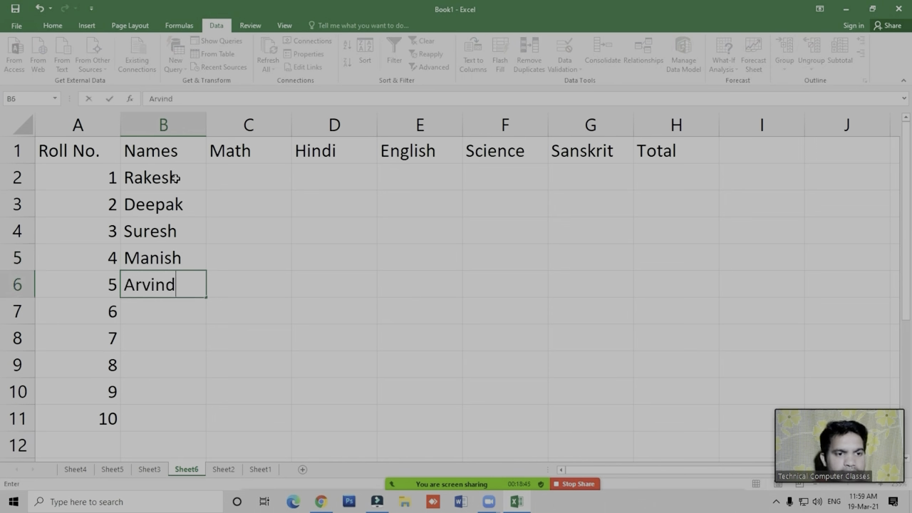
{"action": "key", "text": "Return"}
- Enter the first names of the students with roll numbers 6 to 10 in B7:B11
{"action": "type", "text": "Praksh"}
{"action": "key", "text": "BackSpace"}
{"action": "type", "text": "sh"}
{"action": "key", "text": "BackSpace"}
{"action": "key", "text": "BackSpace"}
{"action": "type", "text": "ash"}
{"action": "key", "text": "Return"}
{"action": "type", "text": "Mohan"}
{"action": "key", "text": "Return"}
{"action": "type", "text": "Sohan"}
{"action": "key", "text": "Return"}
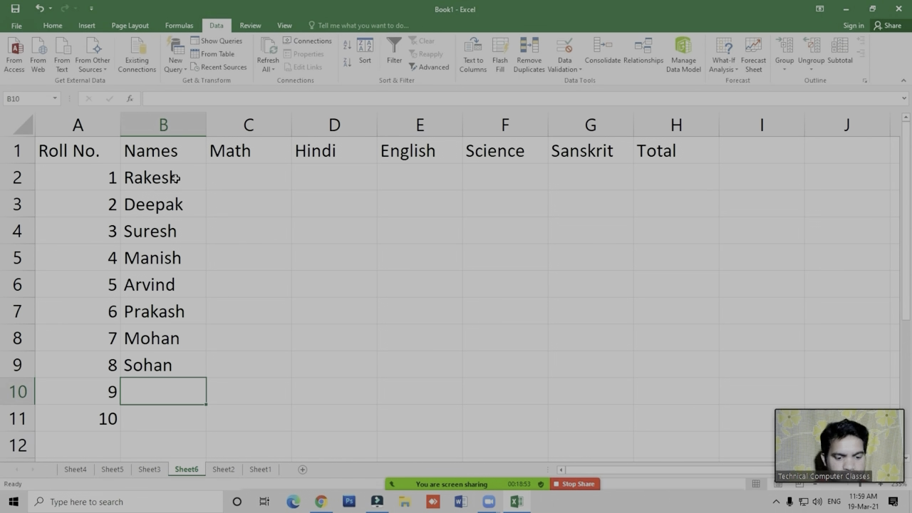
{"action": "type", "text": "Pramod"}
{"action": "key", "text": "Return"}
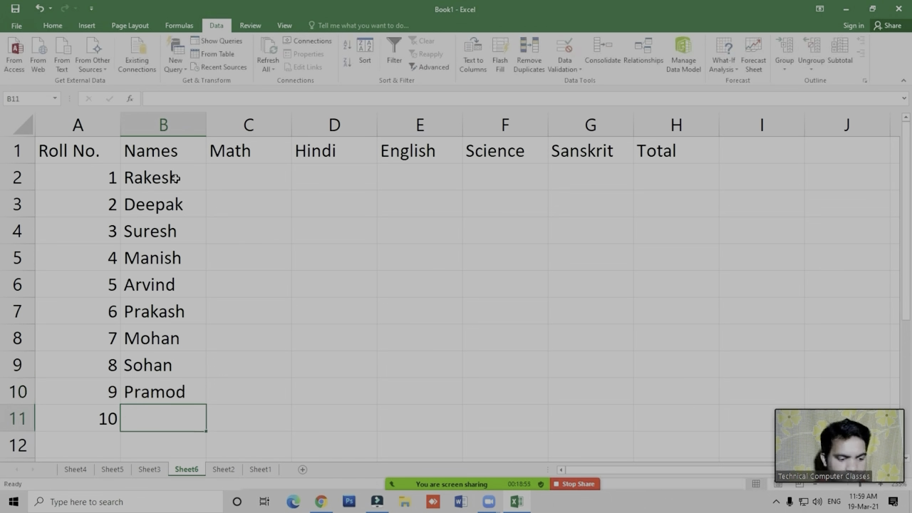
{"action": "type", "text": "Mahender"}
{"action": "key", "text": "Tab"}
- Fill the subject marks range C2:G11 with the formula =RANDBETWEEN(33,99)
{"action": "key", "text": "ctrl+Up"}
{"action": "key", "text": "Down"}
{"action": "key", "text": "shift+Right"}
{"action": "key", "text": "shift+Right"}
{"action": "key", "text": "shift+Right"}
{"action": "key", "text": "shift+Right"}
{"action": "key", "text": "shift+Down"}
{"action": "key", "text": "shift+Down"}
{"action": "key", "text": "shift+Down"}
{"action": "key", "text": "shift+Down"}
{"action": "key", "text": "shift+Down"}
{"action": "key", "text": "shift+Down"}
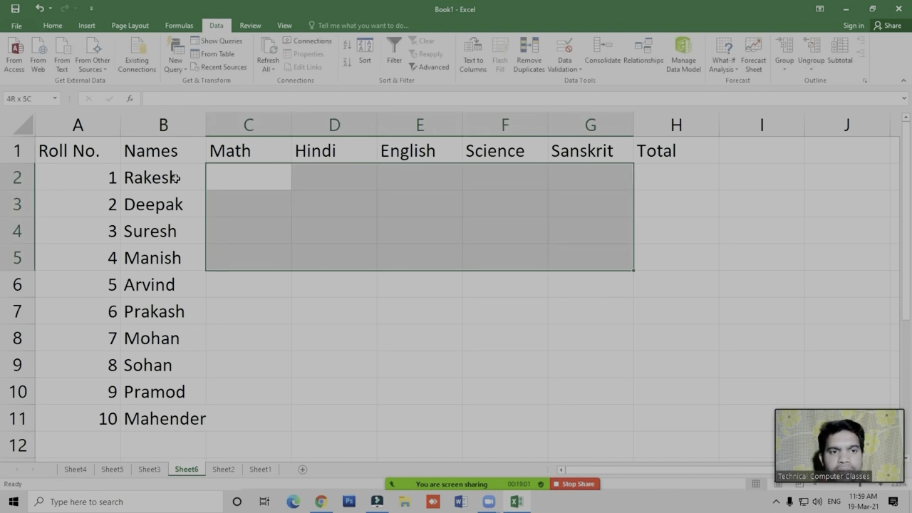
{"action": "key", "text": "shift+Down"}
{"action": "key", "text": "shift+Down"}
{"action": "key", "text": "shift+Down"}
{"action": "type", "text": "=ran"}
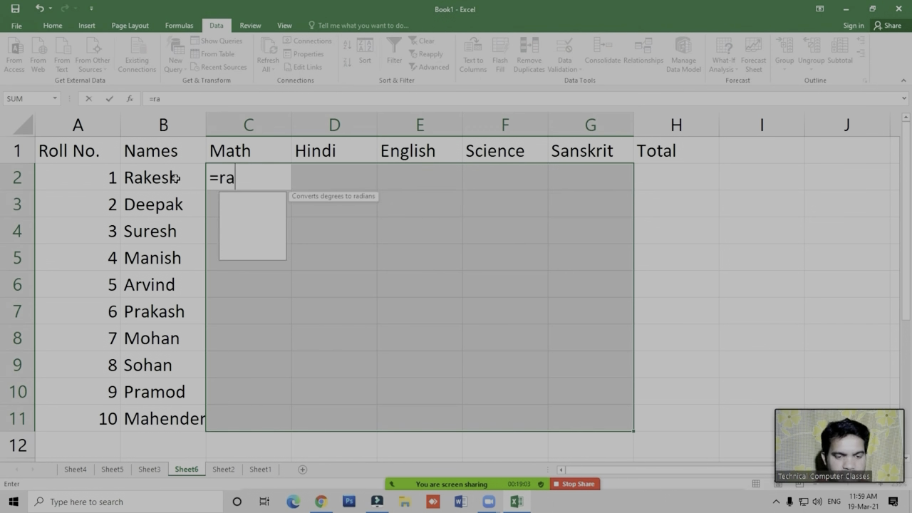
{"action": "key", "text": "Down"}
{"action": "key", "text": "Tab"}
{"action": "type", "text": "33,99"}
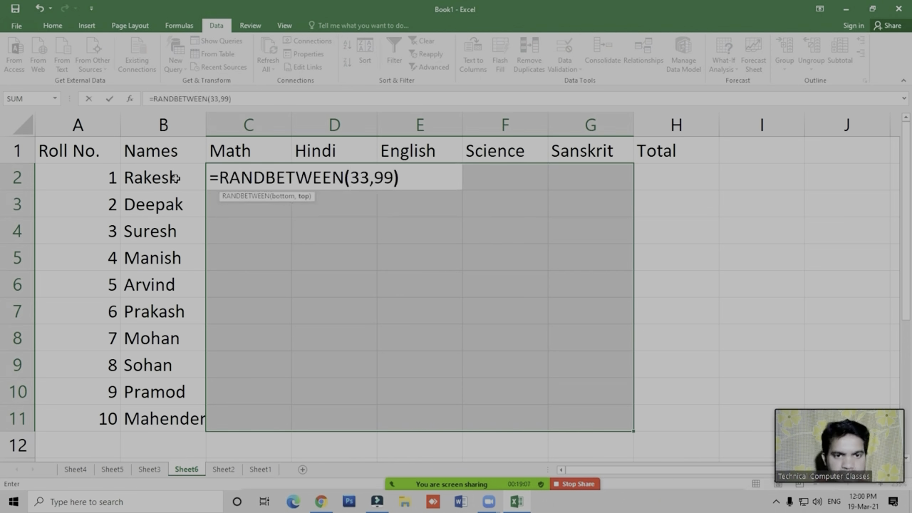
{"action": "type", "text": ")"}
{"action": "key", "text": "ctrl+Return"}
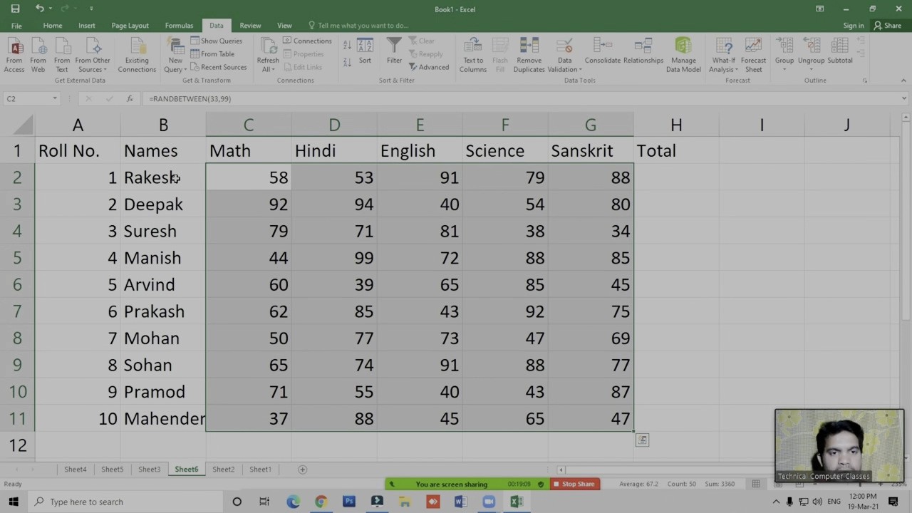
- Replace the random-number formulas in C2:G11 with their values using Paste Special
{"action": "key", "text": "ctrl+c"}
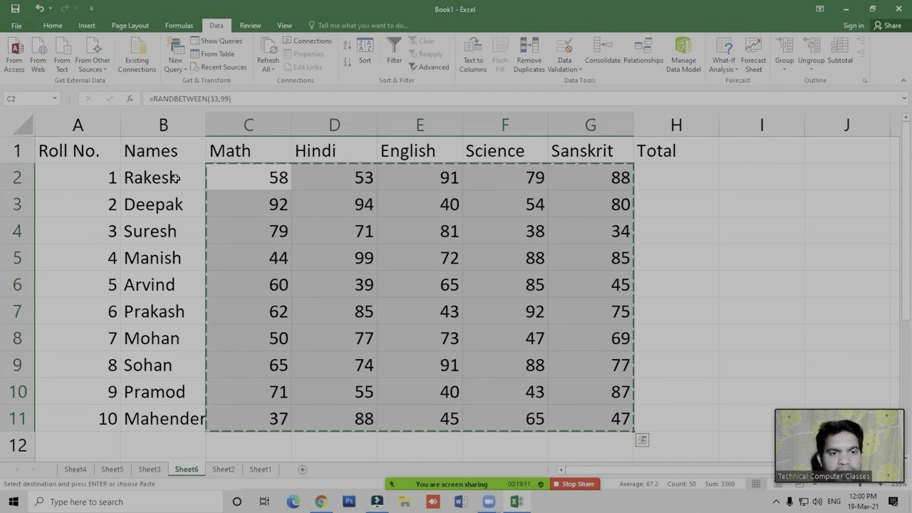
{"action": "key", "text": "alt+e"}
{"action": "key", "text": "s"}
{"action": "key", "text": "v"}
{"action": "key", "text": "Return"}
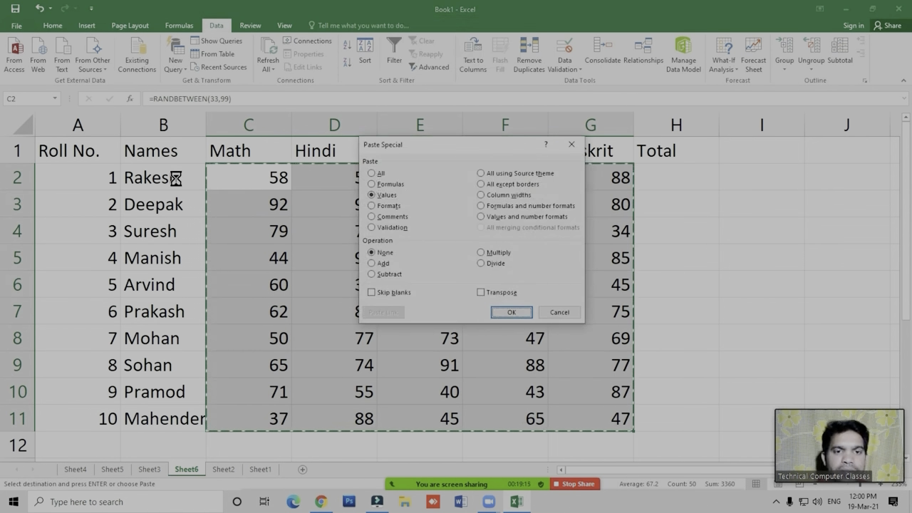
{"action": "key", "text": "Escape"}
{"action": "key", "text": "Right"}
{"action": "key", "text": "Right"}
{"action": "key", "text": "Right"}
{"action": "key", "text": "Right"}
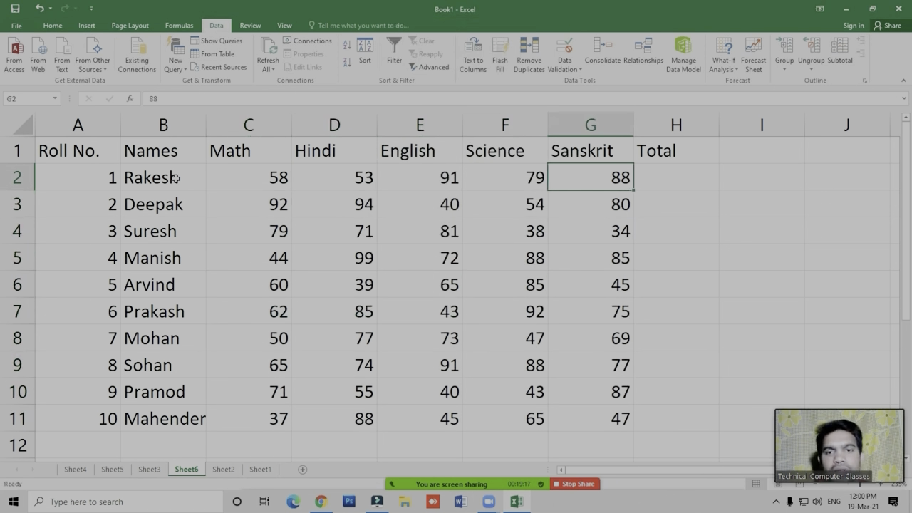
- Calculate each student's total in H2:H11 by summing the marks in columns C to G
{"action": "left_click", "coordinate": [654, 160]}
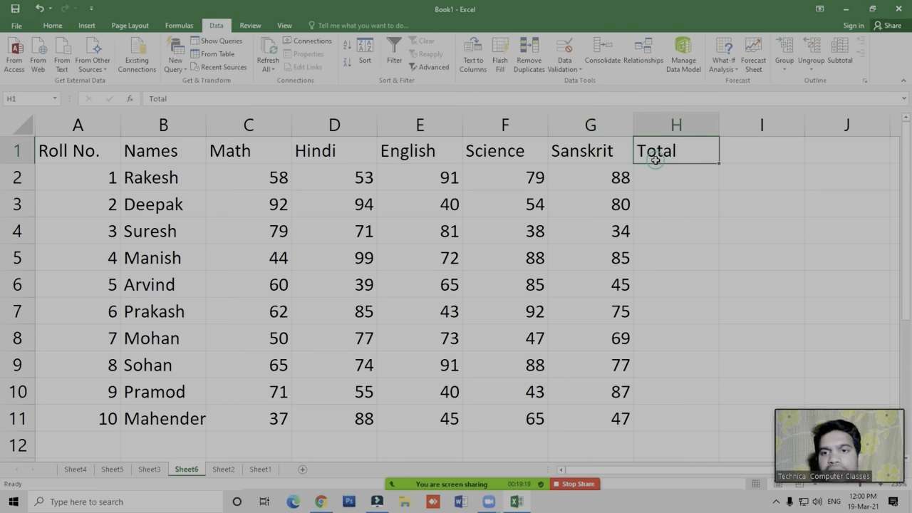
{"action": "left_click", "coordinate": [678, 199]}
{"action": "left_click", "coordinate": [675, 184]}
{"action": "key", "text": "alt+="}
{"action": "key", "text": "Return"}
{"action": "left_click_drag", "start_coordinate": [676, 185], "coordinate": [678, 192]}
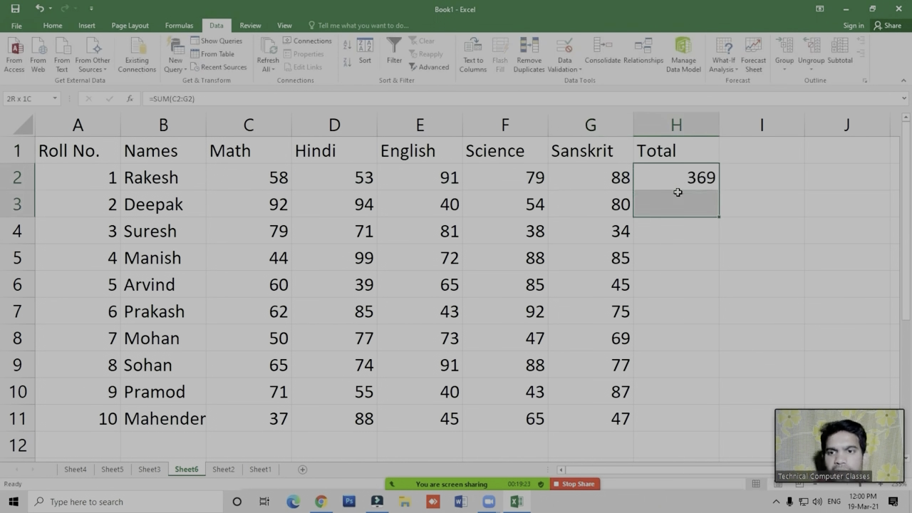
{"action": "key", "text": "shift+Down"}
{"action": "key", "text": "shift+Down"}
{"action": "key", "text": "shift+Down"}
{"action": "key", "text": "shift+Down"}
{"action": "key", "text": "shift+Down"}
{"action": "key", "text": "shift+Down"}
{"action": "key", "text": "shift+Down"}
{"action": "key", "text": "shift+Down"}
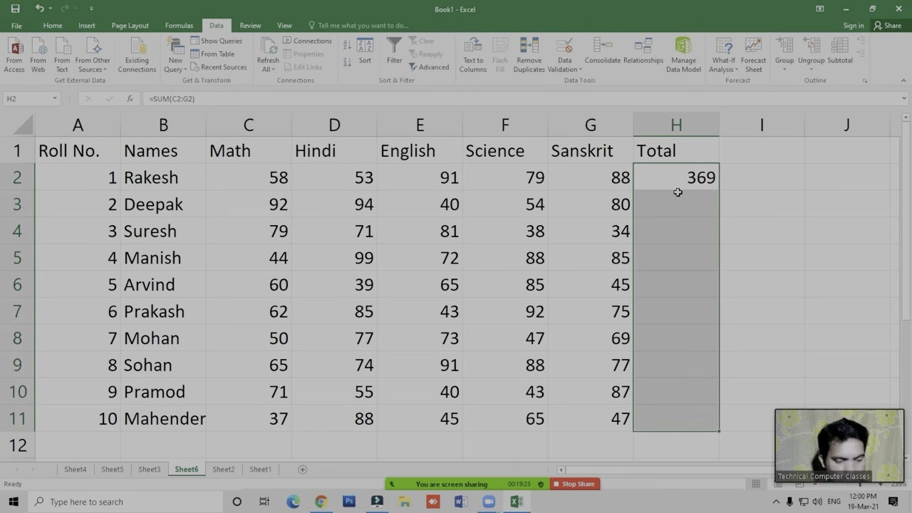
{"action": "key", "text": "ctrl+d"}
- Apply all borders to the whole marks table A1:H11
{"action": "key", "text": "Left"}
{"action": "key", "text": "Left"}
{"action": "key", "text": "Up"}
{"action": "key", "text": "Left"}
{"action": "key", "text": "Left"}
{"action": "key", "text": "Left"}
{"action": "key", "text": "Left"}
{"action": "key", "text": "Left"}
{"action": "key", "text": "ctrl+a"}
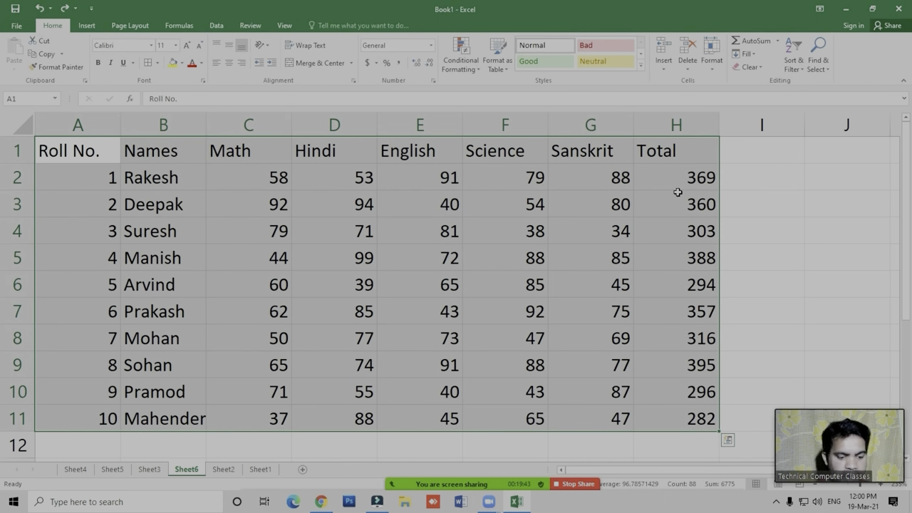
{"action": "key", "text": "alt+h"}
{"action": "key", "text": "b"}
{"action": "key", "text": "a"}
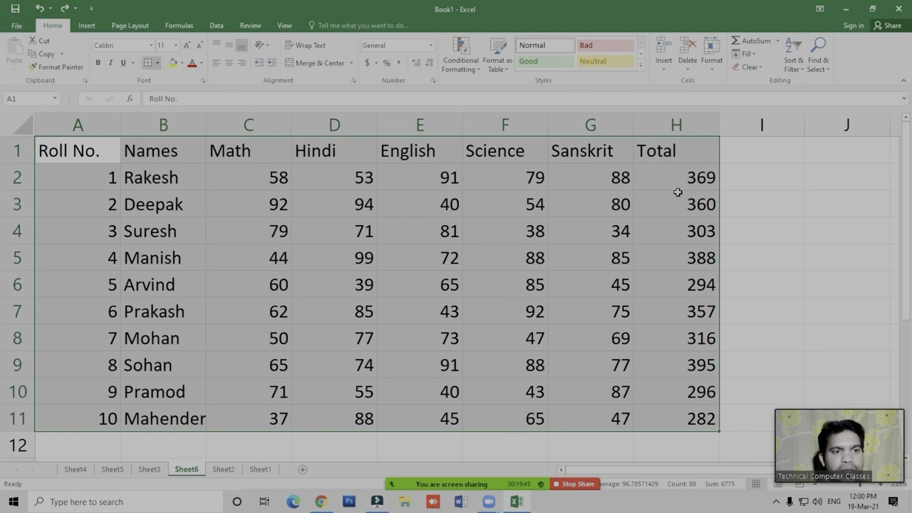
- Make the text of the marks table A1:H11 bold and centre it horizontally
{"action": "key", "text": "ctrl+b"}
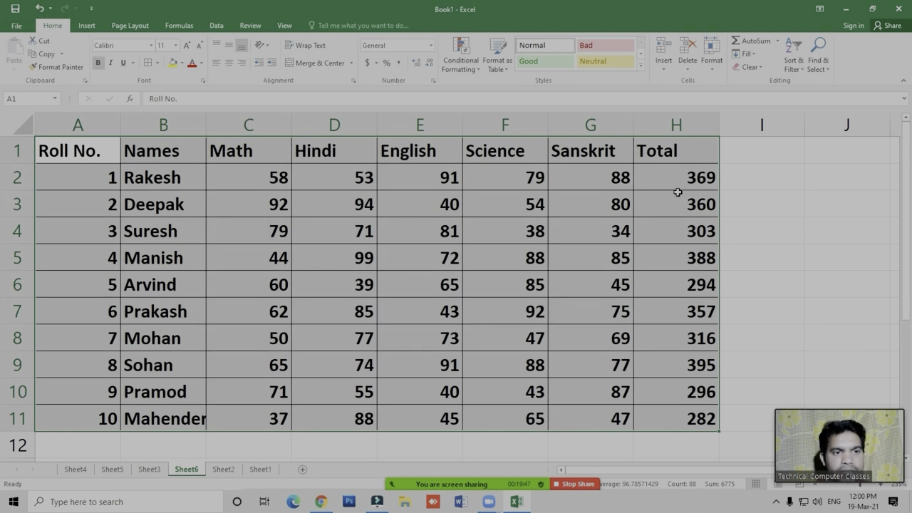
{"action": "key", "text": "alt+h"}
{"action": "key", "text": "a"}
{"action": "key", "text": "c"}
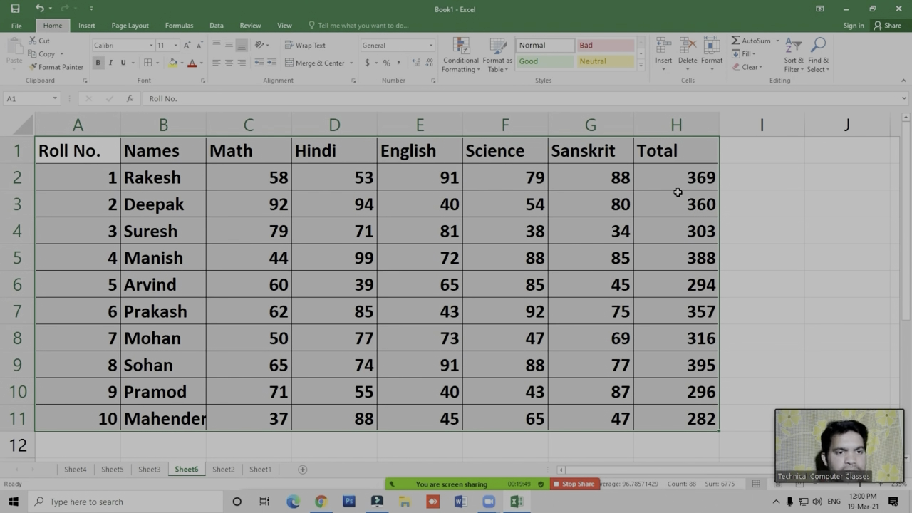
- Fill the header row A1:H1 with the standard yellow colour
{"action": "key", "text": "ctrl+Home"}
{"action": "key", "text": "ctrl+shift+Right"}
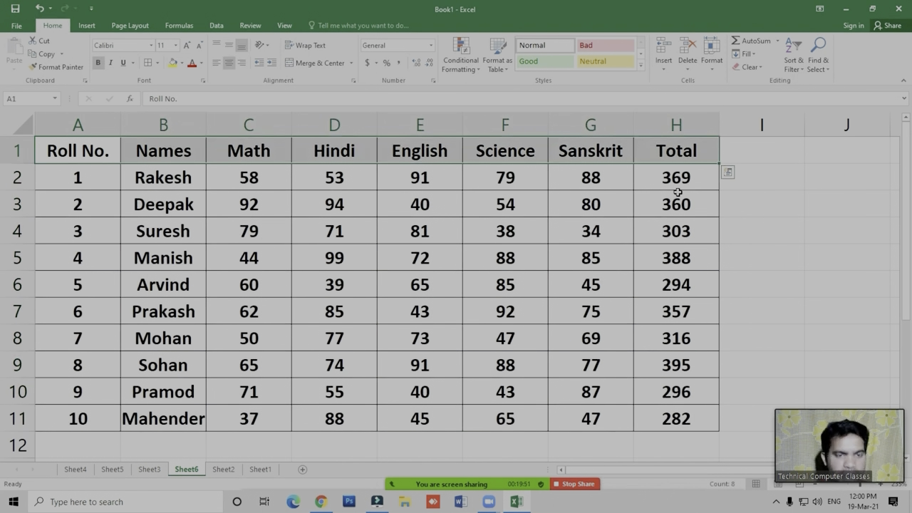
{"action": "key", "text": "alt+h"}
{"action": "key", "text": "h"}
{"action": "key", "text": "Right"}
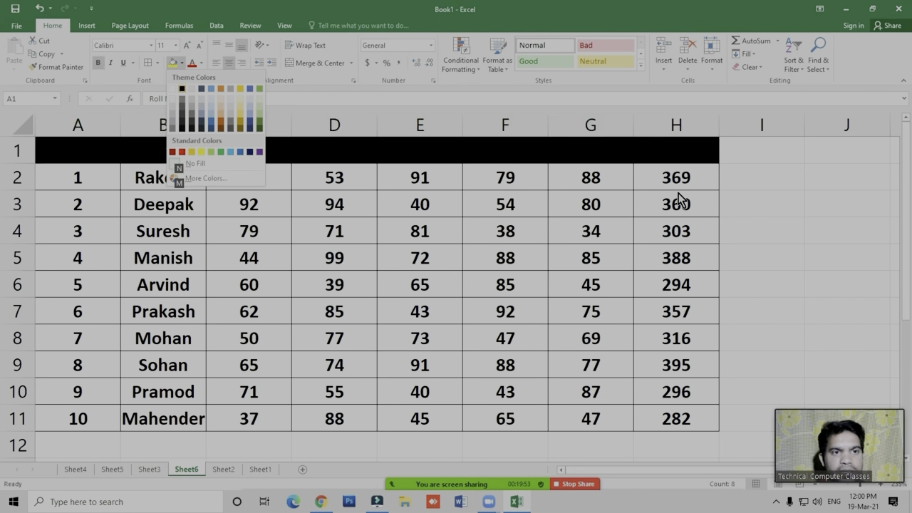
{"action": "key", "text": "Right"}
{"action": "key", "text": "Right"}
{"action": "key", "text": "Right"}
{"action": "key", "text": "Right"}
{"action": "key", "text": "Right"}
{"action": "key", "text": "Right"}
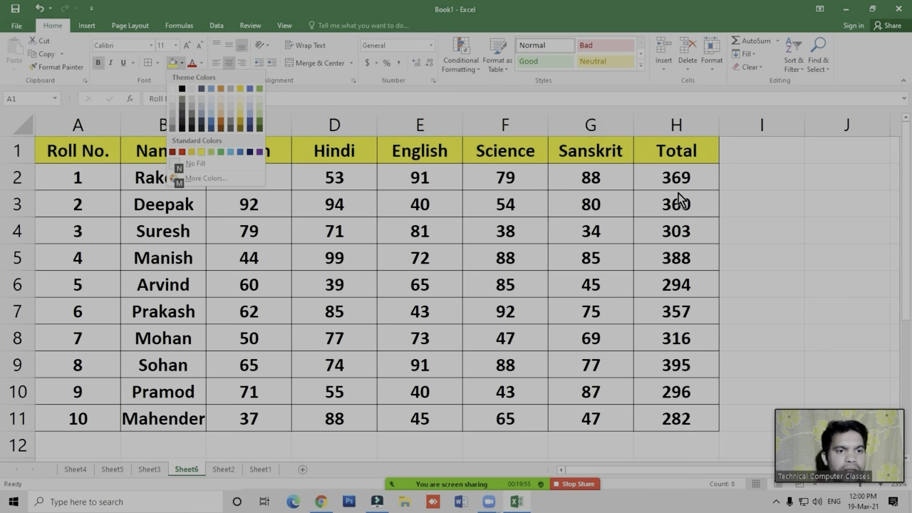
{"action": "key", "text": "Return"}
{"action": "left_click", "coordinate": [434, 268]}
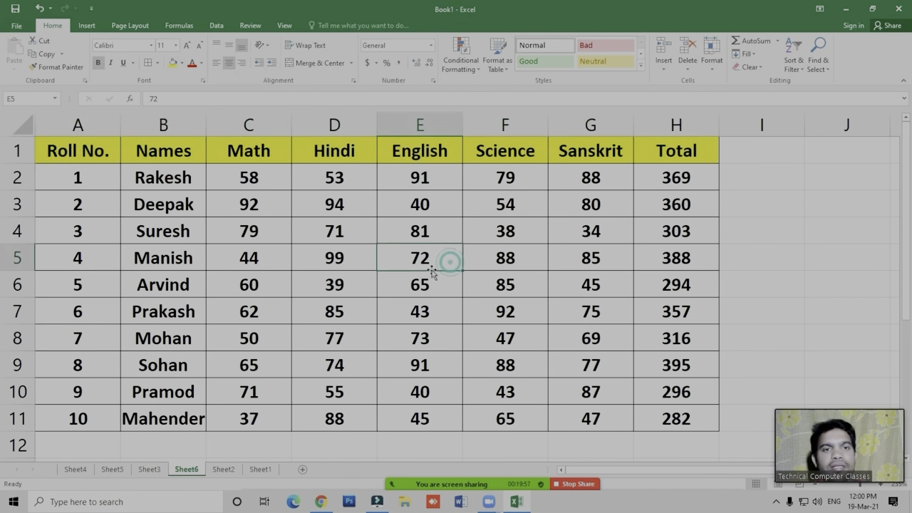
- Examine the sorting and filtering commands among both the data tools and the home editing tools
{"action": "left_click", "coordinate": [214, 29]}
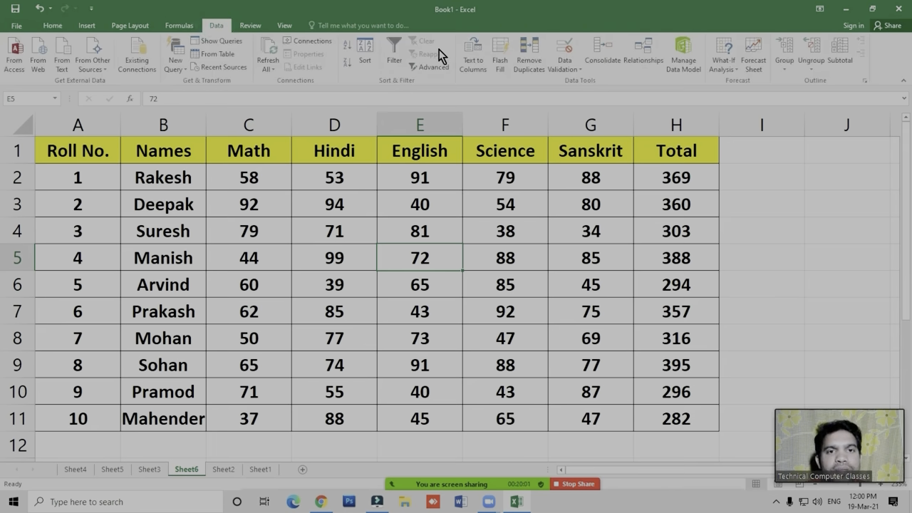
{"action": "left_click", "coordinate": [338, 210]}
{"action": "left_click", "coordinate": [228, 238]}
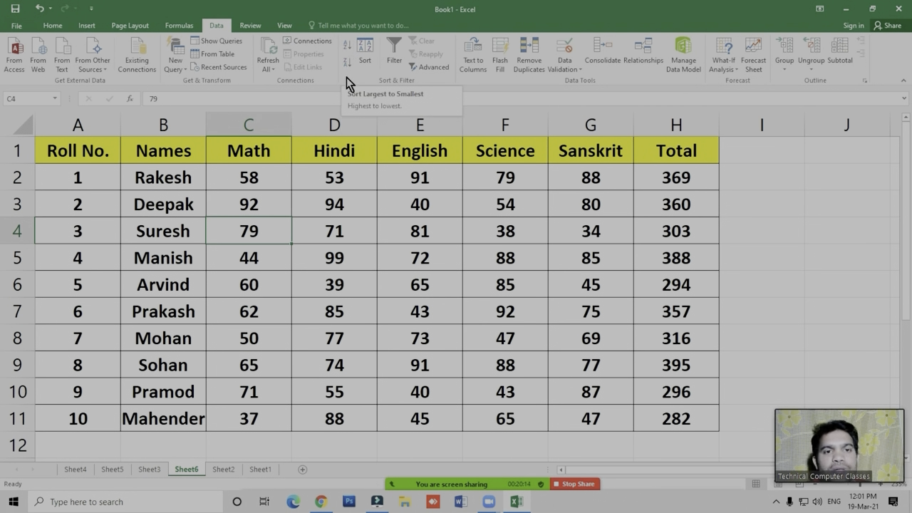
{"action": "left_click", "coordinate": [395, 68]}
{"action": "left_click", "coordinate": [396, 70]}
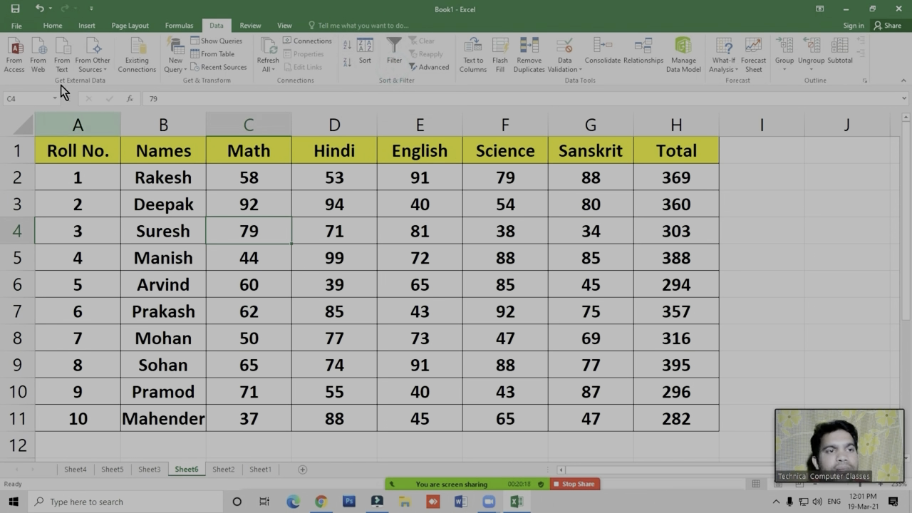
{"action": "left_click", "coordinate": [55, 26]}
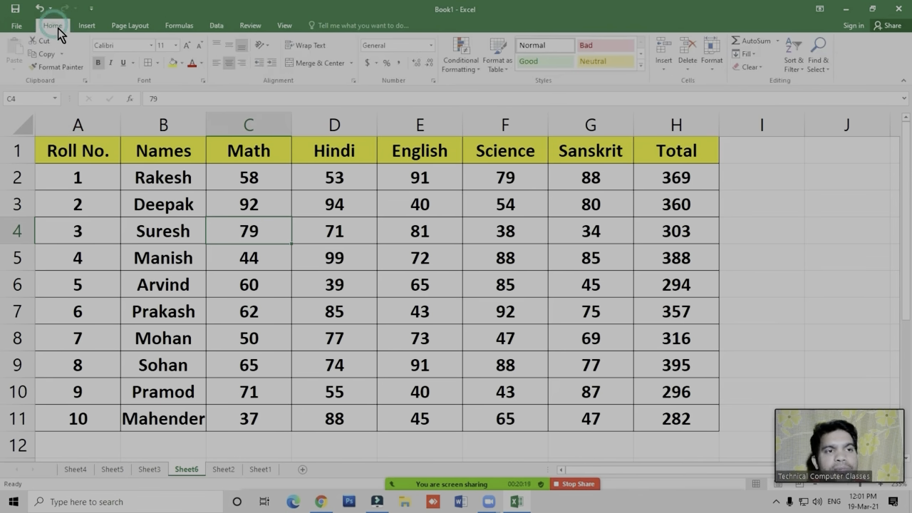
{"action": "left_click", "coordinate": [794, 64]}
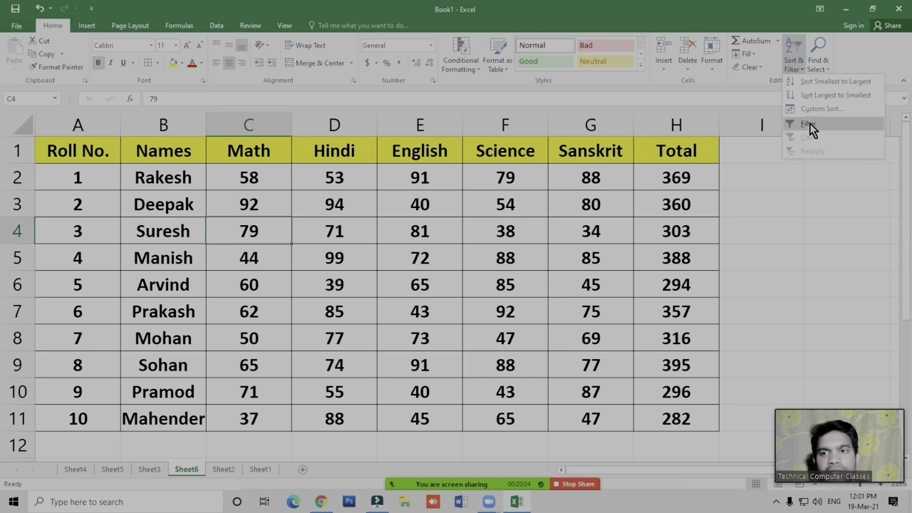
{"action": "left_click", "coordinate": [217, 25]}
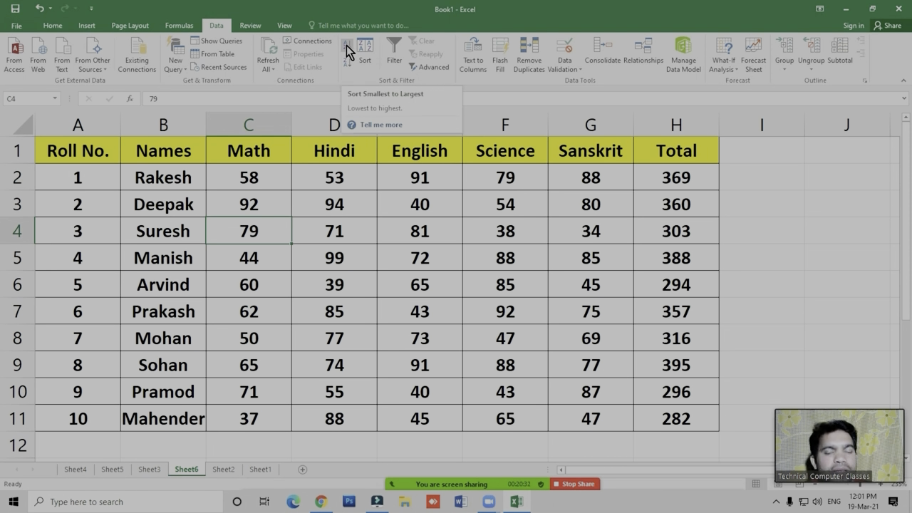
- Sort the student rows by the Total column from smallest to largest
{"action": "left_click", "coordinate": [713, 284]}
{"action": "left_click", "coordinate": [677, 179]}
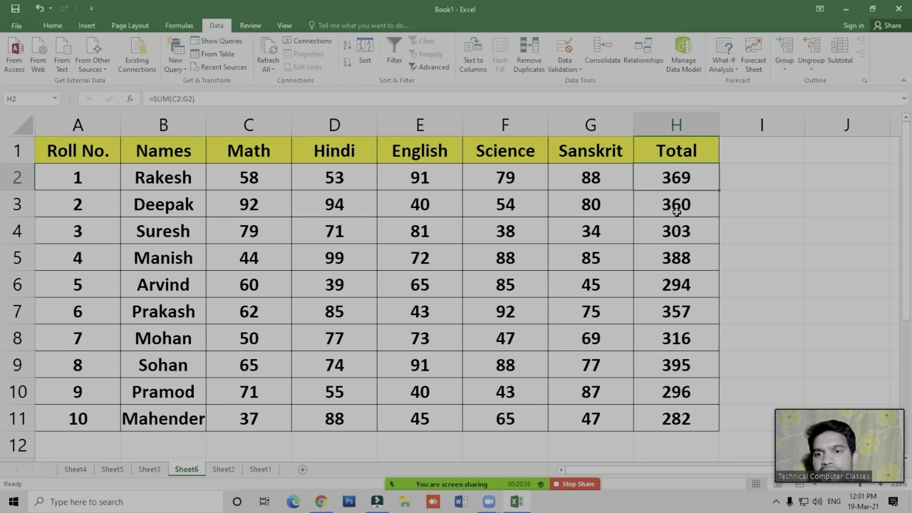
{"action": "left_click", "coordinate": [686, 238]}
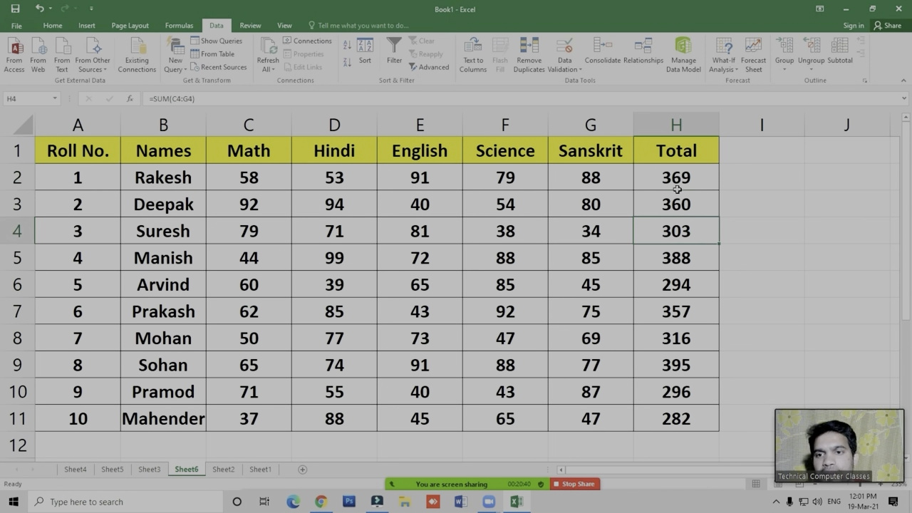
{"action": "left_click", "coordinate": [680, 204]}
{"action": "left_click", "coordinate": [680, 229]}
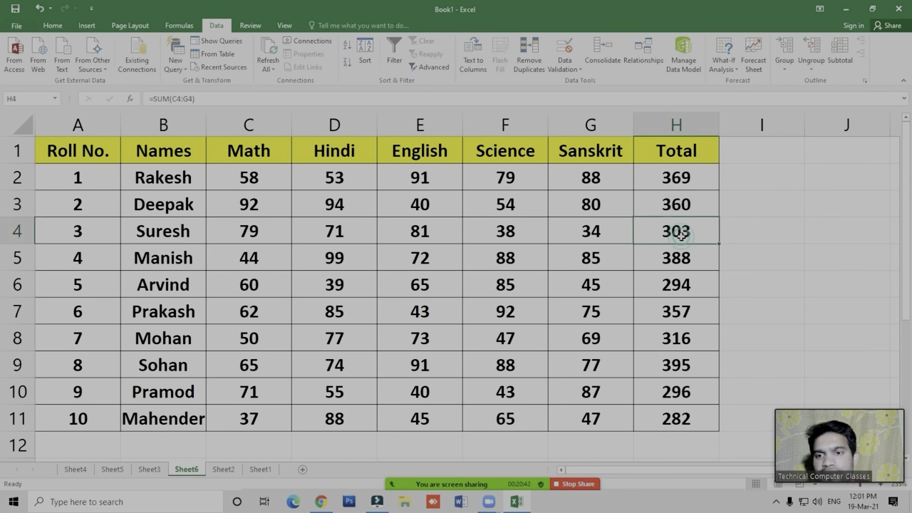
{"action": "left_click", "coordinate": [684, 260]}
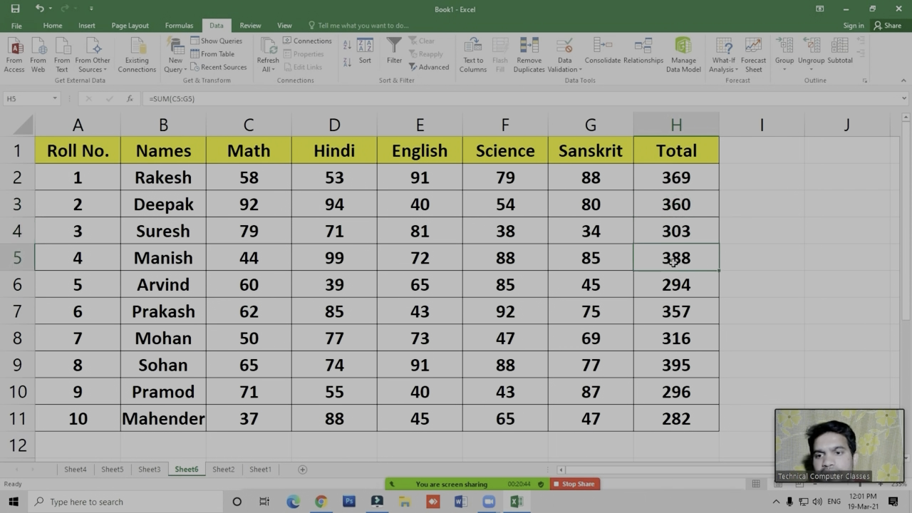
{"action": "left_click", "coordinate": [678, 290]}
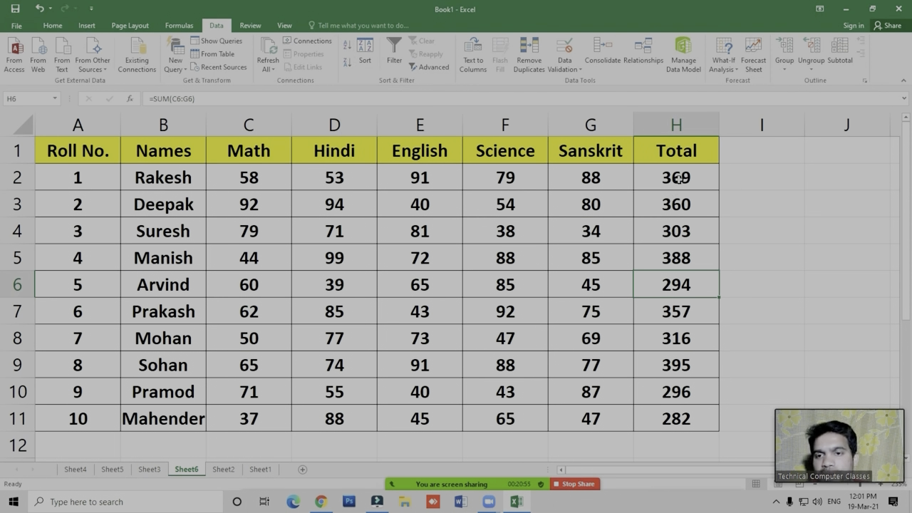
{"action": "left_click", "coordinate": [675, 260]}
{"action": "left_click", "coordinate": [669, 204]}
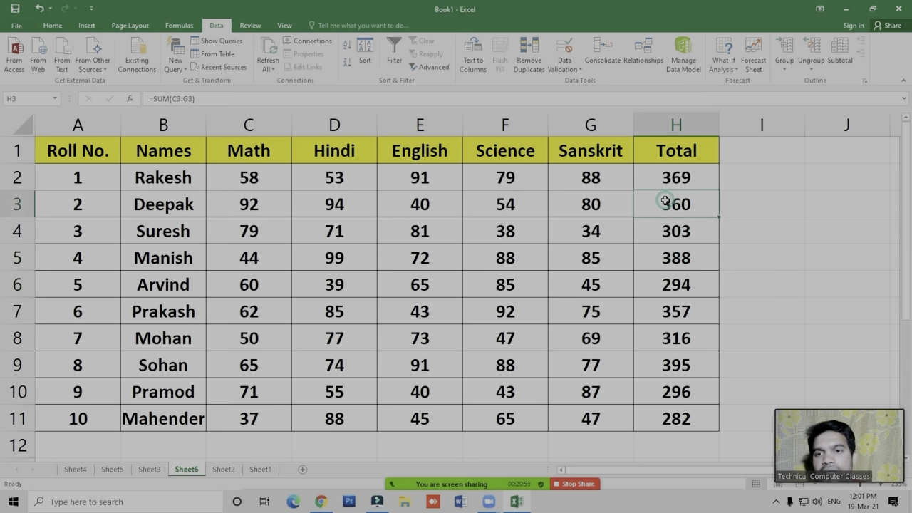
{"action": "left_click", "coordinate": [347, 48]}
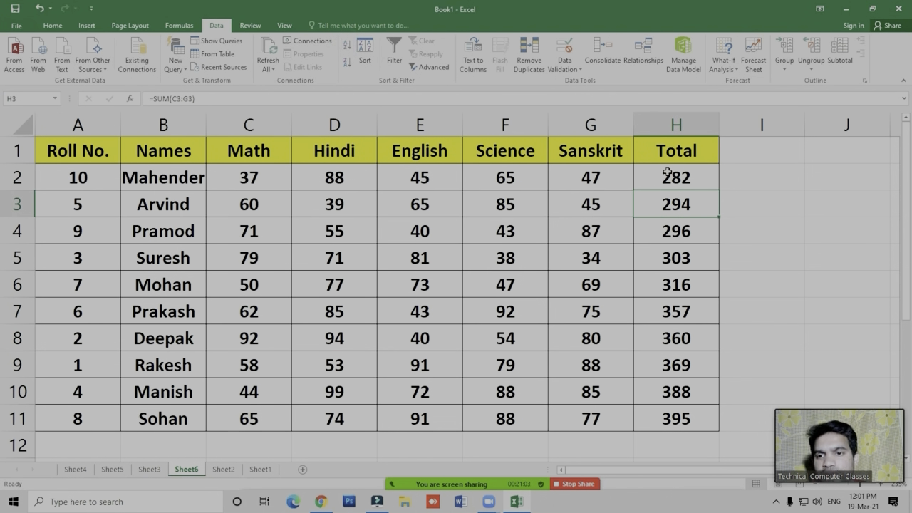
- Examine the order of the totals and roll numbers in the sorted student table
{"action": "left_click", "coordinate": [670, 262]}
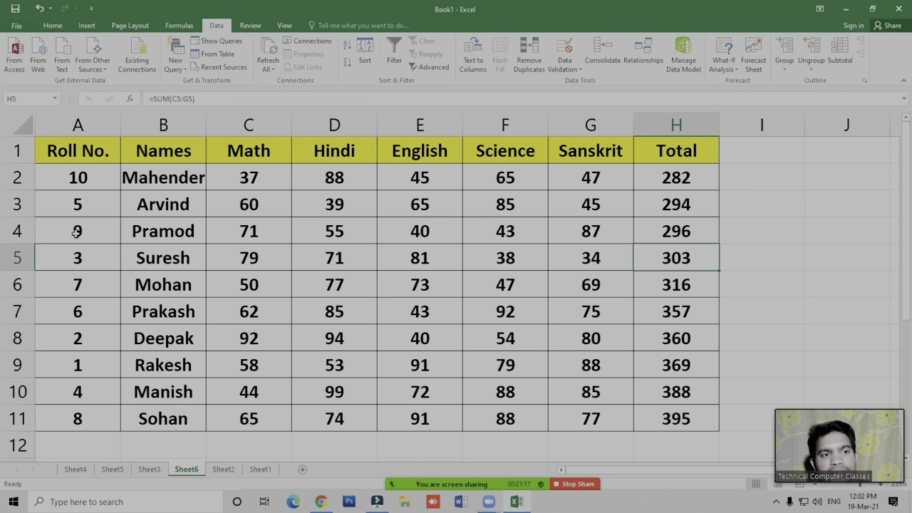
{"action": "left_click", "coordinate": [682, 177]}
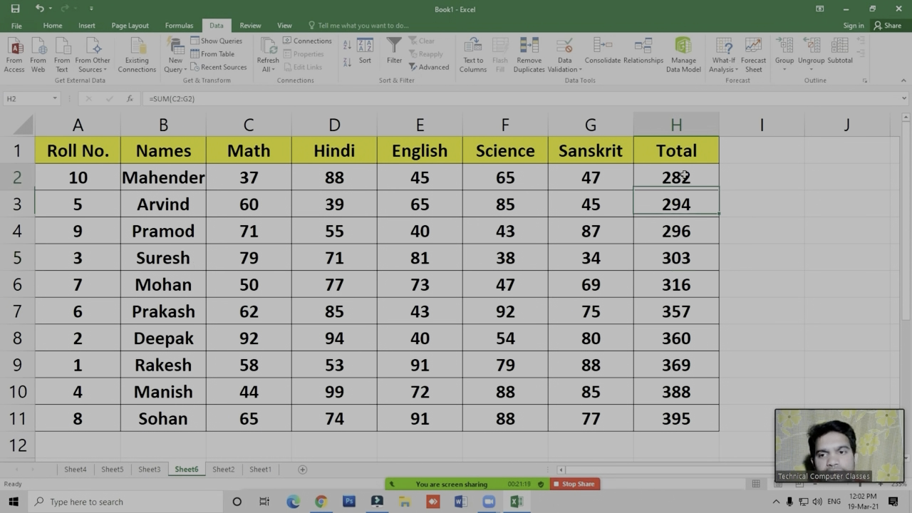
{"action": "left_click", "coordinate": [691, 249]}
{"action": "left_click", "coordinate": [677, 173]}
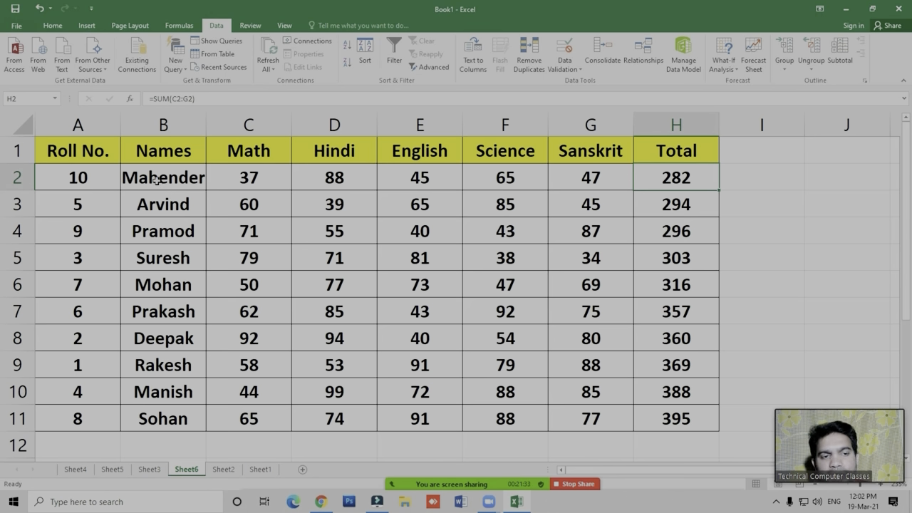
{"action": "left_click", "coordinate": [96, 284]}
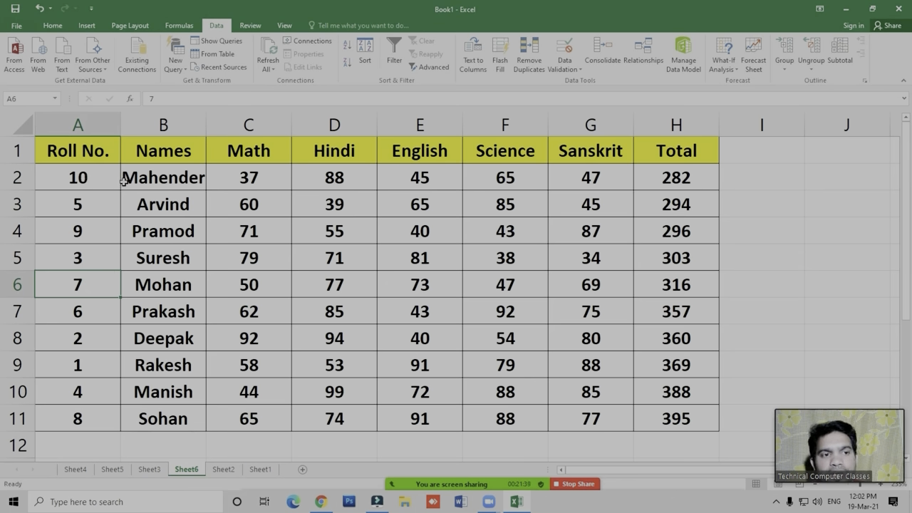
{"action": "left_click", "coordinate": [89, 181]}
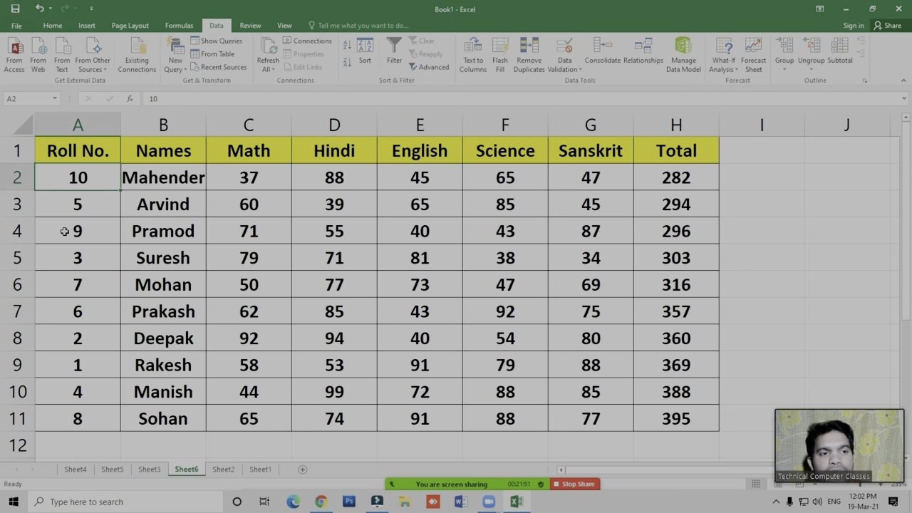
- Start a smallest-to-largest sort on the Roll No. range A1:A11 and move the Sort Warning dialog aside
{"action": "left_click_drag", "start_coordinate": [78, 152], "coordinate": [90, 415]}
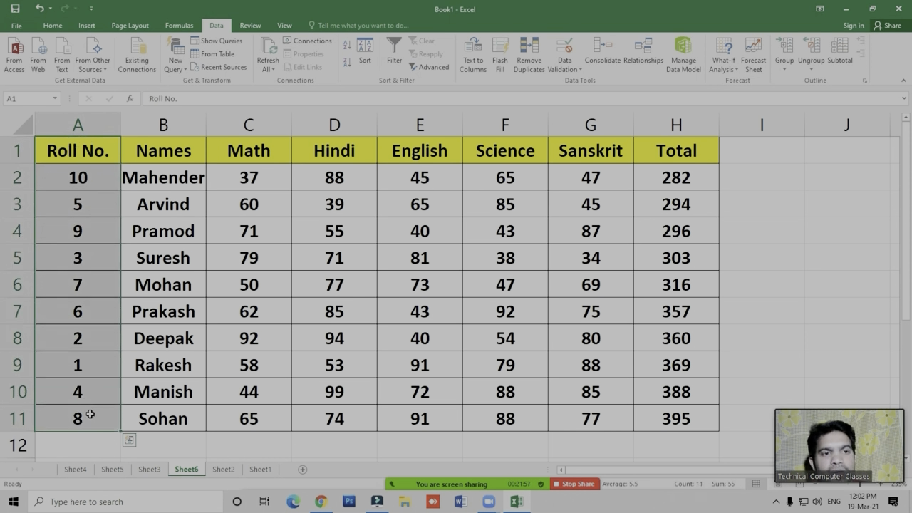
{"action": "left_click", "coordinate": [347, 44]}
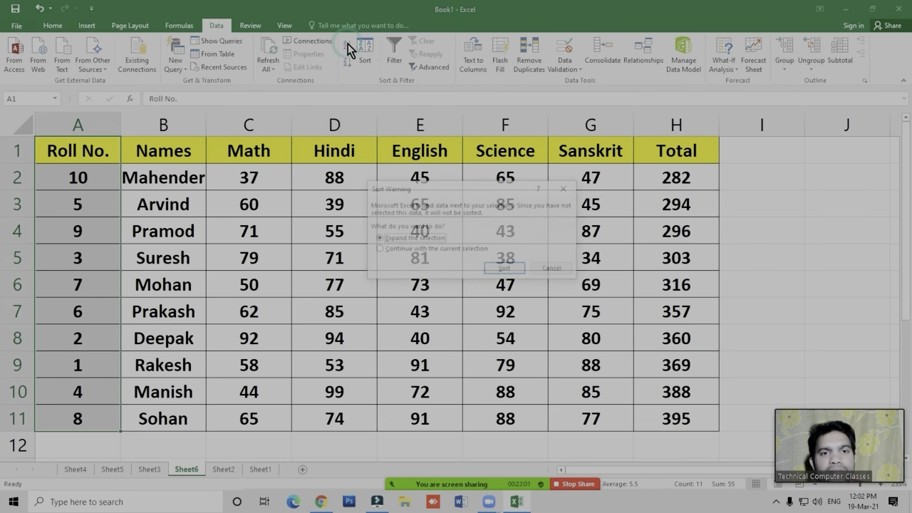
{"action": "left_click_drag", "start_coordinate": [474, 186], "coordinate": [401, 195]}
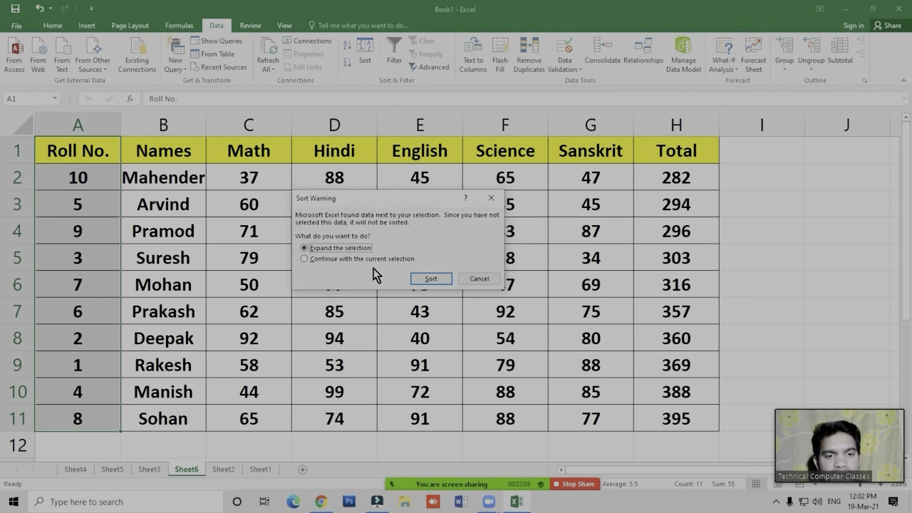
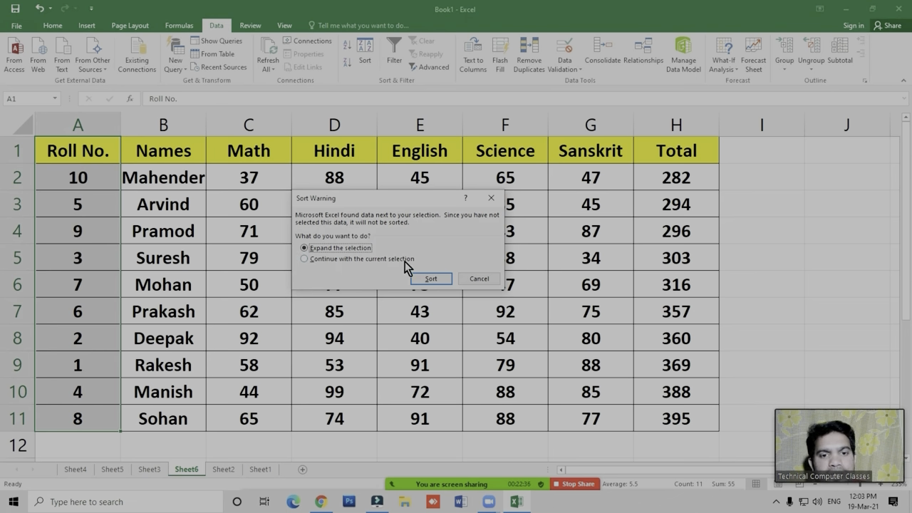
- Sort only the Roll No. column smallest to largest, continuing with the current selection instead of expanding it
{"action": "left_click", "coordinate": [342, 259]}
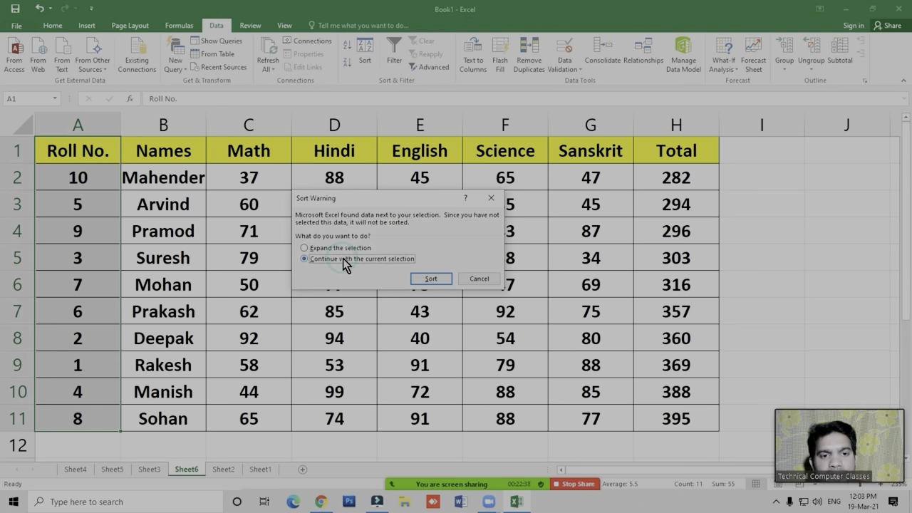
{"action": "left_click", "coordinate": [435, 279]}
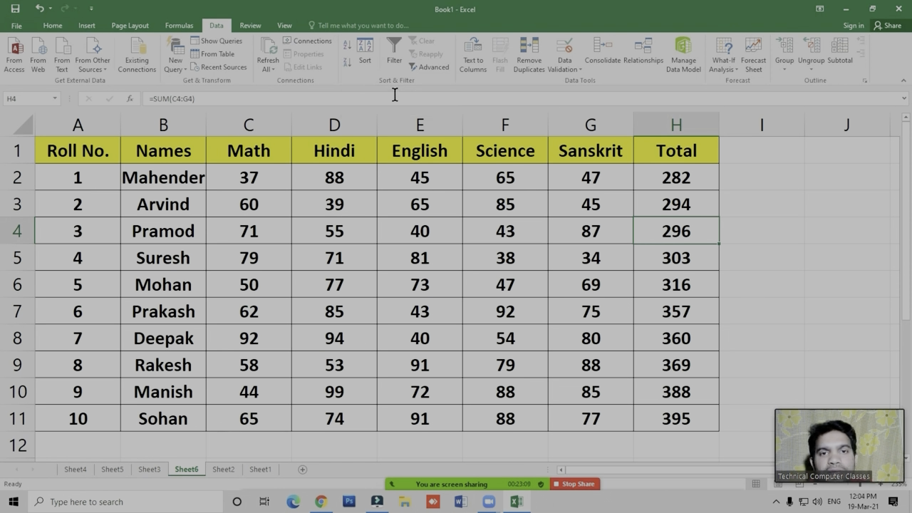
- Sort the student rows by the Total column from largest to smallest
{"action": "left_click", "coordinate": [677, 314]}
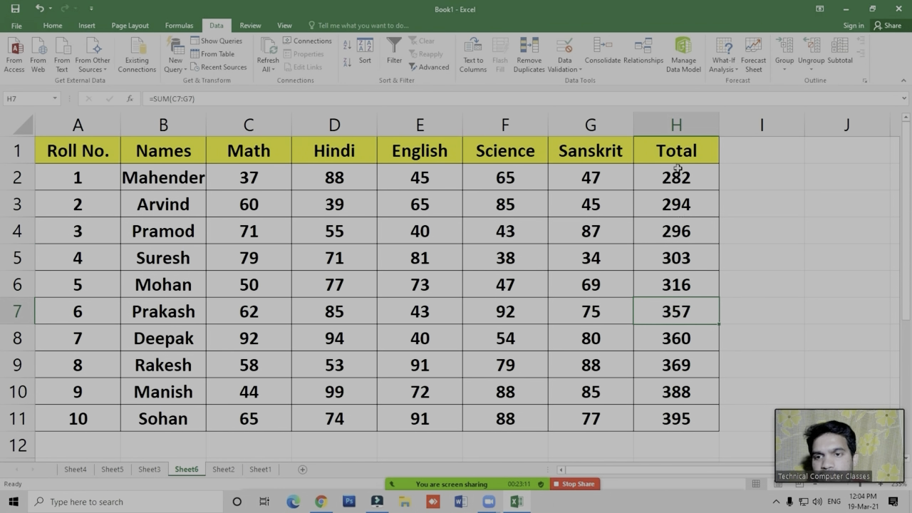
{"action": "left_click", "coordinate": [664, 263]}
{"action": "left_click", "coordinate": [676, 338]}
{"action": "left_click", "coordinate": [659, 251]}
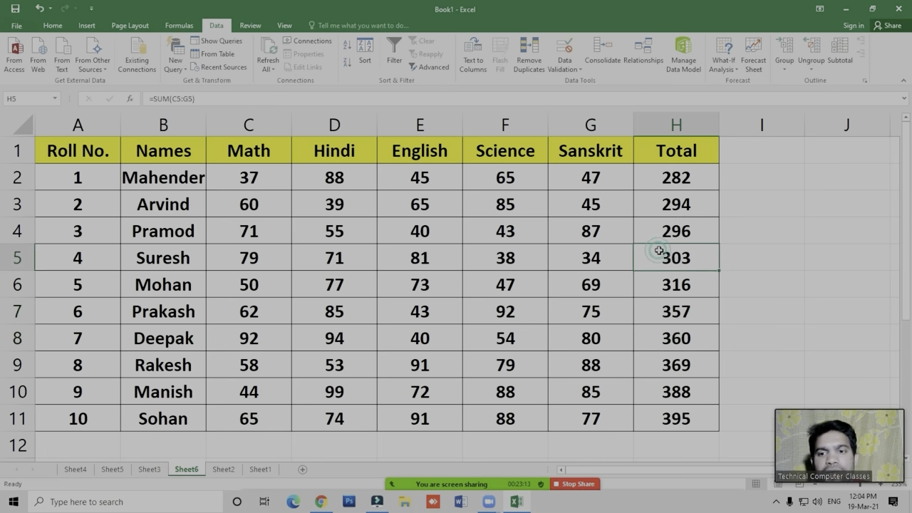
{"action": "left_click", "coordinate": [346, 63]}
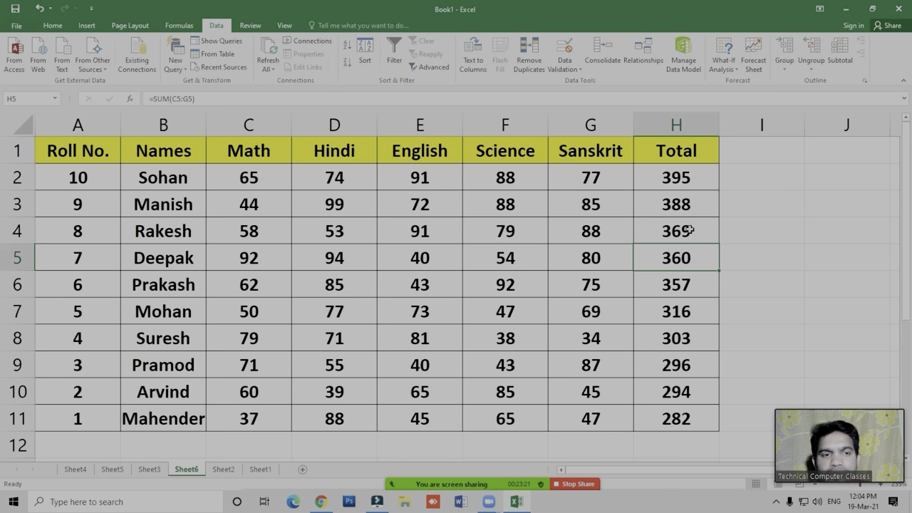
- Sort the student rows alphabetically by the Names column from A to Z
{"action": "left_click", "coordinate": [191, 278]}
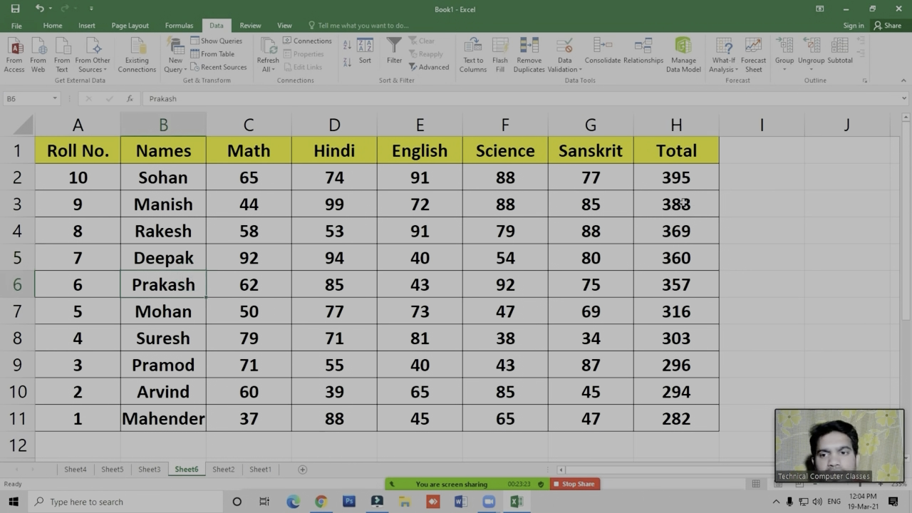
{"action": "left_click", "coordinate": [177, 196]}
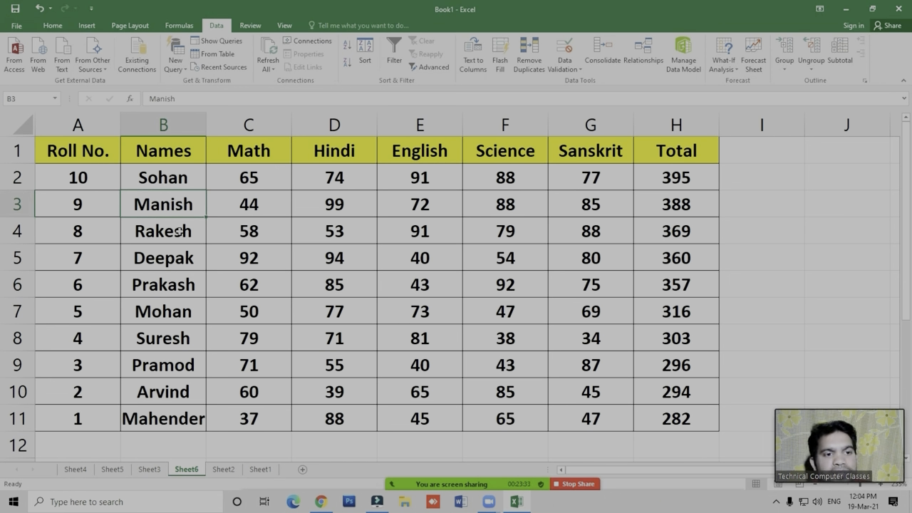
{"action": "left_click", "coordinate": [155, 177]}
{"action": "left_click", "coordinate": [159, 229]}
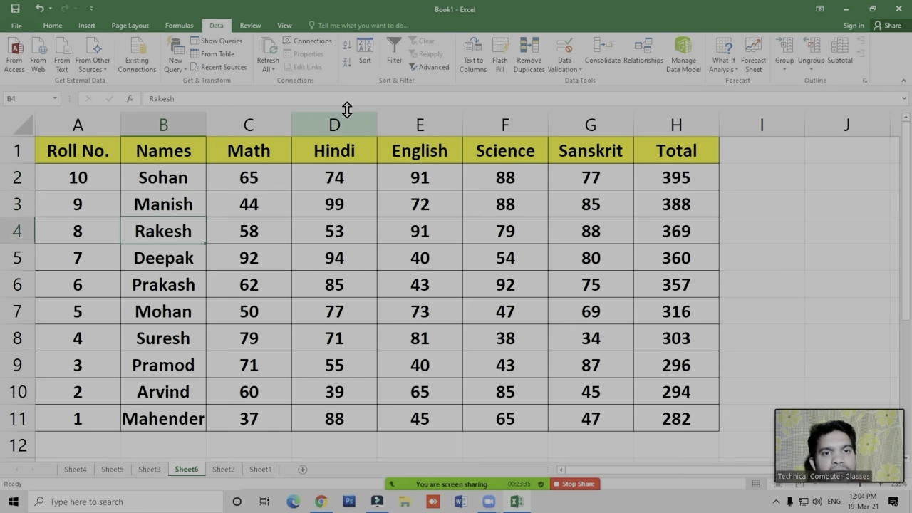
{"action": "left_click", "coordinate": [346, 47]}
{"action": "left_click", "coordinate": [159, 179]}
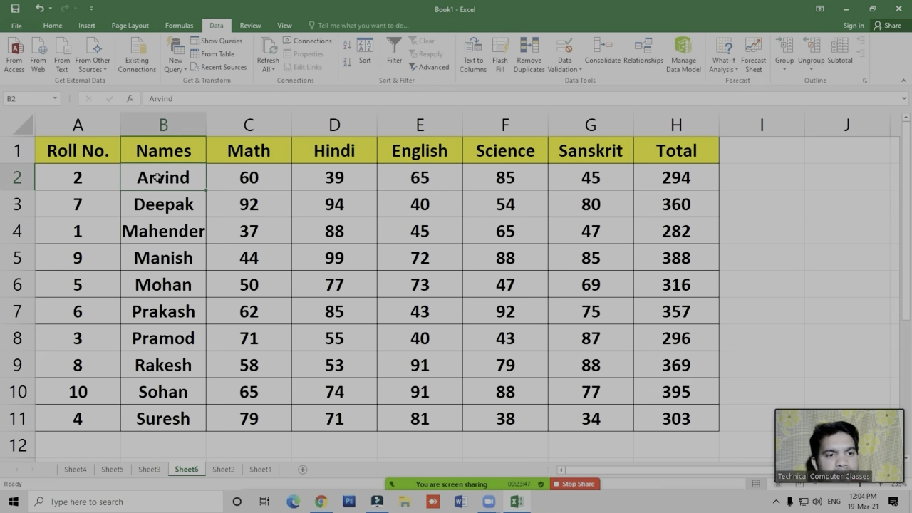
{"action": "left_click", "coordinate": [161, 281]}
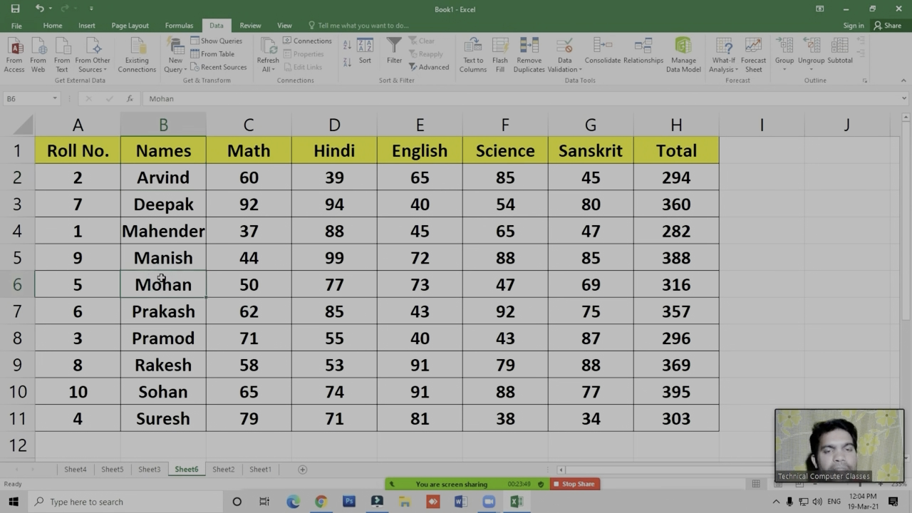
{"action": "left_click", "coordinate": [347, 49]}
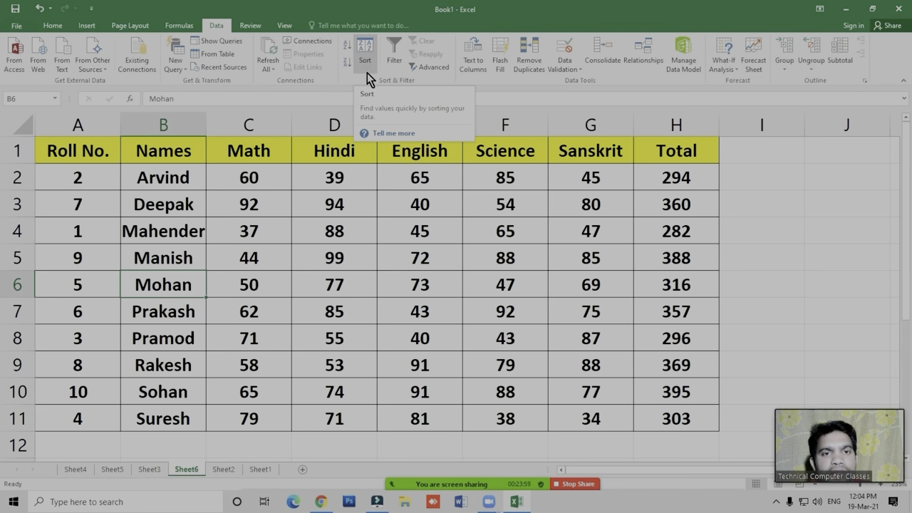
{"action": "left_click", "coordinate": [379, 201]}
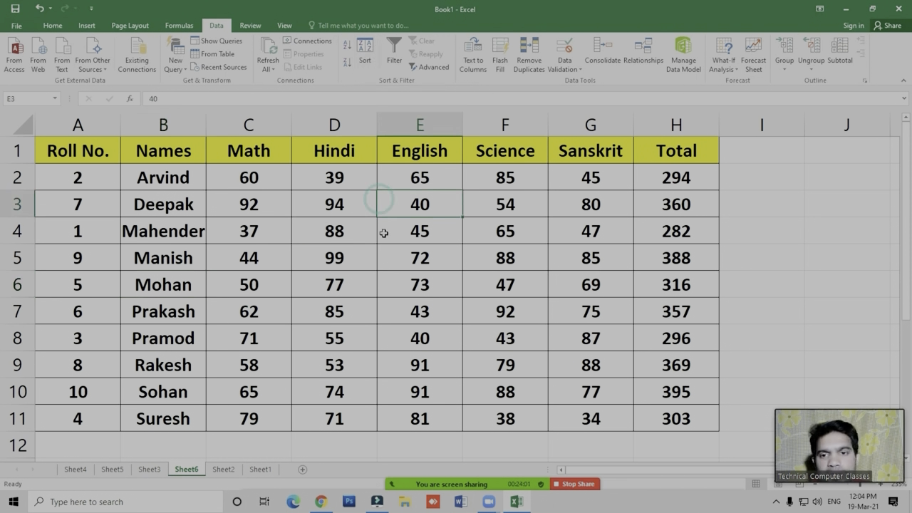
{"action": "left_click", "coordinate": [399, 320]}
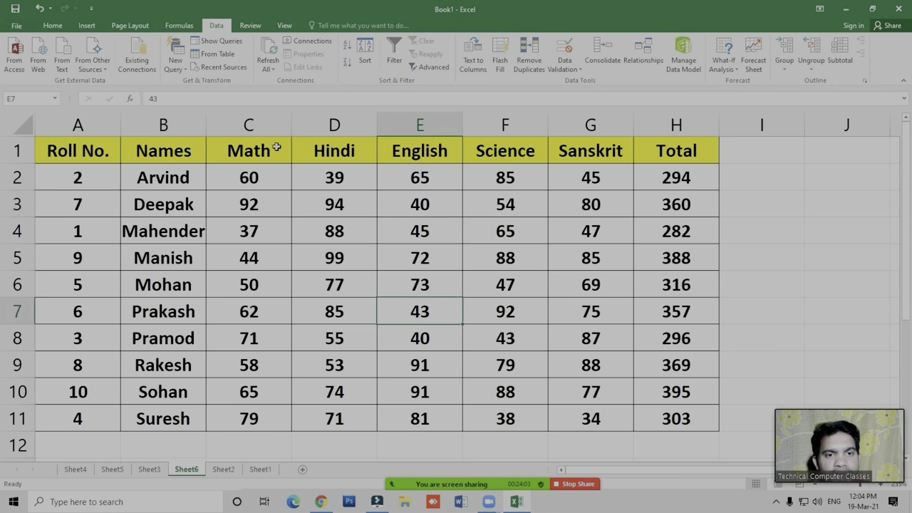
{"action": "left_click", "coordinate": [676, 156]}
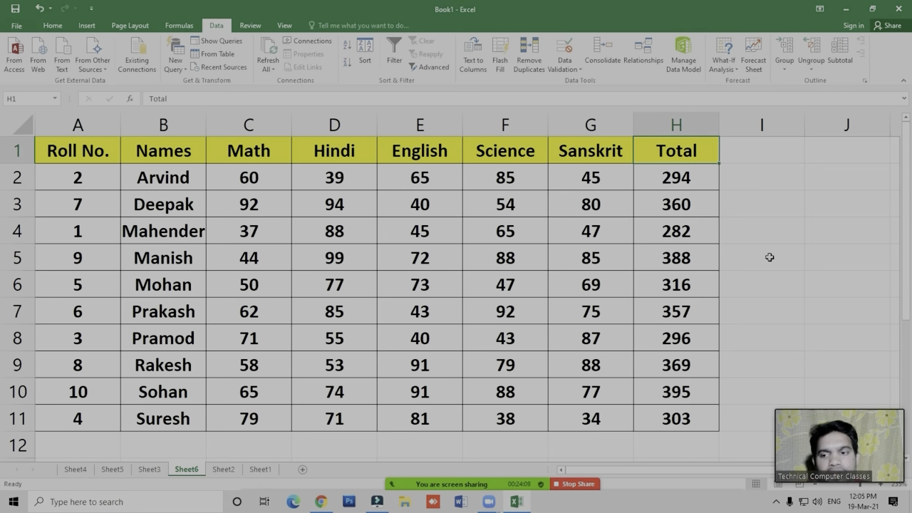
{"action": "left_click_drag", "start_coordinate": [820, 472], "coordinate": [818, 397]}
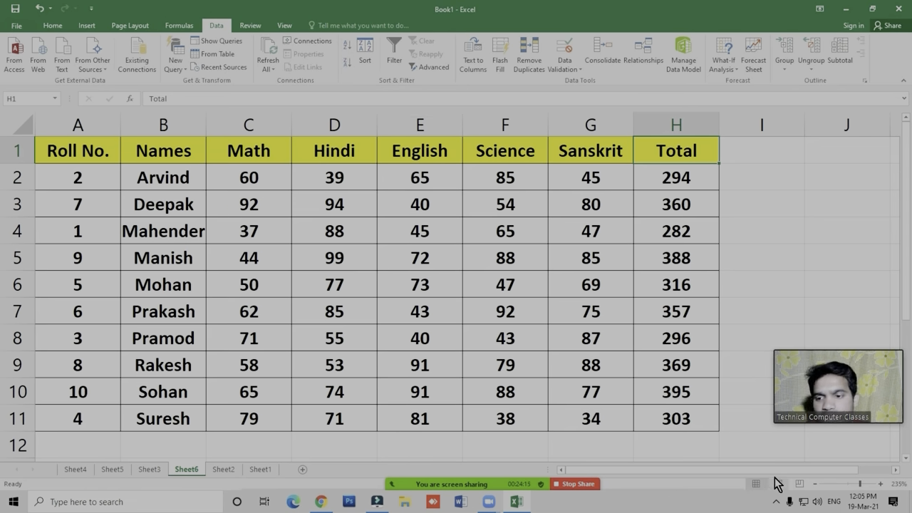
{"action": "left_click_drag", "start_coordinate": [819, 471], "coordinate": [832, 470]}
{"action": "left_click", "coordinate": [894, 471]}
{"action": "left_click_drag", "start_coordinate": [895, 471], "coordinate": [894, 471]}
{"action": "left_click_drag", "start_coordinate": [754, 467], "coordinate": [598, 482]}
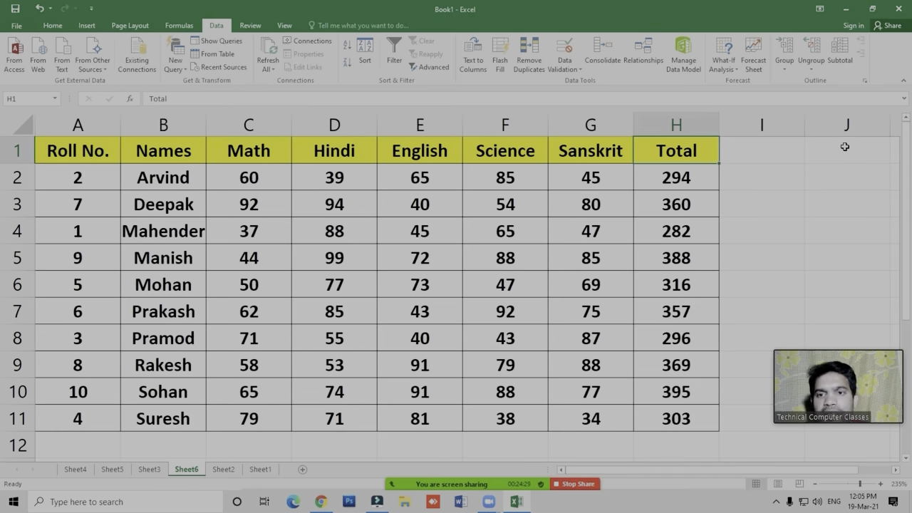
{"action": "left_click_drag", "start_coordinate": [627, 470], "coordinate": [566, 473]}
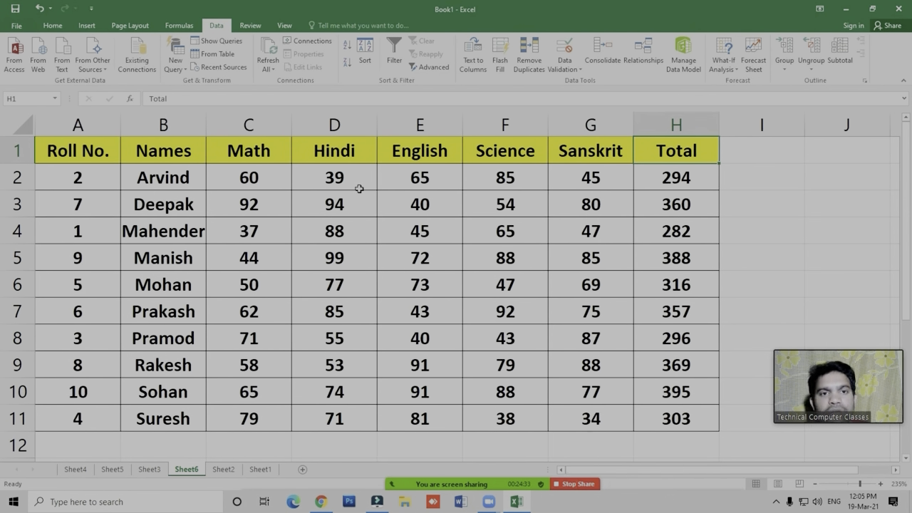
- Use a custom sort to order the student rows by Hindi values from smallest to largest
{"action": "left_click", "coordinate": [365, 62]}
{"action": "left_click_drag", "start_coordinate": [373, 180], "coordinate": [401, 181]}
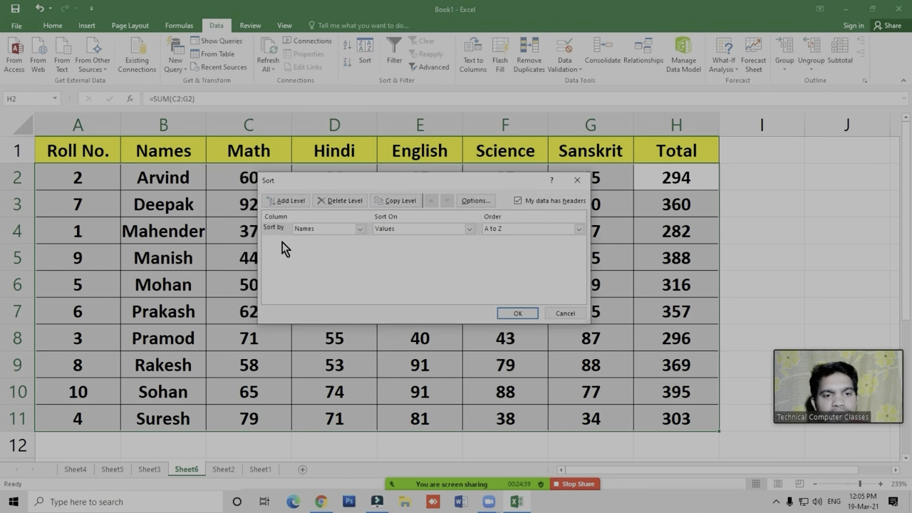
{"action": "left_click", "coordinate": [311, 228]}
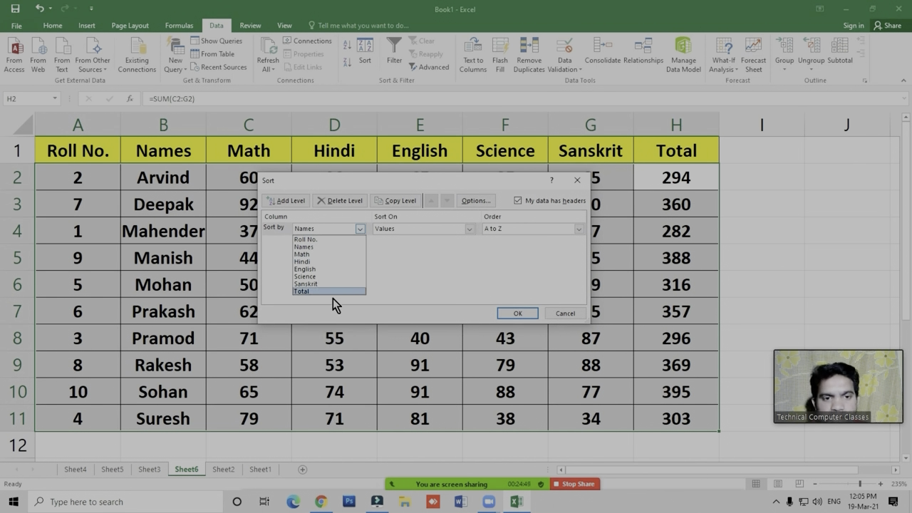
{"action": "left_click", "coordinate": [354, 189]}
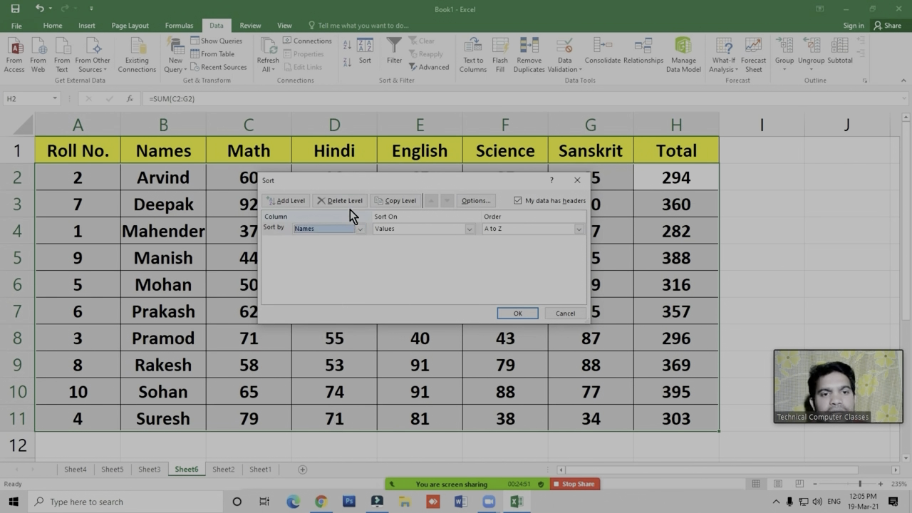
{"action": "left_click_drag", "start_coordinate": [351, 187], "coordinate": [303, 323]}
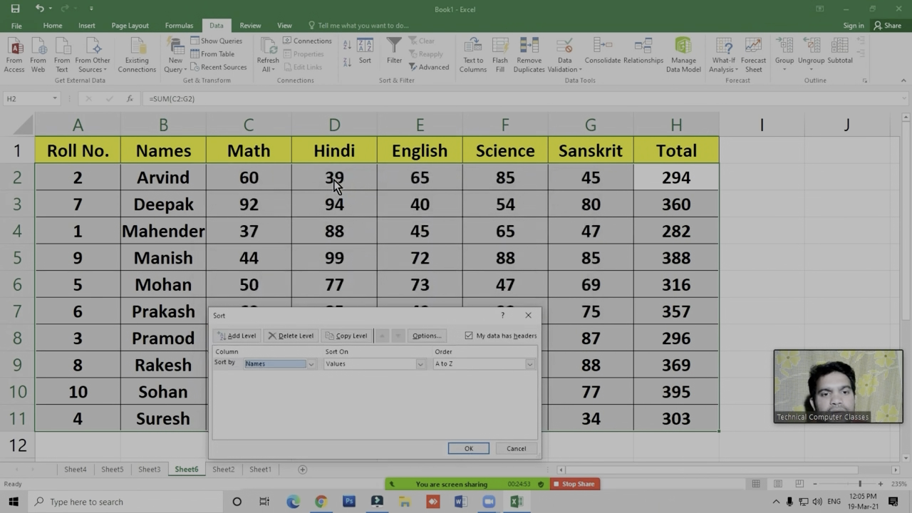
{"action": "left_click", "coordinate": [283, 368]}
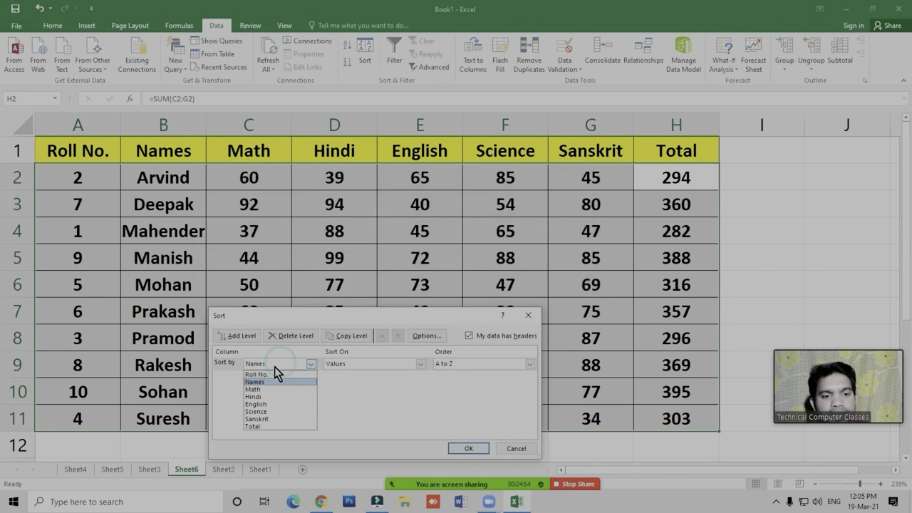
{"action": "left_click", "coordinate": [260, 402]}
{"action": "left_click", "coordinate": [446, 365]}
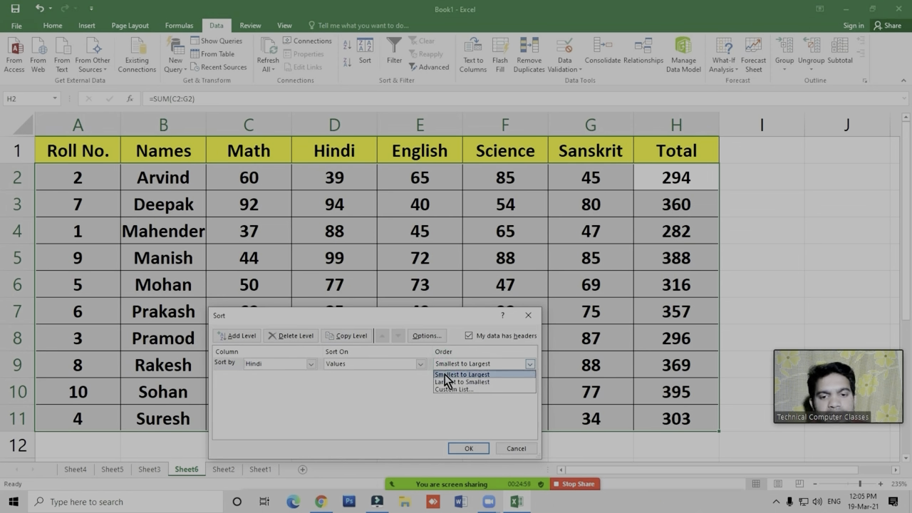
{"action": "left_click", "coordinate": [456, 374]}
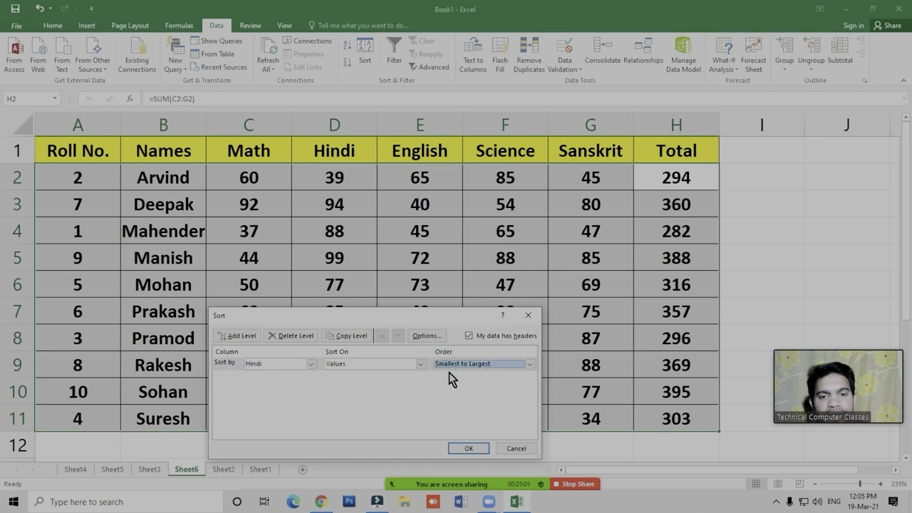
{"action": "left_click", "coordinate": [469, 448]}
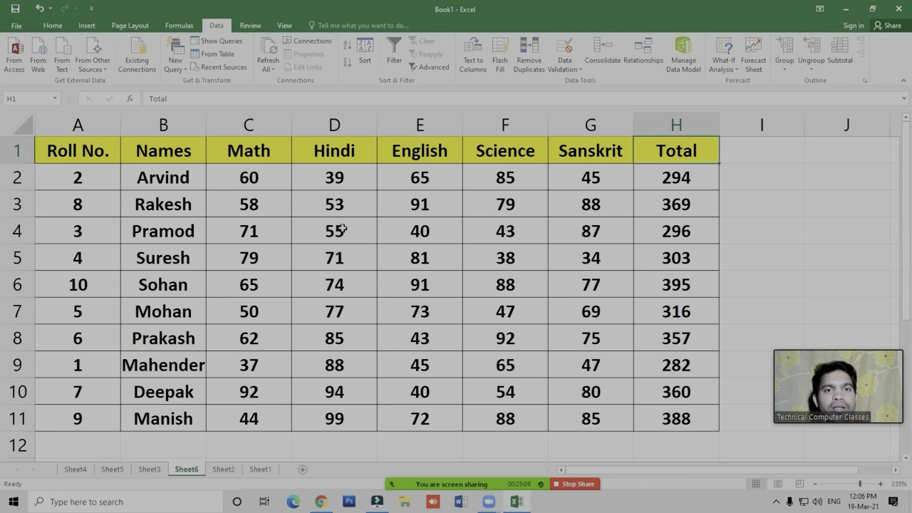
- Turn on filtering for the header row of the student marks table
{"action": "left_click", "coordinate": [382, 228]}
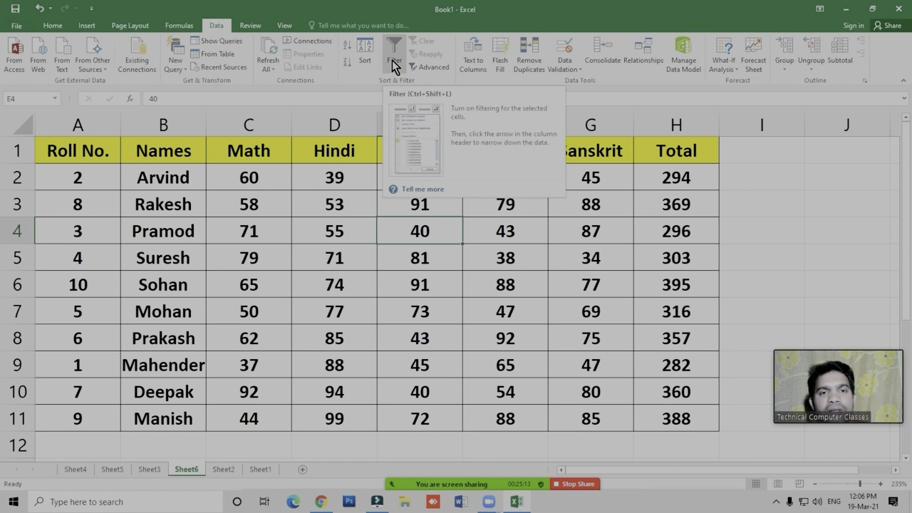
{"action": "left_click", "coordinate": [421, 249]}
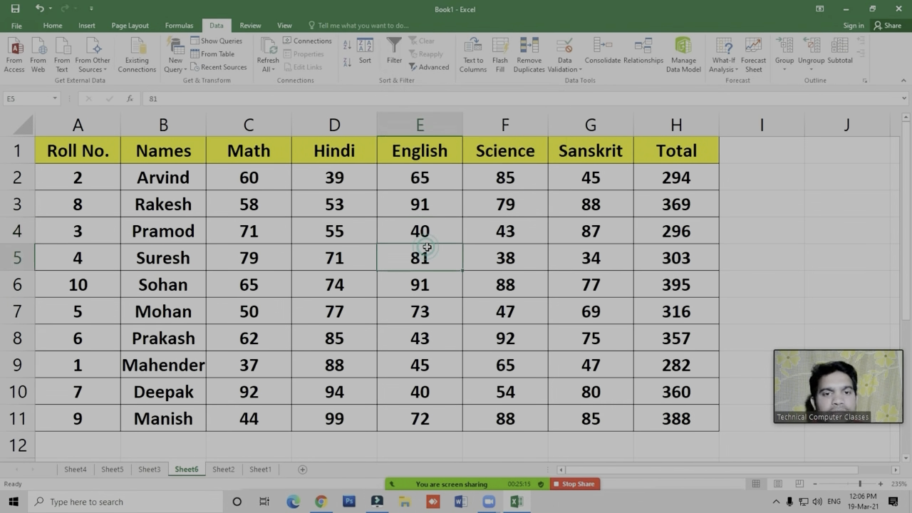
{"action": "left_click", "coordinate": [305, 240]}
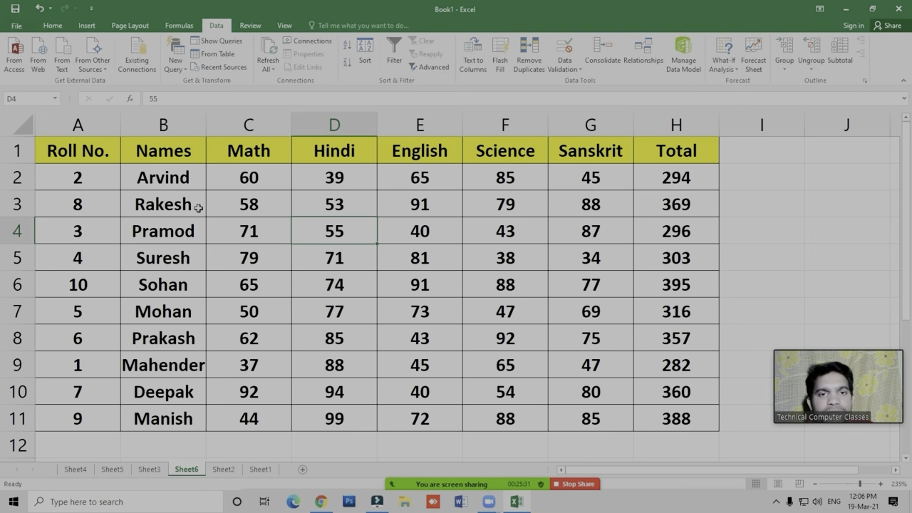
{"action": "left_click", "coordinate": [255, 231]}
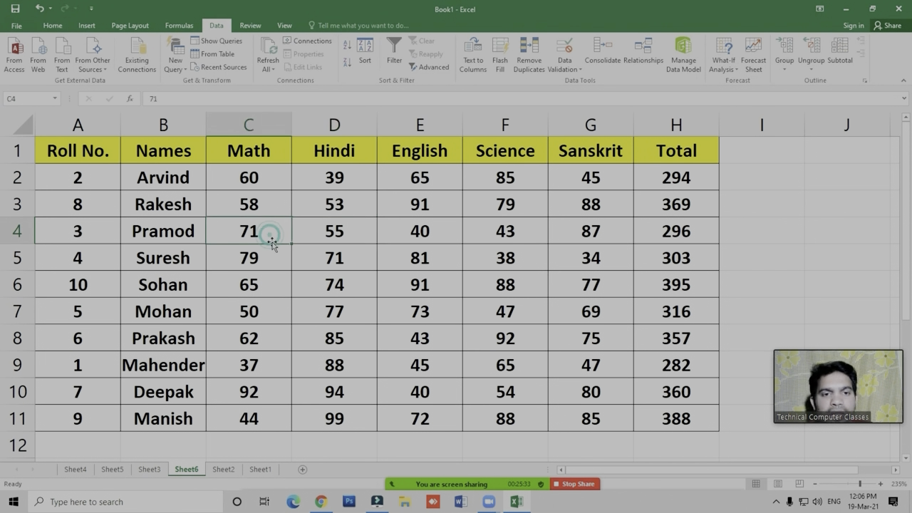
{"action": "left_click", "coordinate": [393, 65]}
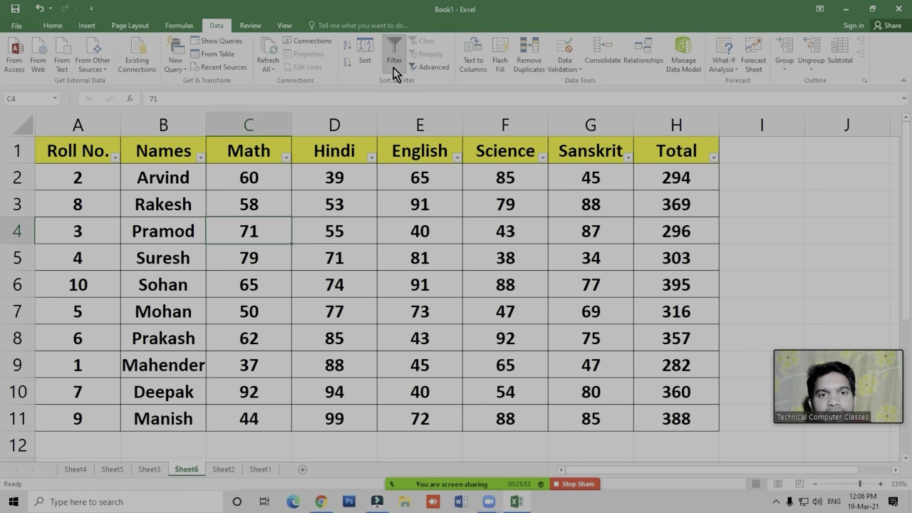
- Filter the Names column to only the students in rows 3, 7 and 10, and clear that filter
{"action": "left_click", "coordinate": [202, 158]}
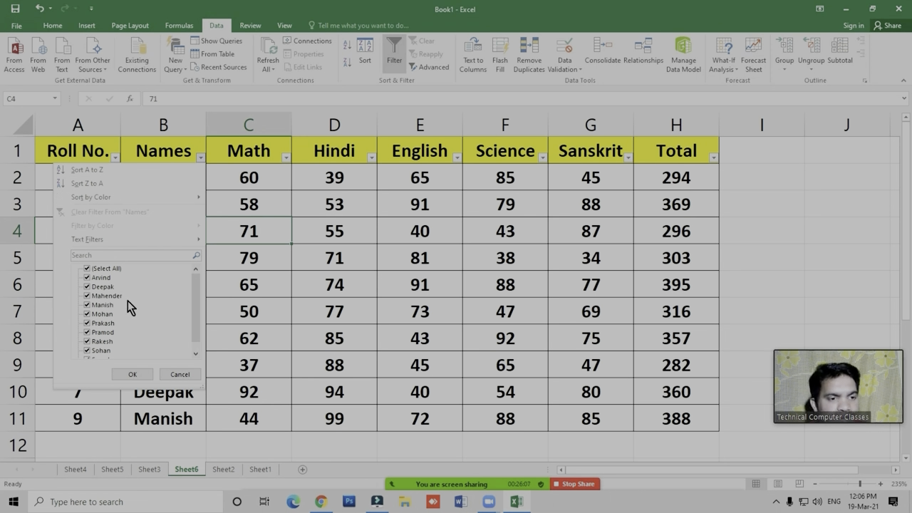
{"action": "left_click", "coordinate": [88, 270]}
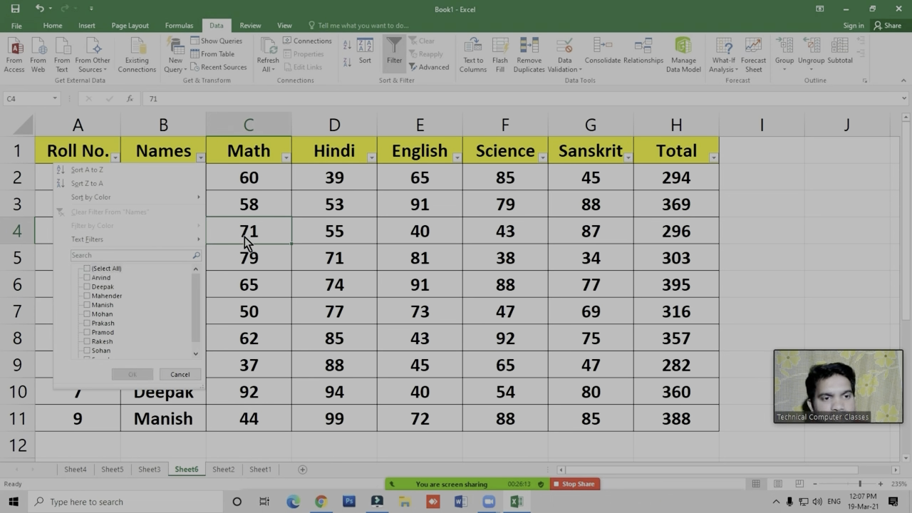
{"action": "left_click", "coordinate": [87, 287]}
{"action": "left_click", "coordinate": [87, 314]}
{"action": "left_click", "coordinate": [87, 341]}
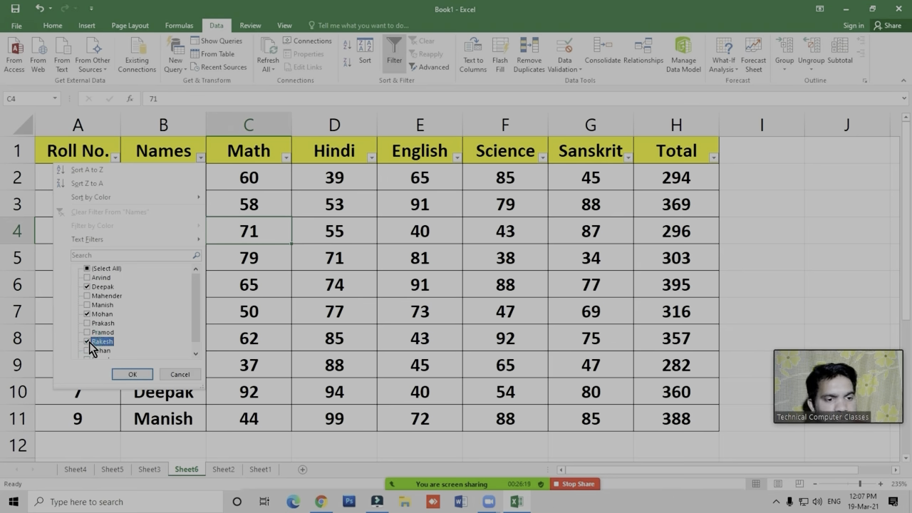
{"action": "left_click", "coordinate": [128, 374]}
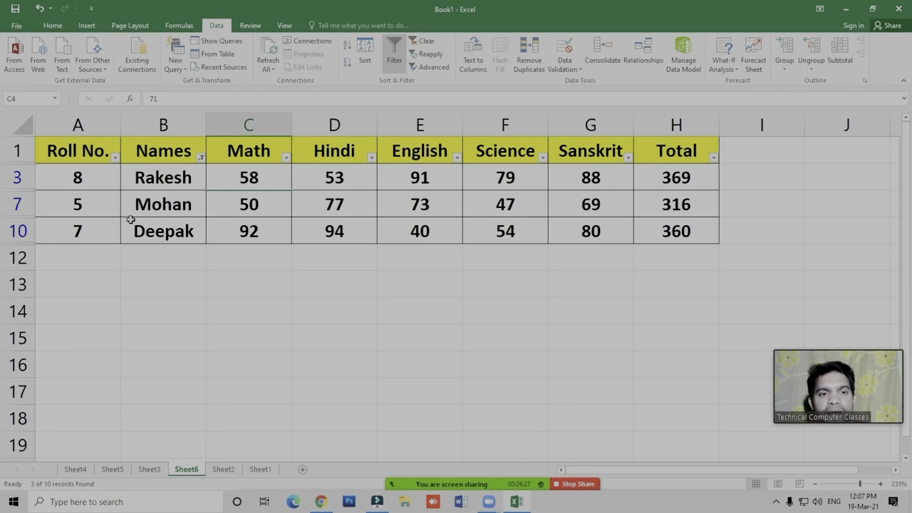
{"action": "left_click", "coordinate": [424, 42]}
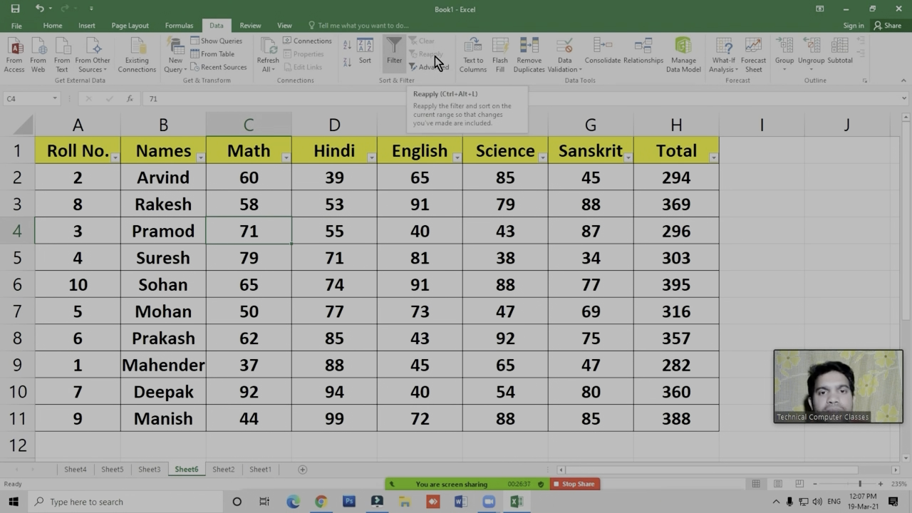
- Insert a new blank worksheet directly after Sheet6
{"action": "left_click", "coordinate": [404, 230]}
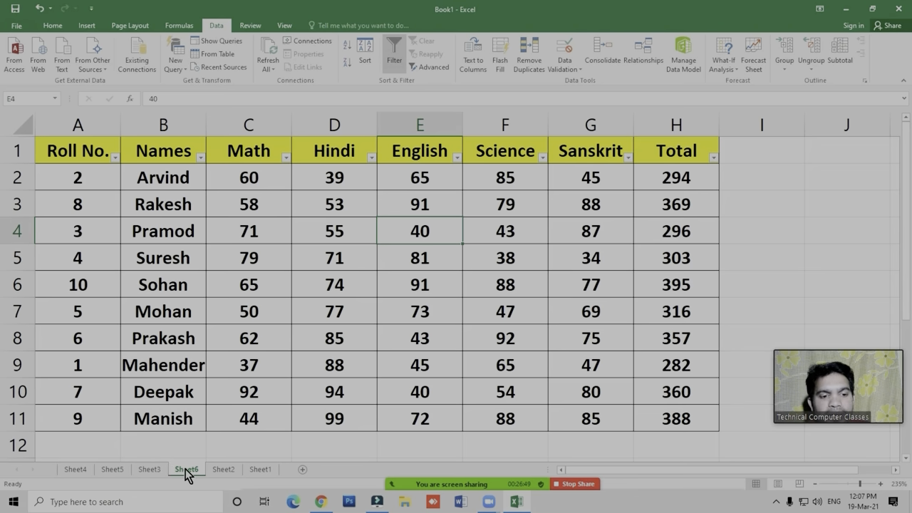
{"action": "left_click", "coordinate": [302, 469]}
{"action": "left_click", "coordinate": [361, 210]}
{"action": "scroll", "coordinate": [290, 306], "scroll_direction": "up", "scroll_amount": 6, "text": "ctrl"}
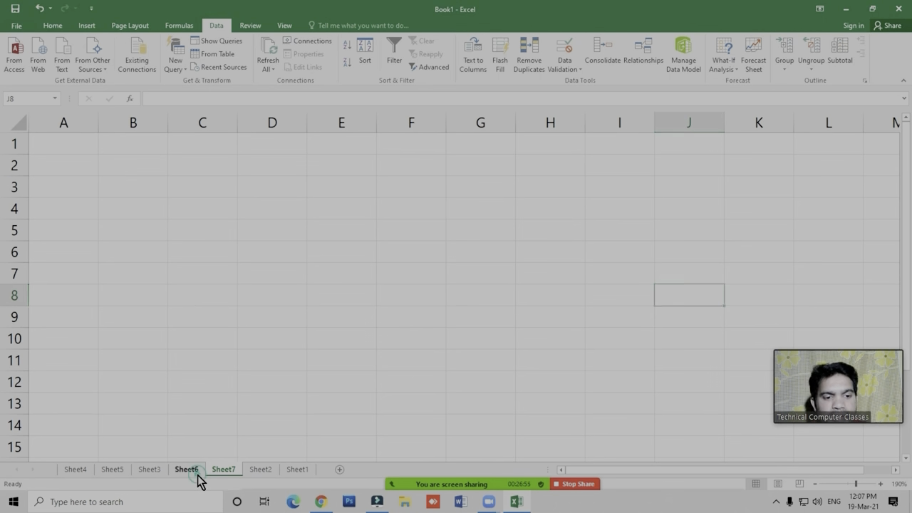
- On Sheet6, enter a filter criterion below the Total column, with the heading Total in H12 and >350 in H13
{"action": "left_click", "coordinate": [197, 473]}
{"action": "scroll", "coordinate": [523, 284], "scroll_direction": "down", "scroll_amount": 1, "text": "ctrl"}
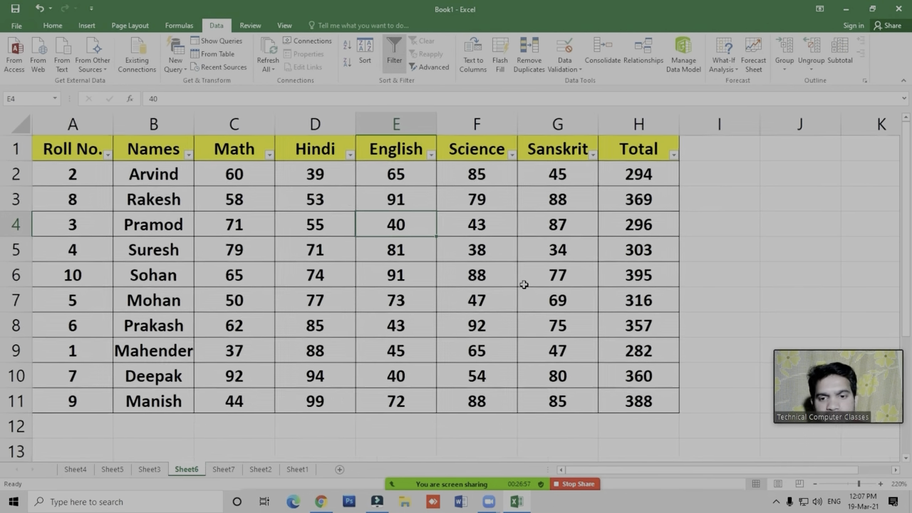
{"action": "scroll", "coordinate": [523, 284], "scroll_direction": "down", "scroll_amount": 1, "text": "ctrl"}
{"action": "left_click", "coordinate": [510, 302]}
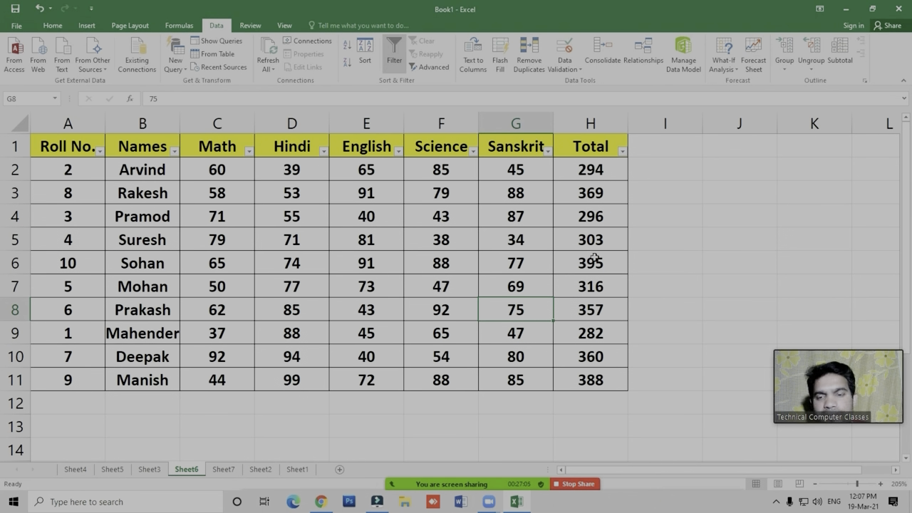
{"action": "left_click", "coordinate": [592, 408]}
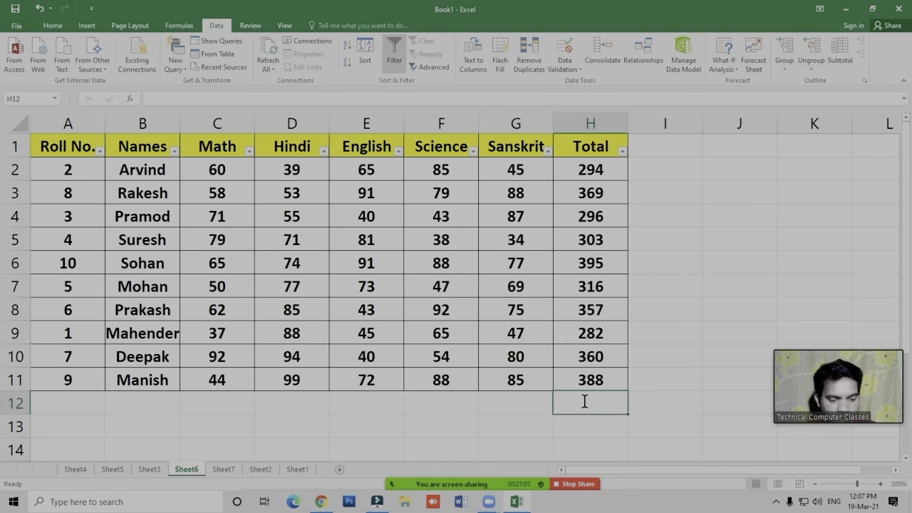
{"action": "type", "text": "Total"}
{"action": "key", "text": "Return"}
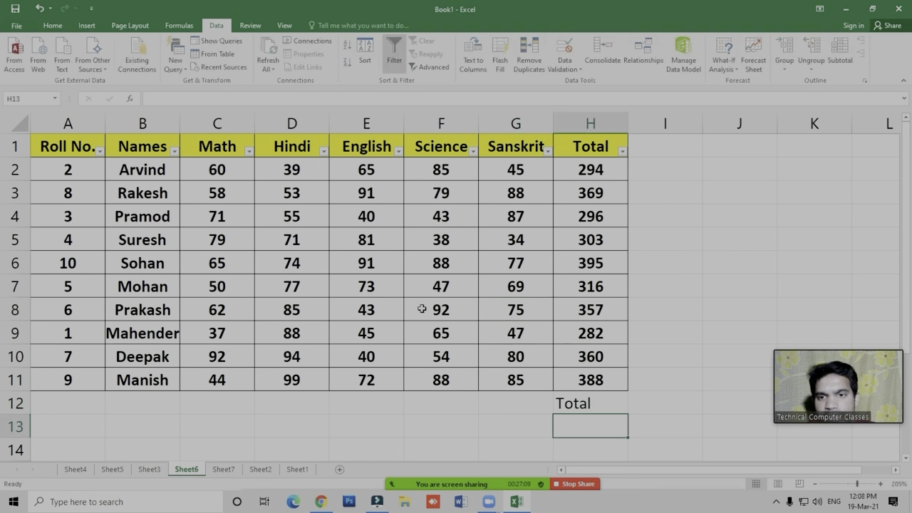
{"action": "type", "text": ">"}
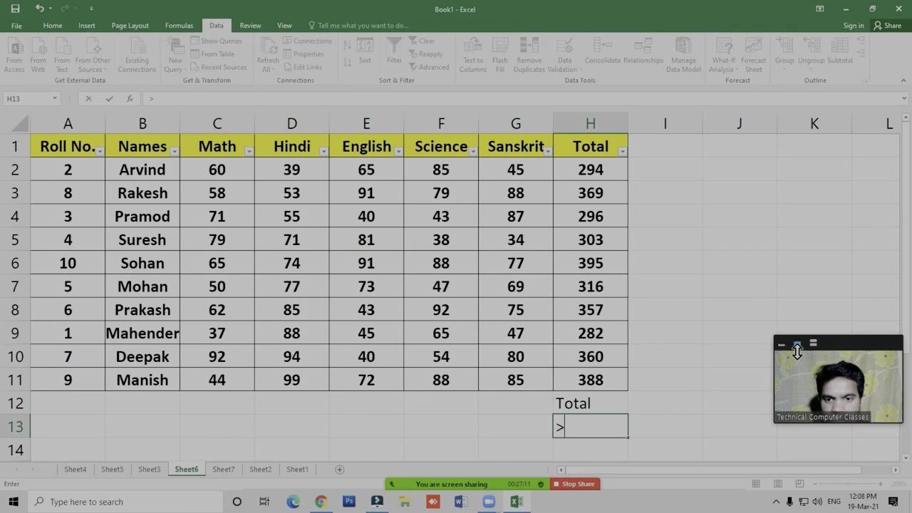
{"action": "type", "text": "350"}
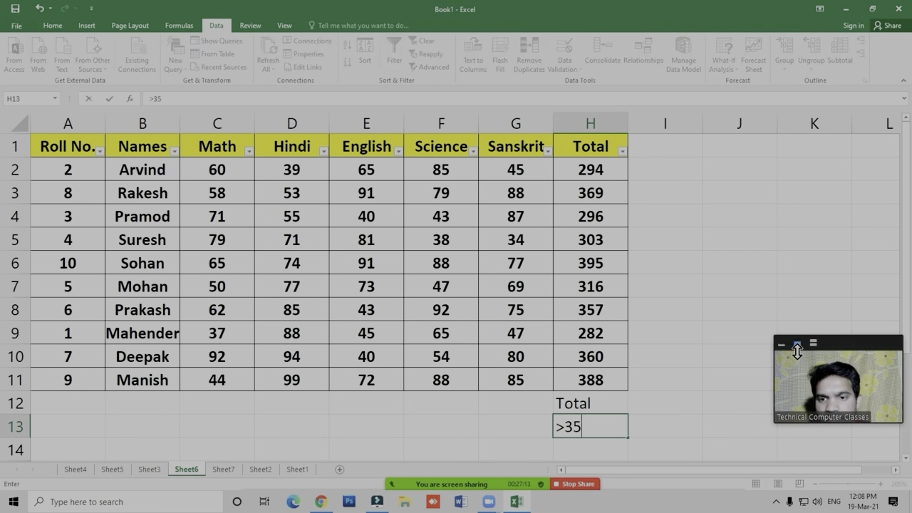
{"action": "key", "text": "Return"}
{"action": "left_click", "coordinate": [580, 426]}
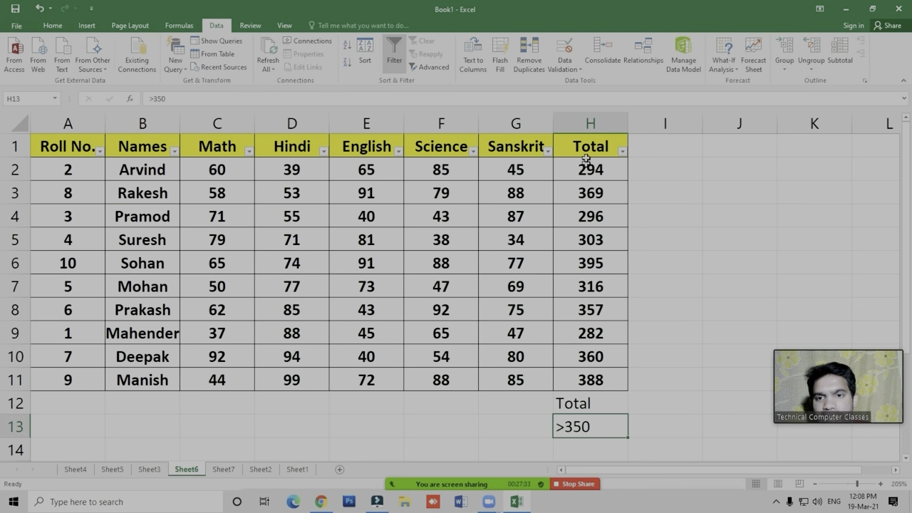
- Start an Advanced Filter from Sheet7 and set its list range to A1:H11 on Sheet6
{"action": "left_click", "coordinate": [224, 470]}
{"action": "left_click", "coordinate": [273, 254]}
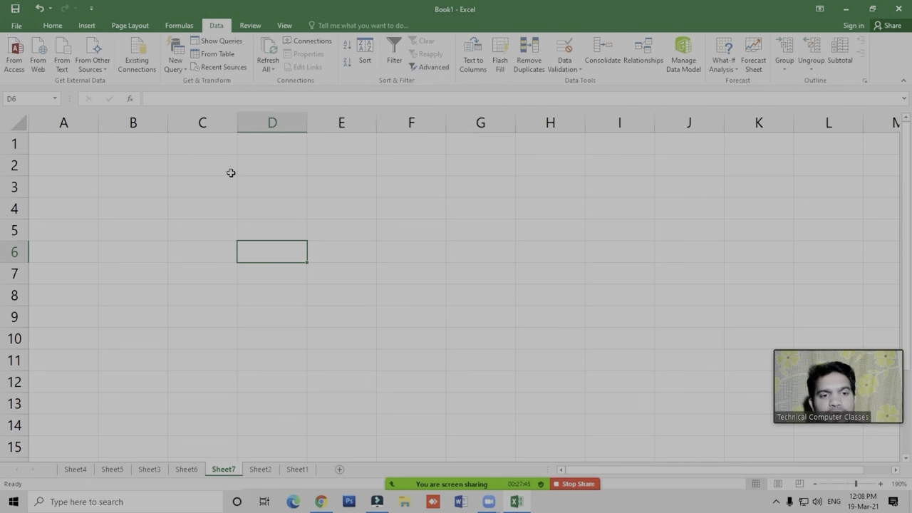
{"action": "left_click", "coordinate": [156, 239]}
{"action": "left_click", "coordinate": [284, 252]}
{"action": "left_click", "coordinate": [261, 180]}
{"action": "left_click", "coordinate": [261, 231]}
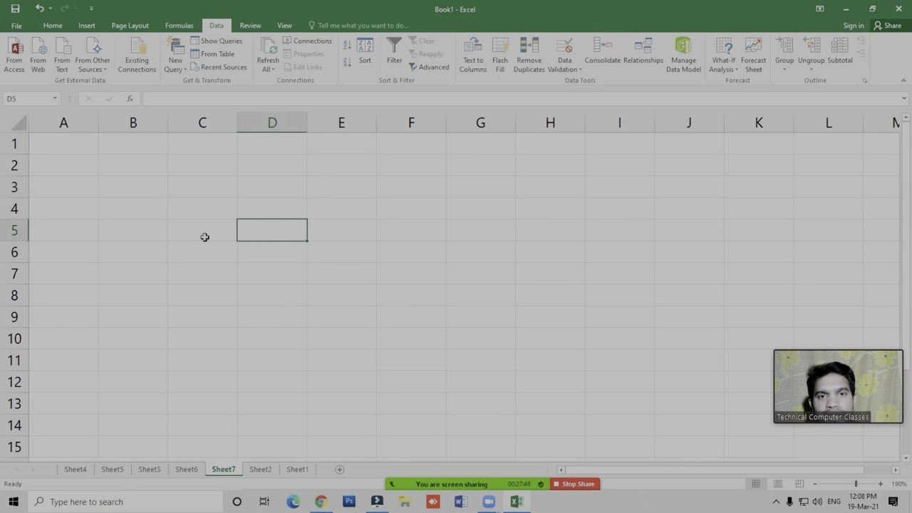
{"action": "left_click", "coordinate": [433, 68]}
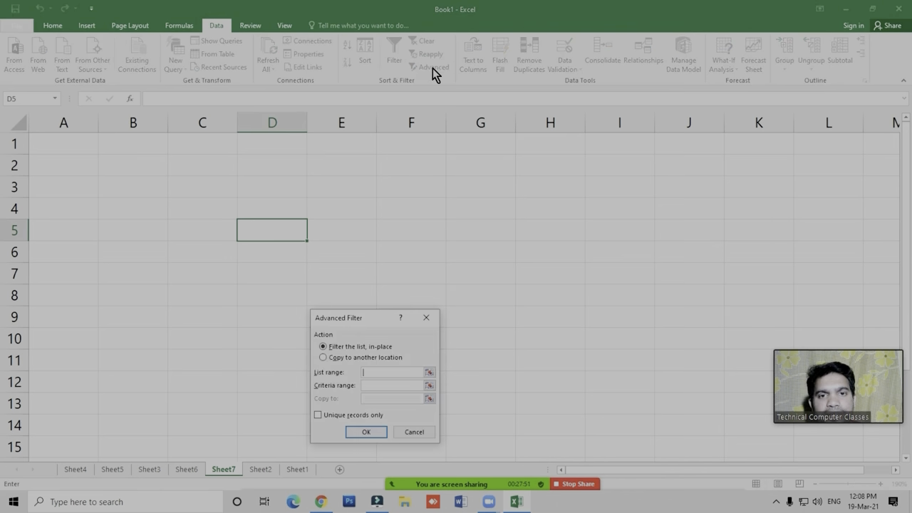
{"action": "left_click_drag", "start_coordinate": [357, 311], "coordinate": [421, 184]}
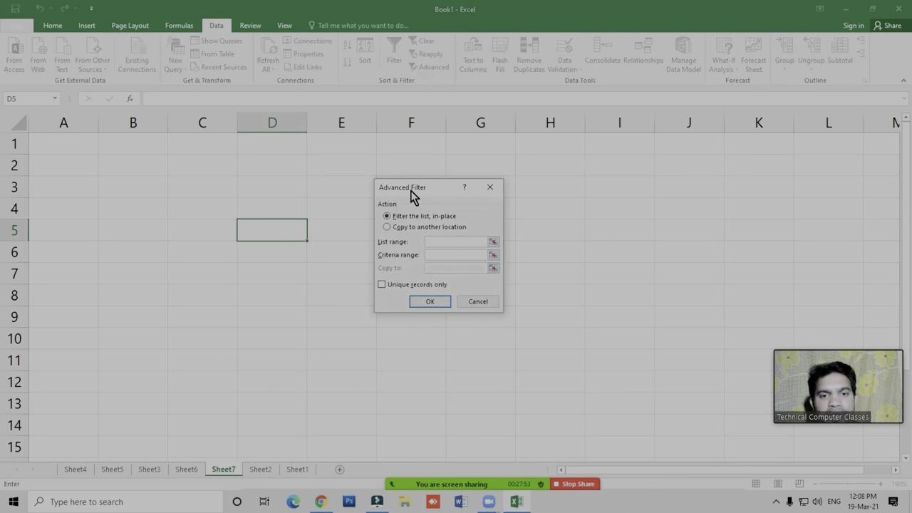
{"action": "left_click", "coordinate": [433, 242]}
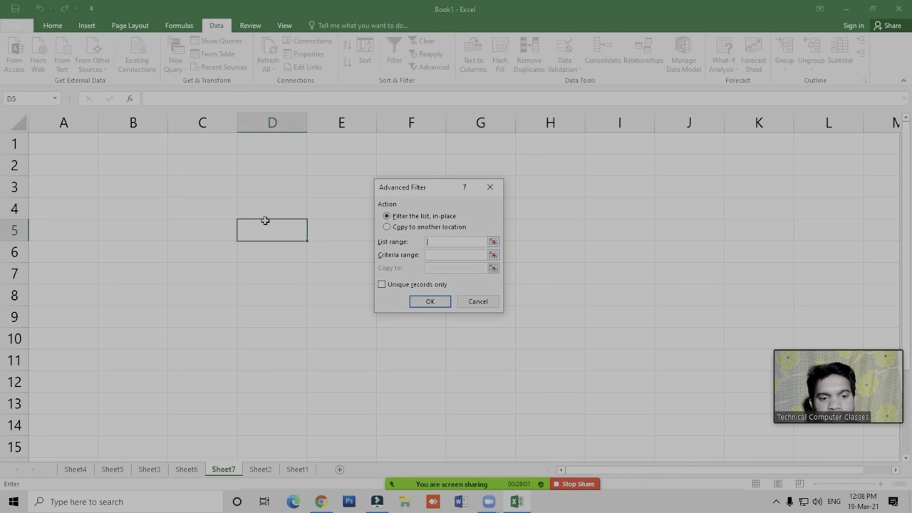
{"action": "left_click", "coordinate": [180, 468]}
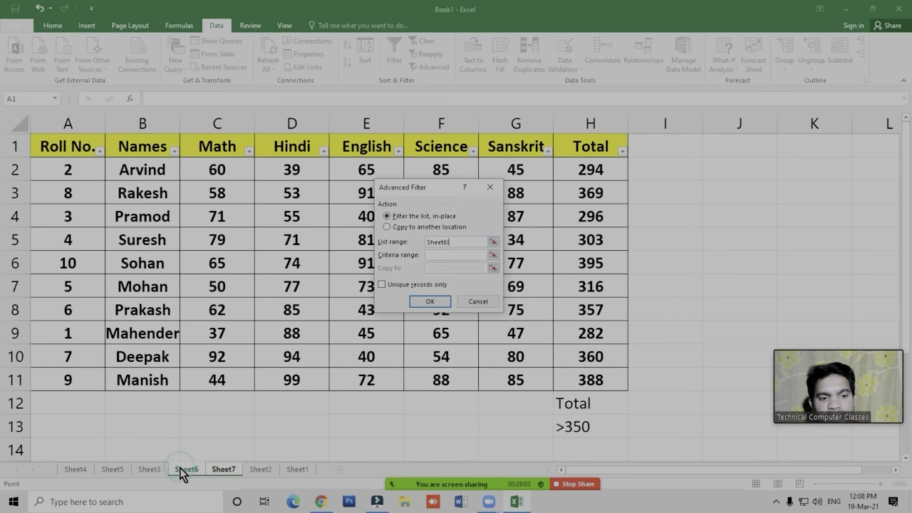
{"action": "left_click_drag", "start_coordinate": [67, 149], "coordinate": [581, 379]}
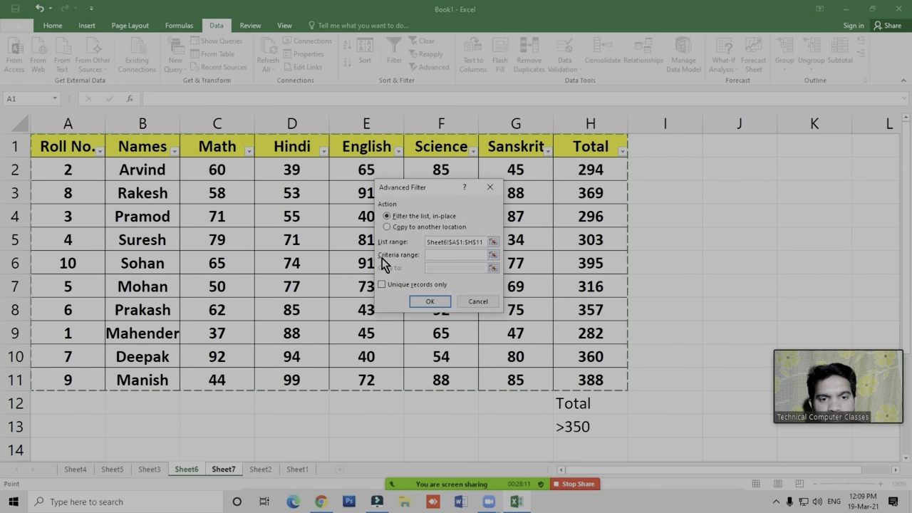
- Set the Advanced Filter's criteria range to H12:H13 on Sheet6
{"action": "left_click", "coordinate": [435, 254]}
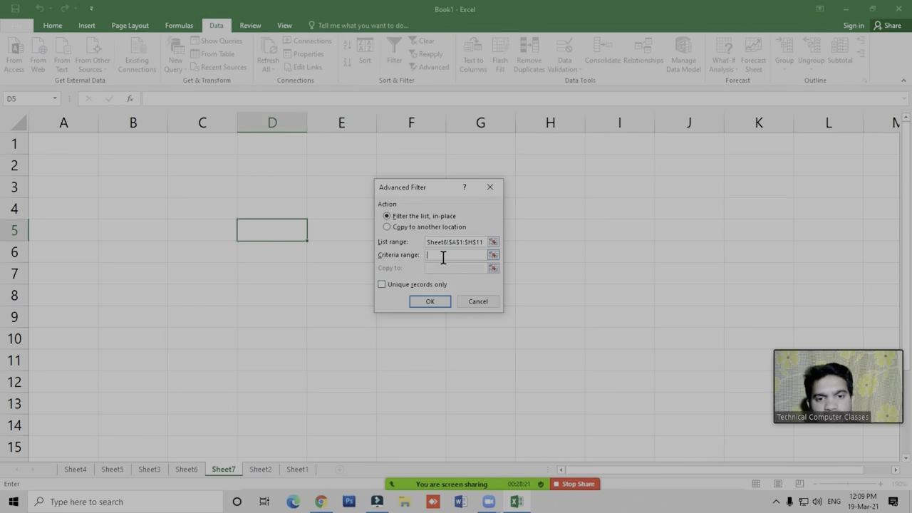
{"action": "left_click", "coordinate": [189, 471]}
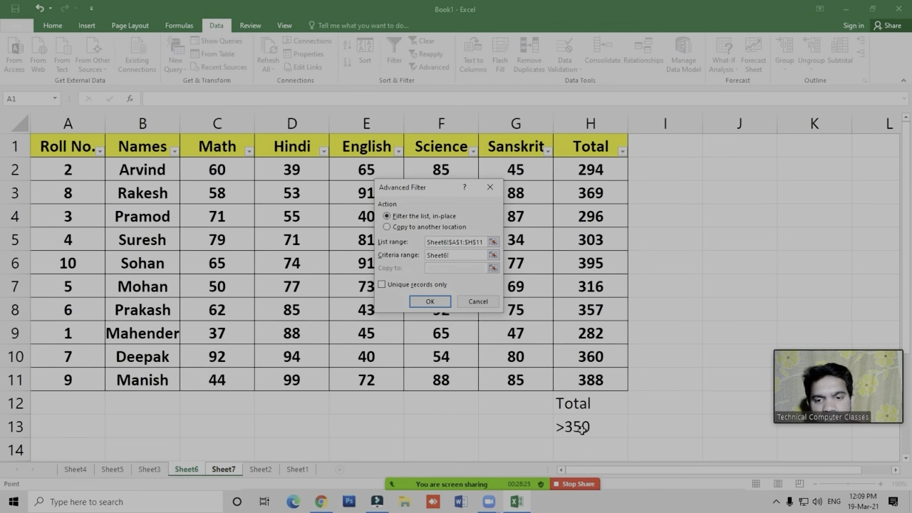
{"action": "left_click_drag", "start_coordinate": [580, 400], "coordinate": [577, 426]}
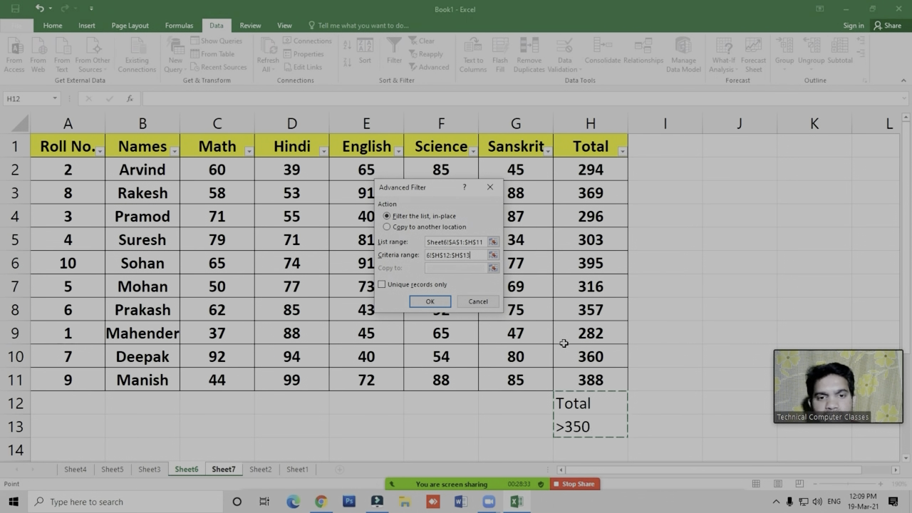
{"action": "left_click_drag", "start_coordinate": [417, 187], "coordinate": [674, 179]}
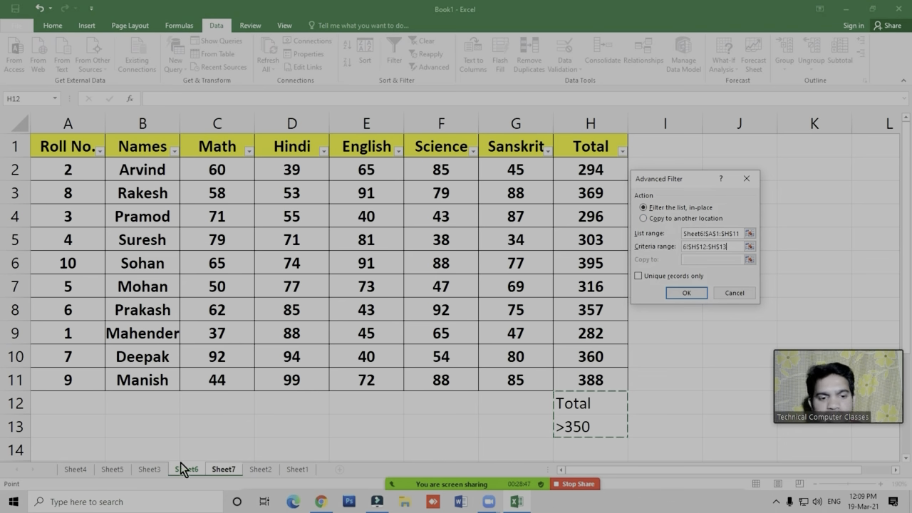
- Set the Advanced Filter to copy to another location, with cell B3 on Sheet7 as the destination, and run it
{"action": "left_click", "coordinate": [681, 220]}
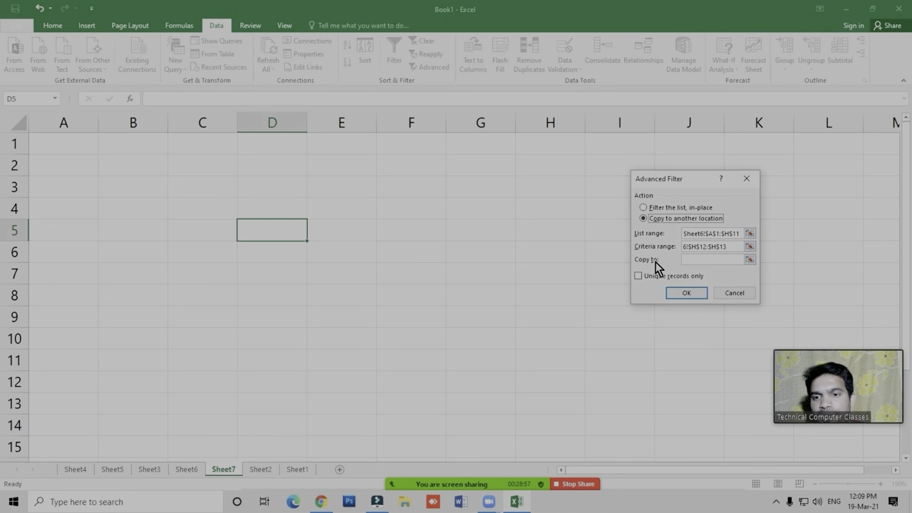
{"action": "left_click", "coordinate": [690, 260]}
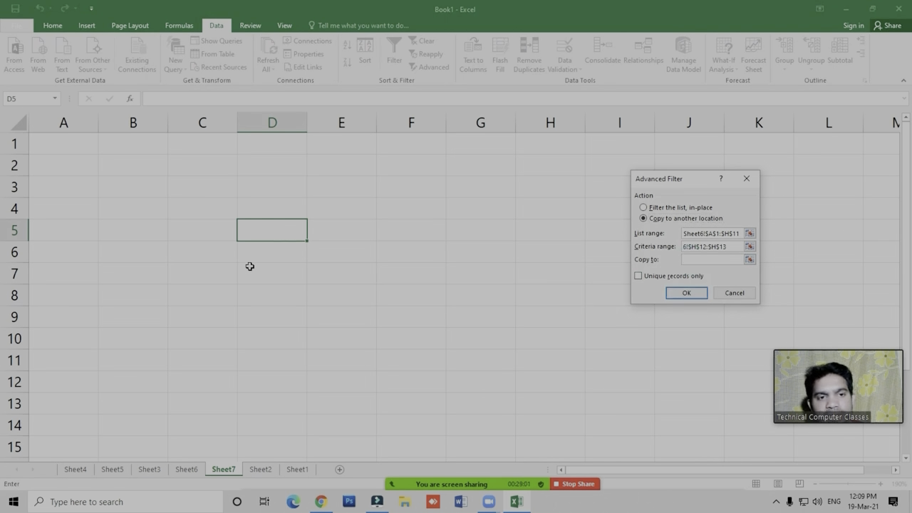
{"action": "left_click", "coordinate": [372, 191]}
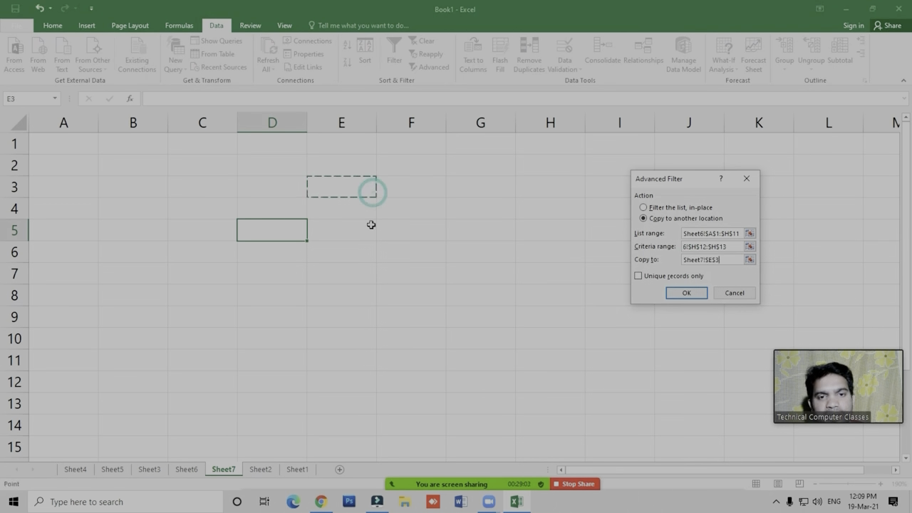
{"action": "left_click", "coordinate": [183, 293]}
{"action": "left_click", "coordinate": [139, 214]}
{"action": "left_click", "coordinate": [147, 180]}
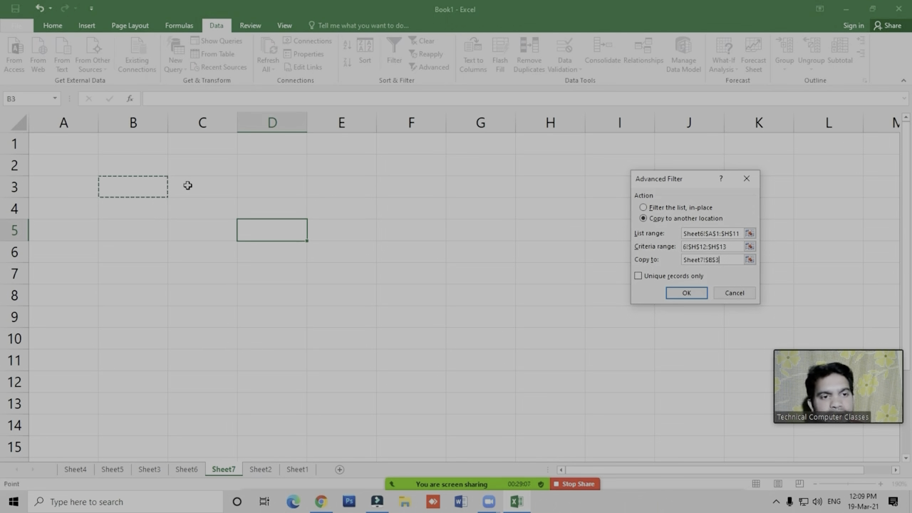
{"action": "left_click", "coordinate": [135, 187]}
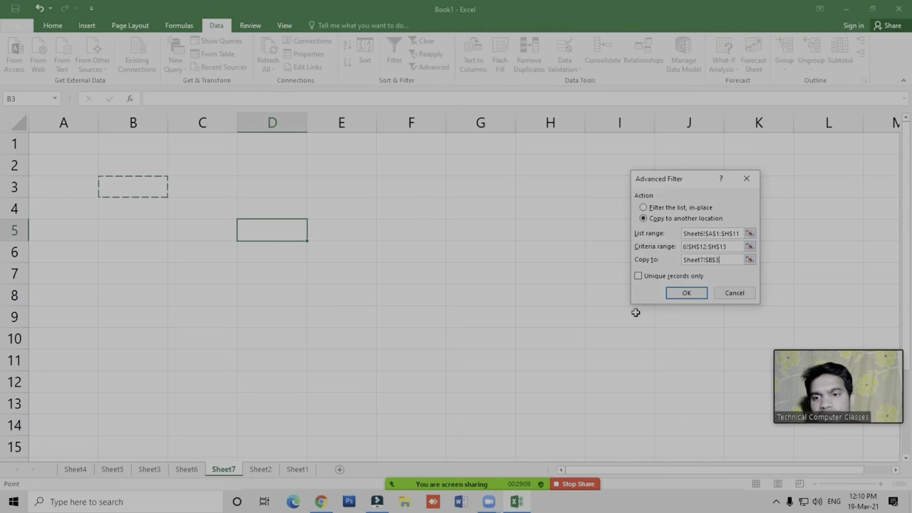
{"action": "left_click", "coordinate": [690, 293]}
{"action": "left_click", "coordinate": [618, 336]}
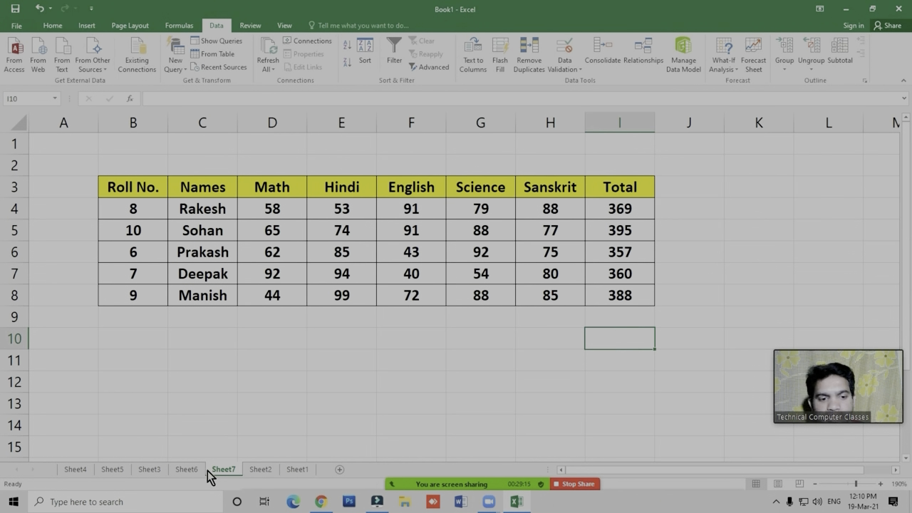
- Compare the extracted student rows on Sheet7 with the Total criterion on Sheet6
{"action": "left_click", "coordinate": [186, 469]}
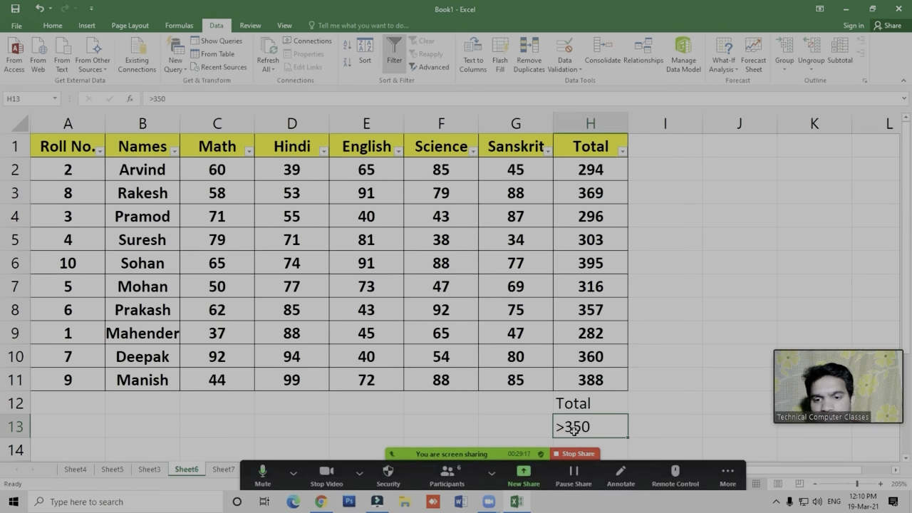
{"action": "left_click", "coordinate": [223, 468]}
{"action": "left_click", "coordinate": [619, 298]}
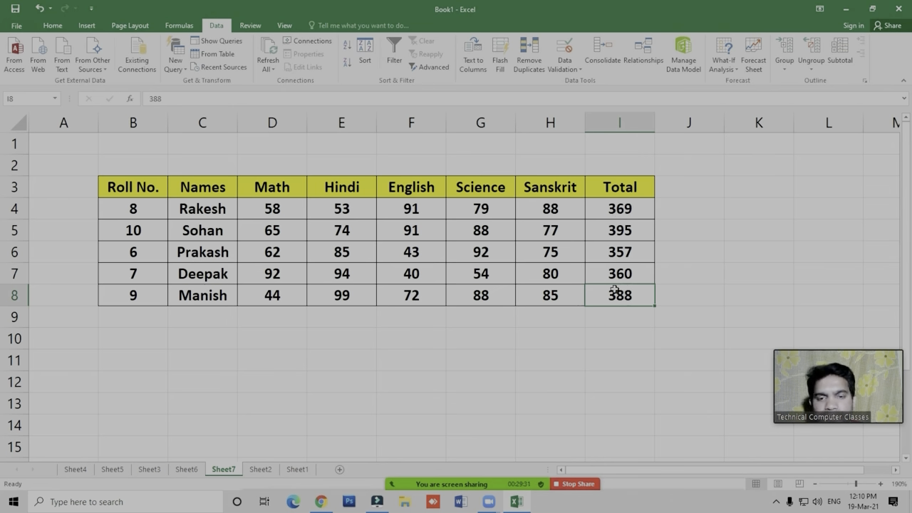
{"action": "left_click", "coordinate": [244, 364]}
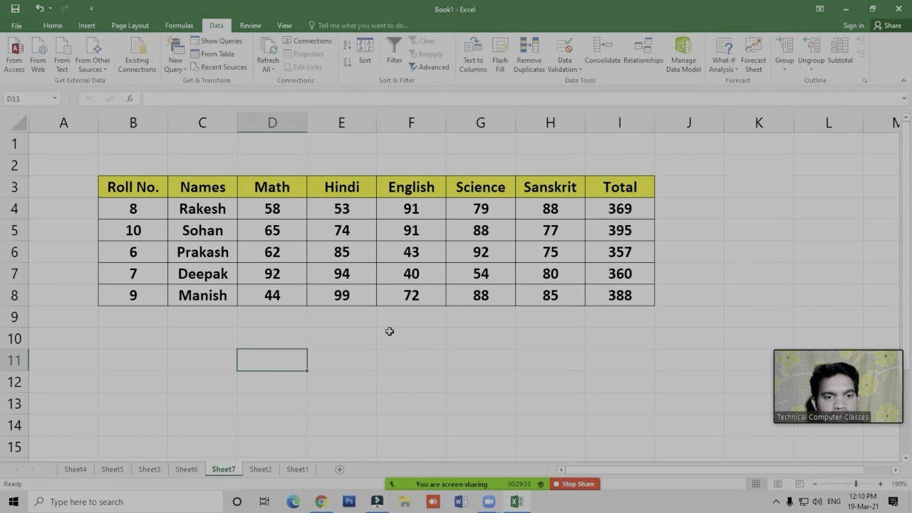
{"action": "scroll", "coordinate": [391, 330], "scroll_direction": "down", "scroll_amount": 1}
{"action": "scroll", "coordinate": [391, 327], "scroll_direction": "up", "scroll_amount": 1}
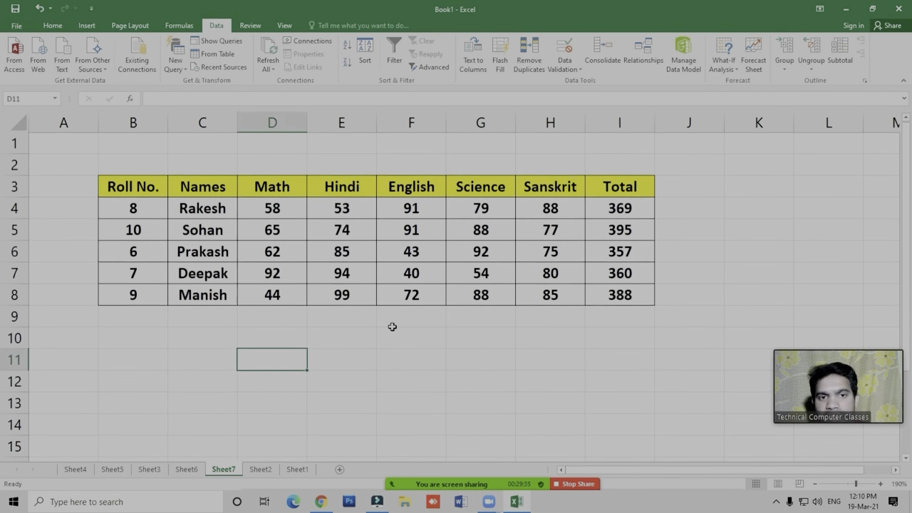
{"action": "left_click_drag", "start_coordinate": [907, 249], "coordinate": [910, 263]}
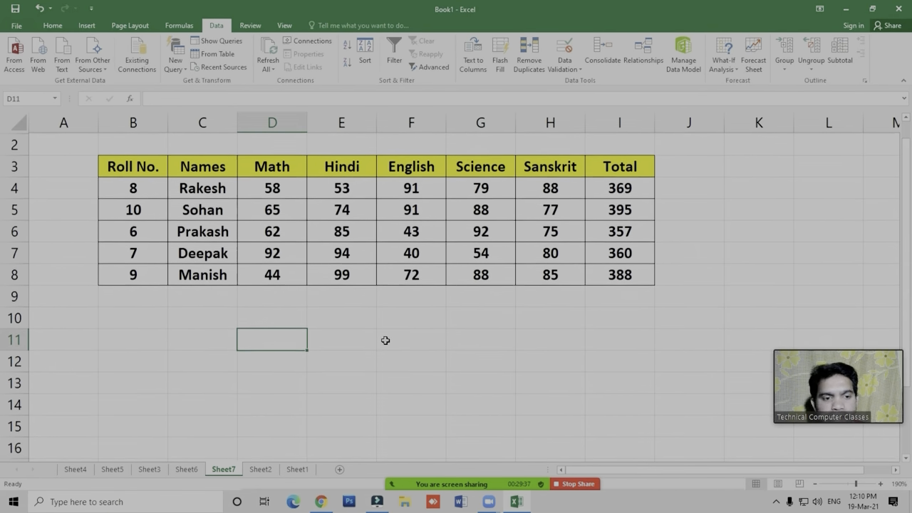
- Add a Hindi criterion on Sheet6 by entering Hindi in D12 and >80 in D13
{"action": "left_click", "coordinate": [187, 469]}
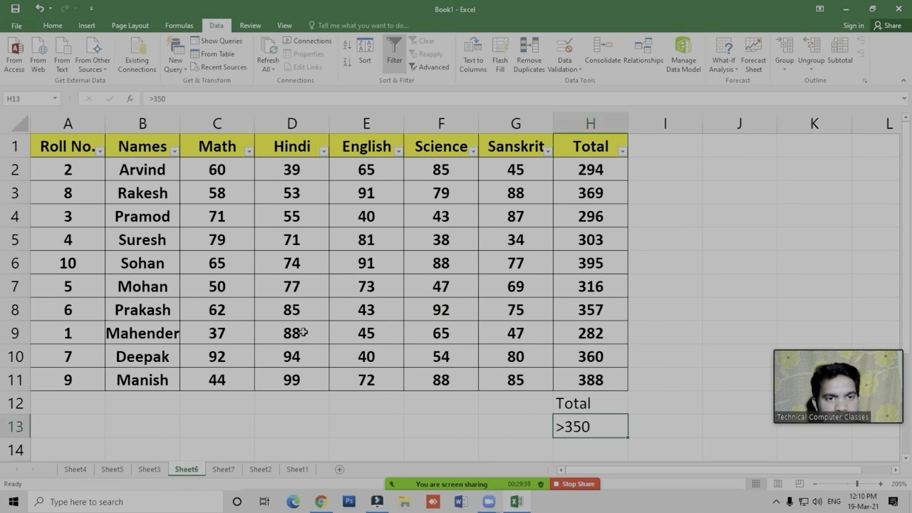
{"action": "left_click", "coordinate": [290, 401]}
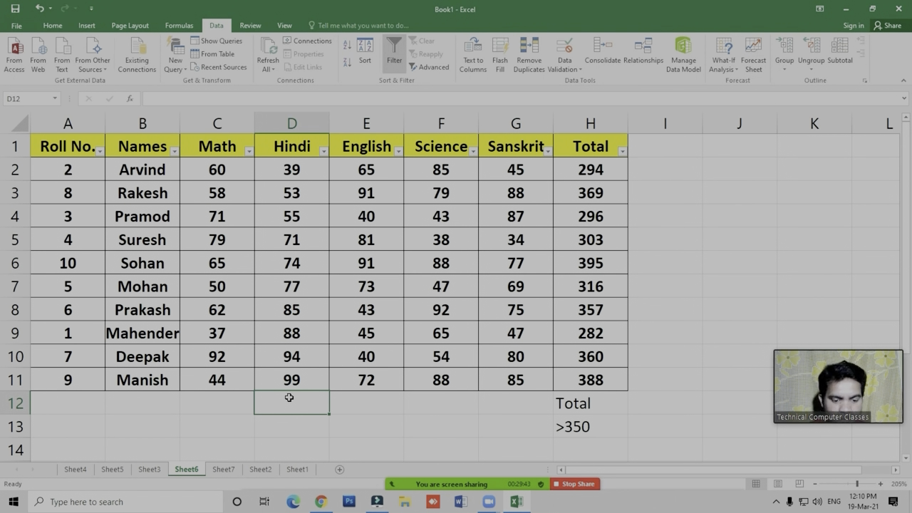
{"action": "type", "text": "Hindi"}
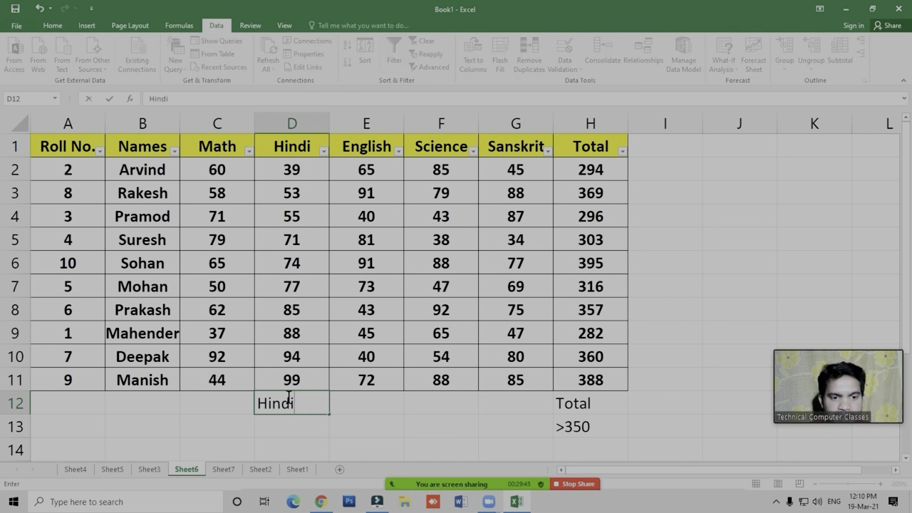
{"action": "key", "text": "Return"}
{"action": "type", "text": ">"}
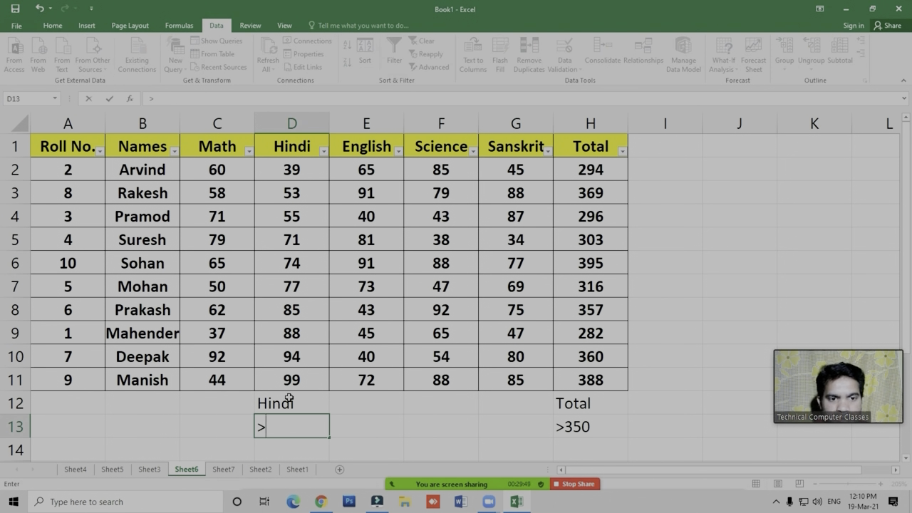
{"action": "type", "text": "80"}
{"action": "key", "text": "Return"}
{"action": "key", "text": "Up"}
{"action": "left_click", "coordinate": [223, 469]}
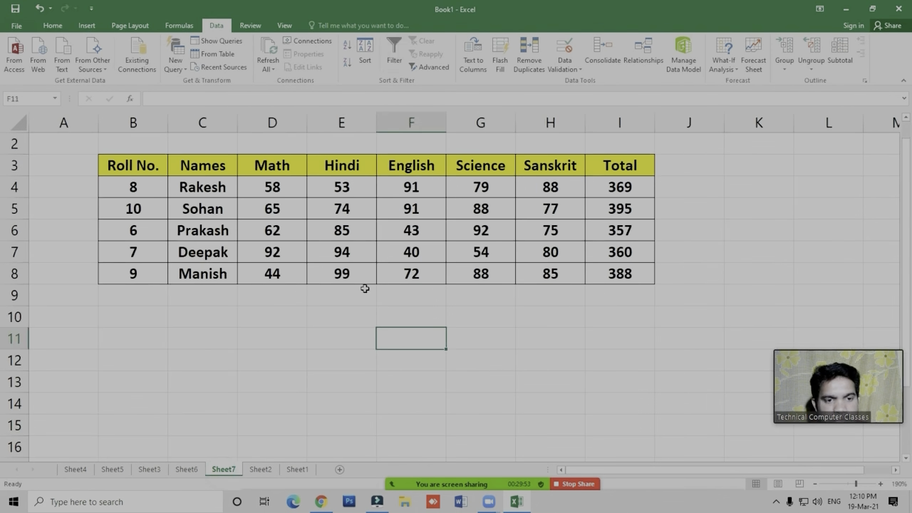
{"action": "left_click", "coordinate": [209, 353]}
{"action": "left_click", "coordinate": [137, 368]}
{"action": "left_click", "coordinate": [224, 350]}
{"action": "left_click", "coordinate": [194, 339]}
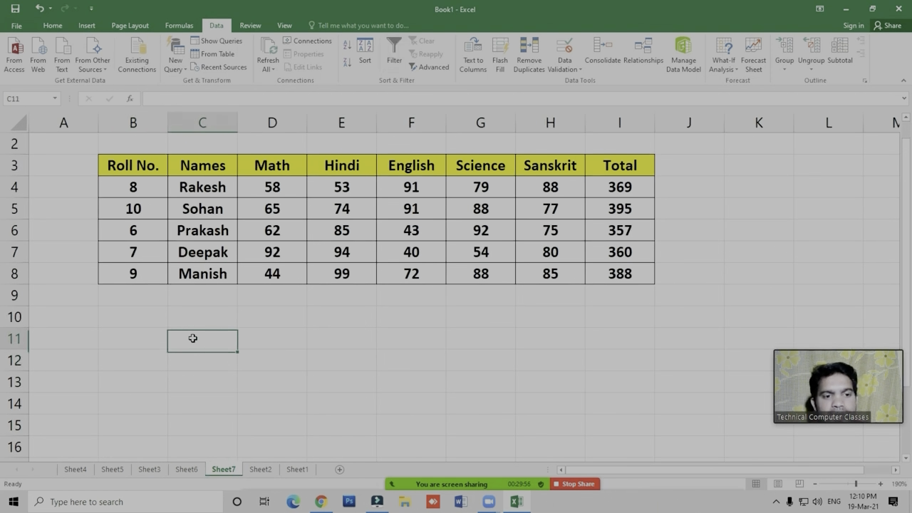
{"action": "left_click", "coordinate": [449, 70]}
{"action": "left_click_drag", "start_coordinate": [677, 180], "coordinate": [506, 186]}
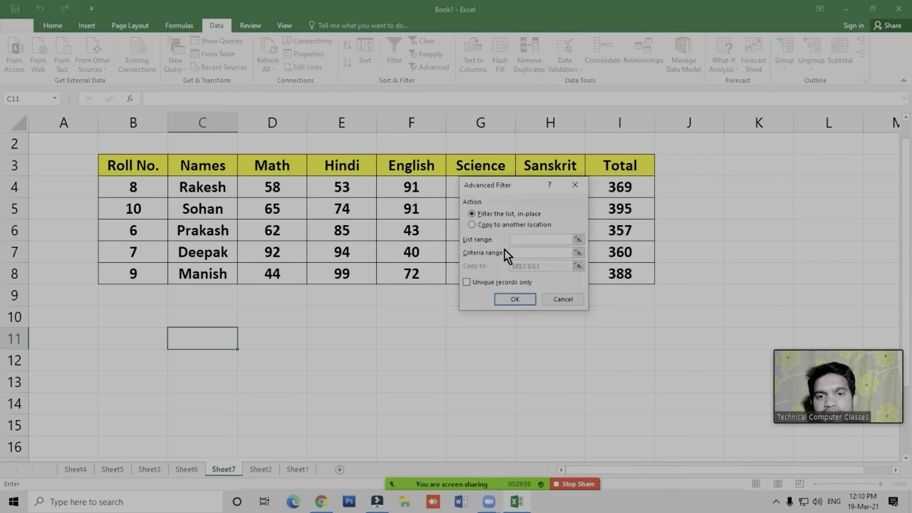
{"action": "left_click", "coordinate": [187, 470]}
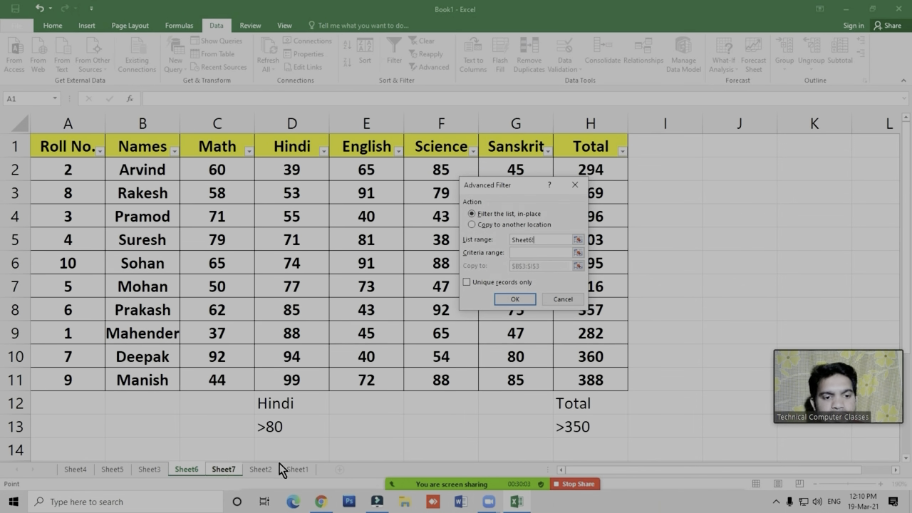
{"action": "left_click", "coordinate": [562, 300]}
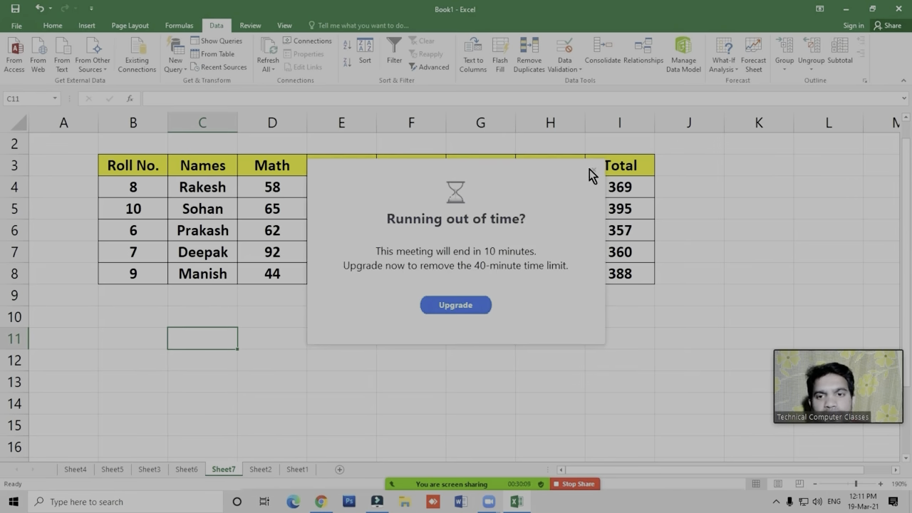
{"action": "left_click", "coordinate": [590, 171]}
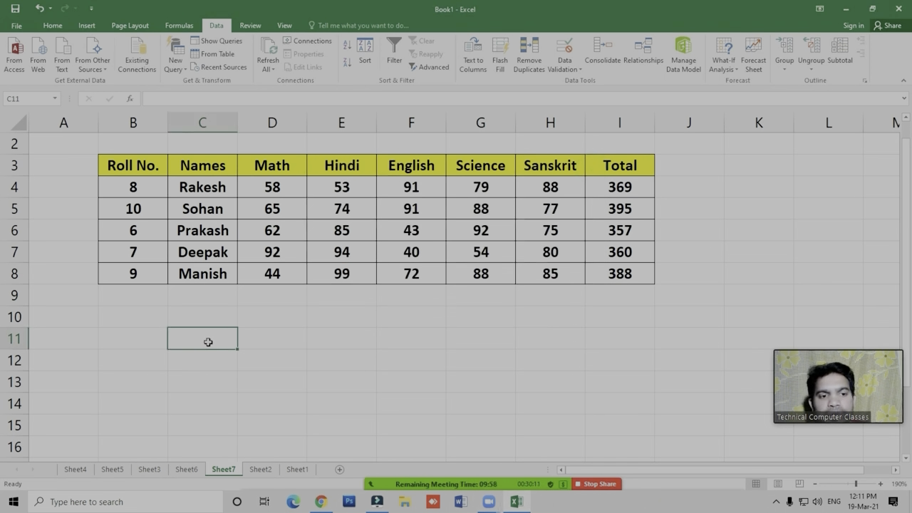
{"action": "left_click", "coordinate": [204, 387]}
{"action": "left_click", "coordinate": [123, 342]}
{"action": "left_click", "coordinate": [229, 354]}
{"action": "left_click", "coordinate": [188, 344]}
{"action": "left_click", "coordinate": [187, 471]}
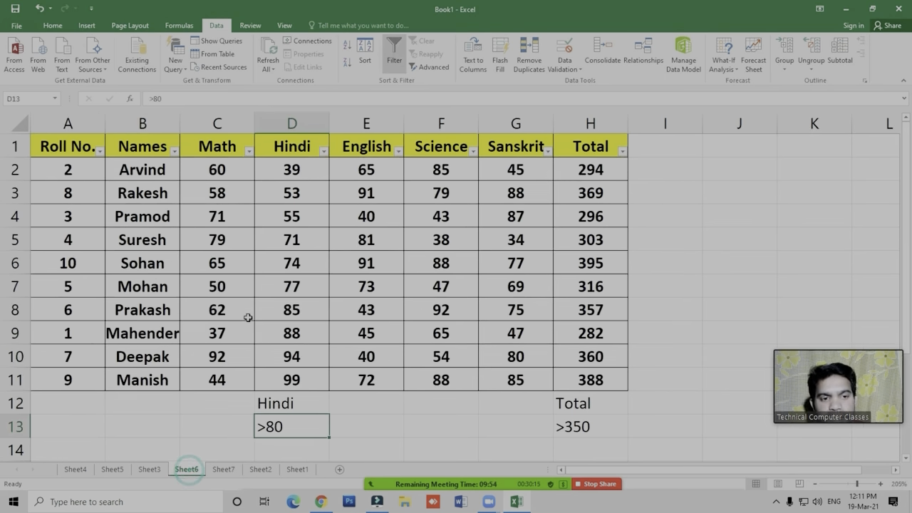
- Start an Advanced Filter from cell B11 on Sheet7 and set its list range to A1:H11 on Sheet6
{"action": "left_click", "coordinate": [223, 469]}
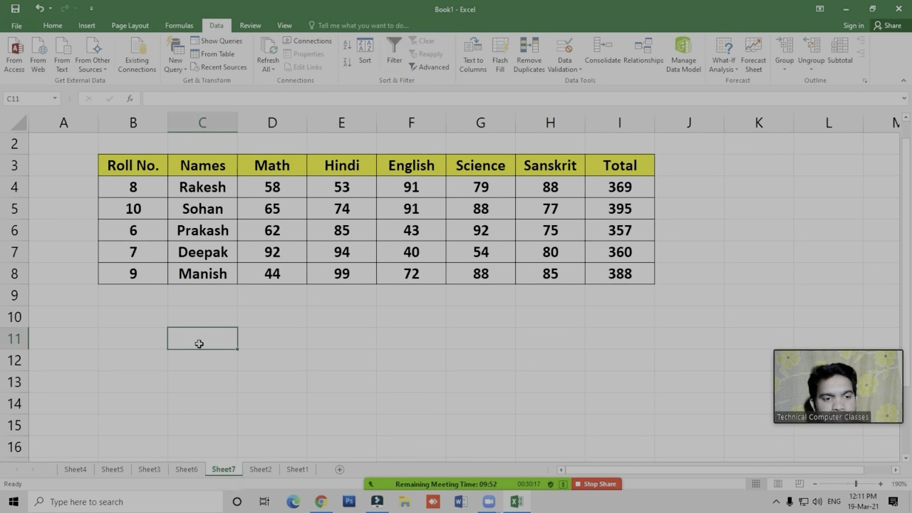
{"action": "left_click", "coordinate": [151, 339]}
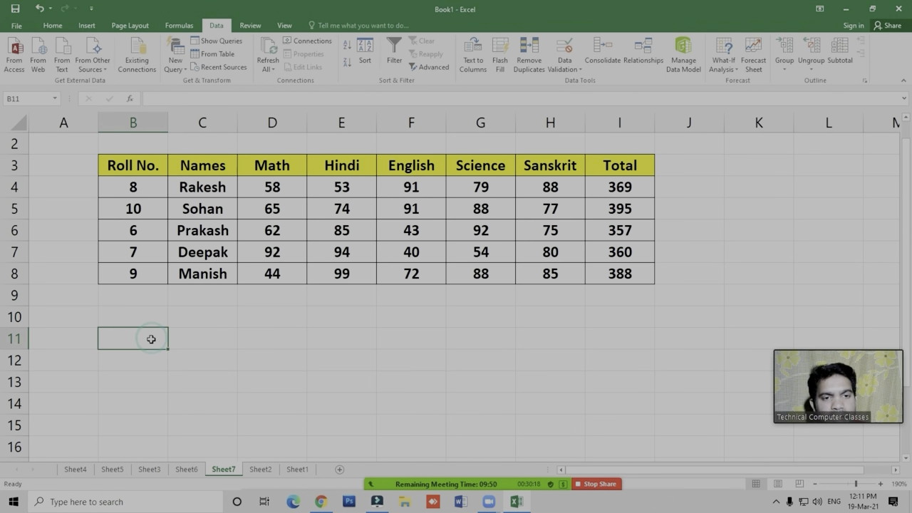
{"action": "left_click", "coordinate": [431, 68]}
{"action": "left_click_drag", "start_coordinate": [487, 186], "coordinate": [399, 187]}
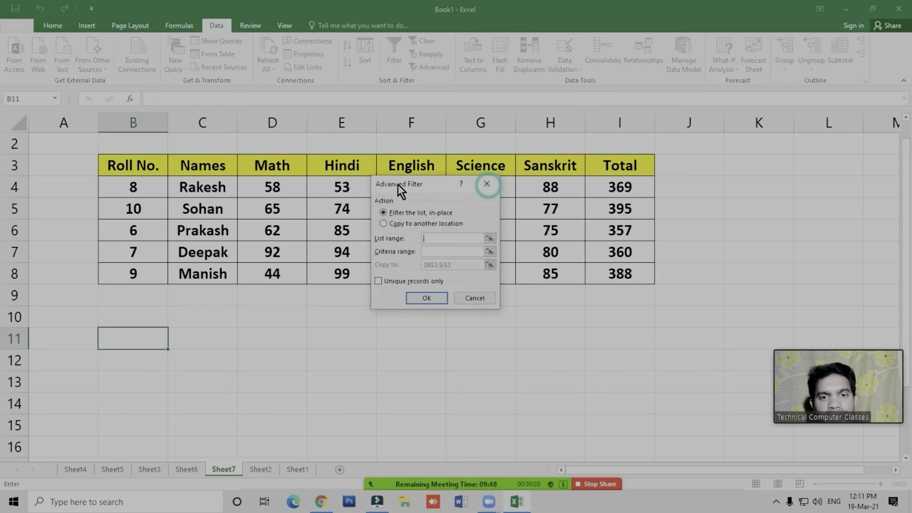
{"action": "left_click", "coordinate": [426, 237]}
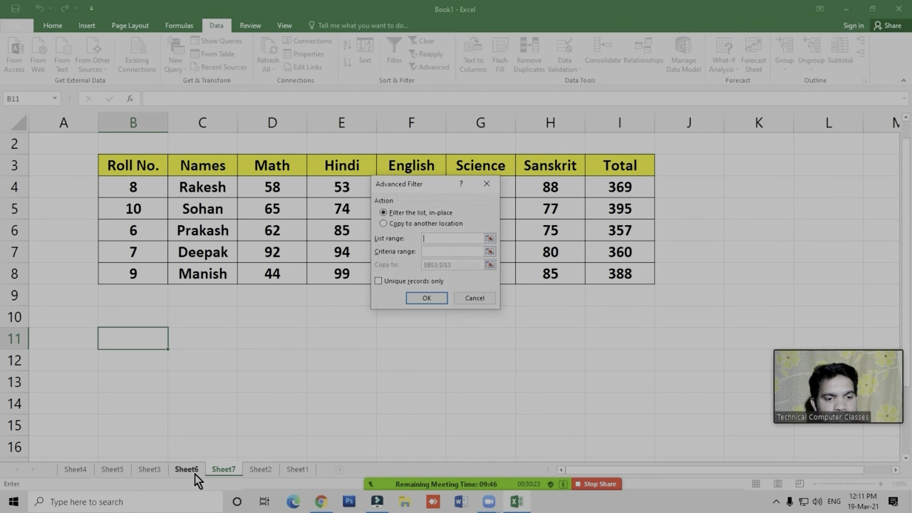
{"action": "left_click", "coordinate": [191, 472]}
{"action": "left_click_drag", "start_coordinate": [66, 151], "coordinate": [578, 368]}
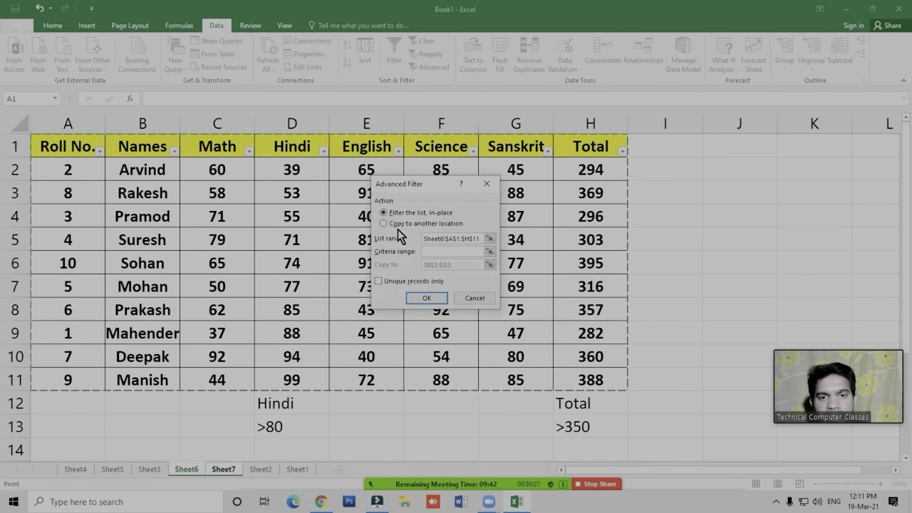
- Set the Advanced Filter's criteria range to D12:D13 on Sheet6
{"action": "left_click", "coordinate": [433, 253]}
{"action": "left_click", "coordinate": [185, 470]}
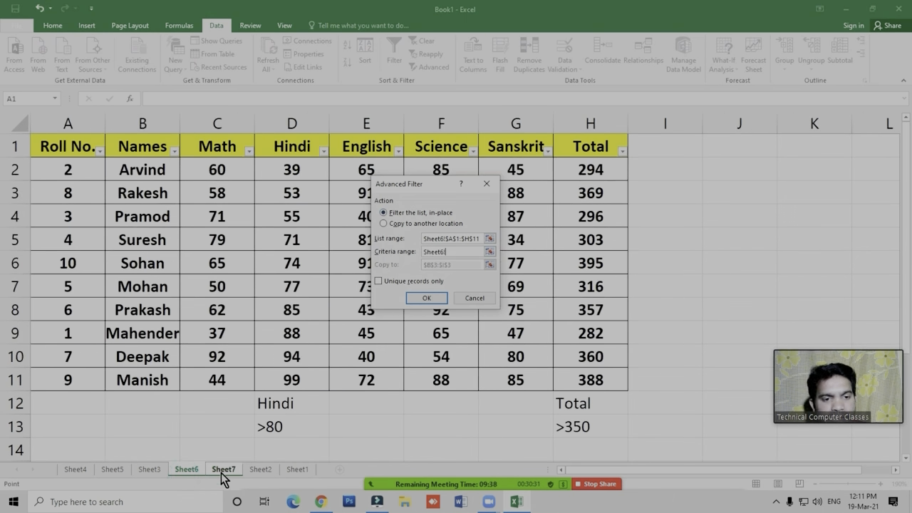
{"action": "left_click_drag", "start_coordinate": [277, 403], "coordinate": [279, 426]}
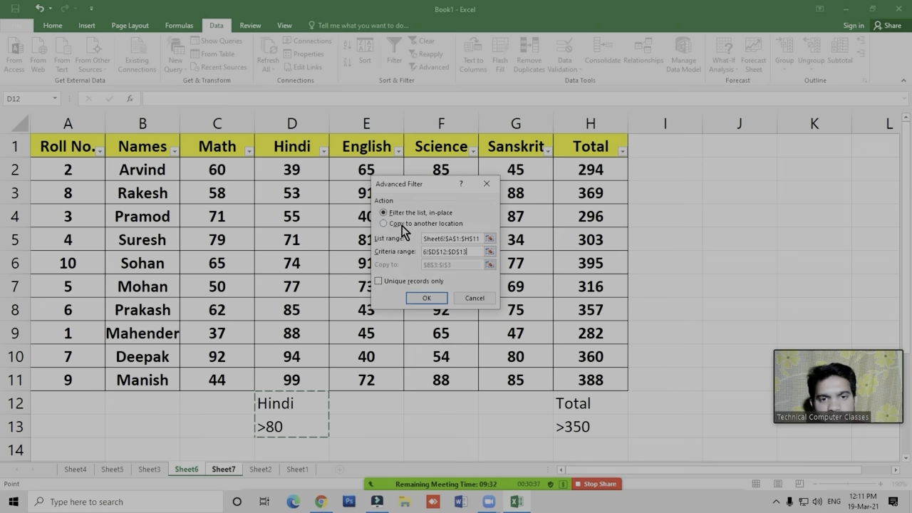
- Set the Advanced Filter to copy to another location, replace the destination with cell B11 on Sheet7, and run it
{"action": "left_click", "coordinate": [435, 224]}
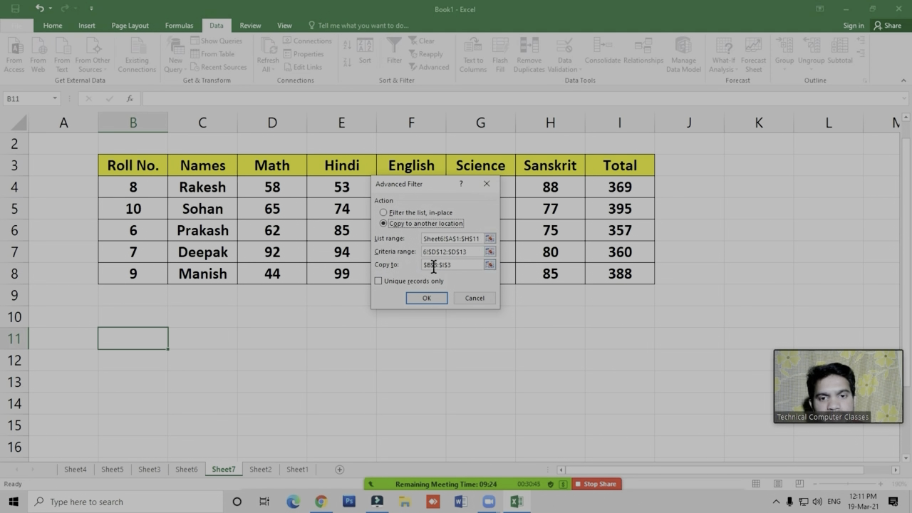
{"action": "left_click_drag", "start_coordinate": [459, 265], "coordinate": [371, 273]}
{"action": "key", "text": "BackSpace"}
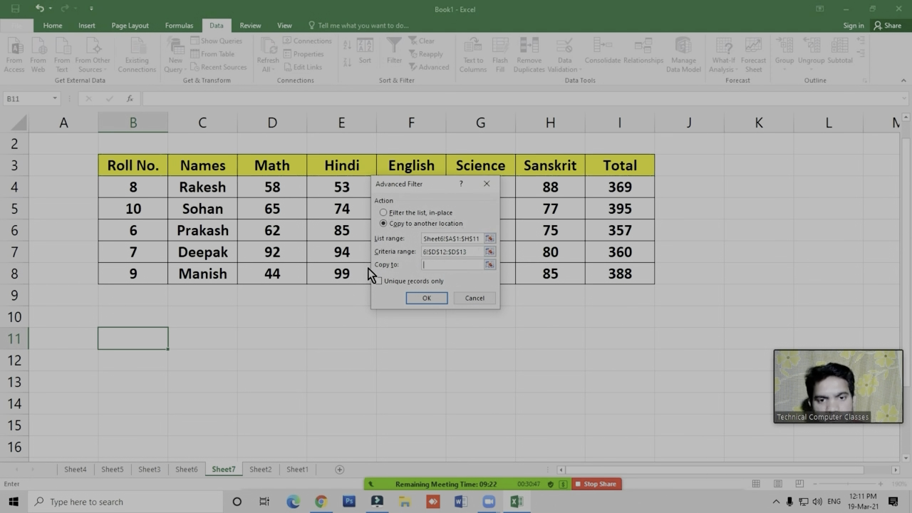
{"action": "left_click", "coordinate": [132, 340]}
{"action": "left_click", "coordinate": [423, 296]}
- Review the Hindi marks in the extracted table starting at row 11 of Sheet7
{"action": "left_click", "coordinate": [325, 387]}
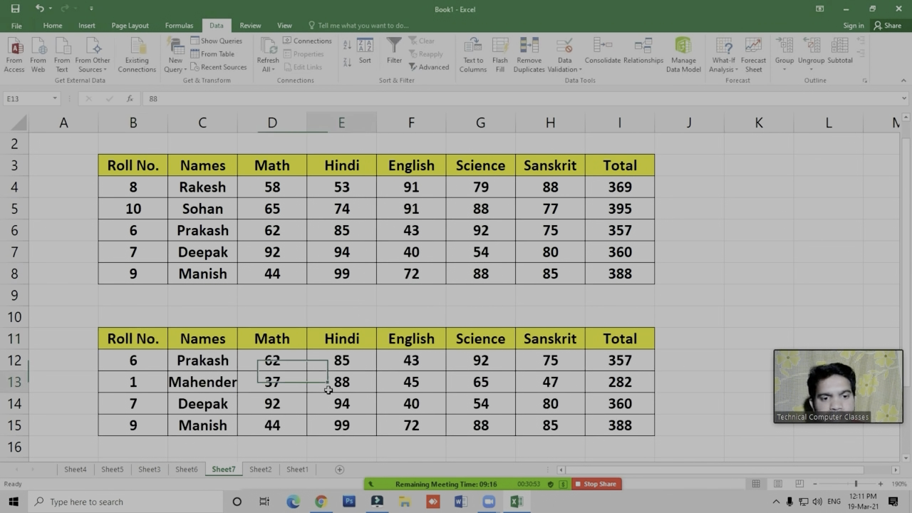
{"action": "scroll", "coordinate": [363, 384], "scroll_direction": "down", "scroll_amount": 2}
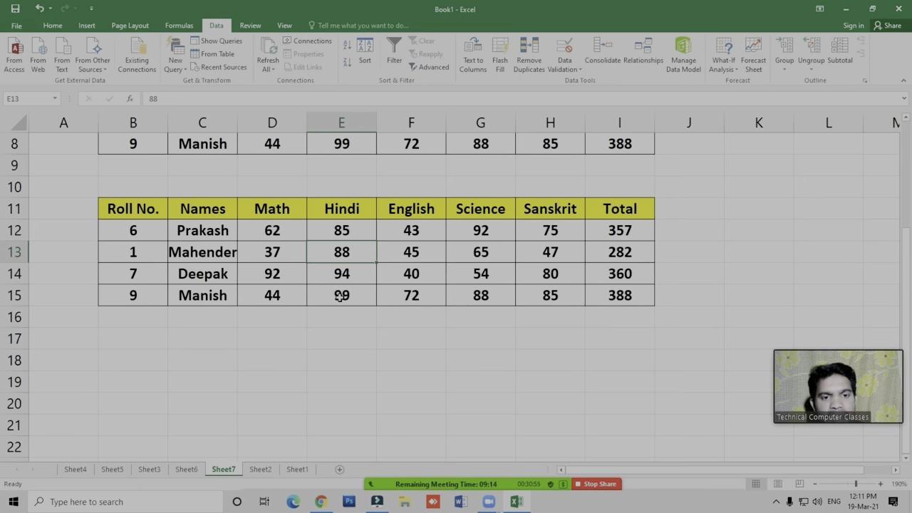
{"action": "left_click", "coordinate": [344, 305]}
{"action": "left_click", "coordinate": [333, 354]}
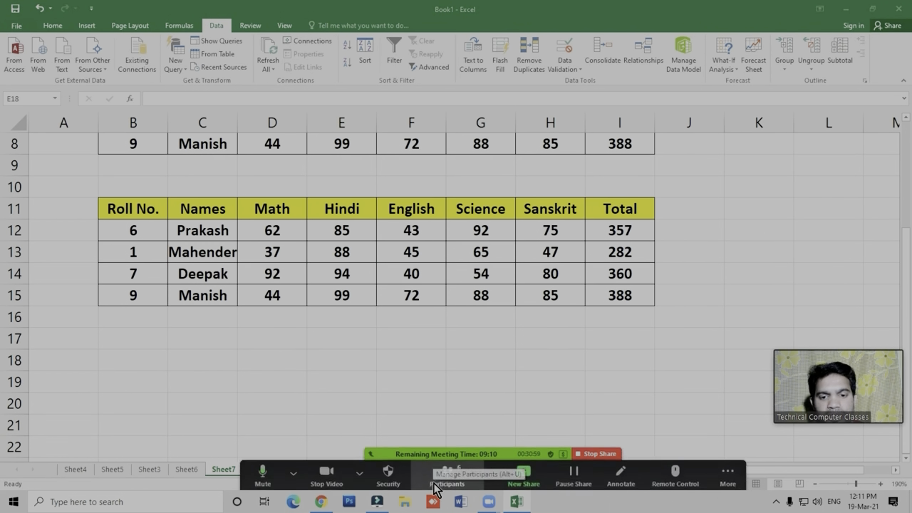
{"action": "scroll", "coordinate": [362, 380], "scroll_direction": "up", "scroll_amount": 3}
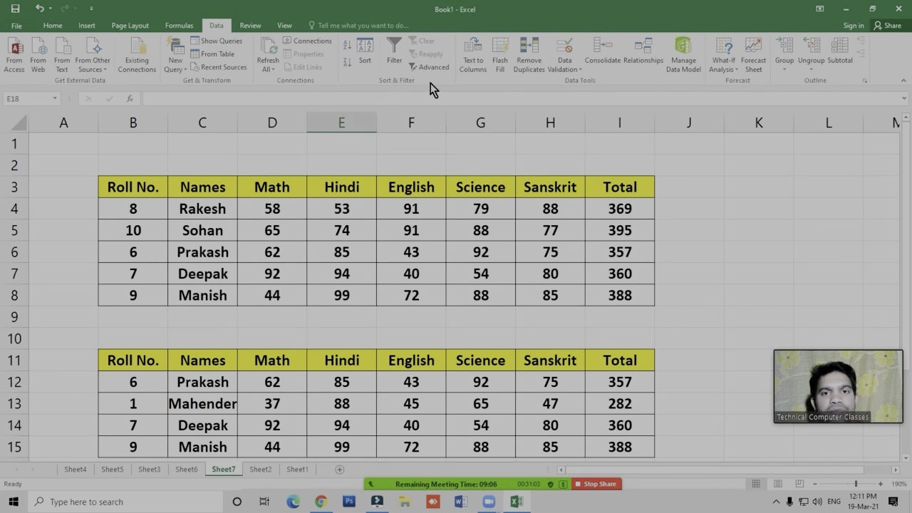
- Check the participant list of the Zoom meeting and close it
{"action": "mouse_move", "coordinate": [420, 483]}
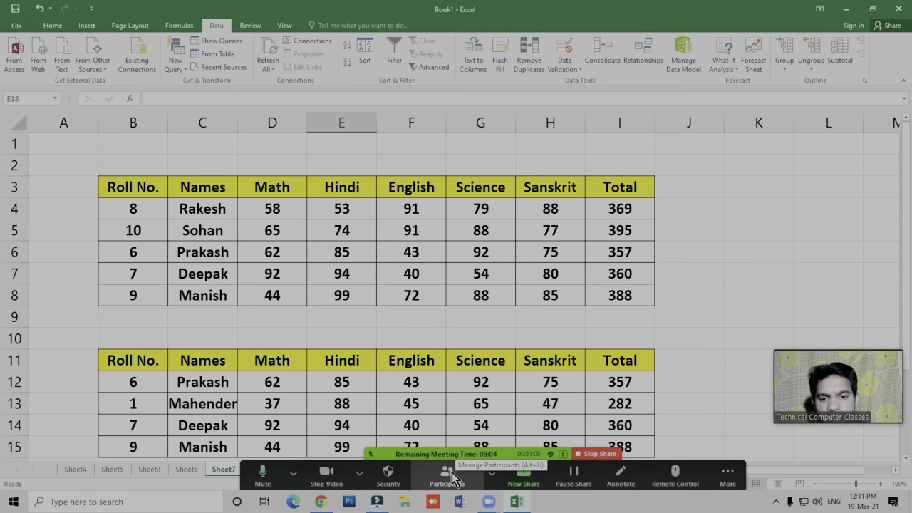
{"action": "left_click", "coordinate": [449, 474]}
{"action": "left_click", "coordinate": [729, 332]}
{"action": "left_click", "coordinate": [743, 347]}
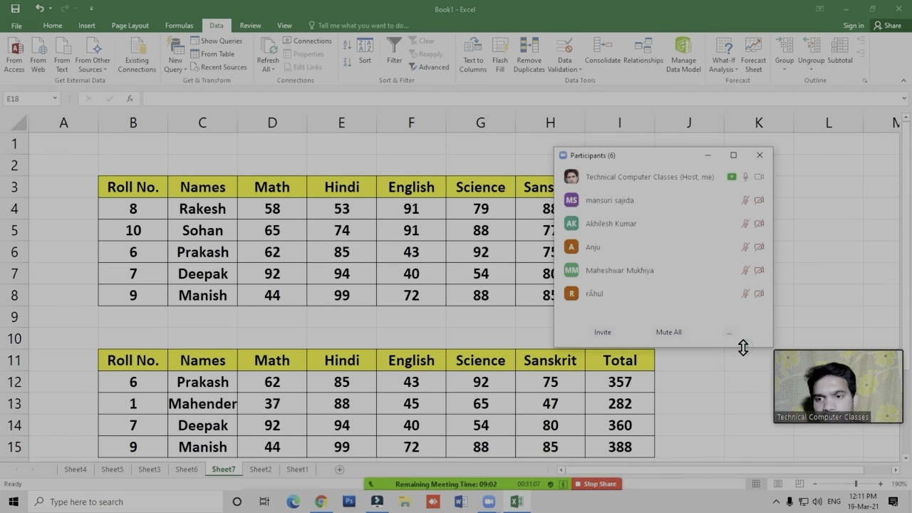
{"action": "left_click", "coordinate": [759, 154]}
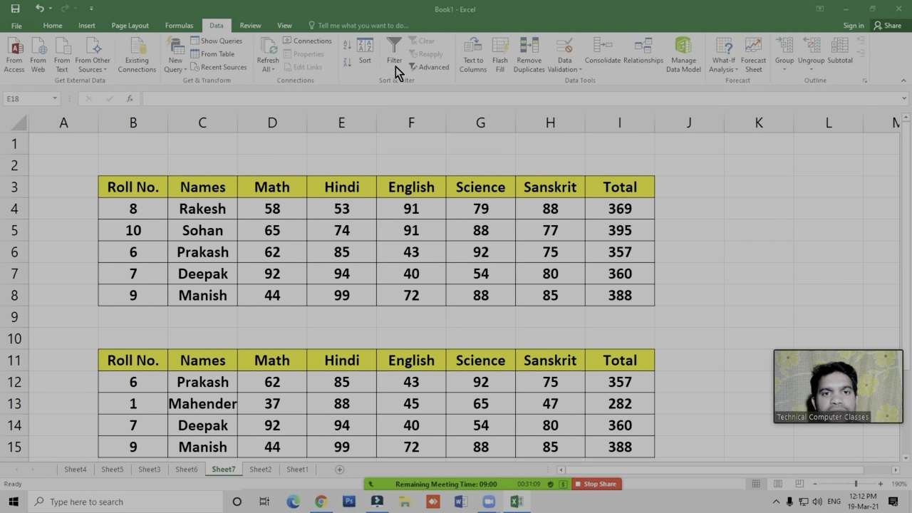
- Examine the Hindi marks and the other subject marks in the first extracted table on Sheet7
{"action": "left_click", "coordinate": [356, 289]}
{"action": "left_click", "coordinate": [351, 266]}
{"action": "left_click", "coordinate": [351, 248]}
{"action": "left_click", "coordinate": [343, 232]}
{"action": "left_click", "coordinate": [336, 205]}
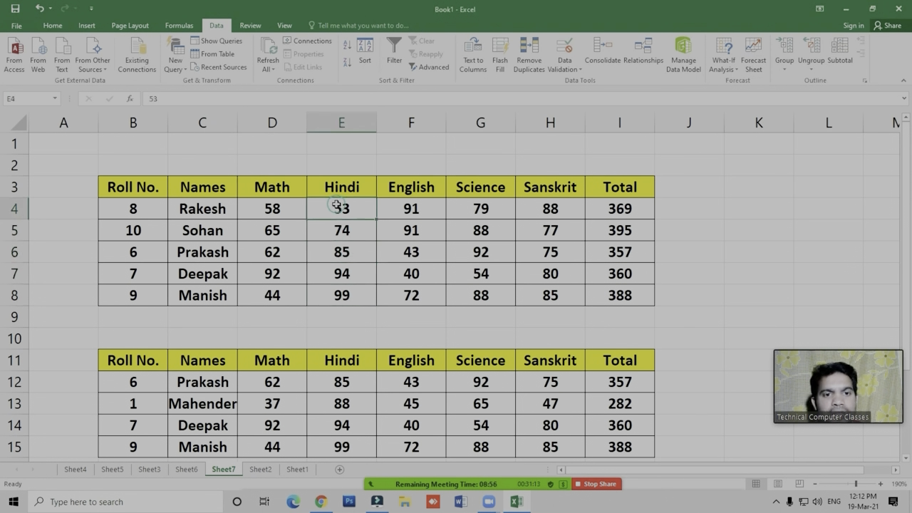
{"action": "left_click", "coordinate": [293, 313]}
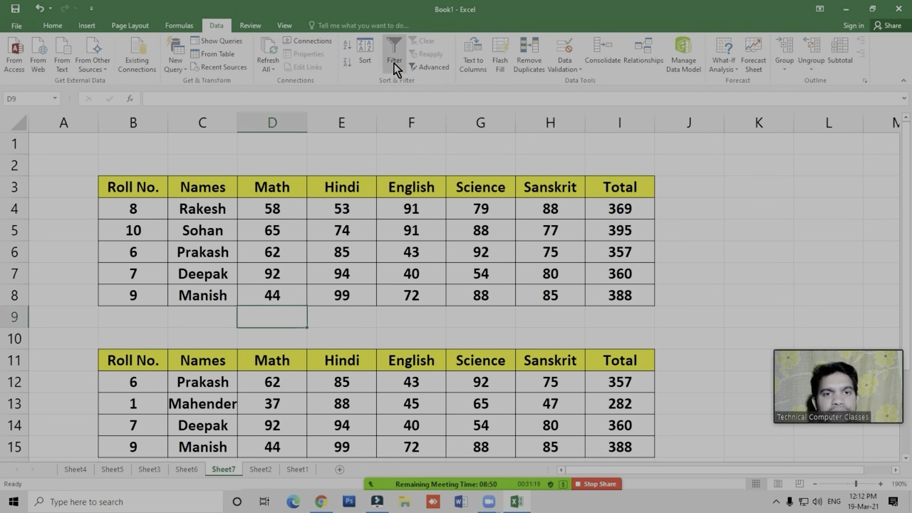
{"action": "left_click_drag", "start_coordinate": [620, 295], "coordinate": [275, 225]}
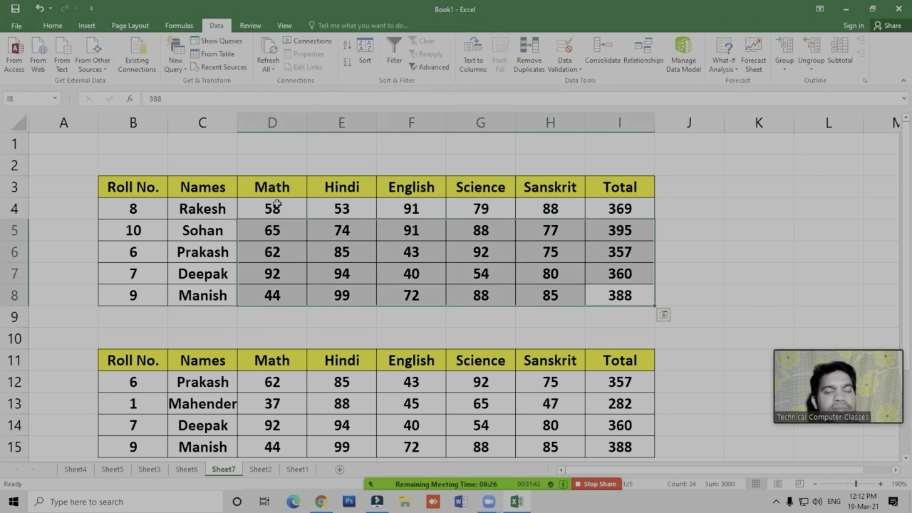
{"action": "left_click", "coordinate": [273, 206]}
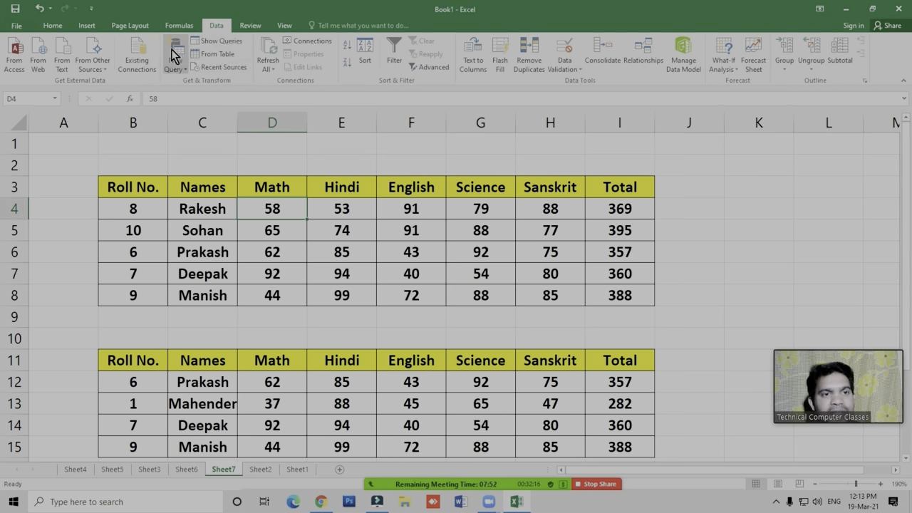
{"action": "left_click", "coordinate": [179, 73]}
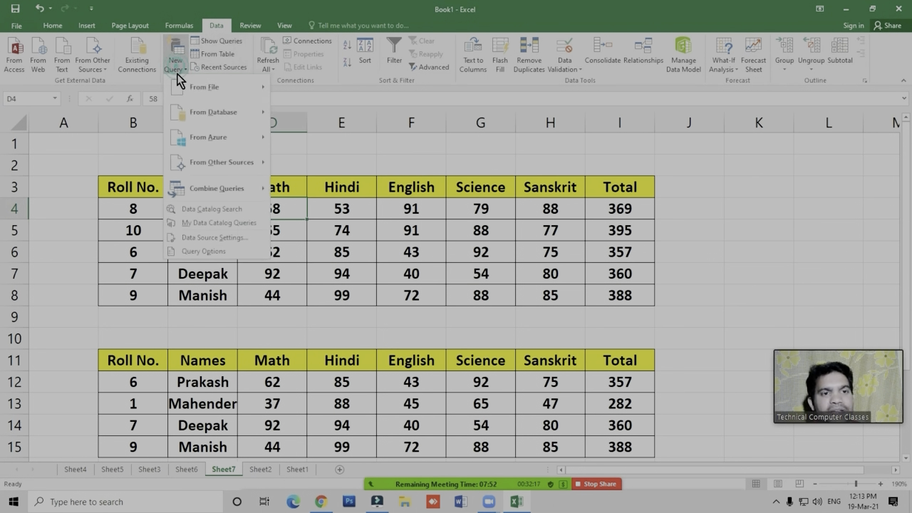
{"action": "left_click", "coordinate": [223, 88]}
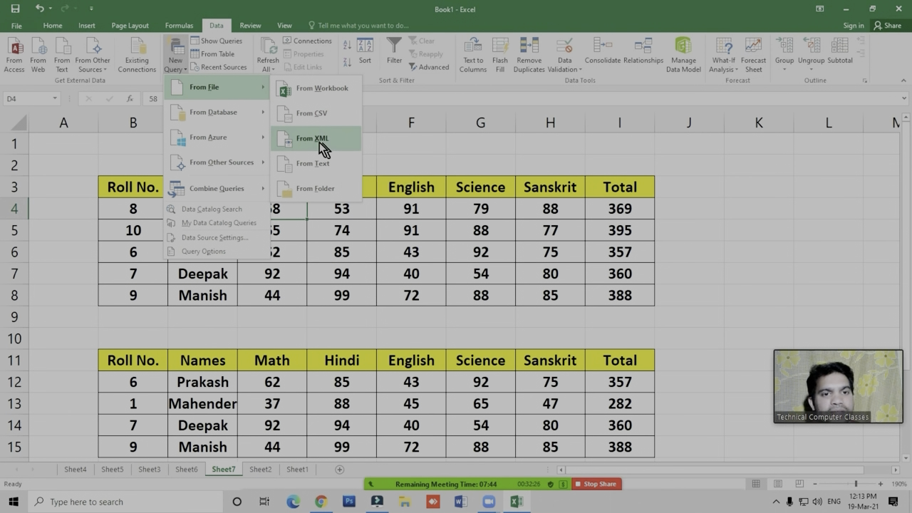
{"action": "left_click", "coordinate": [300, 247]}
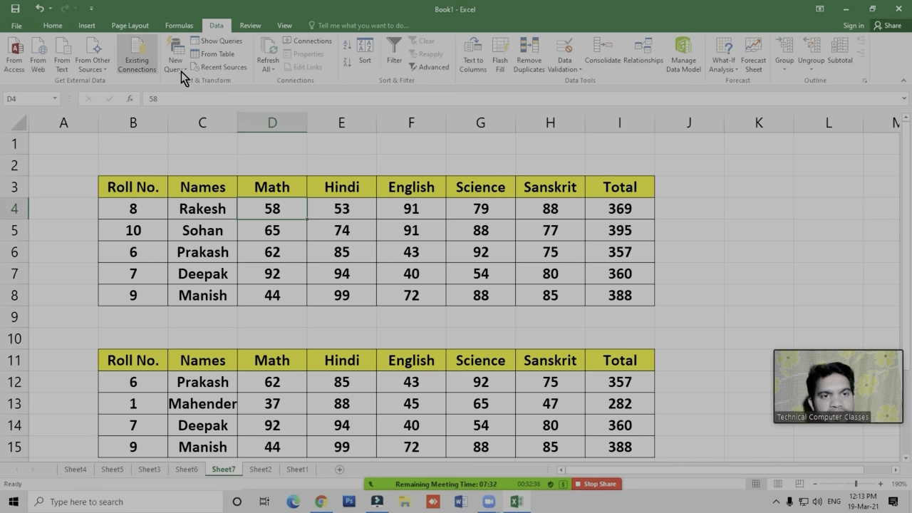
{"action": "left_click", "coordinate": [322, 191]}
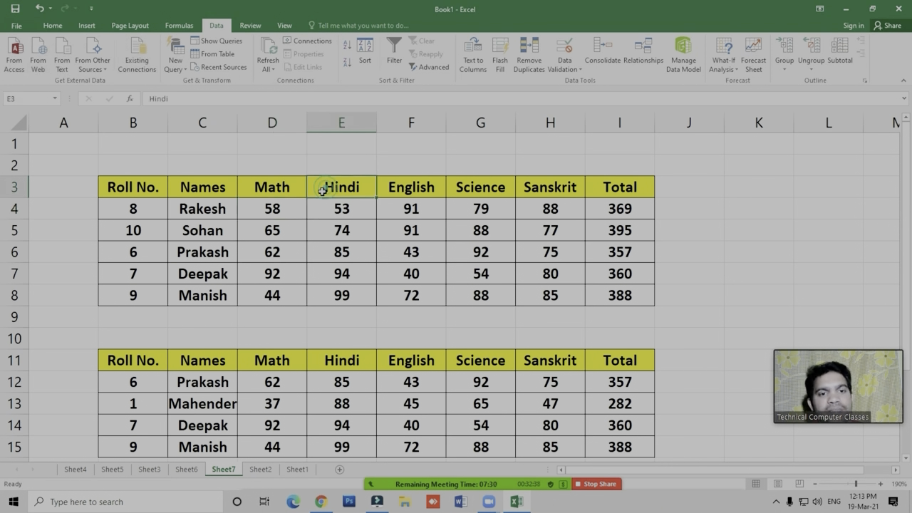
- Review the Hindi marks and the Math marks of the students in the upper extracted table on Sheet7
{"action": "left_click", "coordinate": [341, 232]}
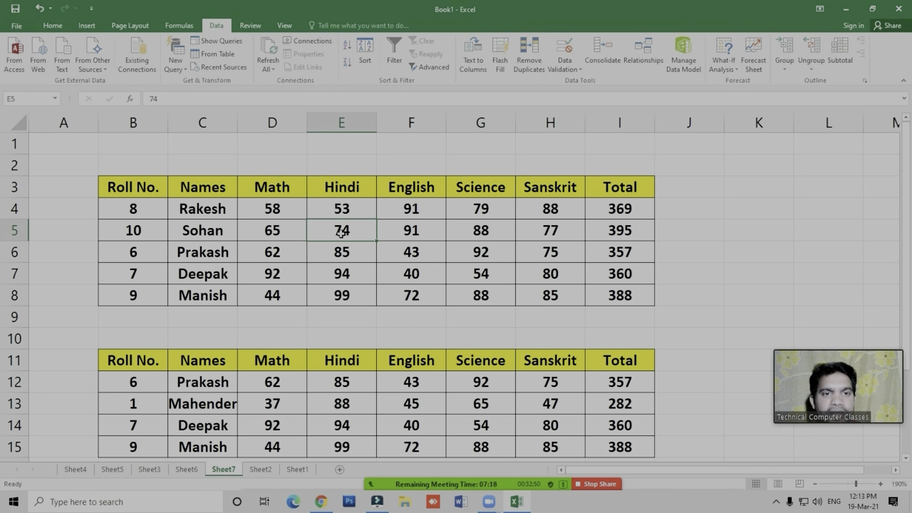
{"action": "left_click", "coordinate": [347, 255]}
{"action": "left_click", "coordinate": [346, 271]}
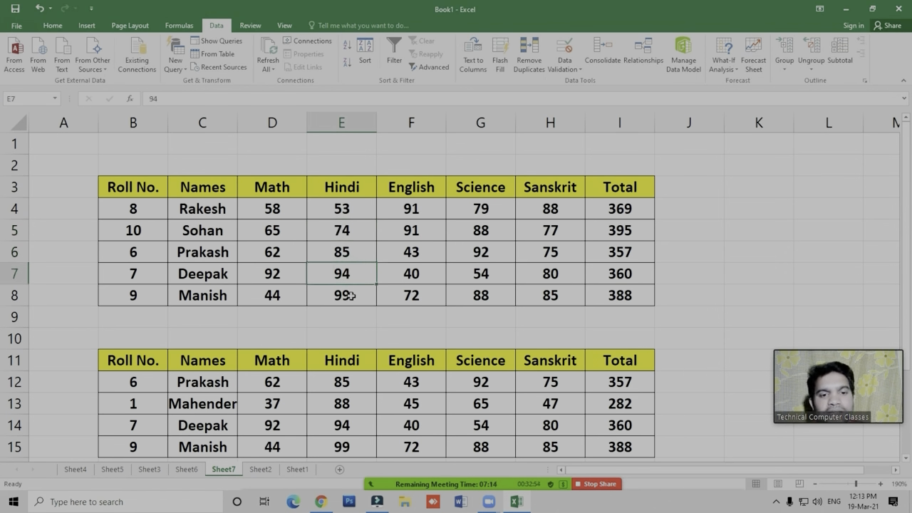
{"action": "left_click", "coordinate": [347, 252]}
{"action": "left_click", "coordinate": [347, 230]}
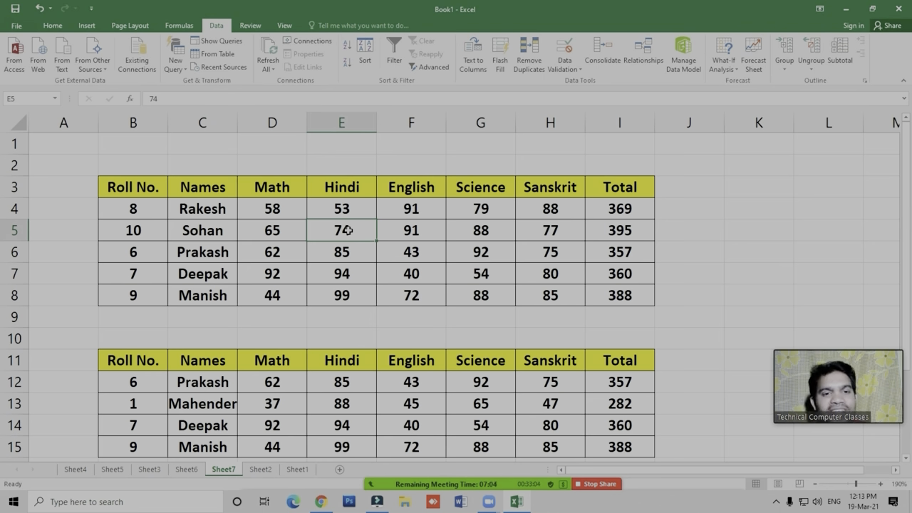
{"action": "left_click", "coordinate": [343, 213]}
{"action": "left_click", "coordinate": [344, 230]}
{"action": "left_click", "coordinate": [339, 206]}
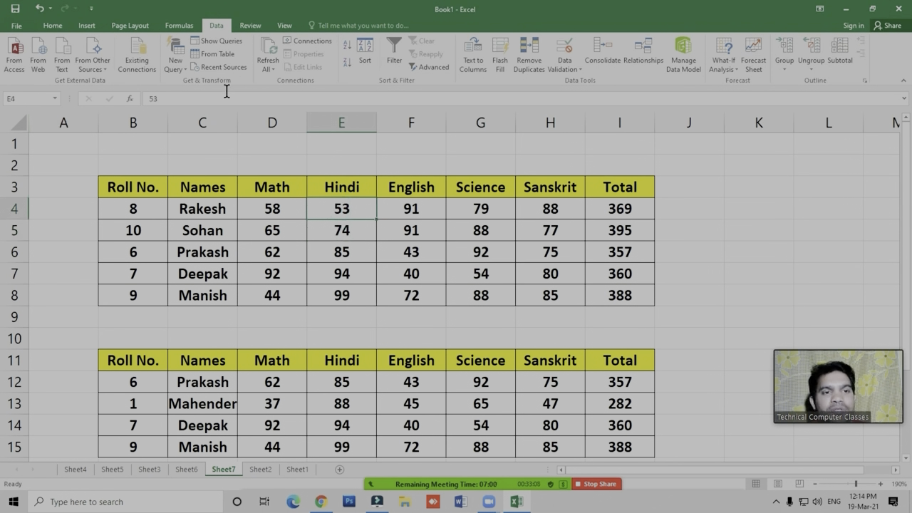
{"action": "left_click", "coordinate": [226, 98]}
{"action": "left_click", "coordinate": [245, 203]}
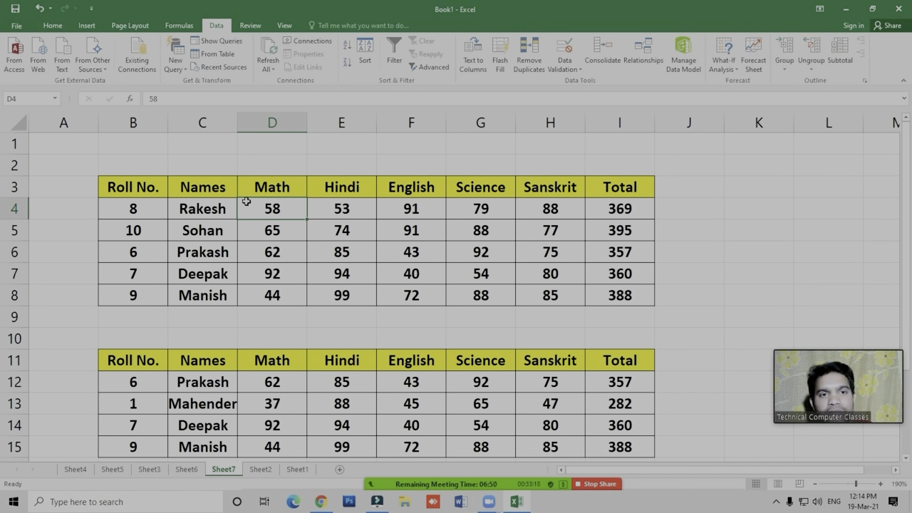
{"action": "left_click", "coordinate": [205, 208]}
{"action": "left_click", "coordinate": [255, 211]}
{"action": "left_click", "coordinate": [277, 231]}
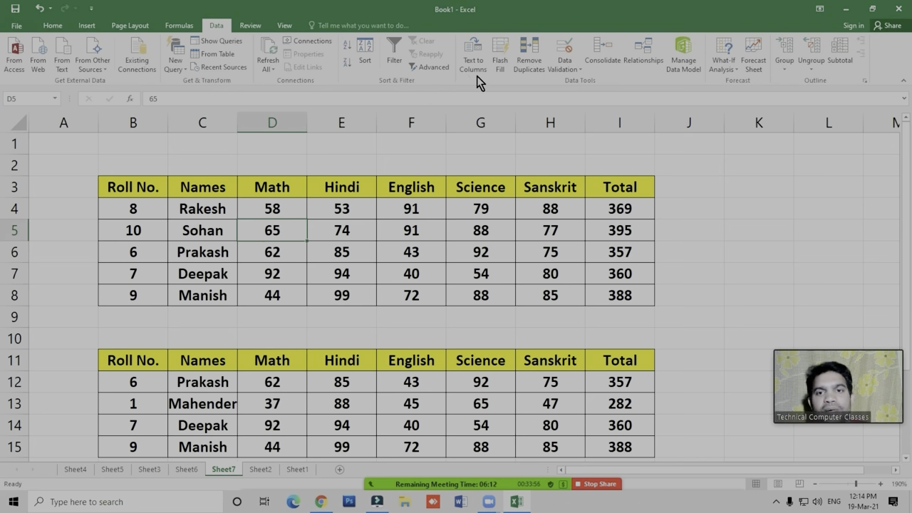
- Go through the English marks of the five students in the upper extracted table
{"action": "left_click", "coordinate": [412, 208]}
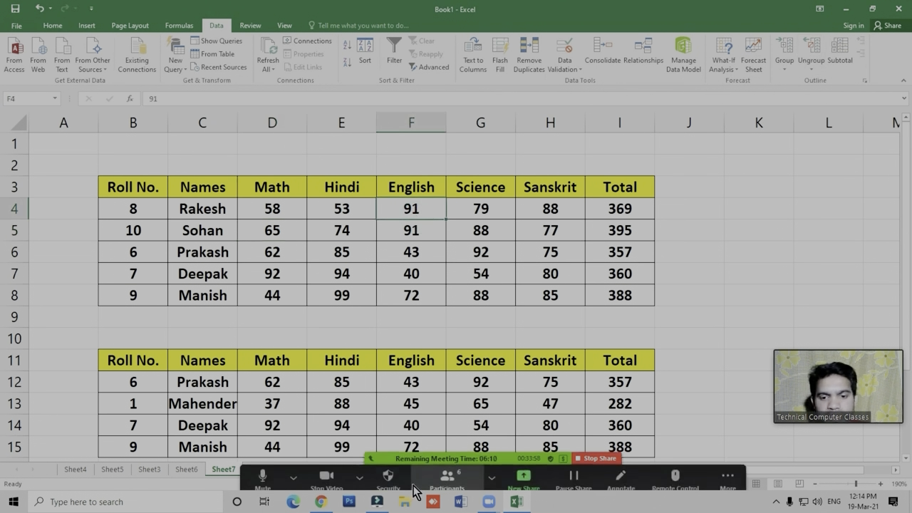
{"action": "left_click", "coordinate": [431, 275]}
{"action": "left_click", "coordinate": [415, 252]}
{"action": "left_click", "coordinate": [418, 230]}
{"action": "left_click", "coordinate": [416, 211]}
{"action": "left_click", "coordinate": [413, 277]}
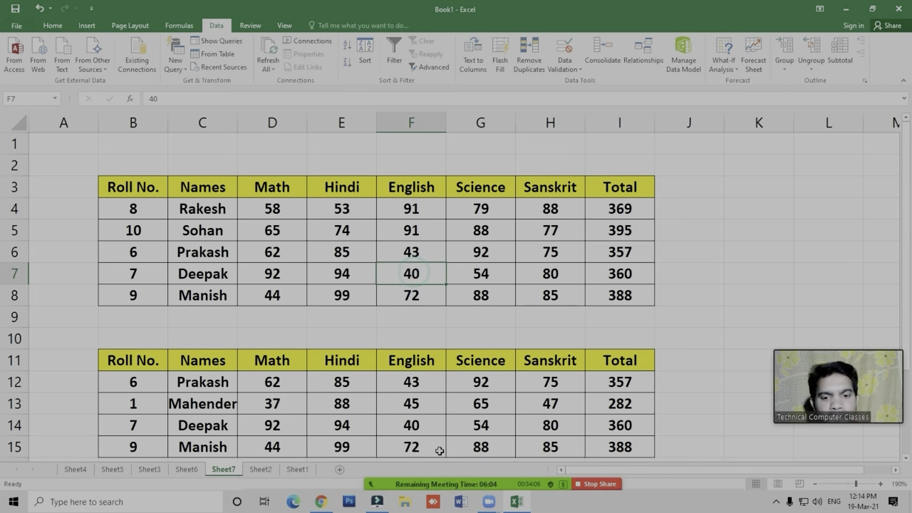
{"action": "left_click", "coordinate": [414, 290]}
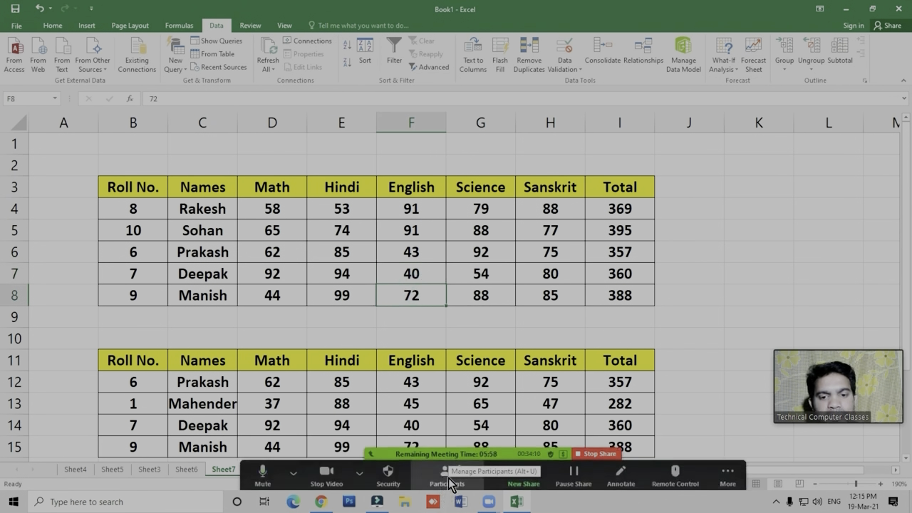
- Check the Zoom meeting's participant list, close it, and return to the worksheet
{"action": "left_click", "coordinate": [448, 476]}
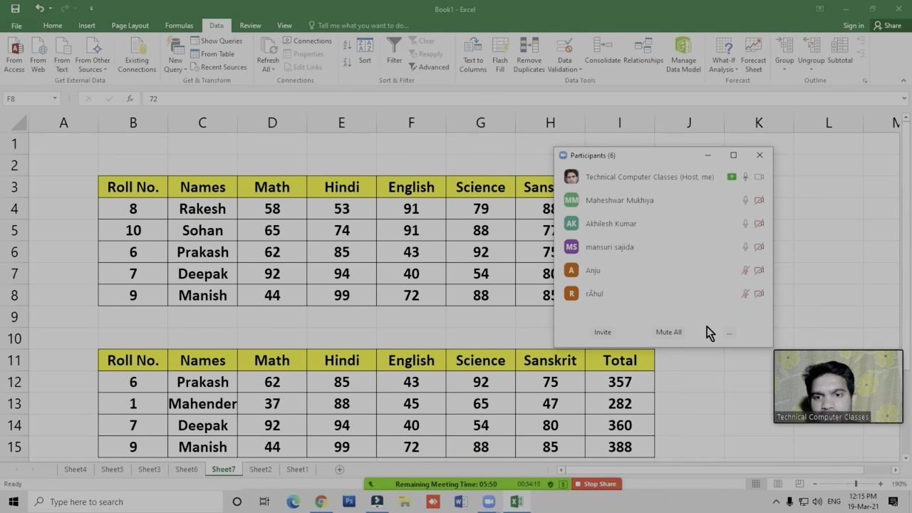
{"action": "left_click", "coordinate": [760, 154]}
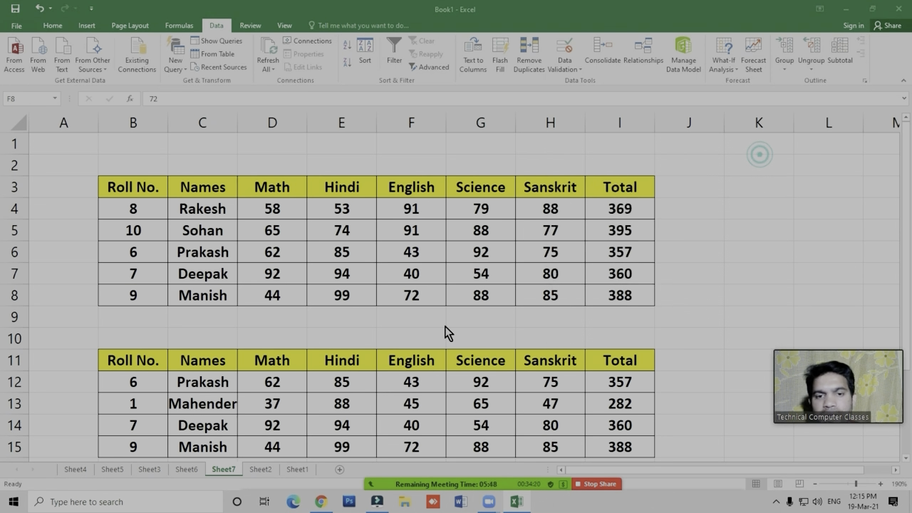
{"action": "left_click", "coordinate": [415, 319]}
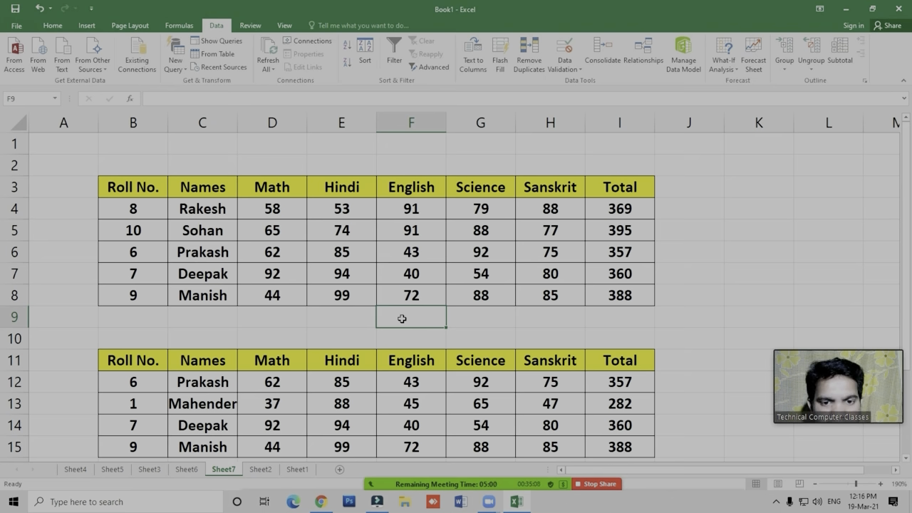
- Enter the label IF in cell C18, below the second extracted table on Sheet7
{"action": "scroll", "coordinate": [402, 310], "scroll_direction": "down", "scroll_amount": 4}
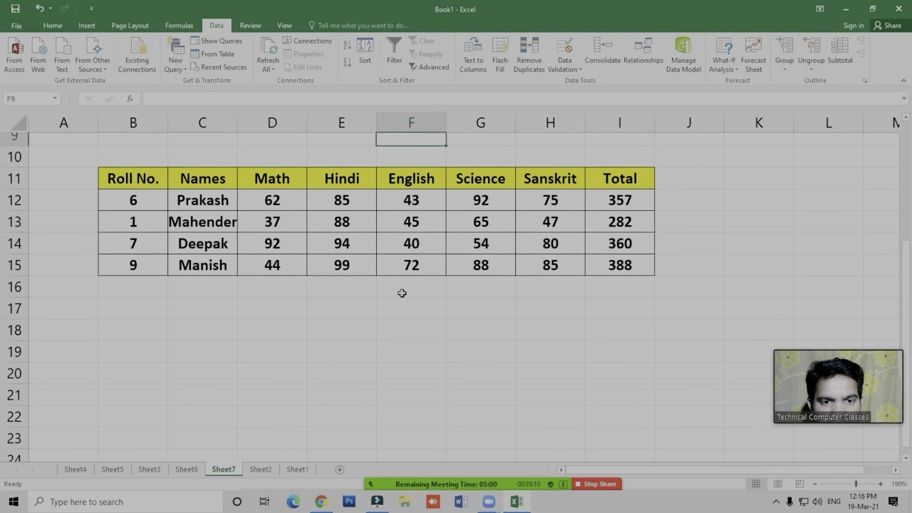
{"action": "left_click", "coordinate": [200, 254]}
{"action": "left_click", "coordinate": [203, 316]}
{"action": "left_click", "coordinate": [209, 376]}
{"action": "left_click", "coordinate": [205, 273]}
{"action": "left_click", "coordinate": [204, 295]}
{"action": "left_click", "coordinate": [203, 252]}
{"action": "left_click", "coordinate": [203, 289]}
{"action": "left_click", "coordinate": [200, 254]}
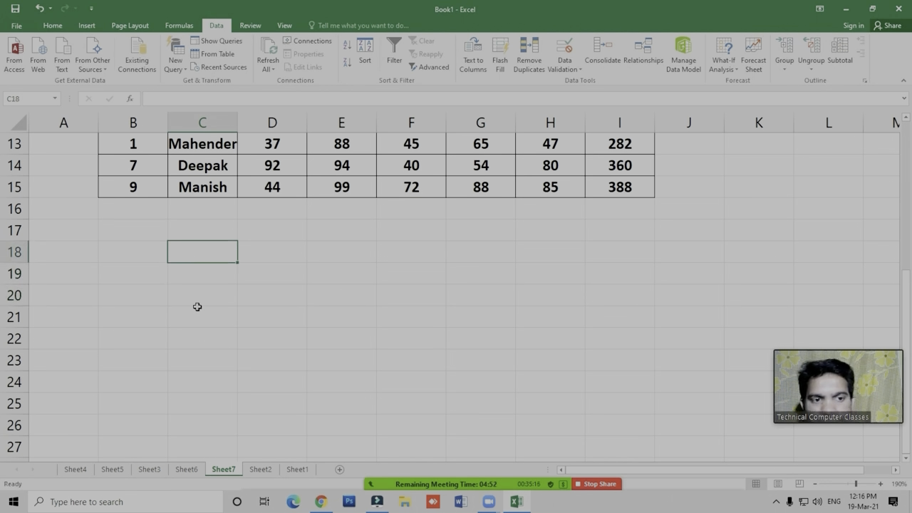
{"action": "left_click", "coordinate": [205, 275]}
{"action": "left_click", "coordinate": [207, 257]}
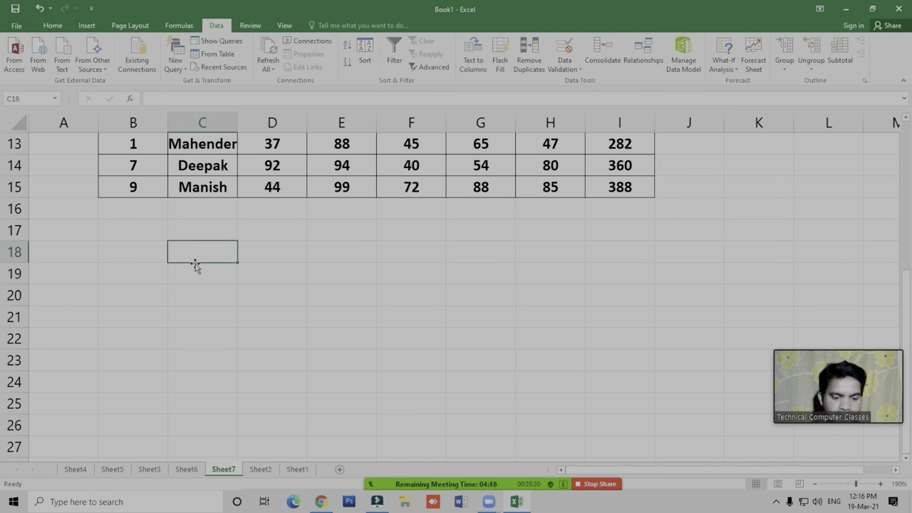
{"action": "type", "text": "IF"}
{"action": "key", "text": "Return"}
{"action": "key", "text": "Return"}
{"action": "left_click", "coordinate": [195, 266]}
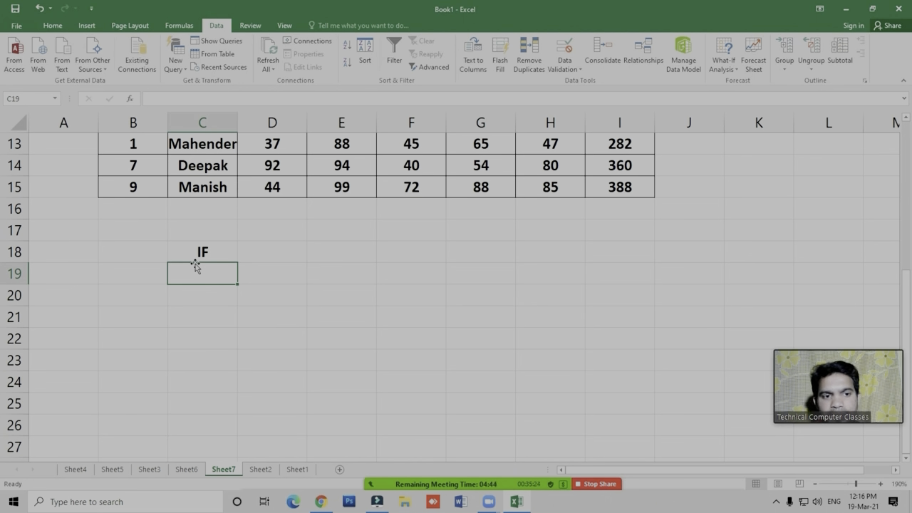
- Continue the list of function names with Sum, Max and Min in cells C19 to C21
{"action": "type", "text": "SUm"}
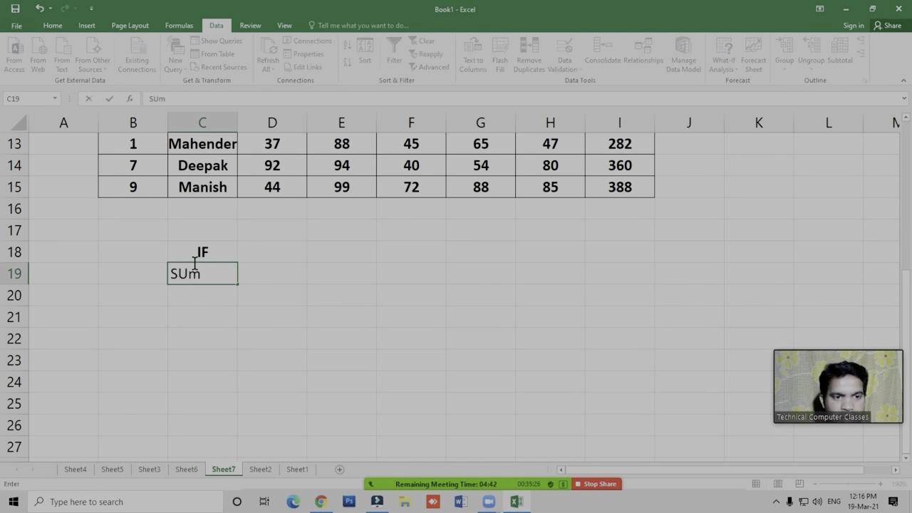
{"action": "key", "text": "Return"}
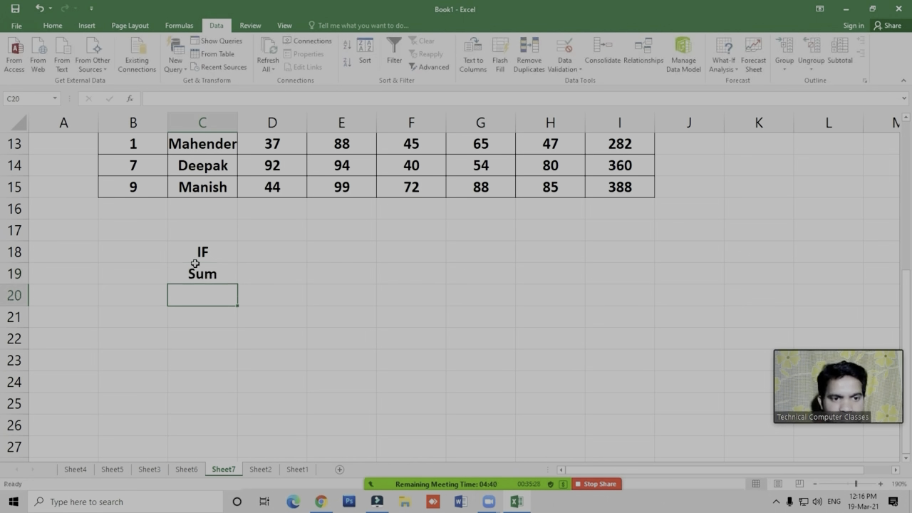
{"action": "type", "text": "Max"}
{"action": "key", "text": "Return"}
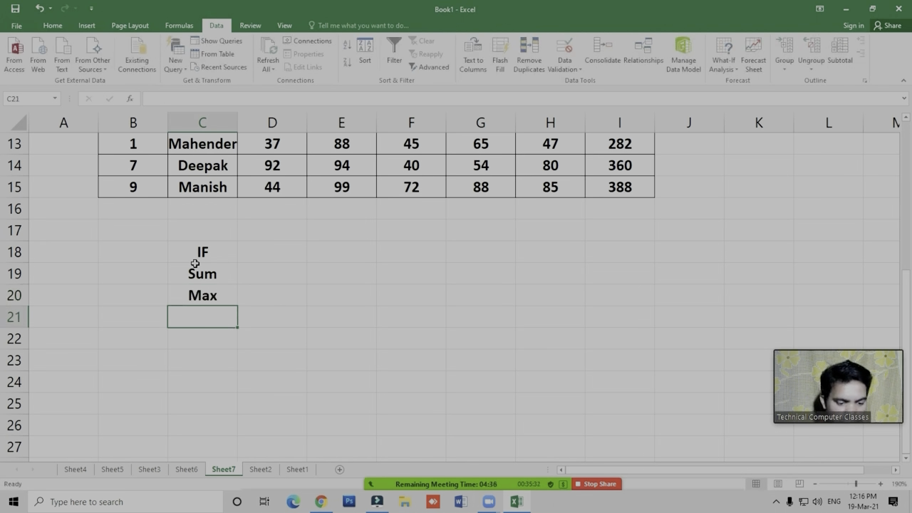
{"action": "type", "text": "Min"}
{"action": "key", "text": "Return"}
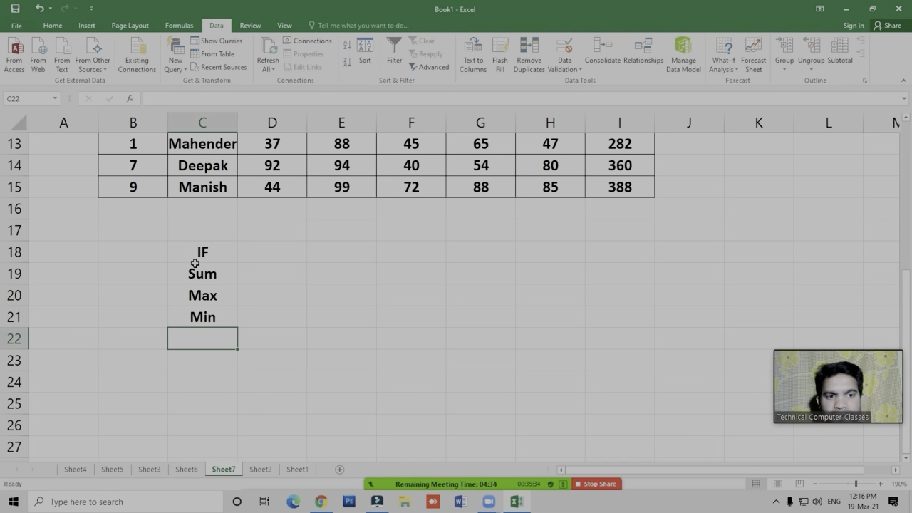
- Select the list of function names in C18:C21
{"action": "key", "text": "Up"}
{"action": "key", "text": "Up"}
{"action": "key", "text": "Up"}
{"action": "key", "text": "Up"}
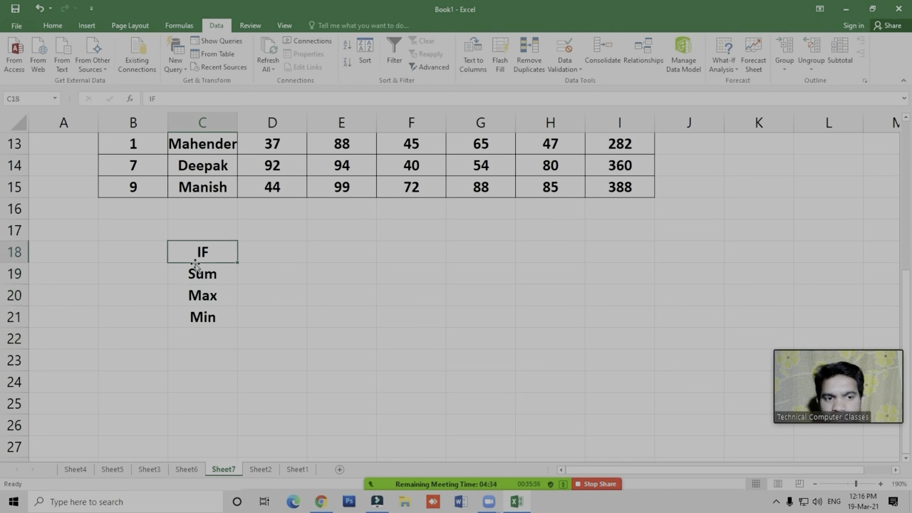
{"action": "key", "text": "shift+Down"}
{"action": "key", "text": "shift+Down"}
{"action": "key", "text": "shift+Down"}
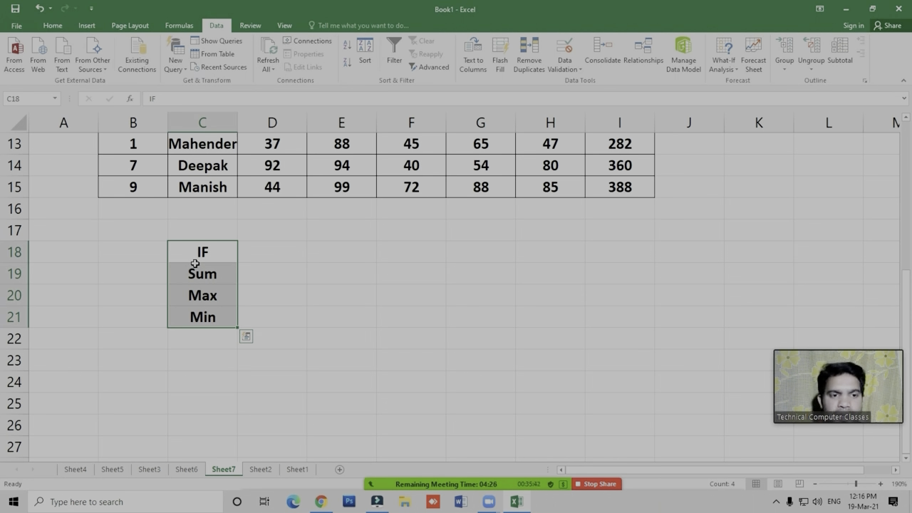
{"action": "key", "text": "Right"}
{"action": "key", "text": "Right"}
{"action": "key", "text": "Right"}
{"action": "key", "text": "Left"}
{"action": "key", "text": "Left"}
{"action": "key", "text": "Left"}
{"action": "key", "text": "Right"}
{"action": "key", "text": "Right"}
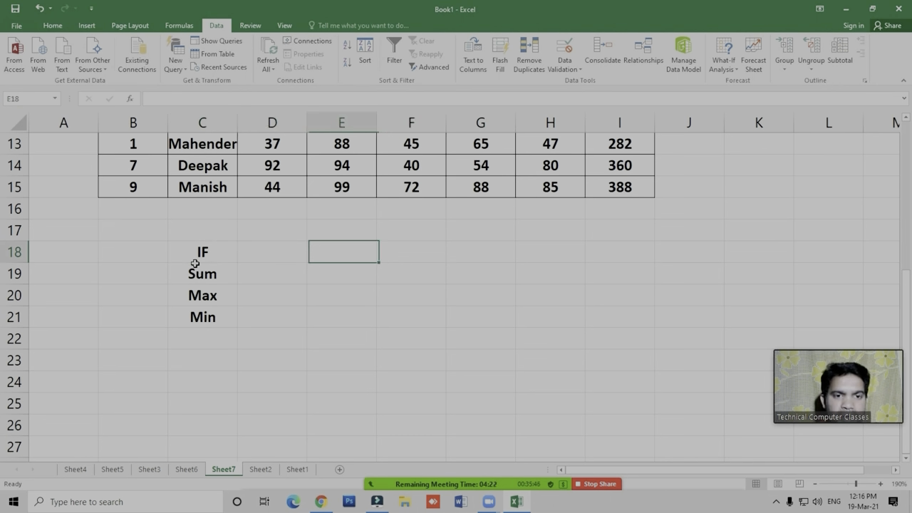
{"action": "key", "text": "Left"}
{"action": "key", "text": "Left"}
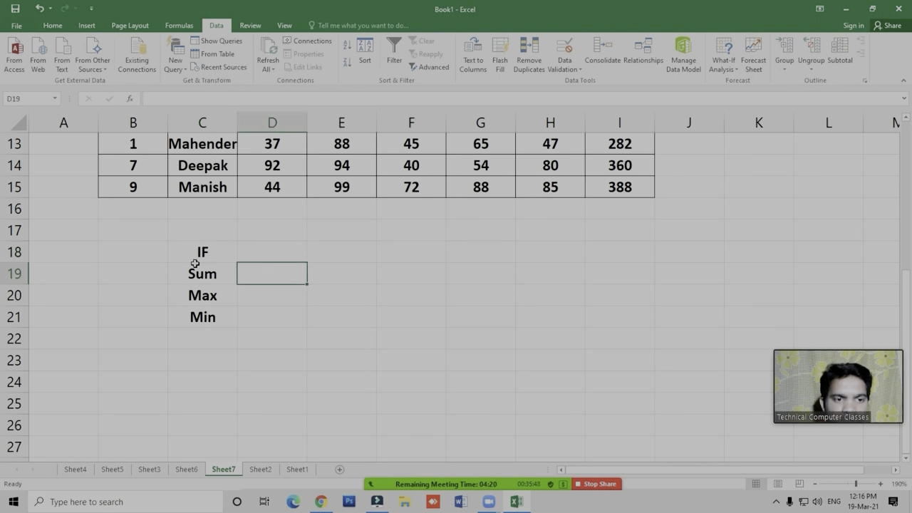
{"action": "key", "text": "Down"}
{"action": "key", "text": "Down"}
{"action": "key", "text": "Down"}
{"action": "key", "text": "Up"}
{"action": "key", "text": "Up"}
{"action": "key", "text": "Down"}
{"action": "key", "text": "Down"}
{"action": "key", "text": "Down"}
{"action": "key", "text": "Right"}
{"action": "key", "text": "Right"}
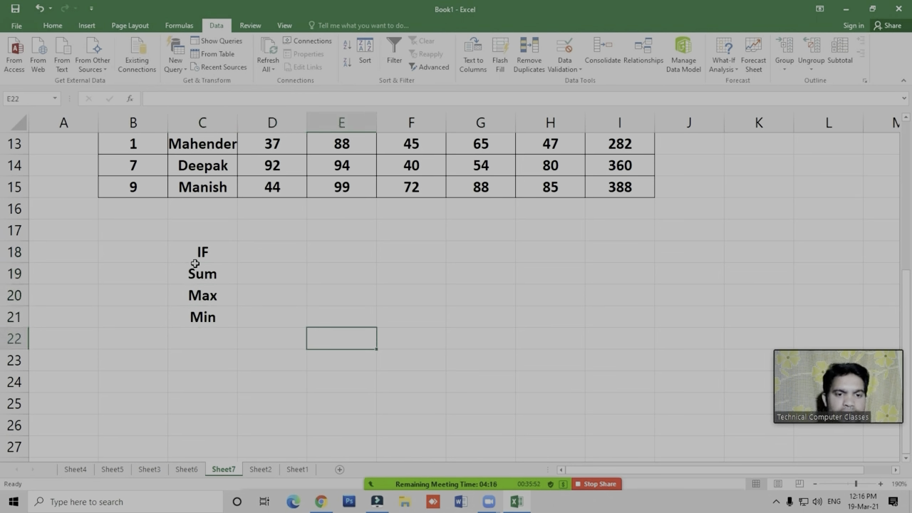
{"action": "type", "text": "=sumpro"}
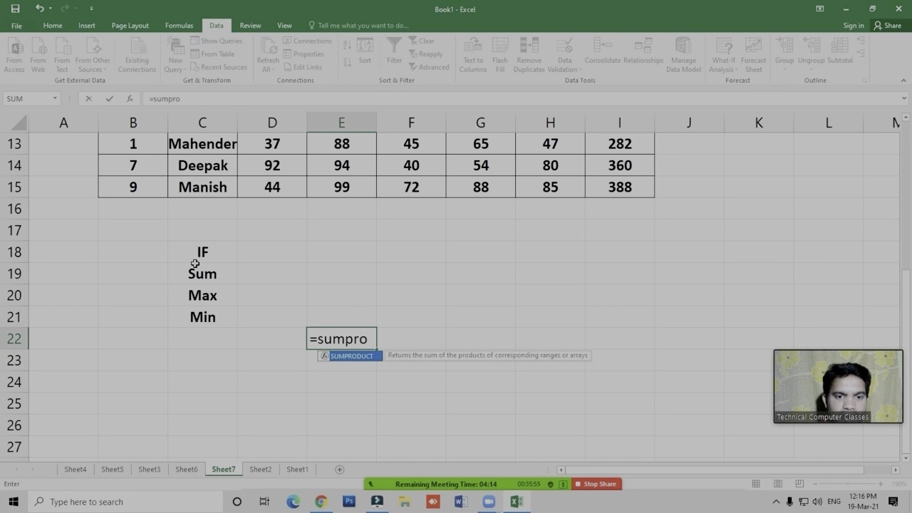
{"action": "key", "text": "Tab"}
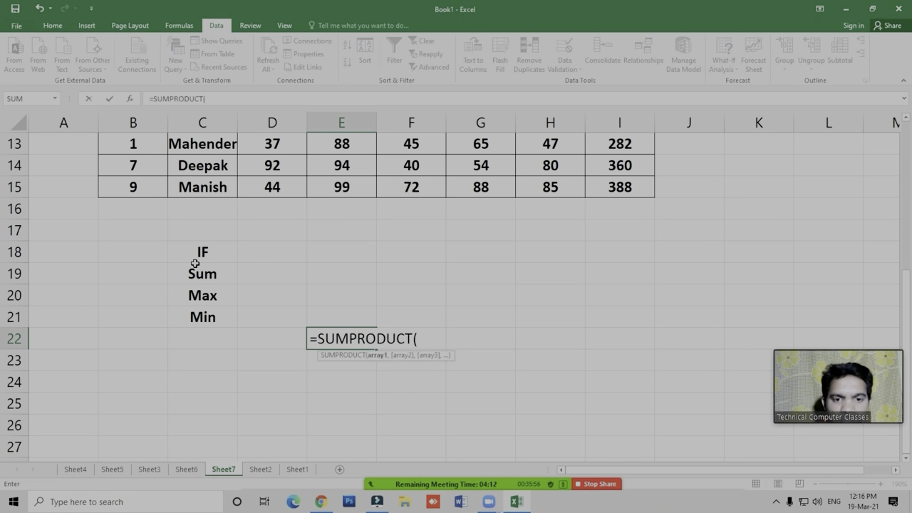
{"action": "key", "text": "Escape"}
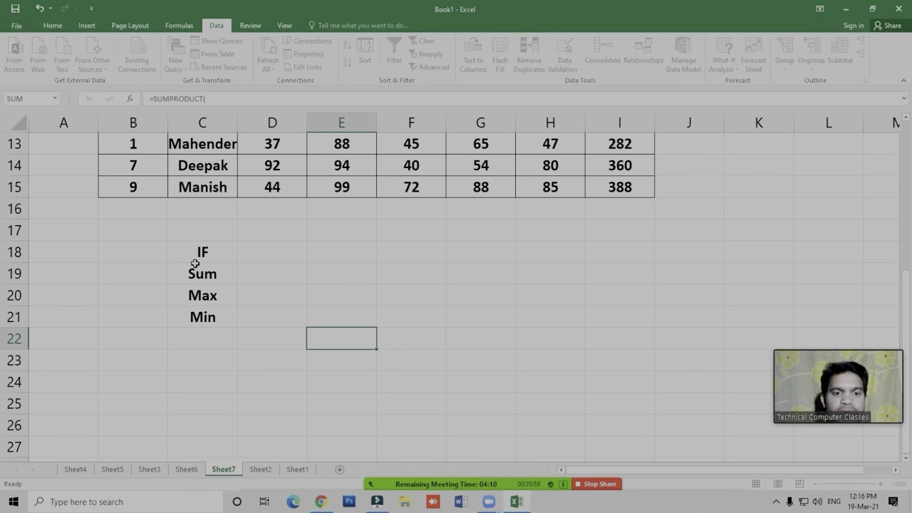
{"action": "left_click", "coordinate": [385, 346]}
{"action": "left_click", "coordinate": [309, 278]}
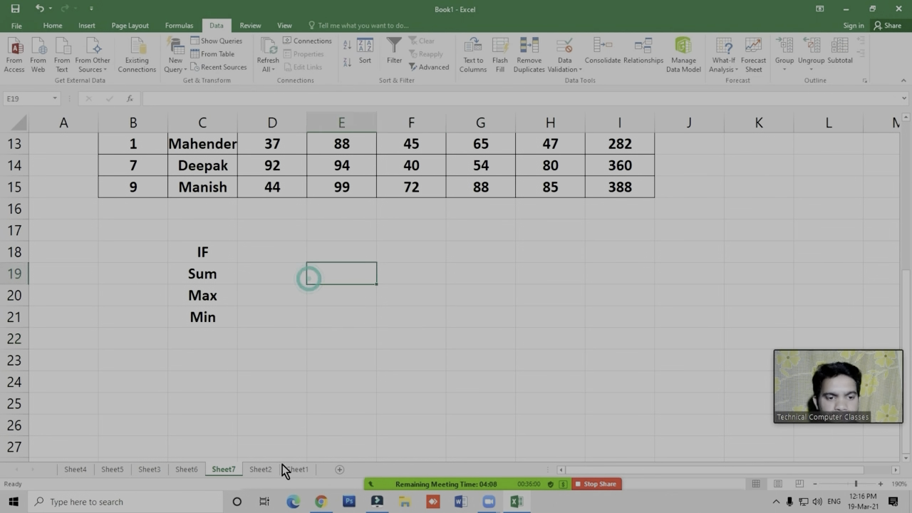
- Start a SUMPRODUCT formula in cell D23, below the list of function names
{"action": "left_click", "coordinate": [260, 333]}
{"action": "left_click", "coordinate": [294, 352]}
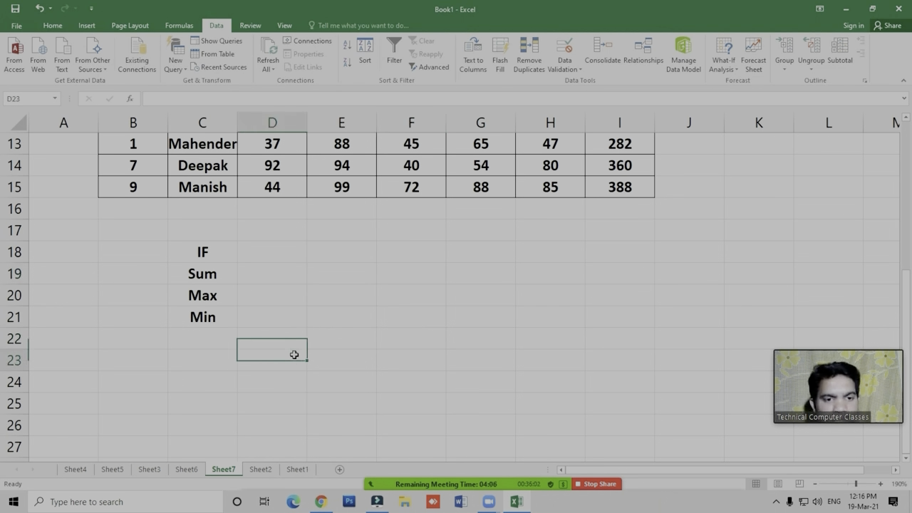
{"action": "type", "text": "=sum"}
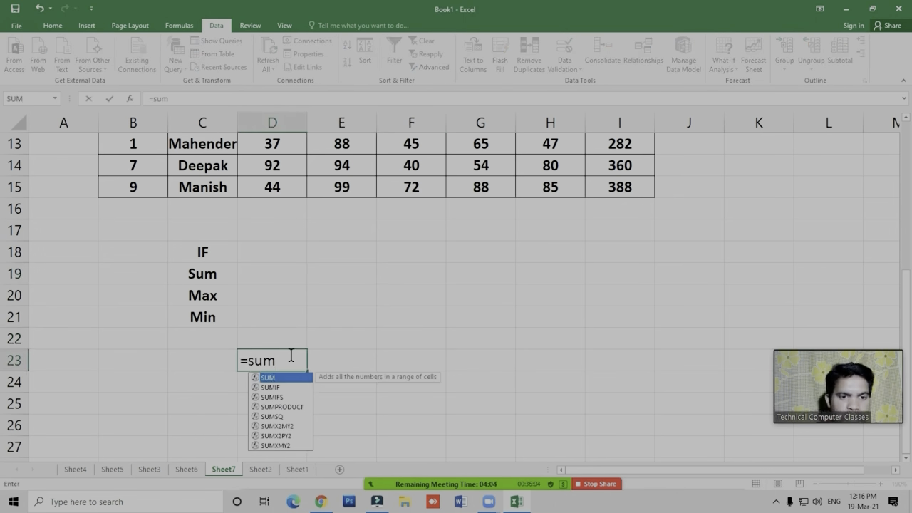
{"action": "key", "text": "BackSpace"}
{"action": "key", "text": "BackSpace"}
{"action": "key", "text": "BackSpace"}
{"action": "type", "text": "um"}
{"action": "key", "text": "BackSpace"}
{"action": "key", "text": "BackSpace"}
{"action": "type", "text": "sumpro"}
{"action": "key", "text": "Tab"}
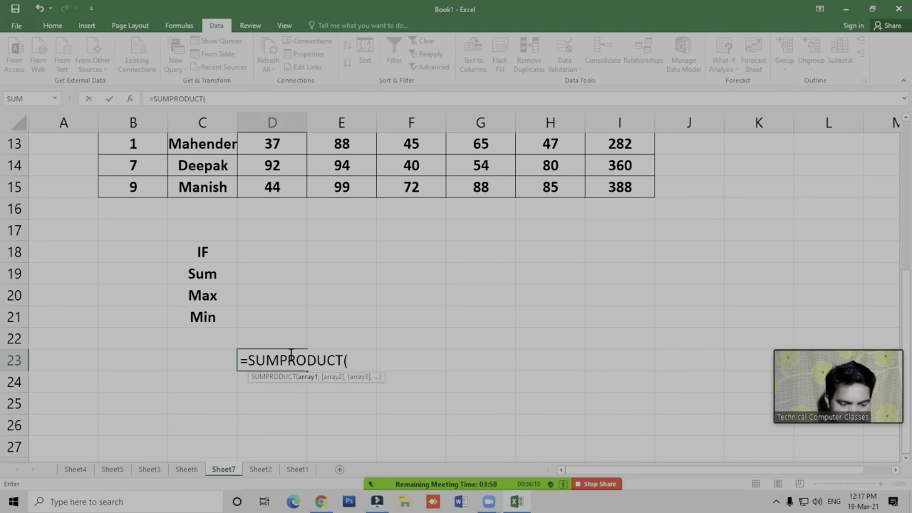
- Specify D19:D21 and E19:E21 as the two arrays of the SUMPRODUCT formula, and cancel the entry
{"action": "key", "text": "Up"}
{"action": "key", "text": "Up"}
{"action": "key", "text": "Up"}
{"action": "key", "text": "Up"}
{"action": "key", "text": "shift+Down"}
{"action": "key", "text": "shift+Down"}
{"action": "type", "text": ","}
{"action": "key", "text": "Up"}
{"action": "key", "text": "Up"}
{"action": "key", "text": "Right"}
{"action": "key", "text": "Up"}
{"action": "key", "text": "Up"}
{"action": "key", "text": "shift+Down"}
{"action": "key", "text": "shift+Down"}
{"action": "key", "text": "shift+Down"}
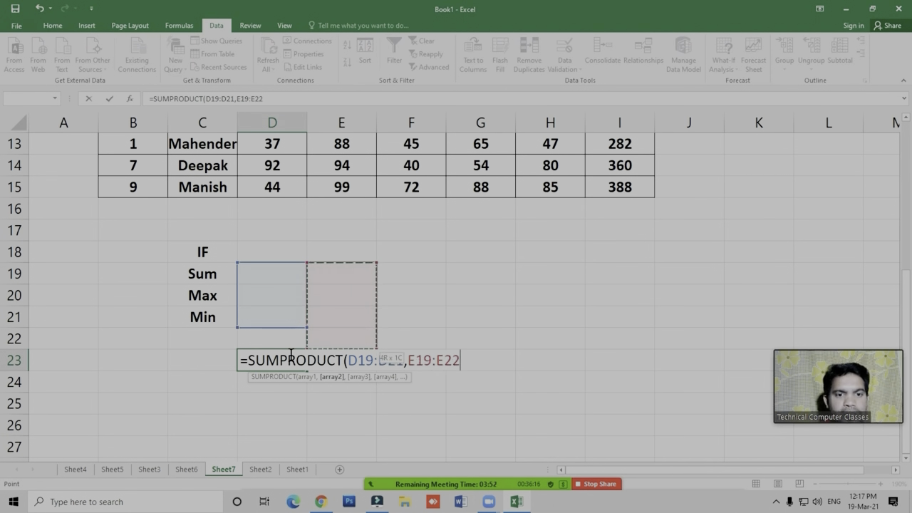
{"action": "key", "text": "shift+Up"}
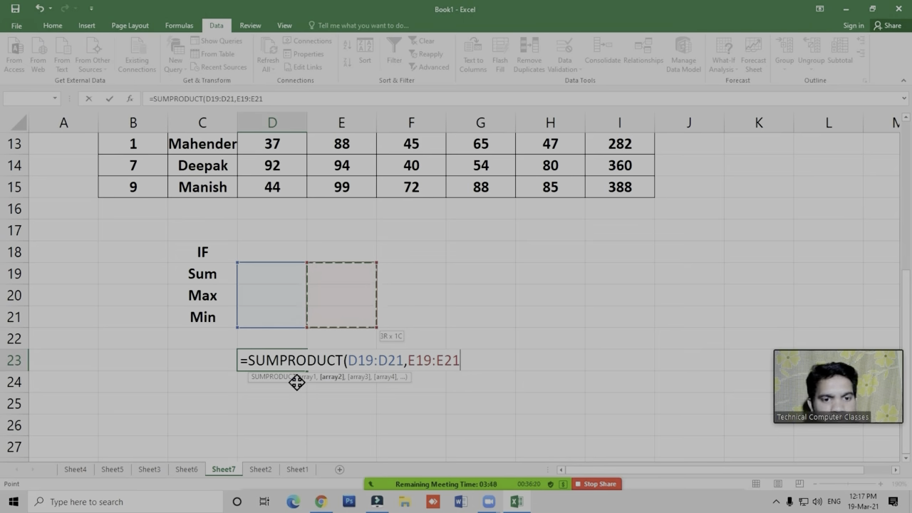
{"action": "key", "text": "Escape"}
{"action": "left_click", "coordinate": [339, 359]}
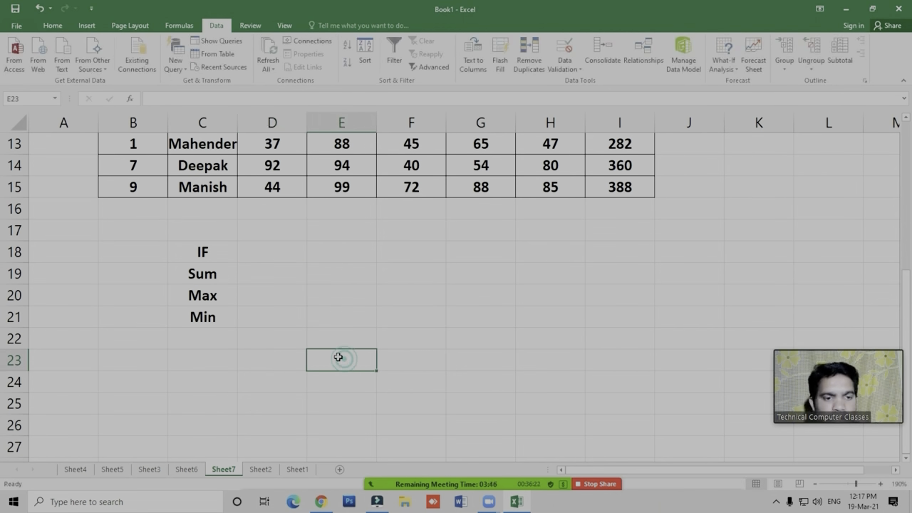
- Add a new blank worksheet after Sheet1 and go to its first row
{"action": "left_click", "coordinate": [260, 469]}
{"action": "left_click", "coordinate": [297, 469]}
{"action": "left_click", "coordinate": [312, 429]}
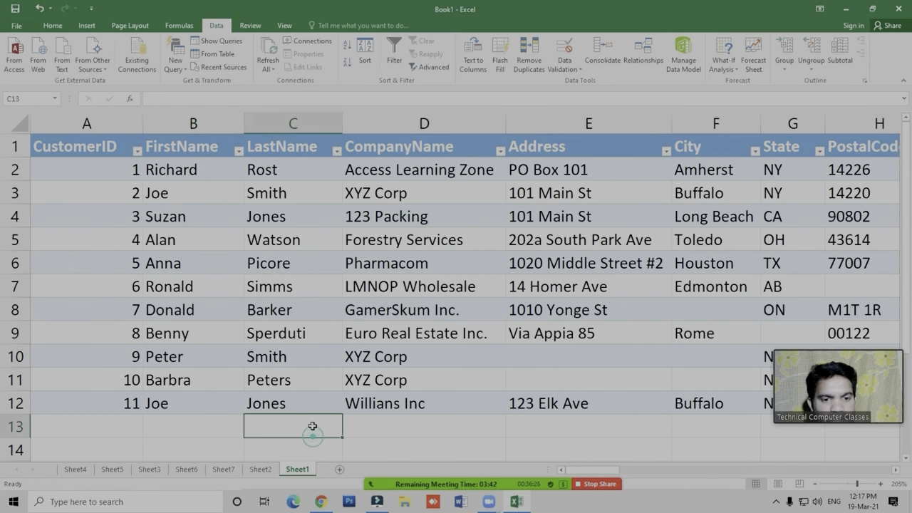
{"action": "scroll", "coordinate": [313, 424], "scroll_direction": "down", "scroll_amount": 2}
{"action": "left_click", "coordinate": [340, 470]}
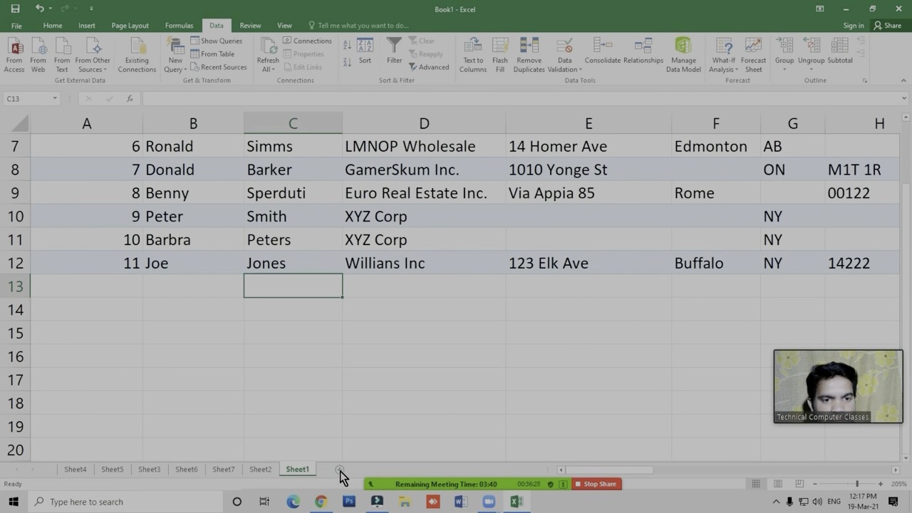
{"action": "left_click", "coordinate": [296, 332]}
{"action": "scroll", "coordinate": [241, 313], "scroll_direction": "up", "scroll_amount": 4}
{"action": "scroll", "coordinate": [240, 312], "scroll_direction": "up", "scroll_amount": 9}
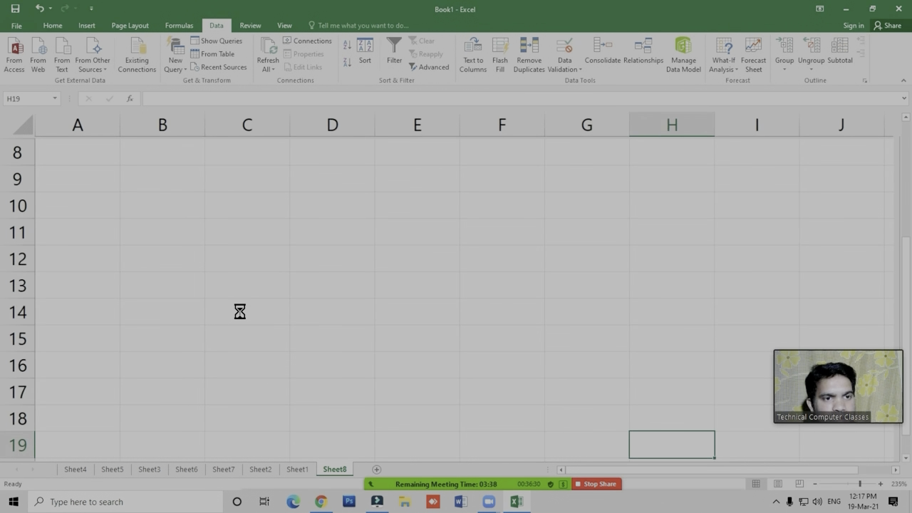
{"action": "scroll", "coordinate": [114, 264], "scroll_direction": "up", "scroll_amount": 4}
- Enter the column header Bill No. in cell B1 of the new sheet
{"action": "left_click", "coordinate": [108, 161]}
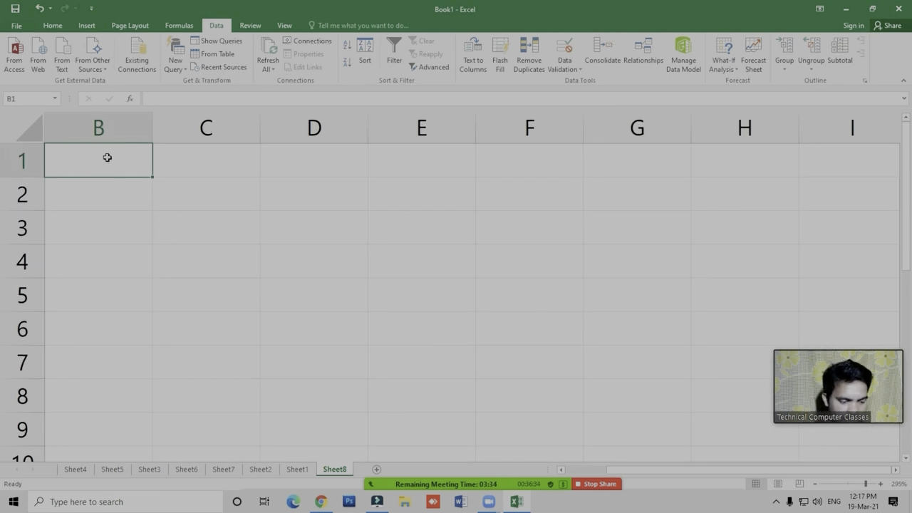
{"action": "type", "text": "Bill No."}
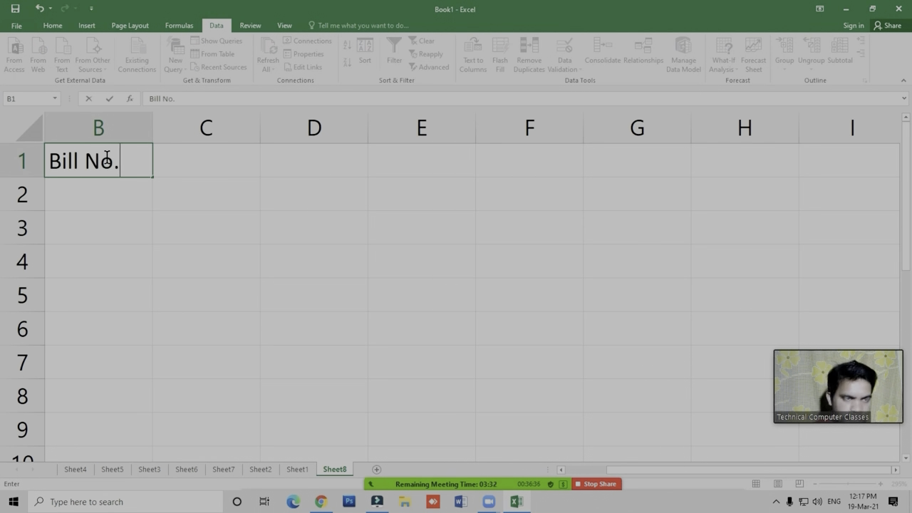
{"action": "key", "text": "Tab"}
{"action": "type", "text": "Names"}
{"action": "key", "text": "Tab"}
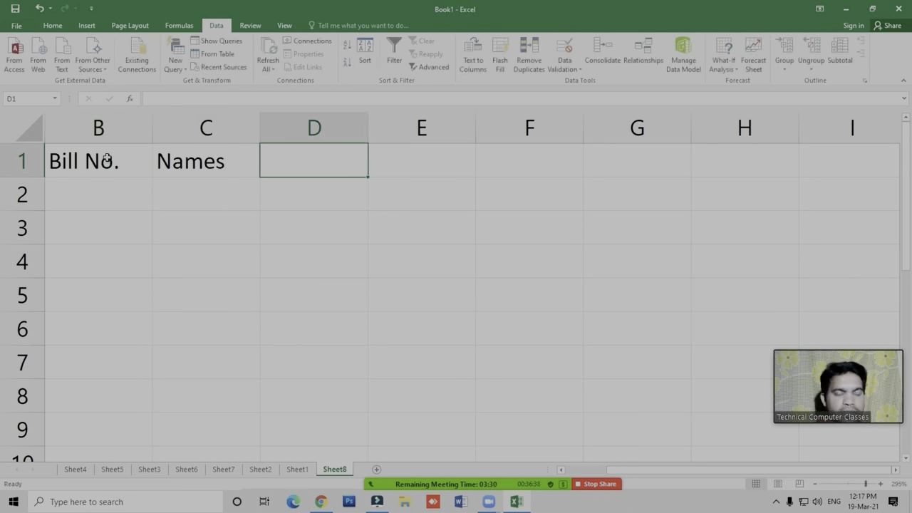
{"action": "key", "text": "Left"}
{"action": "key", "text": "Delete"}
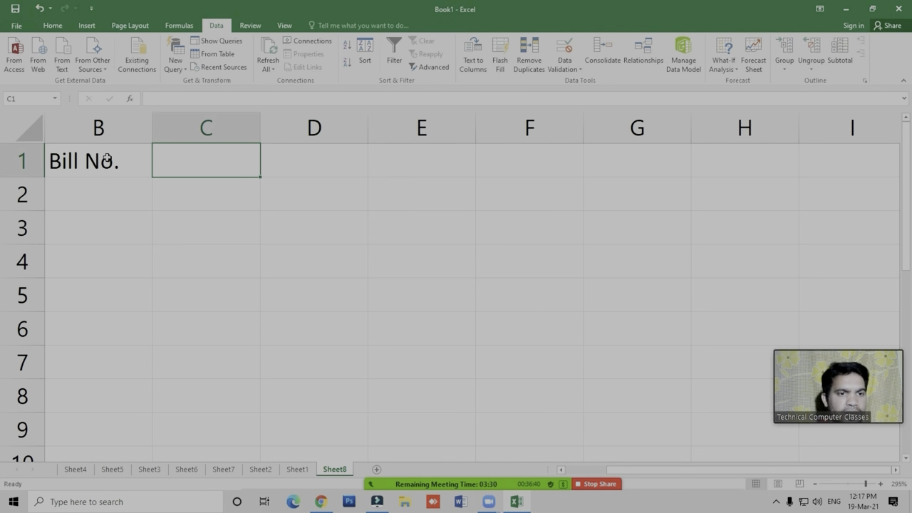
- Enter the column headers Product in C1 and Qty in D1
{"action": "type", "text": "Prouc"}
{"action": "key", "text": "BackSpace"}
{"action": "key", "text": "BackSpace"}
{"action": "type", "text": "duct"}
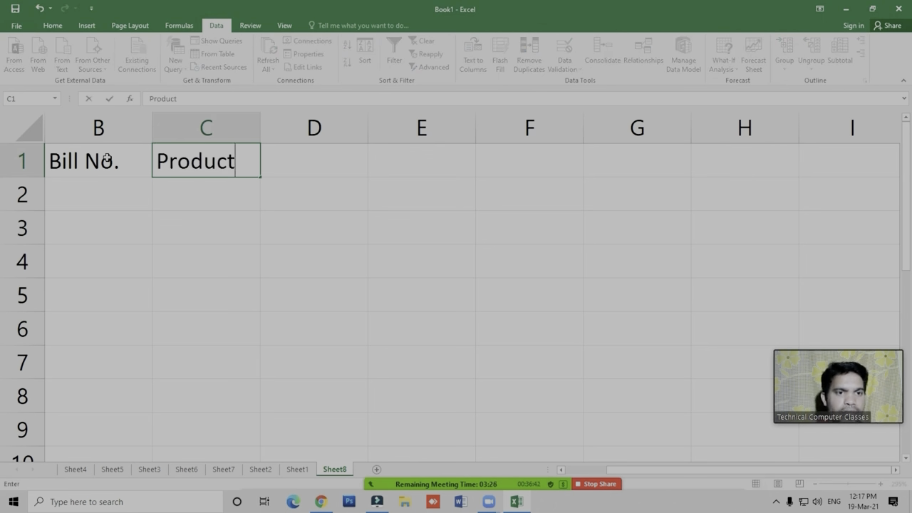
{"action": "key", "text": "Tab"}
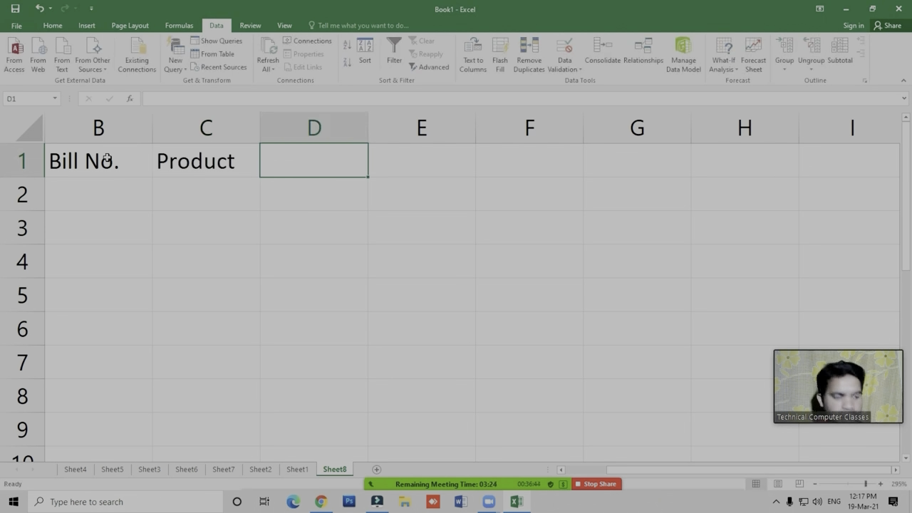
{"action": "type", "text": "Qty"}
{"action": "key", "text": "Tab"}
- Enter the column header Rate in cell E1
{"action": "type", "text": "rate"}
{"action": "key", "text": "BackSpace"}
{"action": "key", "text": "BackSpace"}
{"action": "key", "text": "BackSpace"}
{"action": "key", "text": "BackSpace"}
{"action": "type", "text": "rat"}
{"action": "key", "text": "BackSpace"}
{"action": "key", "text": "BackSpace"}
{"action": "key", "text": "BackSpace"}
{"action": "type", "text": "Rate"}
{"action": "key", "text": "Return"}
- Enter the column header Total in cell F1, next to Rate
{"action": "key", "text": "Up"}
{"action": "key", "text": "Right"}
{"action": "key", "text": "Right"}
{"action": "key", "text": "Right"}
{"action": "type", "text": "Totla"}
{"action": "key", "text": "Return"}
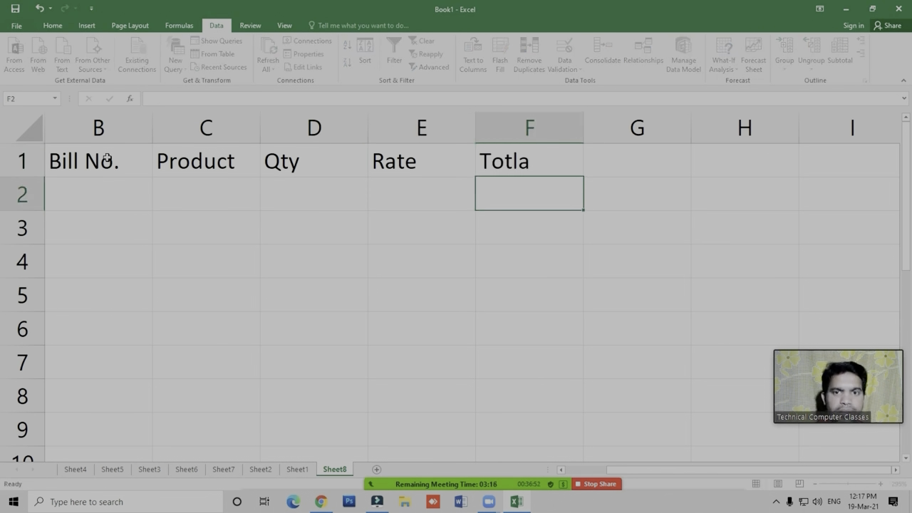
{"action": "key", "text": "Up"}
{"action": "type", "text": "Total"}
{"action": "key", "text": "Return"}
- Delete the empty column A so that the table starts in the first column
{"action": "key", "text": "Left"}
{"action": "key", "text": "Left"}
{"action": "key", "text": "Left"}
{"action": "key", "text": "Left"}
{"action": "key", "text": "Left"}
{"action": "key", "text": "Up"}
{"action": "key", "text": "ctrl+space"}
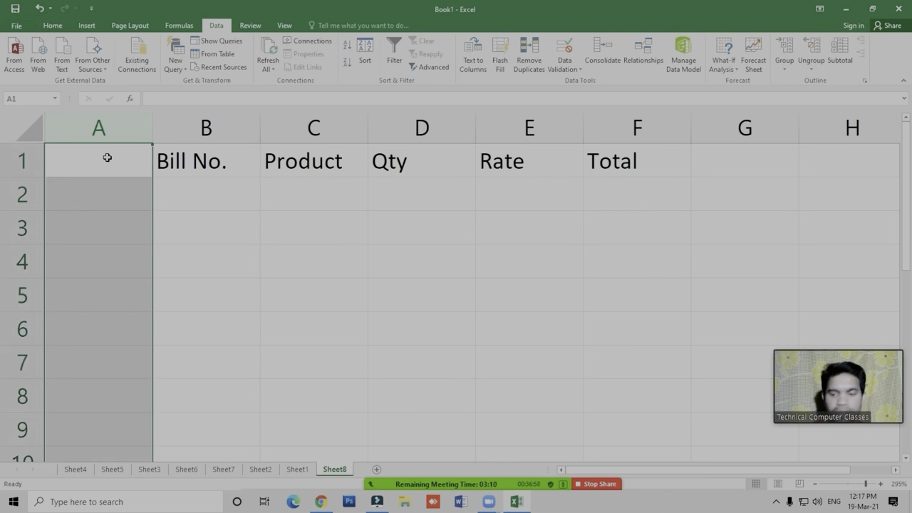
{"action": "key", "text": "ctrl+minus"}
- Enter the bill numbers 1 to 5 in cells A2 to A6
{"action": "key", "text": "Down"}
{"action": "type", "text": "1"}
{"action": "key", "text": "Return"}
{"action": "type", "text": "1"}
{"action": "key", "text": "BackSpace"}
{"action": "type", "text": "2"}
{"action": "key", "text": "Return"}
{"action": "type", "text": "3"}
{"action": "key", "text": "Return"}
{"action": "type", "text": "4"}
{"action": "key", "text": "Return"}
{"action": "type", "text": "5"}
{"action": "key", "text": "Return"}
- Enter Register as the first product in cell B2
{"action": "key", "text": "Up"}
{"action": "key", "text": "Right"}
{"action": "key", "text": "Up"}
{"action": "key", "text": "Up"}
{"action": "key", "text": "Up"}
{"action": "key", "text": "Up"}
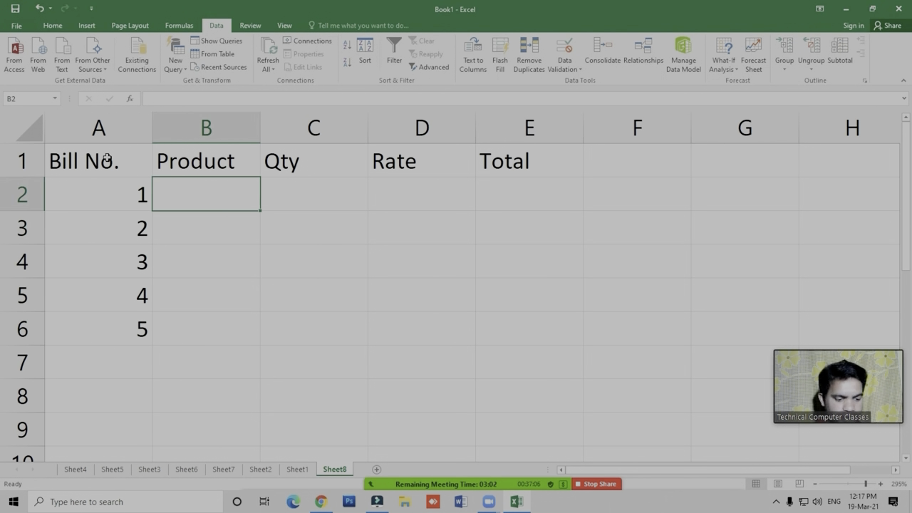
{"action": "type", "text": "Register"}
{"action": "key", "text": "Return"}
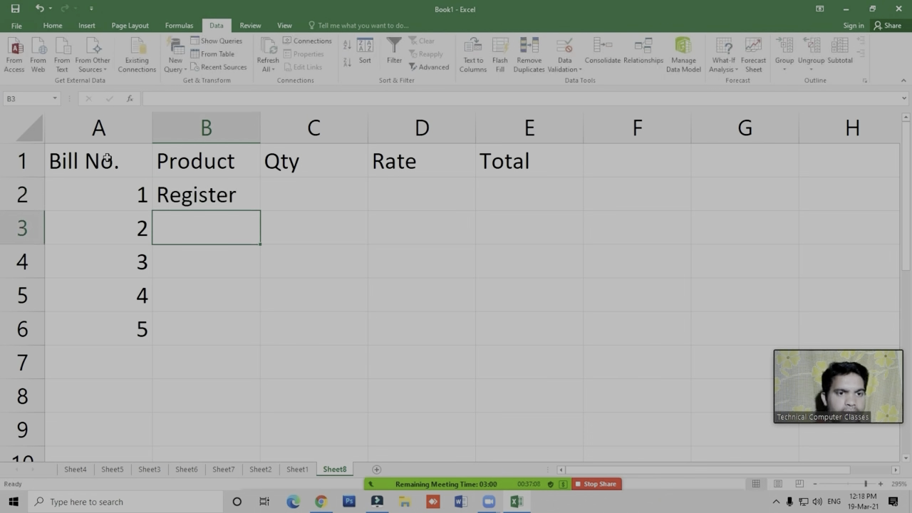
- Fill the products Pen, Copy, Color and Pencil below Register down to B6 with an AutoFill series
{"action": "key", "text": "Up"}
{"action": "key", "text": "shift+Down"}
{"action": "key", "text": "shift+Down"}
{"action": "key", "text": "shift+Down"}
{"action": "key", "text": "shift+Down"}
{"action": "key", "text": "alt+e"}
{"action": "key", "text": "i"}
{"action": "key", "text": "s"}
{"action": "key", "text": "alt+f"}
{"action": "key", "text": "Return"}
- Enter the quantities 25, 36, 48, 41 and 50 in cells C2 to C6
{"action": "key", "text": "Right"}
{"action": "key", "text": "shift+Down"}
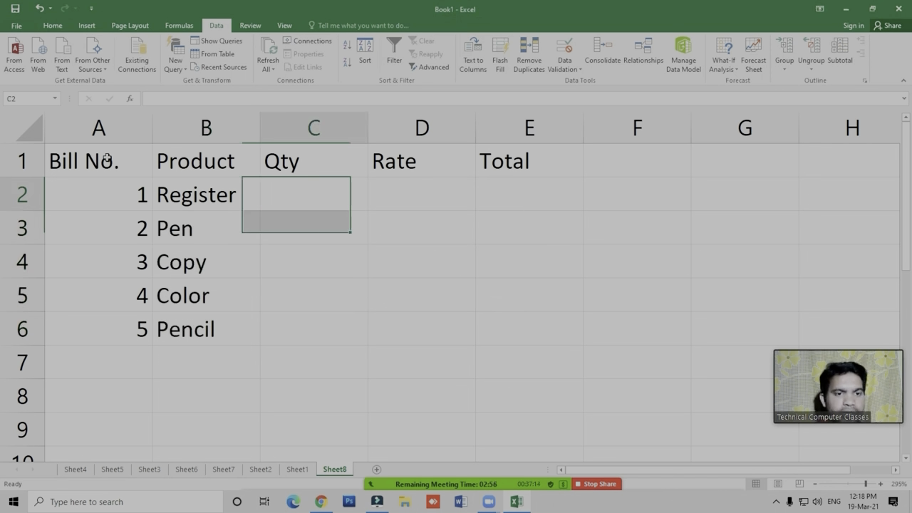
{"action": "key", "text": "shift+Up"}
{"action": "type", "text": "25"}
{"action": "key", "text": "Return"}
{"action": "type", "text": "36"}
{"action": "key", "text": "Return"}
{"action": "type", "text": "48"}
{"action": "key", "text": "Return"}
{"action": "type", "text": "41"}
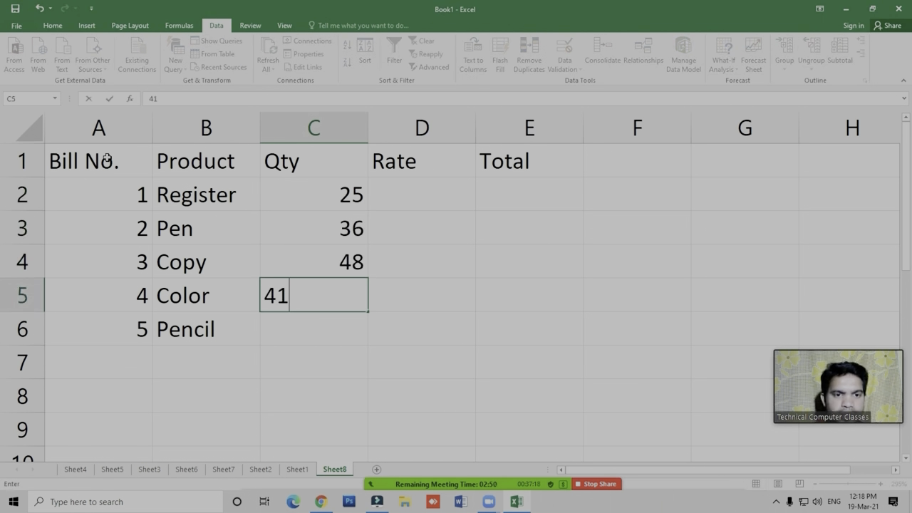
{"action": "key", "text": "Return"}
{"action": "type", "text": "50"}
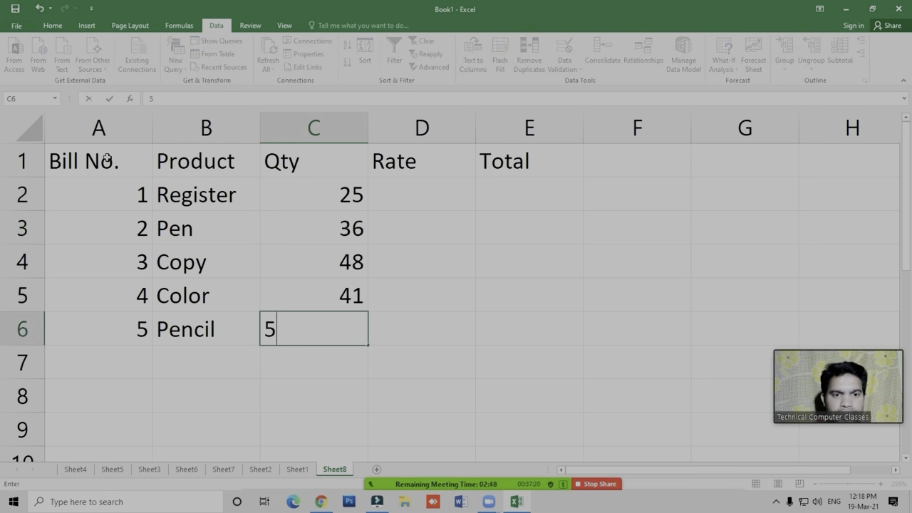
{"action": "key", "text": "Return"}
- Enter the rates 30, 15, 25, 10 and 15 in cells D2 to D6
{"action": "key", "text": "Right"}
{"action": "key", "text": "Up"}
{"action": "key", "text": "Up"}
{"action": "key", "text": "Up"}
{"action": "key", "text": "Up"}
{"action": "key", "text": "Up"}
{"action": "type", "text": "30"}
{"action": "key", "text": "Return"}
{"action": "type", "text": "15"}
{"action": "key", "text": "Return"}
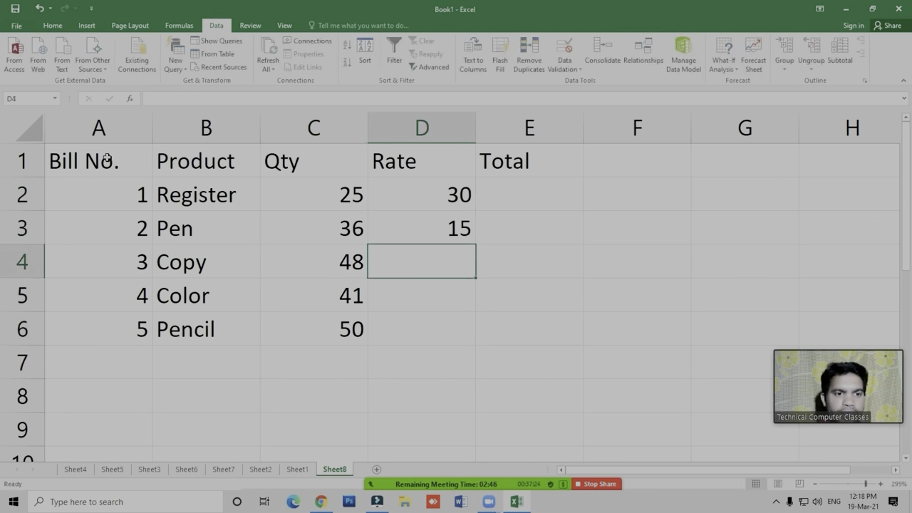
{"action": "type", "text": "25"}
{"action": "key", "text": "Return"}
{"action": "type", "text": "10"}
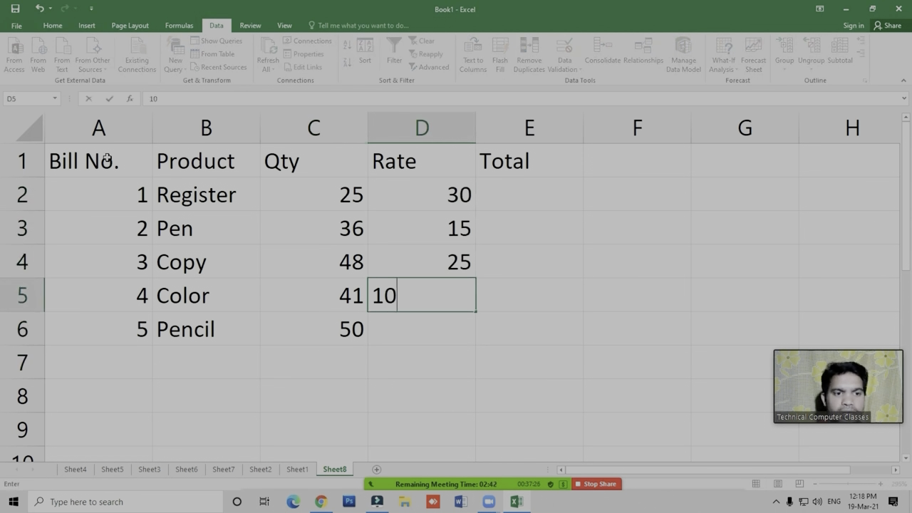
{"action": "key", "text": "Return"}
{"action": "type", "text": "15"}
{"action": "key", "text": "Right"}
{"action": "key", "text": "Up"}
{"action": "key", "text": "Up"}
{"action": "key", "text": "Up"}
{"action": "key", "text": "Up"}
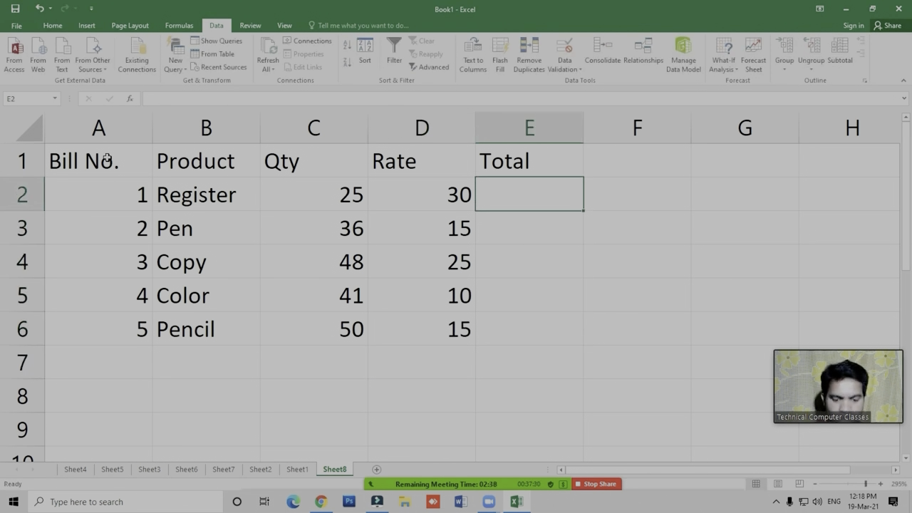
{"action": "type", "text": "="}
{"action": "key", "text": "Left"}
{"action": "key", "text": "Left"}
{"action": "type", "text": "*"}
{"action": "key", "text": "Left"}
{"action": "key", "text": "Escape"}
- Apply all borders to the whole bill table A1:E6
{"action": "key", "text": "Left"}
{"action": "key", "text": "Left"}
{"action": "key", "text": "Left"}
{"action": "key", "text": "Left"}
{"action": "key", "text": "Up"}
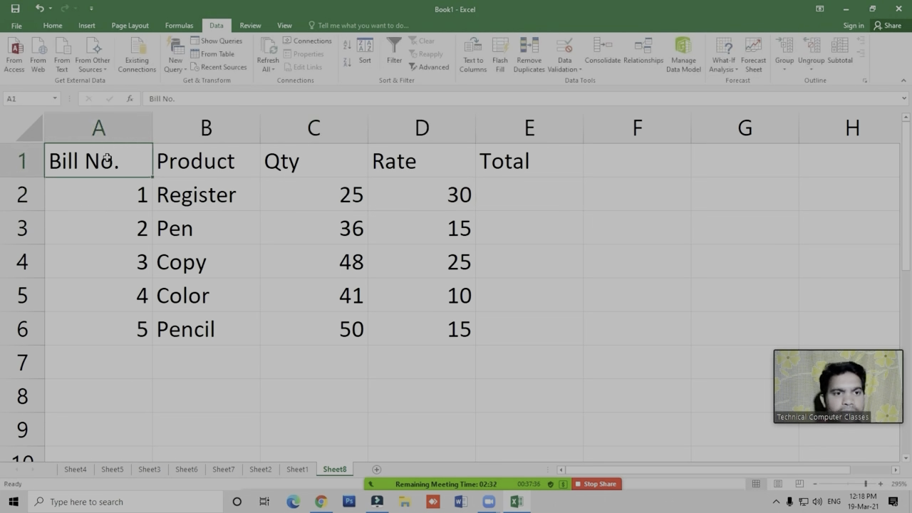
{"action": "key", "text": "ctrl+shift+Down"}
{"action": "key", "text": "ctrl+shift+Right"}
{"action": "key", "text": "alt+h"}
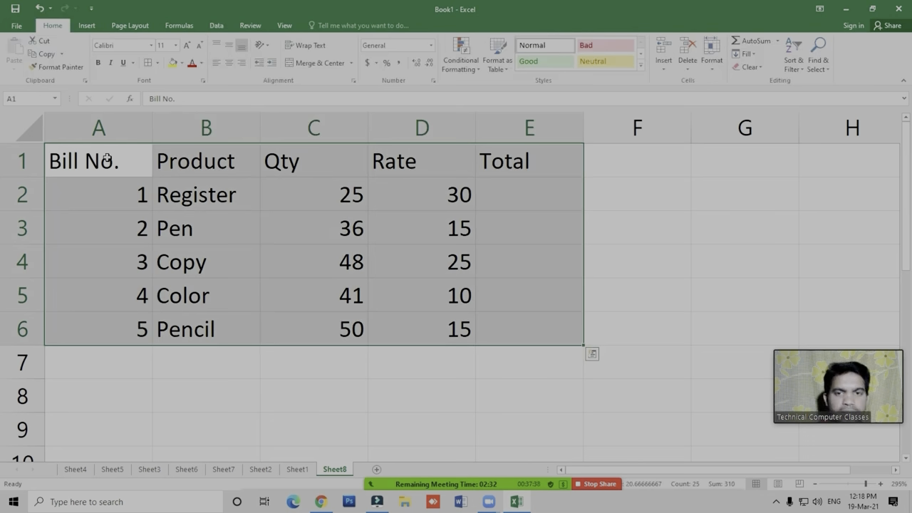
{"action": "key", "text": "b"}
{"action": "key", "text": "a"}
{"action": "key", "text": "Down"}
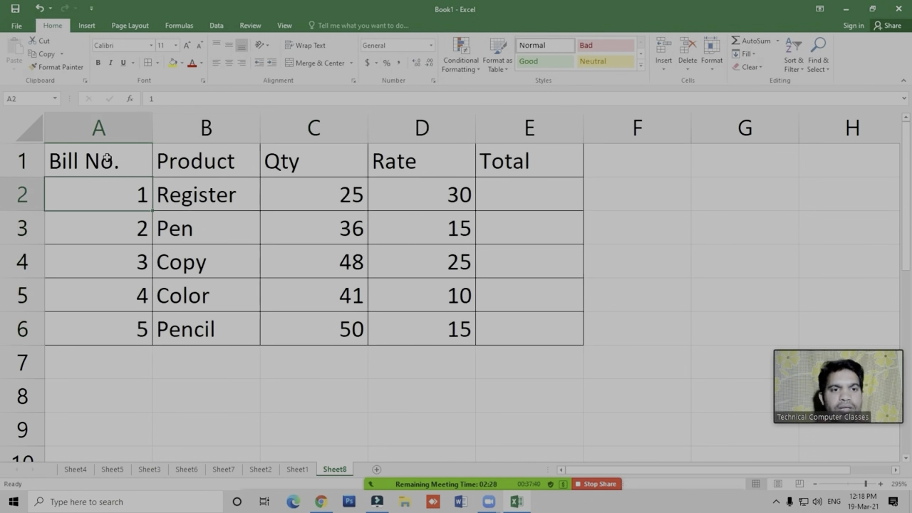
- Center the contents of the bill table A1:E6 horizontally
{"action": "key", "text": "Up"}
{"action": "key", "text": "ctrl+shift+Right"}
{"action": "key", "text": "ctrl+shift+Down"}
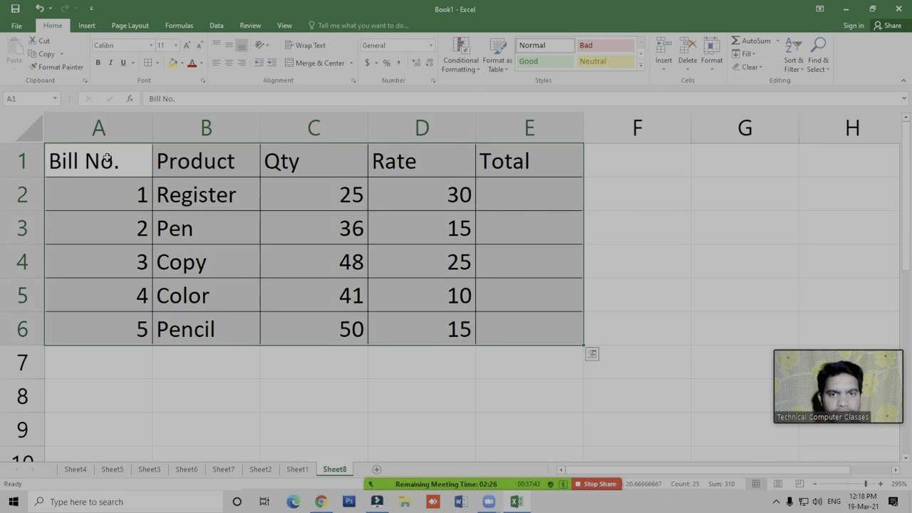
{"action": "key", "text": "alt+h"}
{"action": "key", "text": "a"}
{"action": "key", "text": "c"}
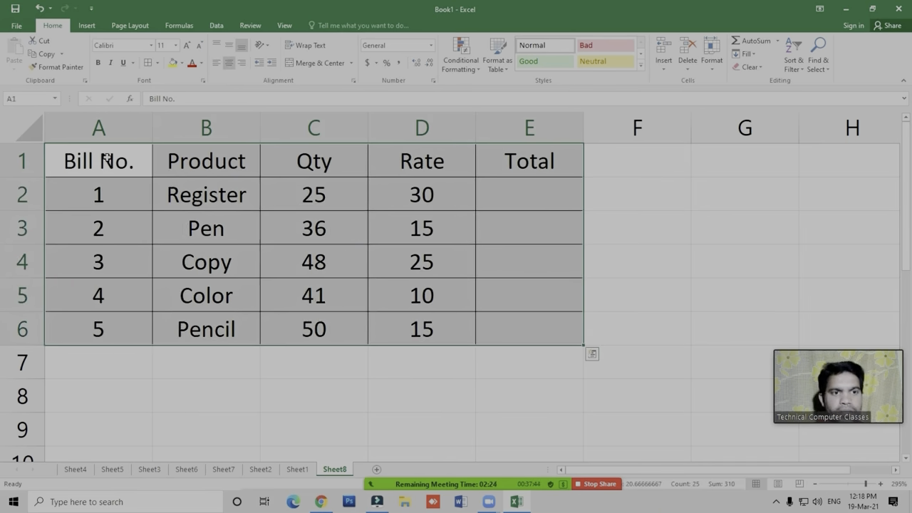
- Make the text of the whole bill table A1:E6 bold
{"action": "key", "text": "Up"}
{"action": "key", "text": "ctrl+shift+Right"}
{"action": "key", "text": "ctrl+shift+Down"}
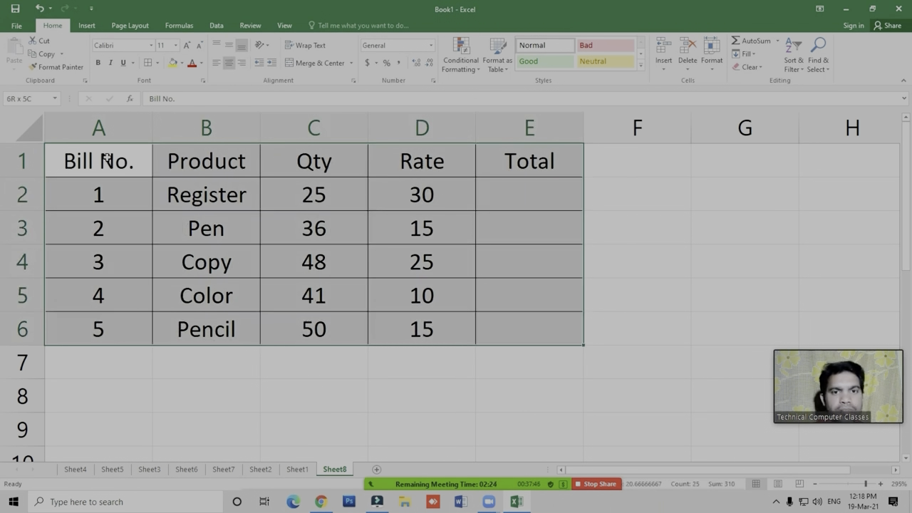
{"action": "key", "text": "ctrl+b"}
- Fill the header row A1:E1 of the bill table with yellow
{"action": "key", "text": "Up"}
{"action": "key", "text": "ctrl+shift+Right"}
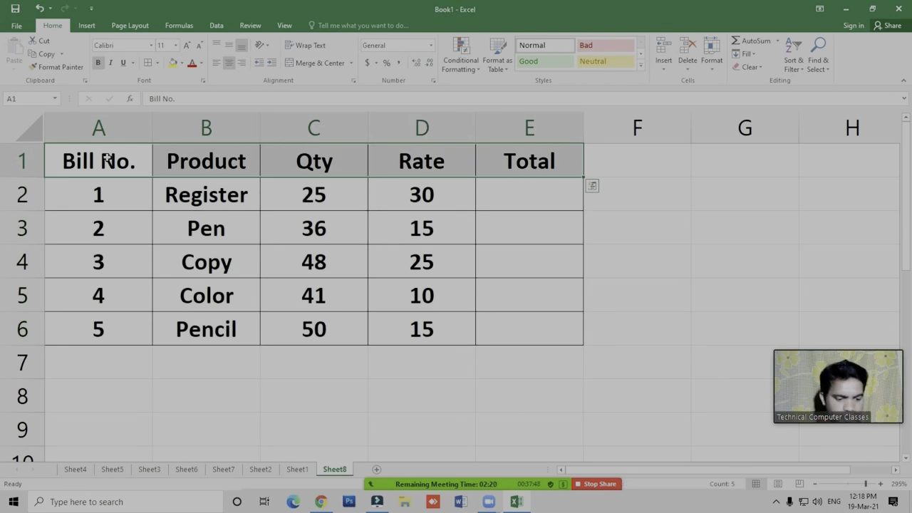
{"action": "key", "text": "alt+h"}
{"action": "key", "text": "h"}
{"action": "key", "text": "Down"}
{"action": "key", "text": "Right"}
{"action": "key", "text": "Right"}
{"action": "key", "text": "Right"}
{"action": "key", "text": "Right"}
{"action": "key", "text": "Down"}
{"action": "key", "text": "Down"}
{"action": "key", "text": "Down"}
{"action": "key", "text": "Down"}
- Enter the label Grand Total in cell A9 below the bill table
{"action": "key", "text": "Down"}
{"action": "key", "text": "Down"}
{"action": "key", "text": "Left"}
{"action": "key", "text": "Return"}
{"action": "key", "text": "Down"}
{"action": "key", "text": "Down"}
{"action": "key", "text": "Down"}
{"action": "key", "text": "Right"}
{"action": "key", "text": "Right"}
{"action": "key", "text": "Up"}
{"action": "key", "text": "Up"}
{"action": "key", "text": "Down"}
{"action": "key", "text": "Down"}
{"action": "key", "text": "Down"}
{"action": "key", "text": "Down"}
{"action": "key", "text": "Down"}
{"action": "key", "text": "Down"}
{"action": "key", "text": "Down"}
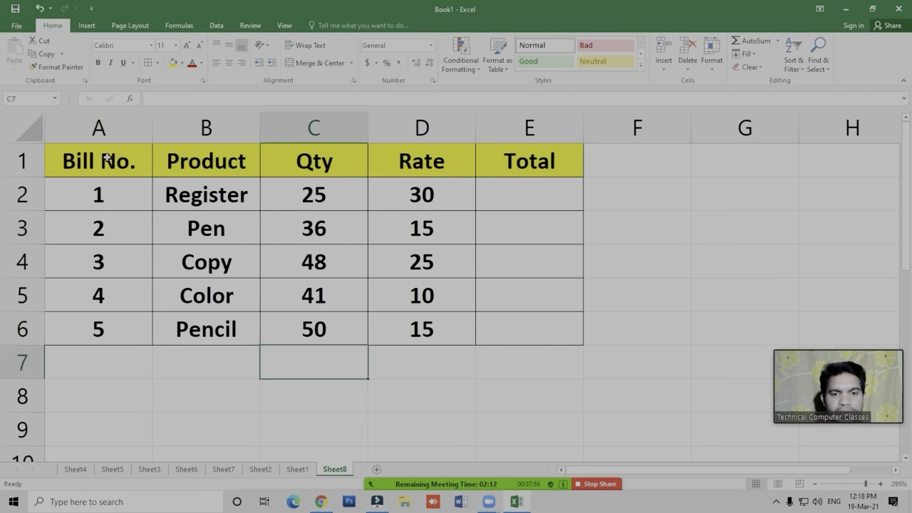
{"action": "key", "text": "Left"}
{"action": "key", "text": "Left"}
{"action": "key", "text": "Right"}
{"action": "key", "text": "Left"}
{"action": "key", "text": "Right"}
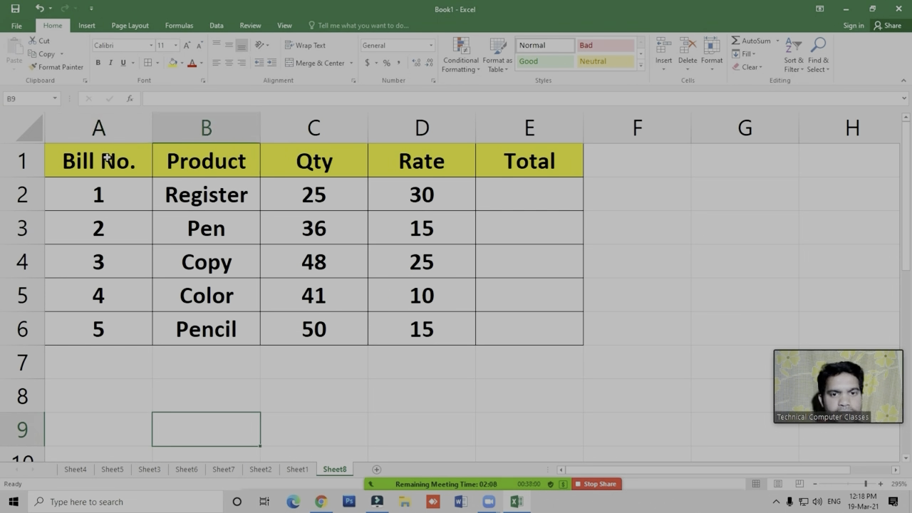
{"action": "key", "text": "Left"}
{"action": "type", "text": "G"}
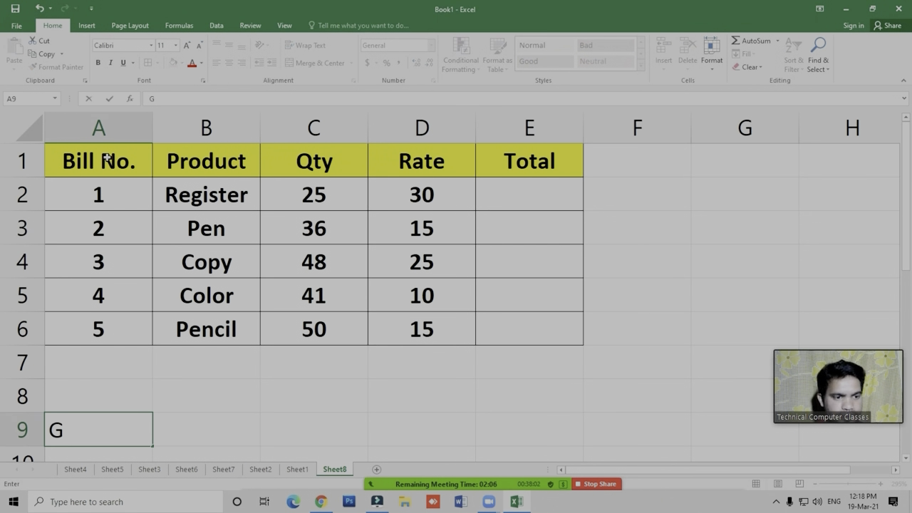
{"action": "type", "text": "rand Total"}
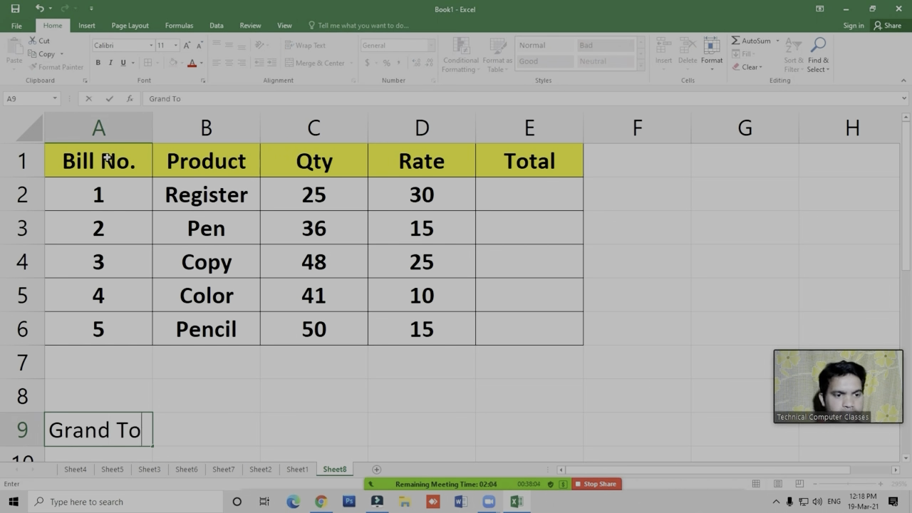
{"action": "key", "text": "Return"}
- Move the Grand Total label from A9 up to A8
{"action": "key", "text": "Up"}
{"action": "key", "text": "Up"}
{"action": "key", "text": "Down"}
{"action": "type", "text": "Grand Total"}
{"action": "key", "text": "Up"}
{"action": "key", "text": "Up"}
{"action": "key", "text": "Down"}
{"action": "key", "text": "Down"}
- Merge and center the Grand Total label across cells A8 and B8
{"action": "key", "text": "shift+Right"}
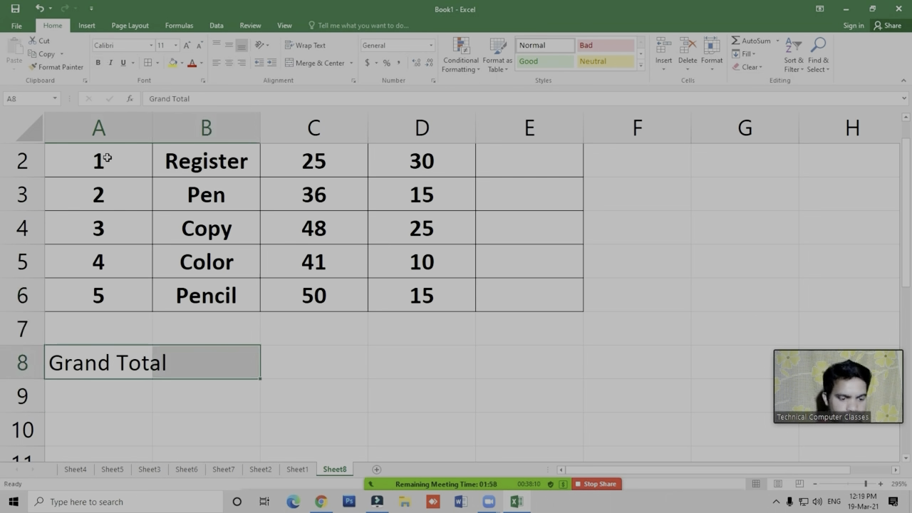
{"action": "key", "text": "alt+h"}
{"action": "key", "text": "m"}
{"action": "key", "text": "c"}
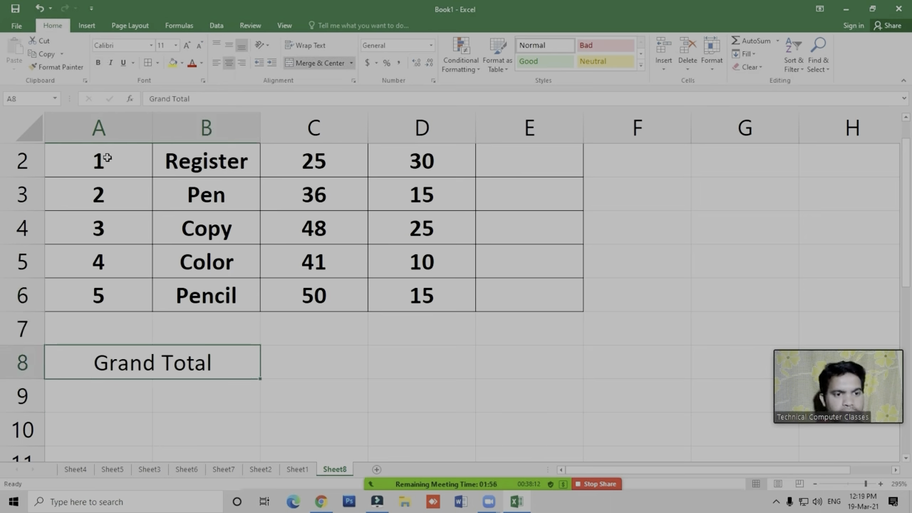
- Merge and center the empty cells C8 and D8 beside the Grand Total label
{"action": "key", "text": "Right"}
{"action": "key", "text": "shift+Right"}
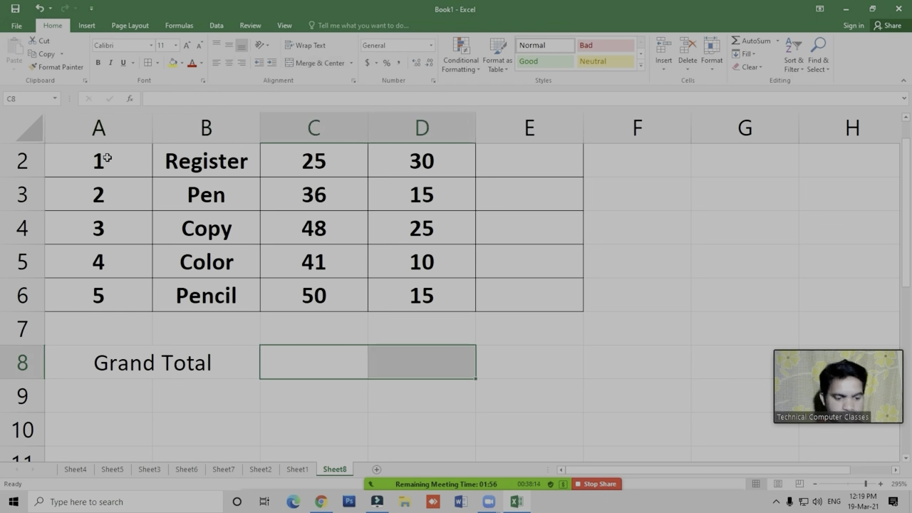
{"action": "key", "text": "Left"}
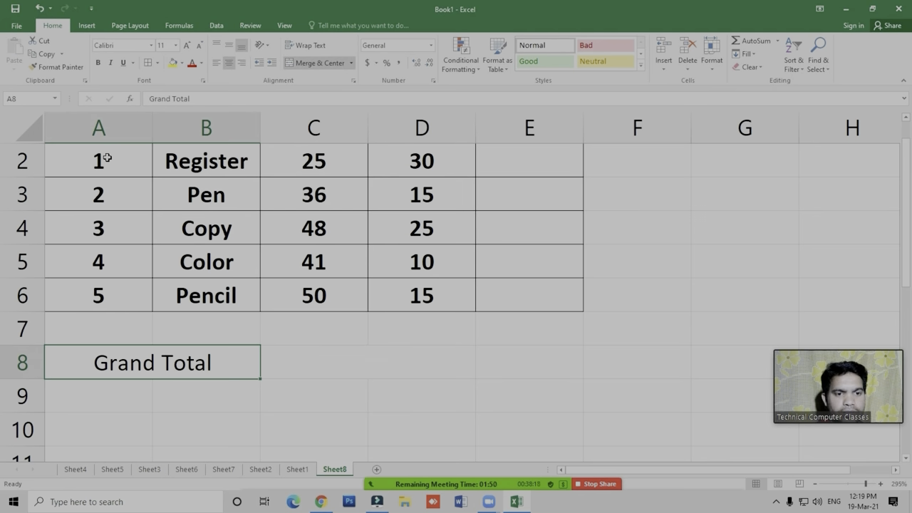
- Apply all borders to the Grand Total row A8:D8
{"action": "key", "text": "shift+Right"}
{"action": "key", "text": "shift+Right"}
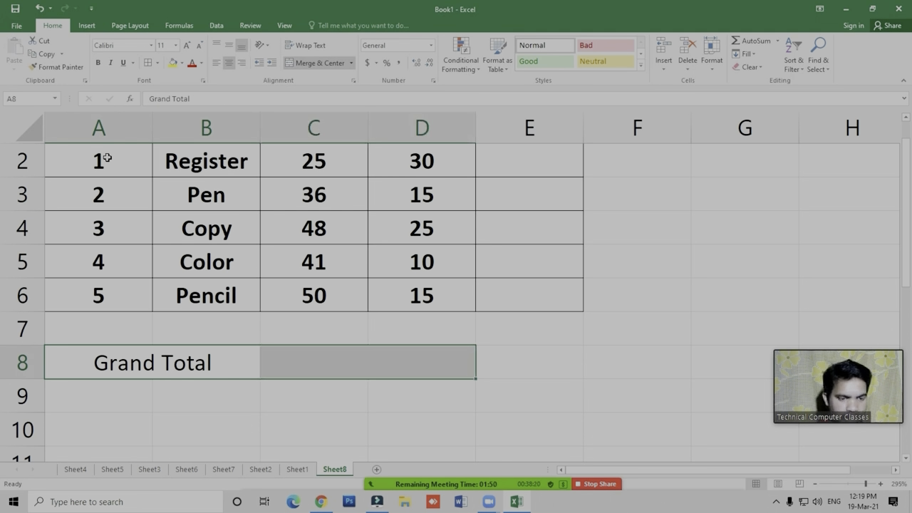
{"action": "key", "text": "shift+Left"}
{"action": "key", "text": "shift+Left"}
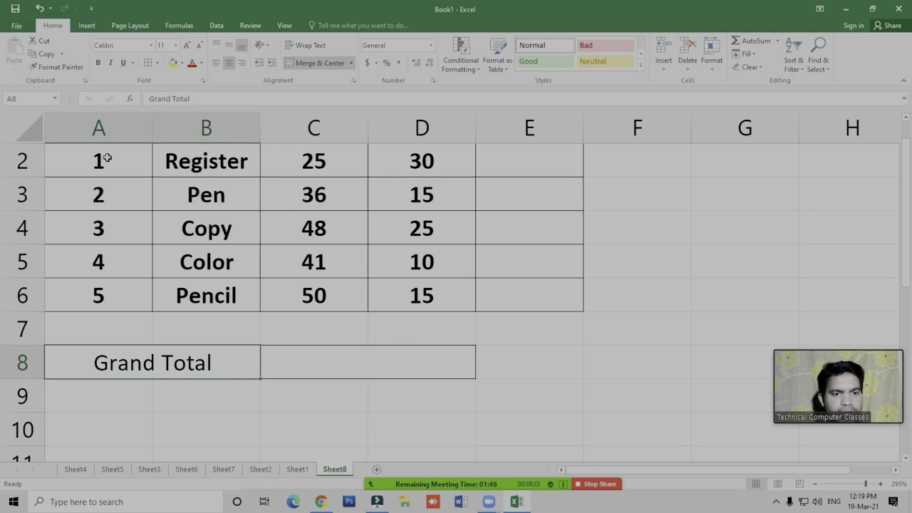
- Fill the merged Grand Total label cell A8:B8 with yellow
{"action": "key", "text": "alt+h"}
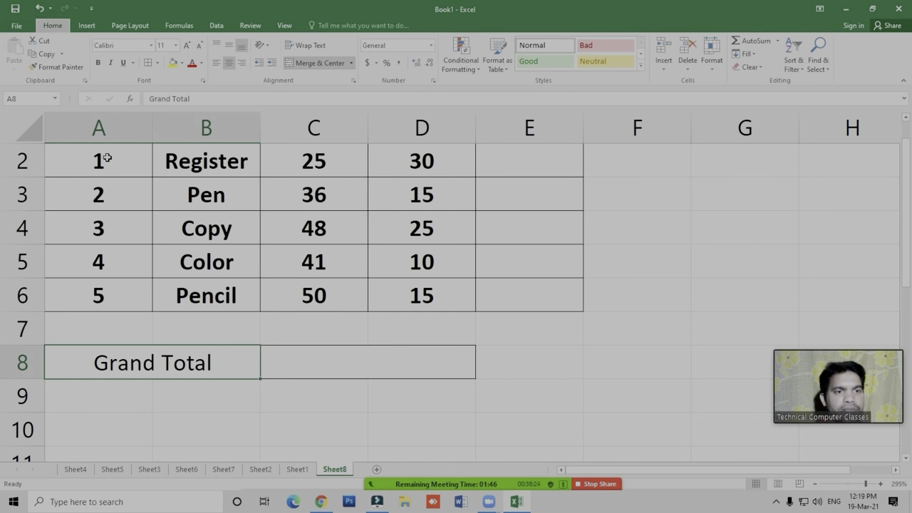
{"action": "key", "text": "h"}
{"action": "key", "text": "Right"}
{"action": "key", "text": "Down"}
{"action": "key", "text": "Down"}
{"action": "key", "text": "Down"}
{"action": "key", "text": "Down"}
{"action": "key", "text": "Down"}
{"action": "key", "text": "Down"}
{"action": "key", "text": "Right"}
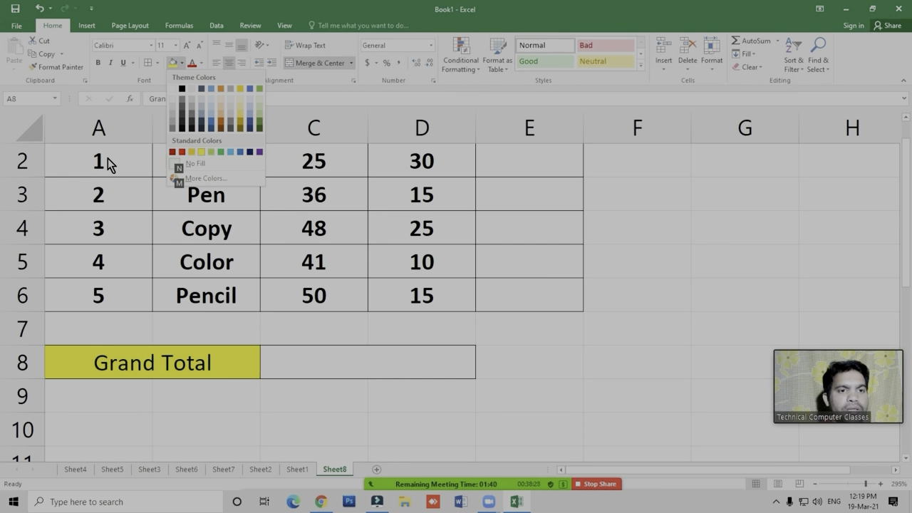
{"action": "key", "text": "Return"}
- Enter the formula =C2*D2 in cell E2 to calculate the Register total
{"action": "key", "text": "Up"}
{"action": "key", "text": "Right"}
{"action": "key", "text": "Right"}
{"action": "key", "text": "Right"}
{"action": "key", "text": "Down"}
{"action": "key", "text": "Up"}
{"action": "key", "text": "Up"}
{"action": "key", "text": "Up"}
{"action": "key", "text": "Down"}
{"action": "key", "text": "Down"}
{"action": "key", "text": "Down"}
{"action": "key", "text": "Up"}
{"action": "key", "text": "Up"}
{"action": "key", "text": "Up"}
{"action": "key", "text": "Up"}
{"action": "key", "text": "Up"}
{"action": "key", "text": "Up"}
{"action": "key", "text": "Up"}
{"action": "key", "text": "Down"}
{"action": "key", "text": "Right"}
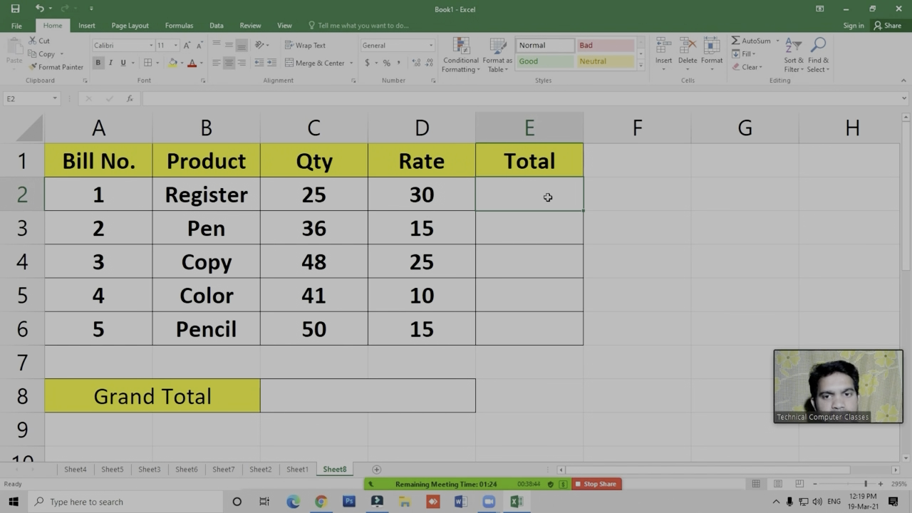
{"action": "type", "text": "="}
{"action": "key", "text": "Left"}
{"action": "key", "text": "Left"}
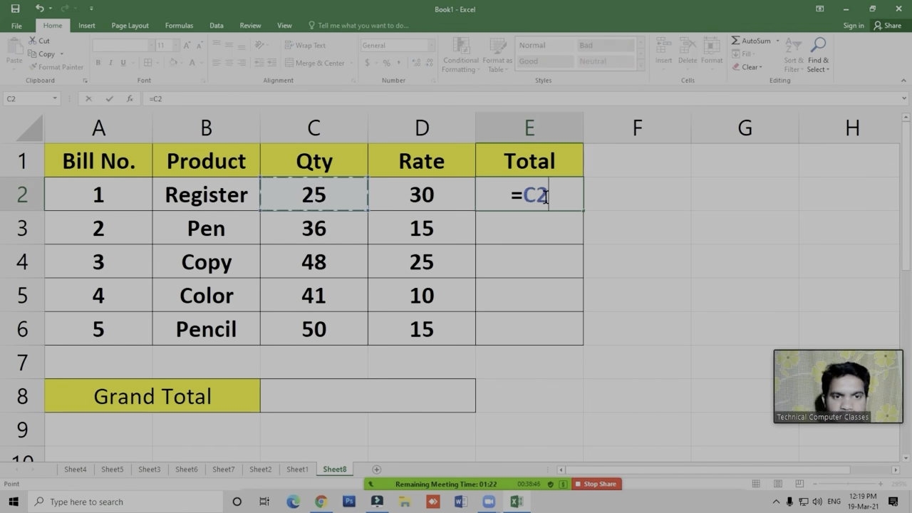
{"action": "type", "text": "*"}
{"action": "key", "text": "Left"}
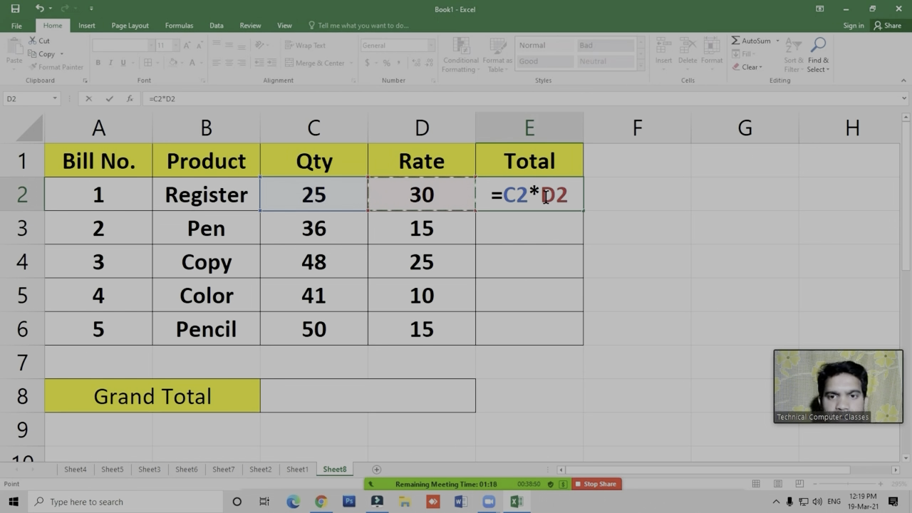
{"action": "key", "text": "Return"}
- Fill the total formula from E2 down to E6
{"action": "key", "text": "Up"}
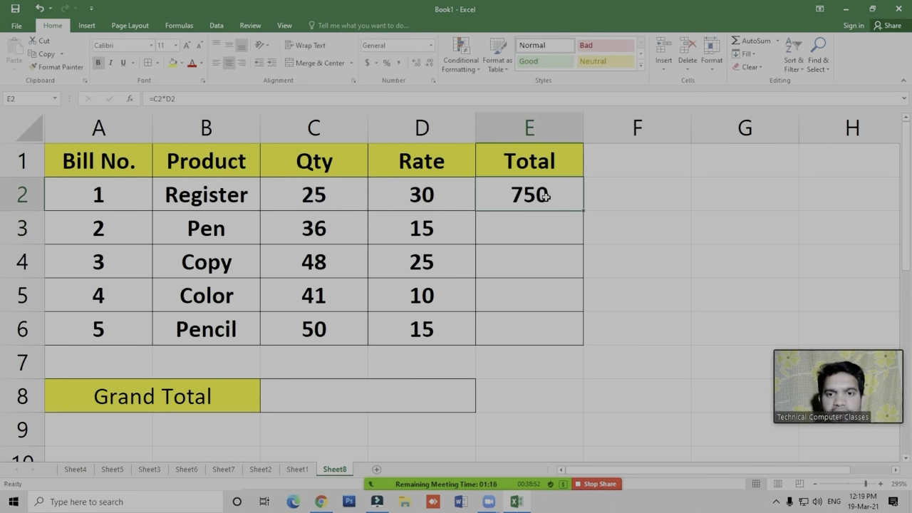
{"action": "key", "text": "shift+Down"}
{"action": "key", "text": "shift+Down"}
{"action": "key", "text": "shift+Down"}
{"action": "key", "text": "shift+Down"}
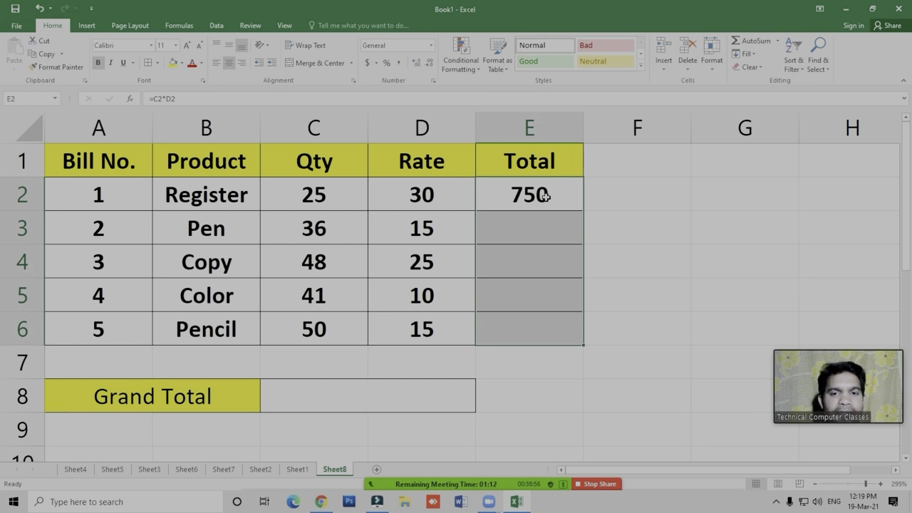
{"action": "key", "text": "ctrl+d"}
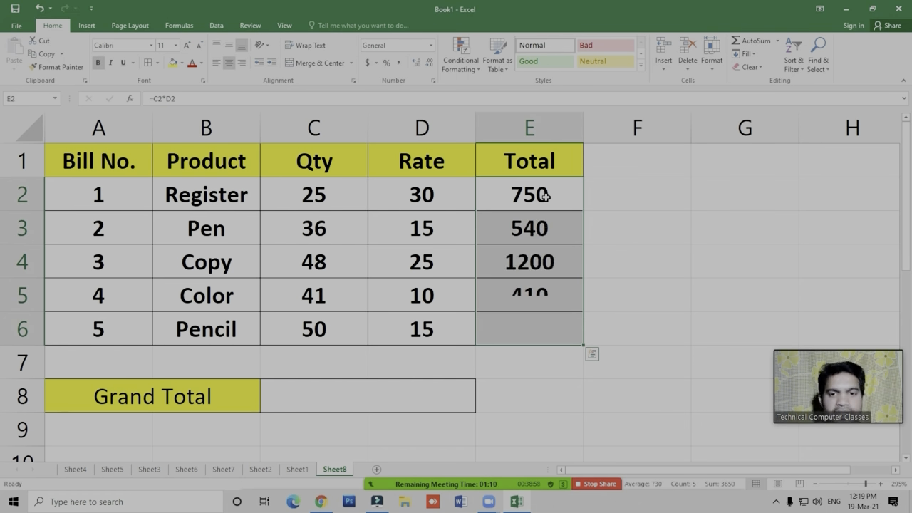
- Make the Grand Total label in A8 bold
{"action": "key", "text": "Down"}
{"action": "key", "text": "Down"}
{"action": "key", "text": "Down"}
{"action": "key", "text": "Down"}
{"action": "key", "text": "Down"}
{"action": "key", "text": "Left"}
{"action": "key", "text": "Left"}
{"action": "key", "text": "Left"}
- Insert a blank row at row 7, between the bill table and the Grand Total row
{"action": "key", "text": "Down"}
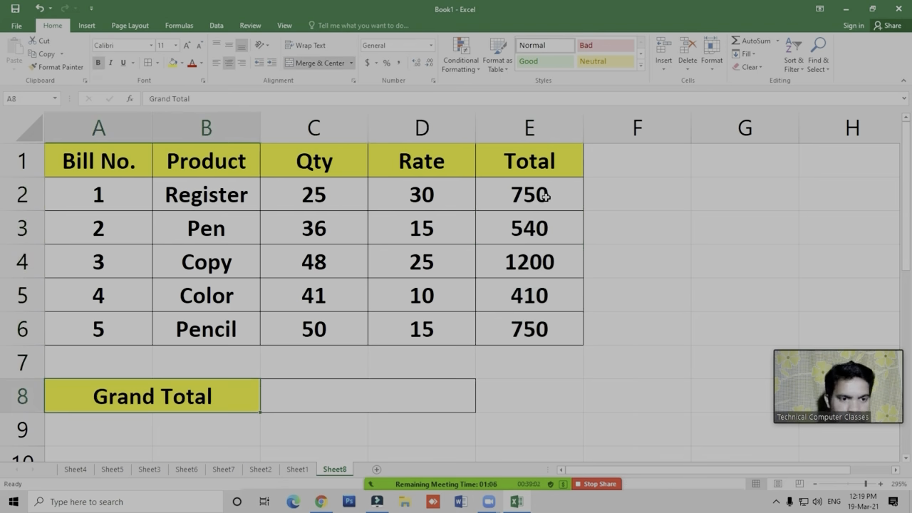
{"action": "key", "text": "Up"}
{"action": "key", "text": "Right"}
{"action": "key", "text": "Right"}
{"action": "key", "text": "Right"}
{"action": "key", "text": "Left"}
{"action": "key", "text": "Left"}
{"action": "key", "text": "Down"}
{"action": "key", "text": "Up"}
- Enter the label Total in cell D7 under the Rate column
{"action": "key", "text": "Left"}
{"action": "key", "text": "shift+space"}
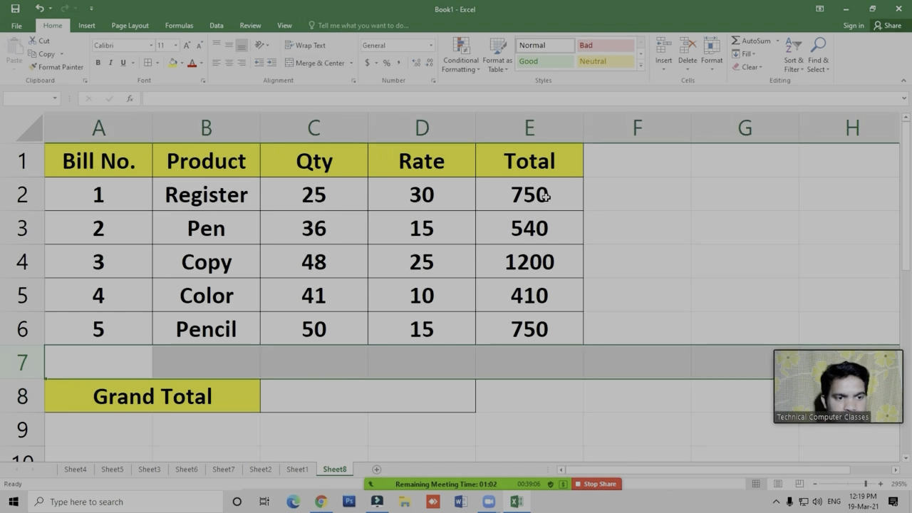
{"action": "key", "text": "ctrl+shift+equal"}
{"action": "key", "text": "Left"}
{"action": "key", "text": "Right"}
{"action": "key", "text": "Right"}
{"action": "key", "text": "Right"}
{"action": "type", "text": "Total"}
{"action": "key", "text": "Return"}
- Apply all borders to cells D7:E7
{"action": "key", "text": "Up"}
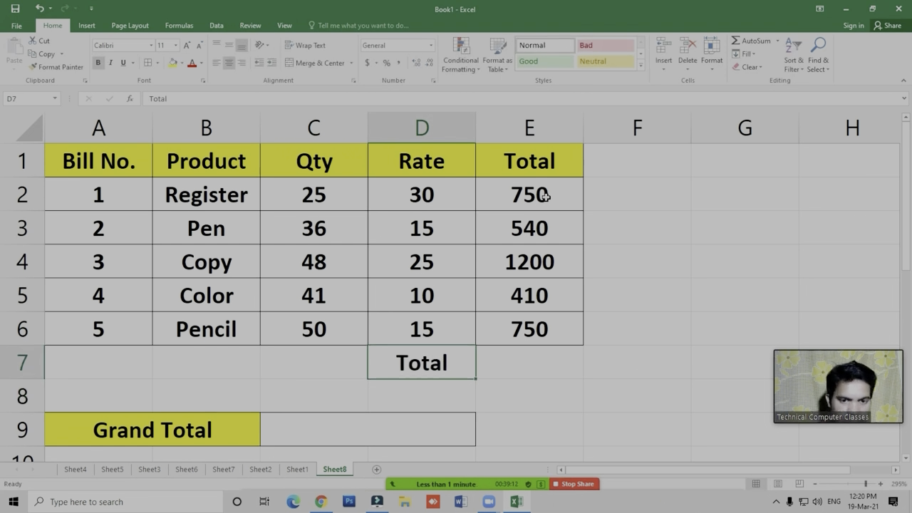
{"action": "key", "text": "shift+Right"}
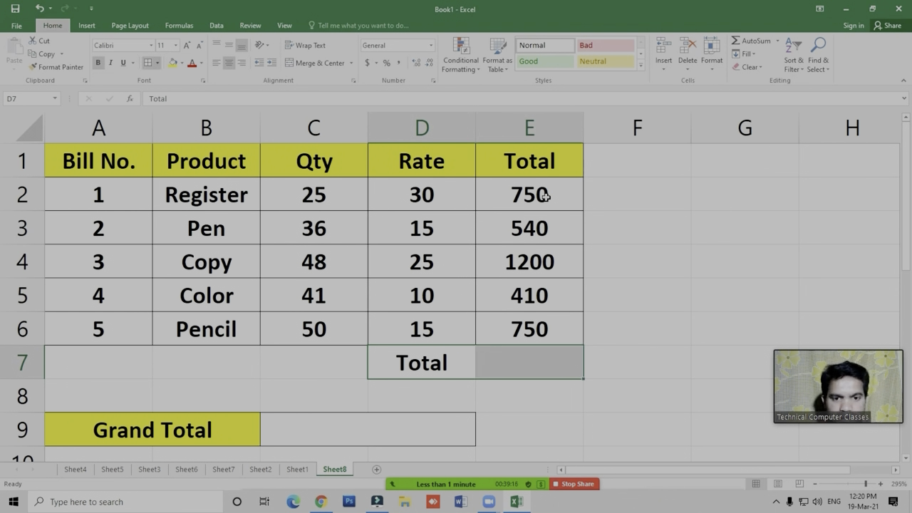
{"action": "key", "text": "Left"}
- Sum the Total column in cell E7 with =SUM(E2:E6)
{"action": "key", "text": "Right"}
{"action": "key", "text": "Right"}
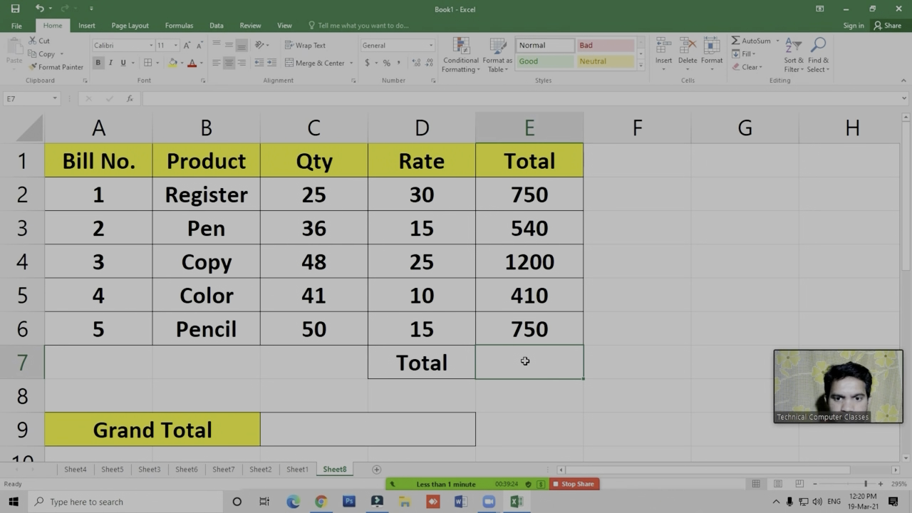
{"action": "key", "text": "alt+equal"}
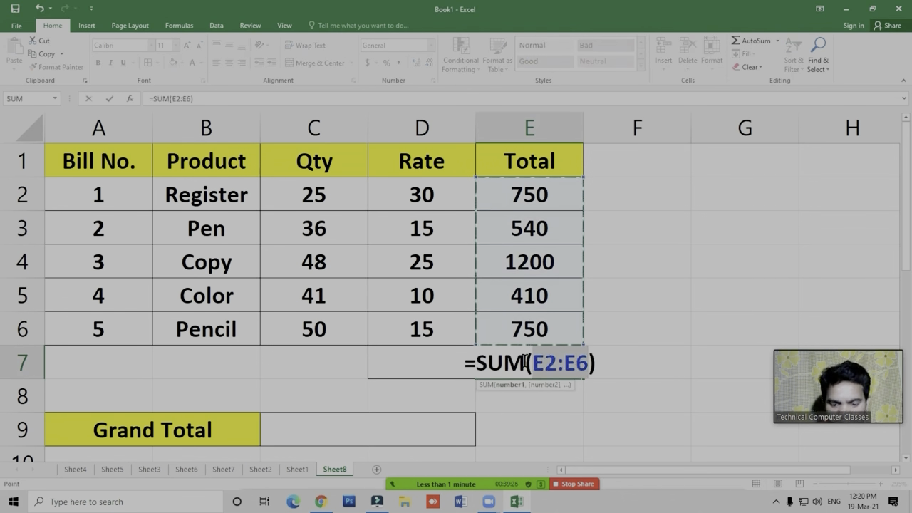
{"action": "key", "text": "ctrl+Return"}
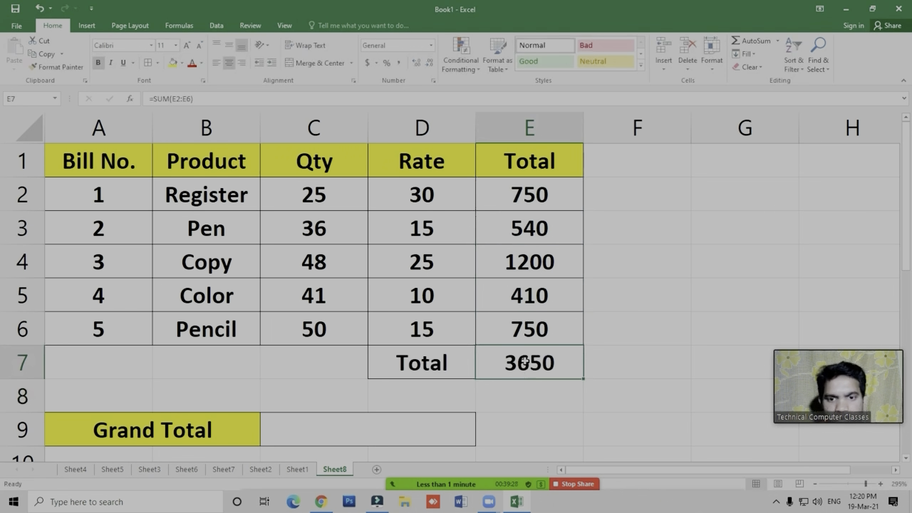
{"action": "key", "text": "Left"}
{"action": "key", "text": "shift+Right"}
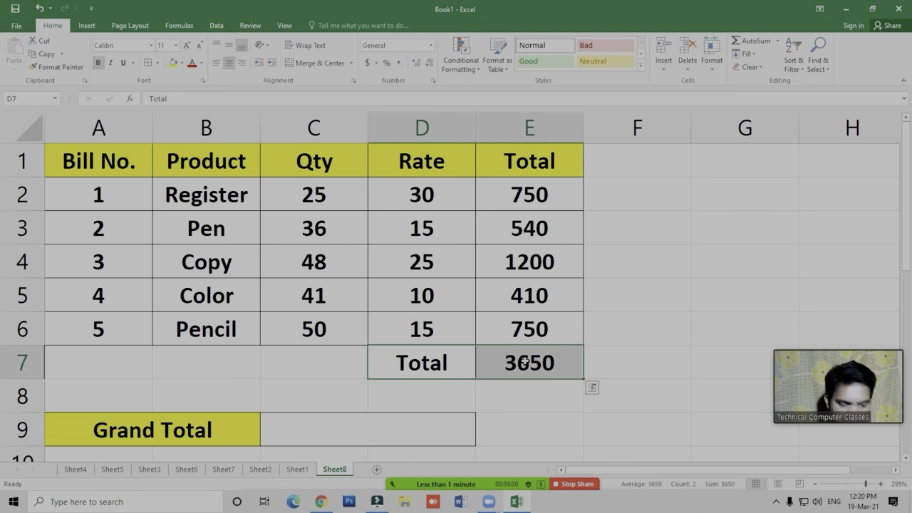
{"action": "key", "text": "alt+h"}
{"action": "key", "text": "h"}
{"action": "key", "text": "Escape"}
- Fill the sum cell E7 with yellow
{"action": "key", "text": "Right"}
{"action": "key", "text": "Right"}
{"action": "key", "text": "Right"}
{"action": "key", "text": "Left"}
{"action": "key", "text": "Left"}
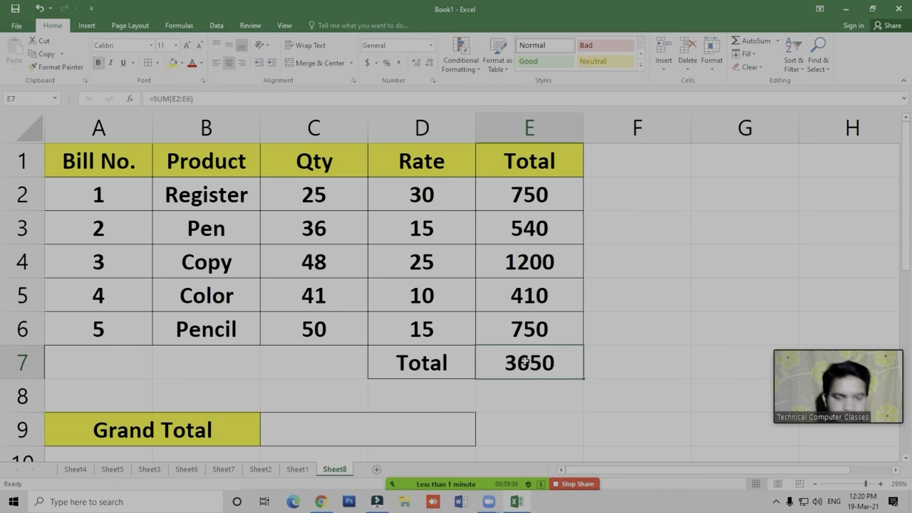
{"action": "key", "text": "alt+h"}
{"action": "key", "text": "h"}
{"action": "key", "text": "Right"}
{"action": "key", "text": "Down"}
{"action": "key", "text": "Down"}
{"action": "key", "text": "Down"}
{"action": "key", "text": "Down"}
{"action": "key", "text": "Down"}
{"action": "key", "text": "Down"}
{"action": "key", "text": "Right"}
{"action": "key", "text": "Right"}
{"action": "key", "text": "Return"}
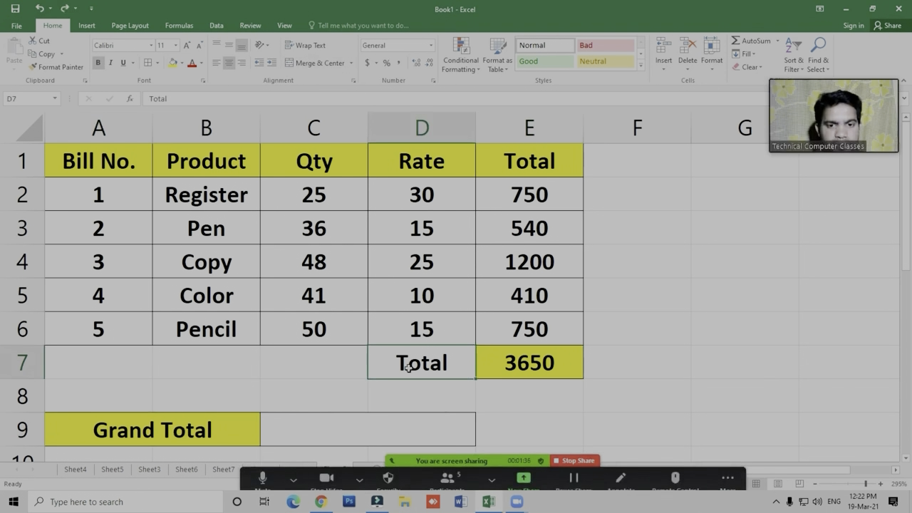
- Replace the label in cell D7 with Grand Total
{"action": "left_click", "coordinate": [407, 365]}
{"action": "type", "text": "Grand Total"}
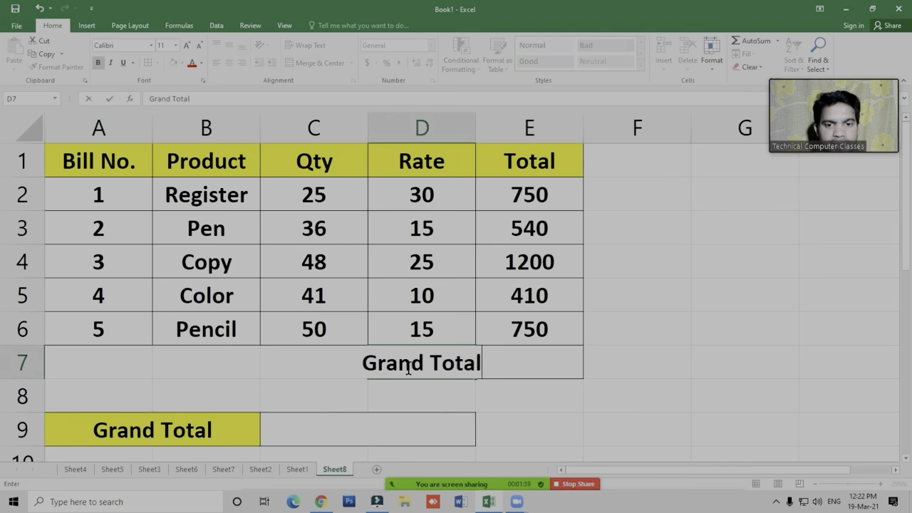
{"action": "key", "text": "Return"}
- AutoFit the width of column D to the Grand Total label in D7
{"action": "left_click", "coordinate": [408, 366]}
{"action": "key", "text": "alt+h"}
{"action": "key", "text": "o"}
{"action": "key", "text": "i"}
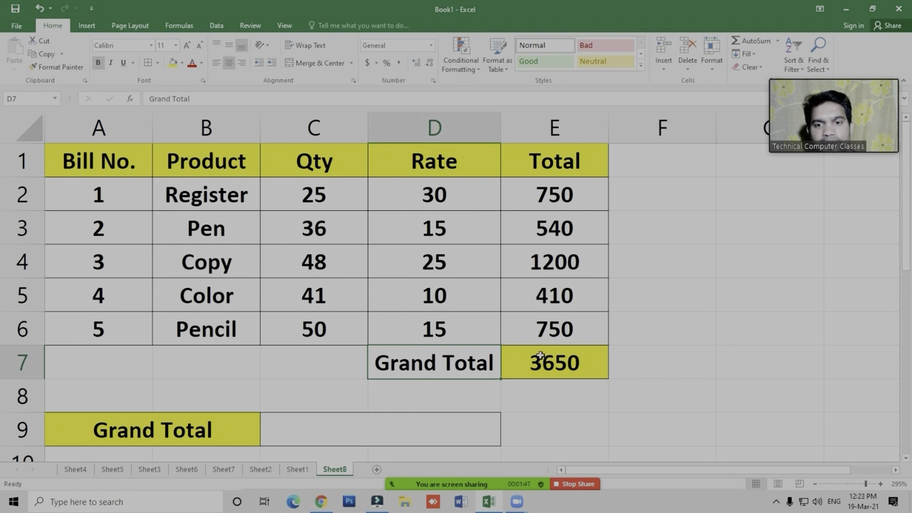
{"action": "left_click", "coordinate": [543, 371]}
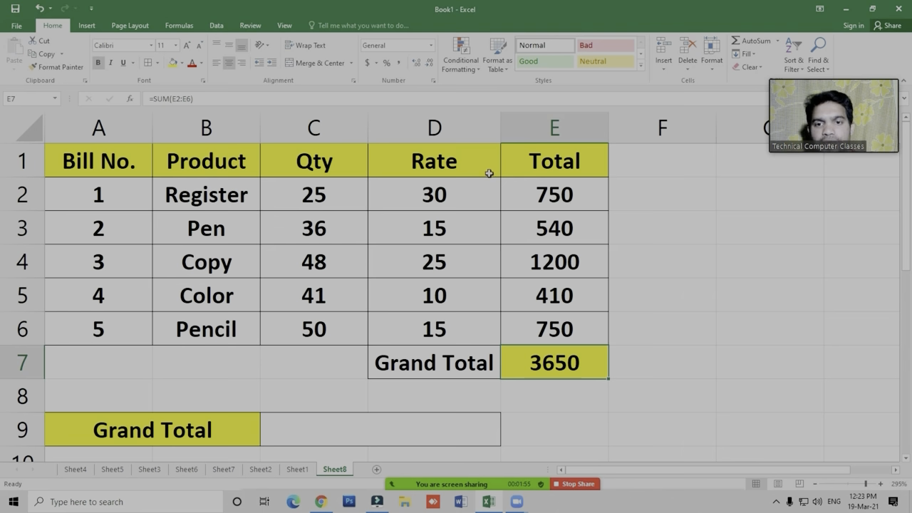
{"action": "left_click", "coordinate": [351, 424]}
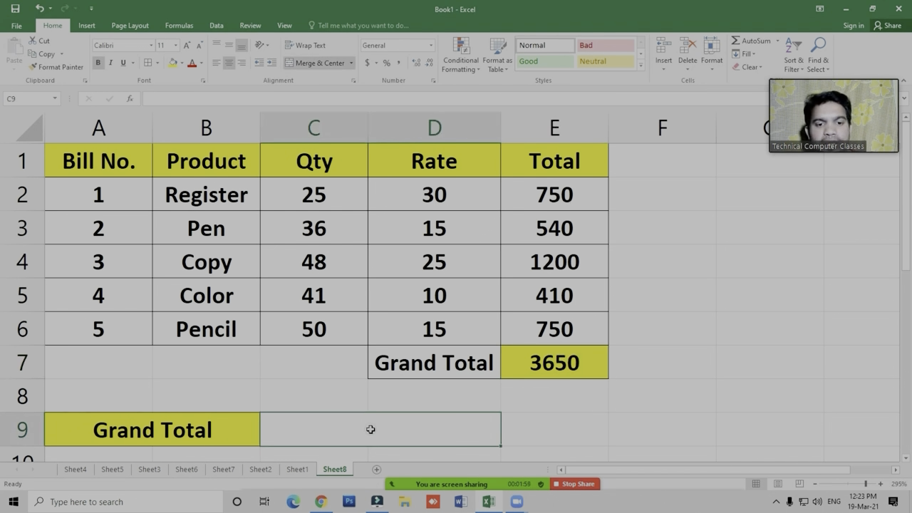
- Enter the label sumproduct in cell F5 and AutoFit the width of column F to it
{"action": "type", "text": "b"}
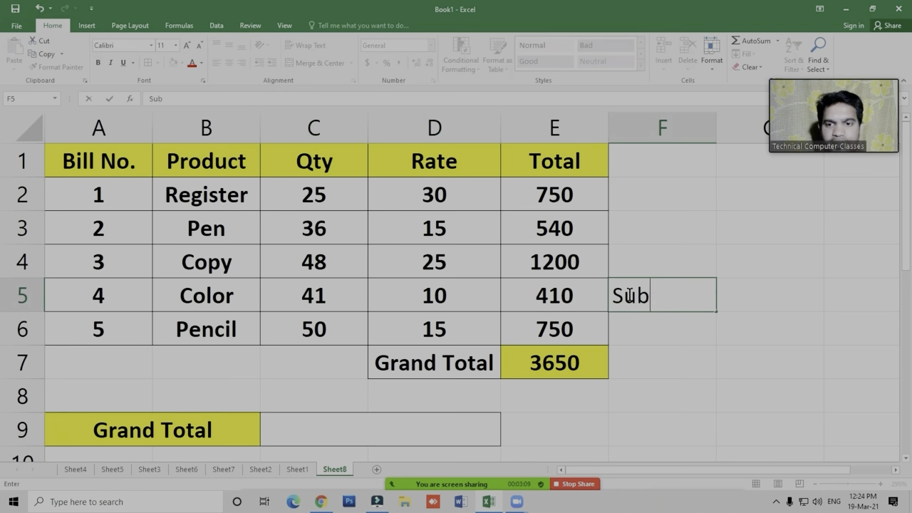
{"action": "key", "text": "Escape"}
{"action": "type", "text": "sumproduct"}
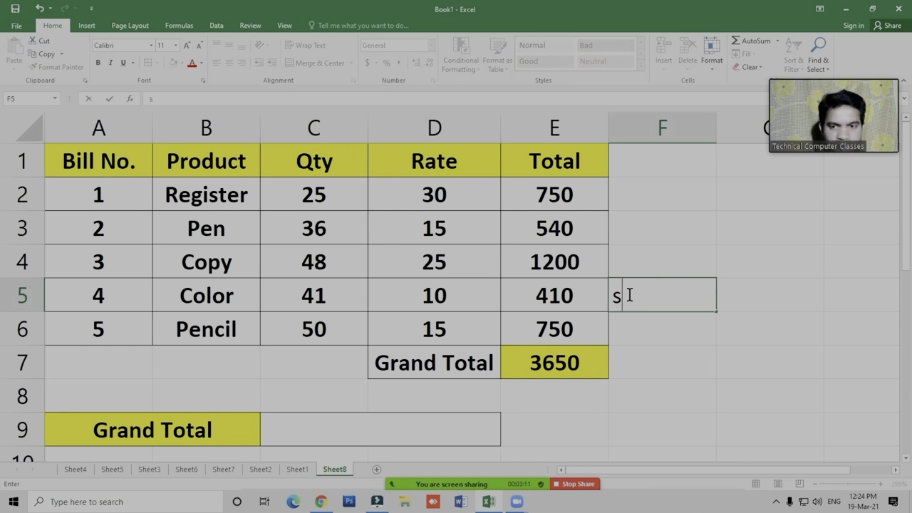
{"action": "key", "text": "Return"}
{"action": "left_click", "coordinate": [626, 295]}
{"action": "double_click", "coordinate": [719, 134]}
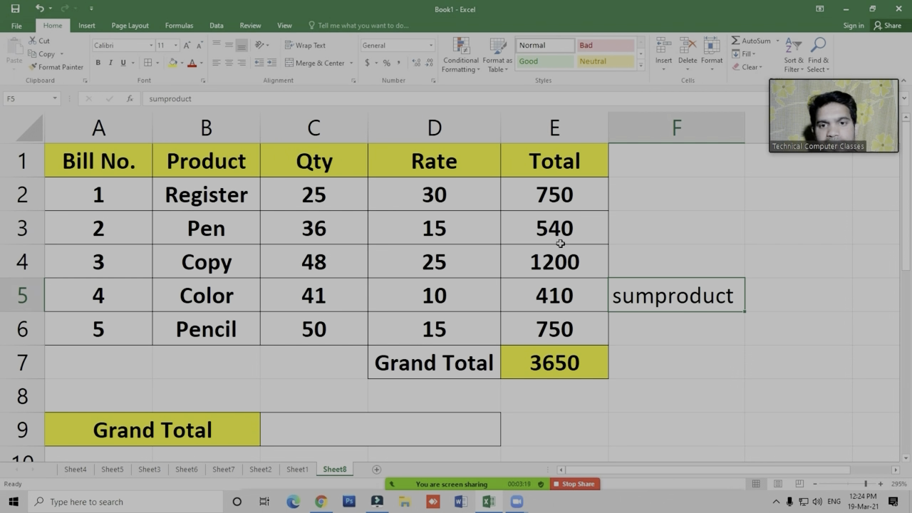
- Calculate the grand total in merged cell C9 with =SUMPRODUCT(C2:C6,D2:D6), using the Qty and Rate columns
{"action": "left_click", "coordinate": [360, 434]}
{"action": "type", "text": "=sumpro"}
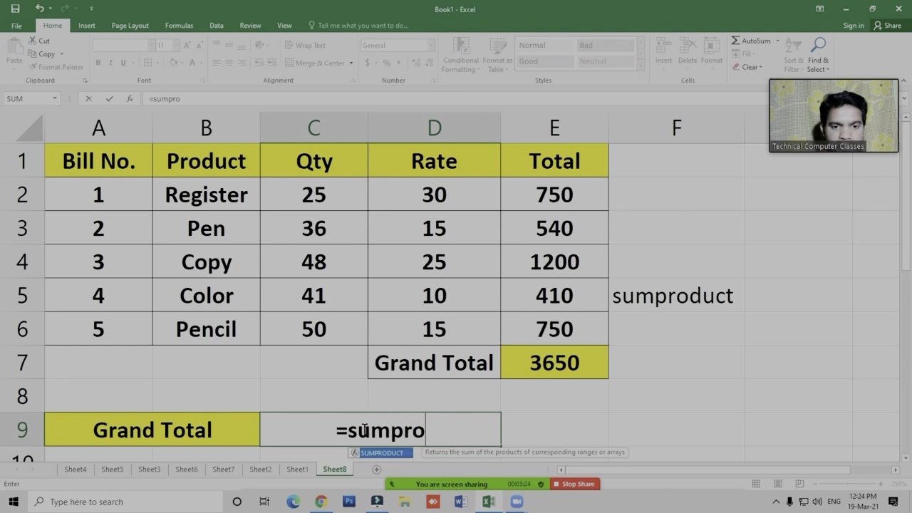
{"action": "key", "text": "Tab"}
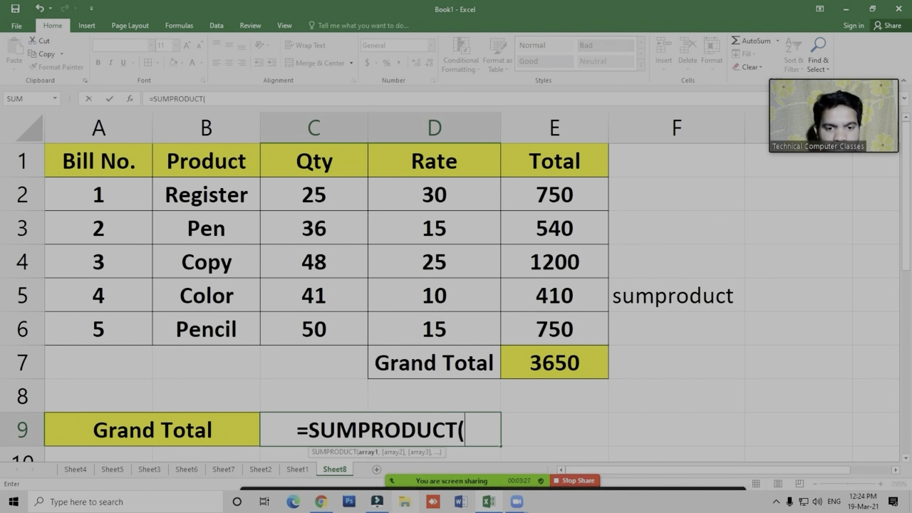
{"action": "left_click", "coordinate": [727, 476]}
{"action": "left_click", "coordinate": [727, 476]}
{"action": "left_click_drag", "start_coordinate": [318, 212], "coordinate": [315, 324]}
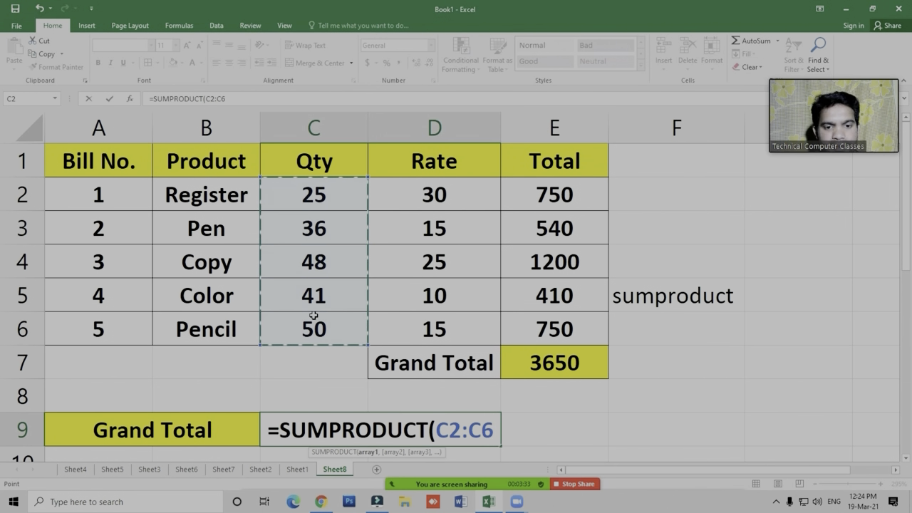
{"action": "type", "text": ","}
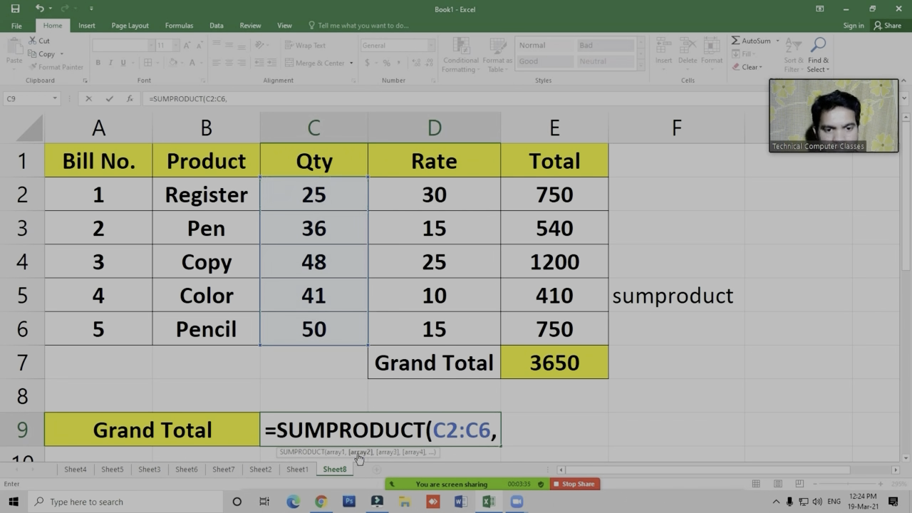
{"action": "left_click_drag", "start_coordinate": [435, 191], "coordinate": [433, 317]}
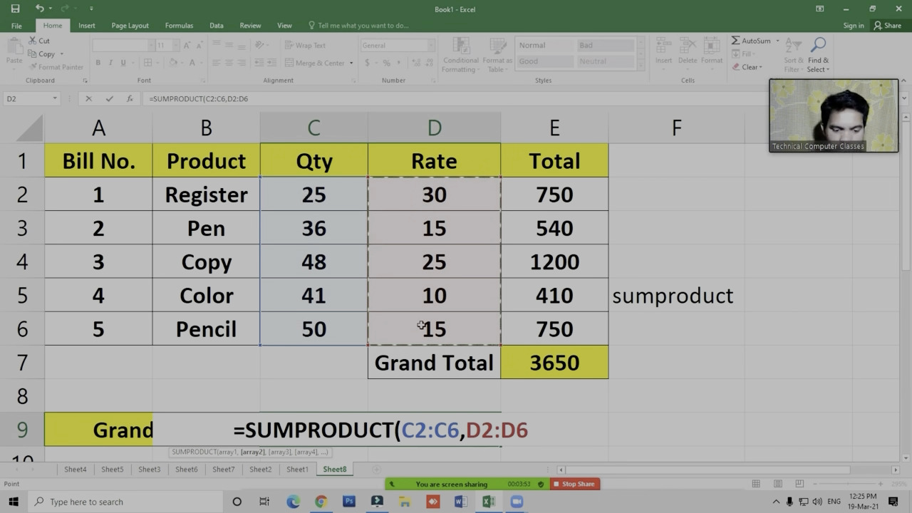
{"action": "type", "text": ")"}
{"action": "key", "text": "Return"}
{"action": "key", "text": "Up"}
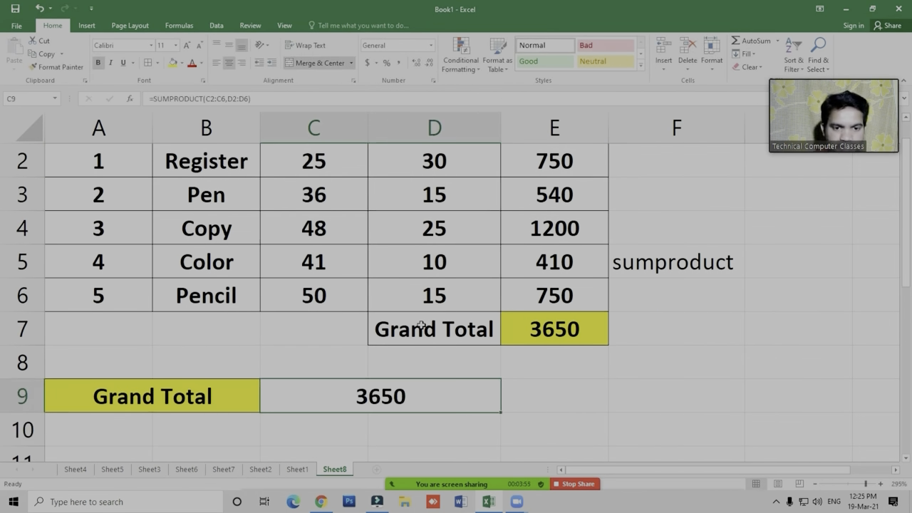
{"action": "scroll", "coordinate": [622, 287], "scroll_direction": "up", "scroll_amount": 1}
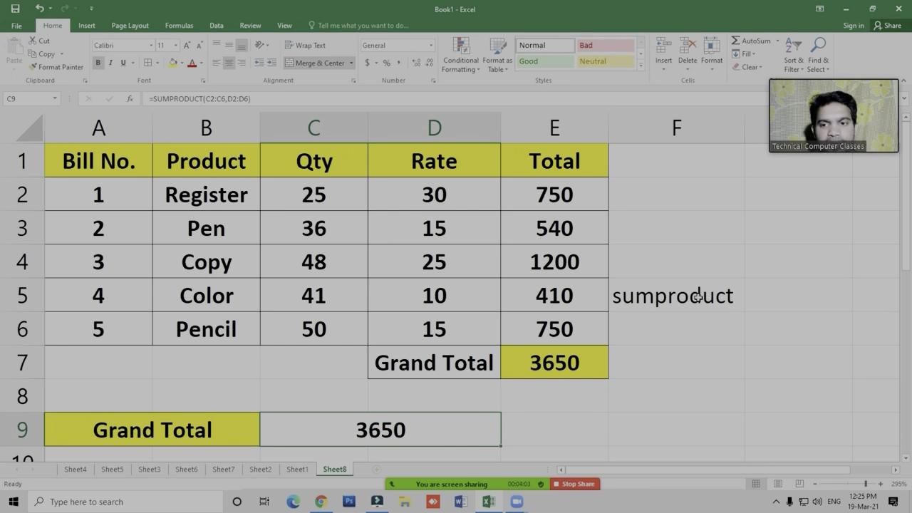
- Enter the label subtotal in cell F3
{"action": "left_click", "coordinate": [711, 392]}
{"action": "left_click", "coordinate": [797, 345]}
{"action": "left_click", "coordinate": [688, 224]}
{"action": "type", "text": "sub"}
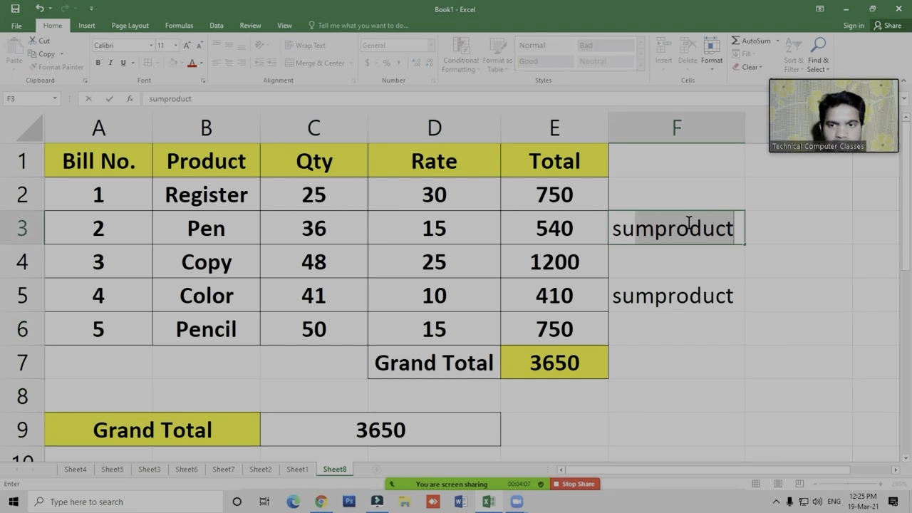
{"action": "type", "text": "total"}
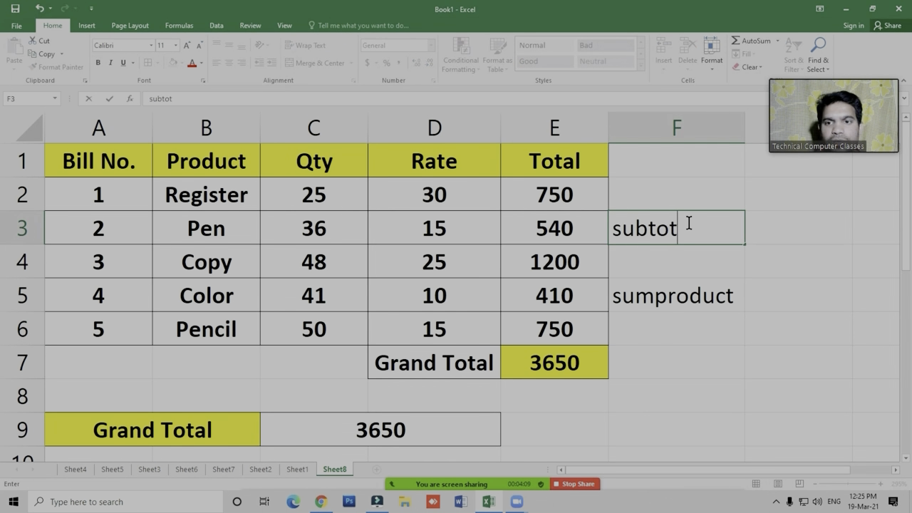
{"action": "key", "text": "Return"}
{"action": "key", "text": "Return"}
{"action": "key", "text": "Return"}
{"action": "key", "text": "Return"}
- Find the maximum of the Total column in cell F8 with =SUBTOTAL(4,E2:E6), choosing function 4 - MAX
{"action": "key", "text": "Down"}
{"action": "key", "text": "Down"}
{"action": "key", "text": "Right"}
{"action": "key", "text": "Up"}
{"action": "key", "text": "Left"}
{"action": "type", "text": "="}
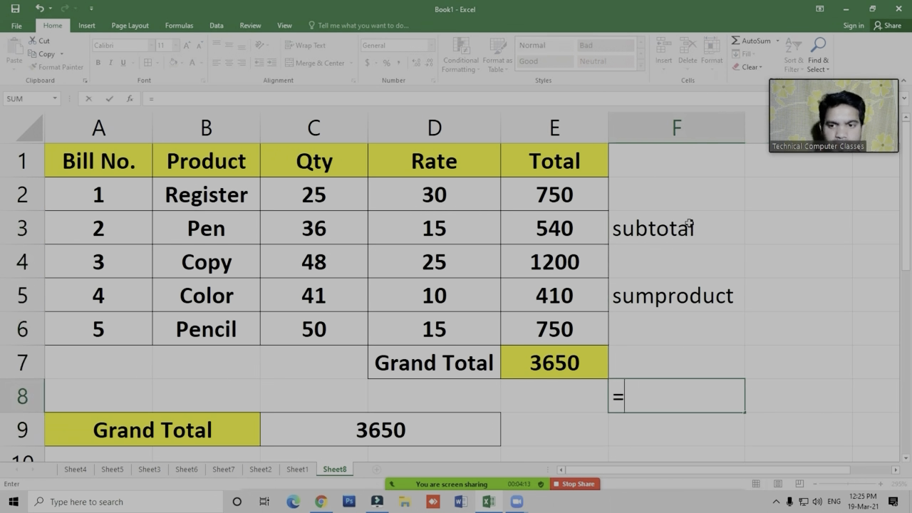
{"action": "type", "text": "subto"}
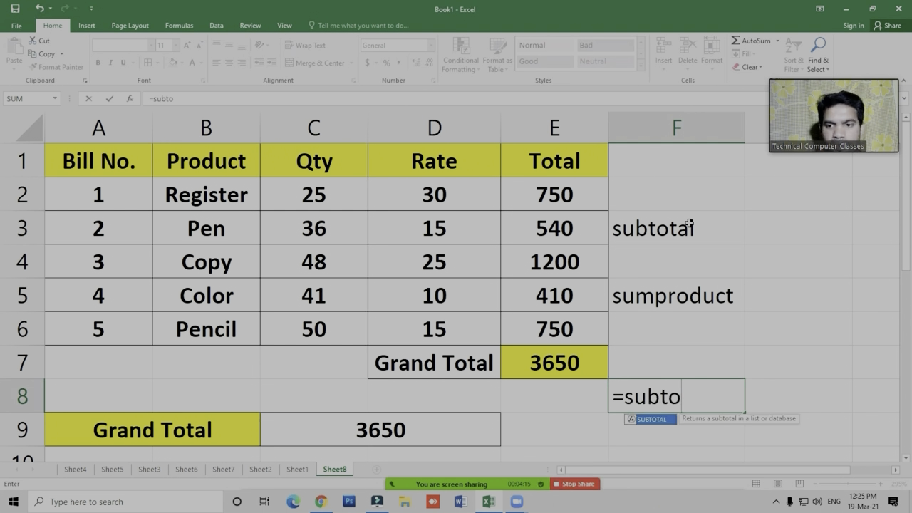
{"action": "key", "text": "Tab"}
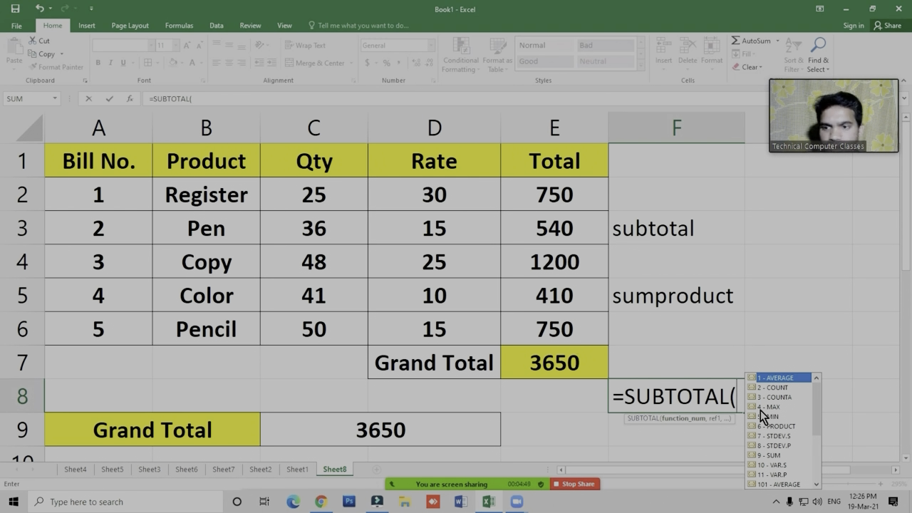
{"action": "key", "text": "Down"}
{"action": "key", "text": "Down"}
{"action": "key", "text": "Down"}
{"action": "key", "text": "Tab"}
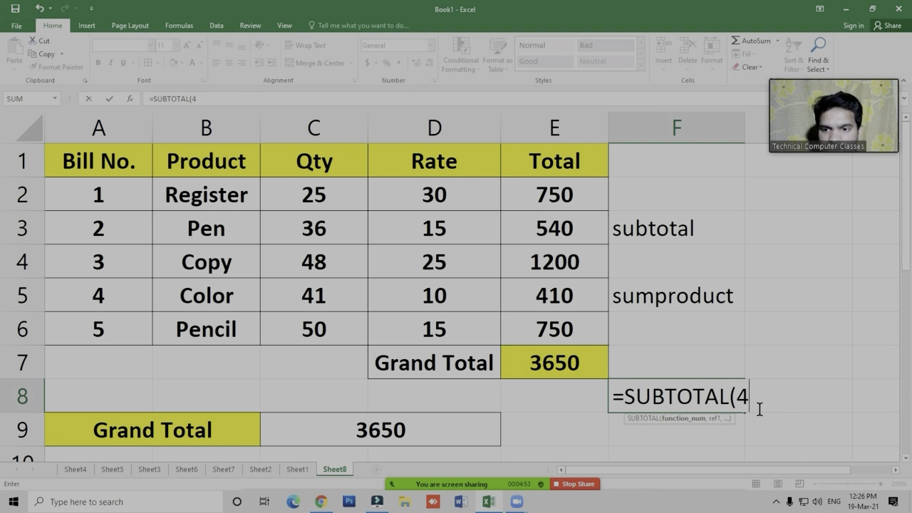
{"action": "type", "text": ","}
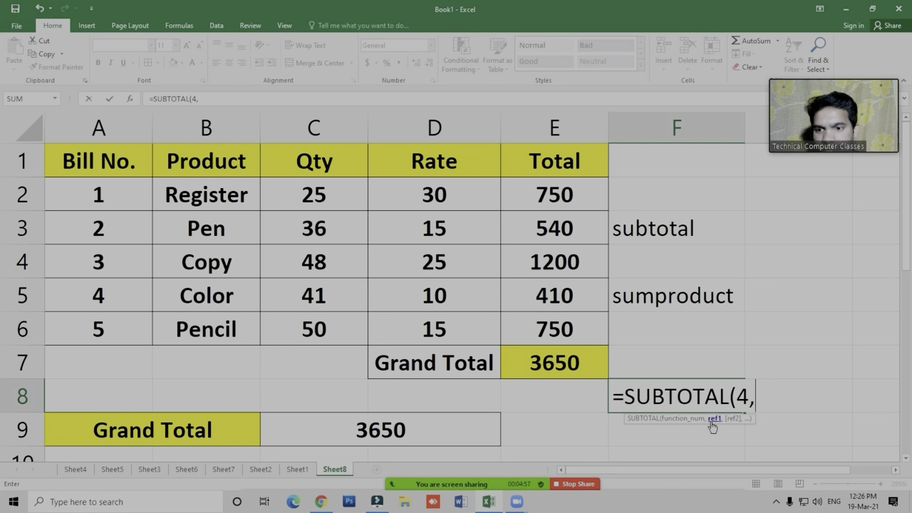
{"action": "left_click_drag", "start_coordinate": [558, 192], "coordinate": [544, 326]}
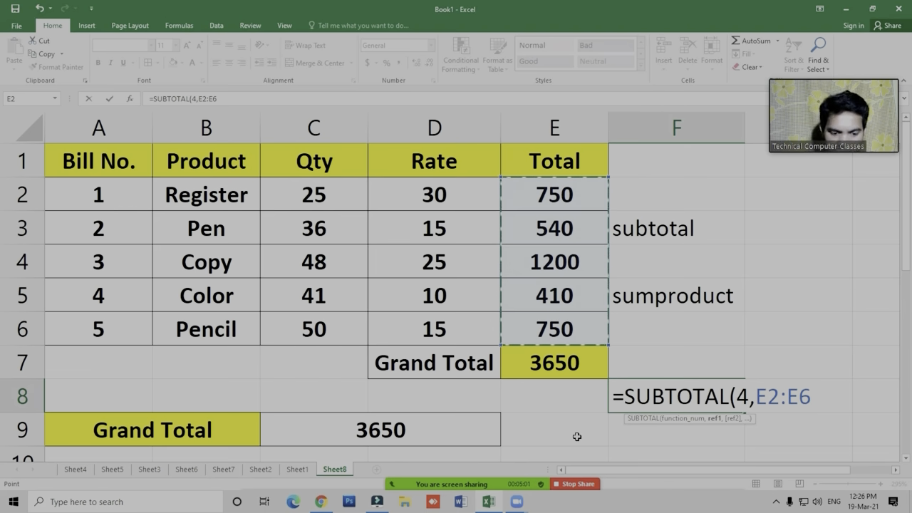
{"action": "key", "text": "Return"}
{"action": "key", "text": "Up"}
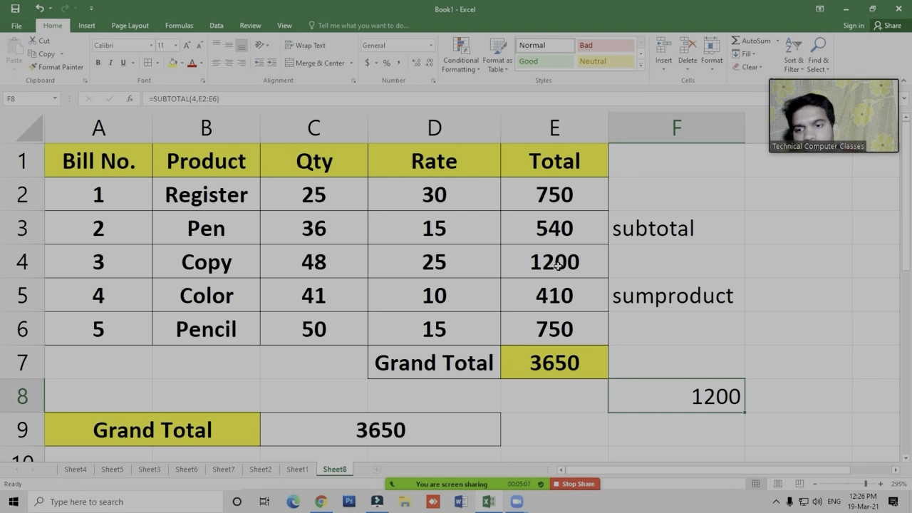
{"action": "left_click", "coordinate": [685, 401]}
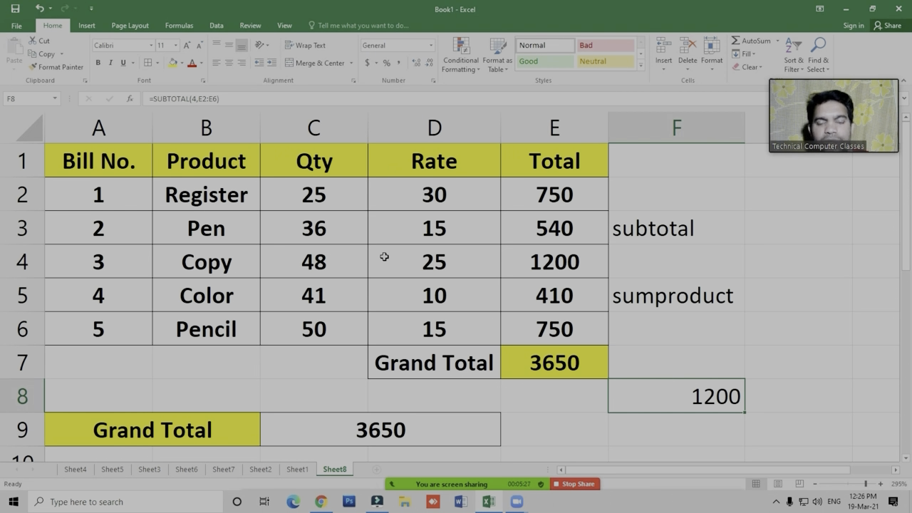
{"action": "left_click", "coordinate": [333, 204]}
{"action": "left_click", "coordinate": [422, 220]}
{"action": "left_click", "coordinate": [427, 200]}
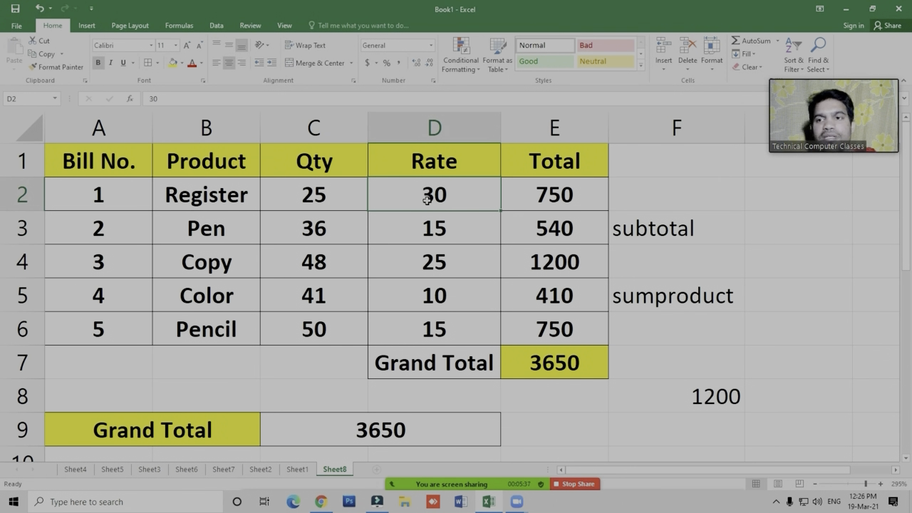